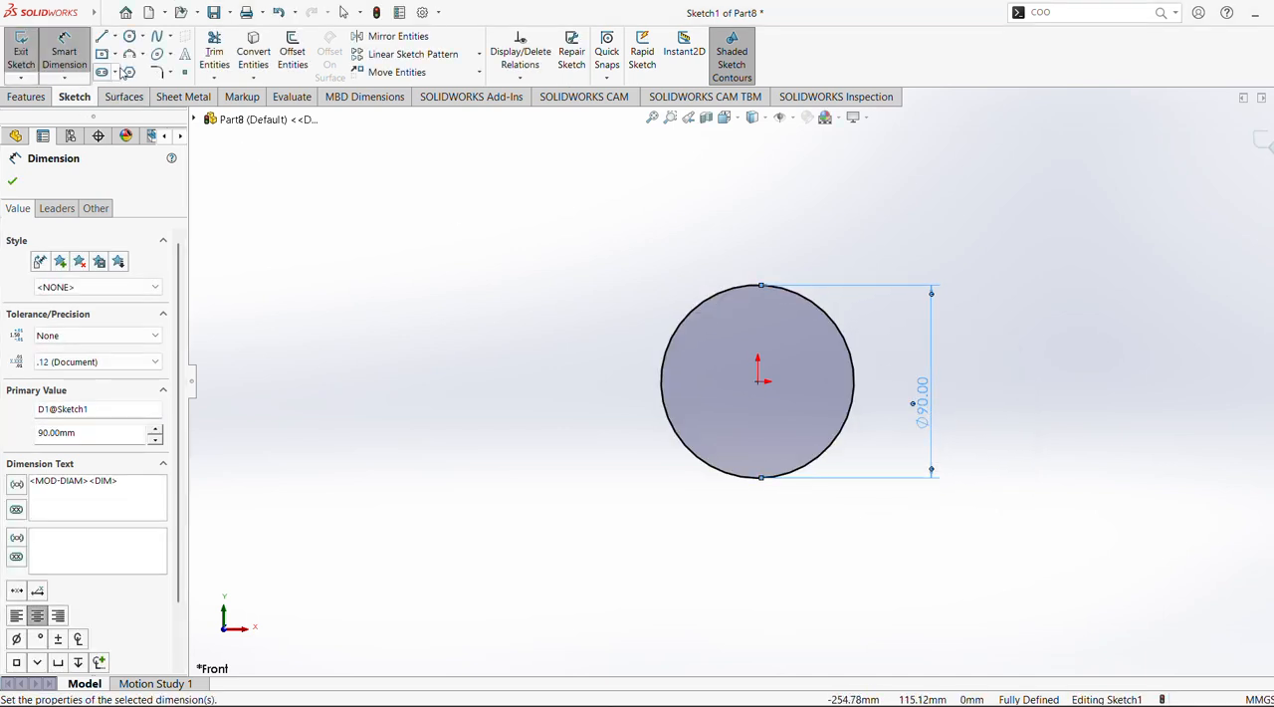
# Sketch a center rectangle about 48 by 32 mm, centred on the origin inside the circle
pyautogui.click(116, 54)
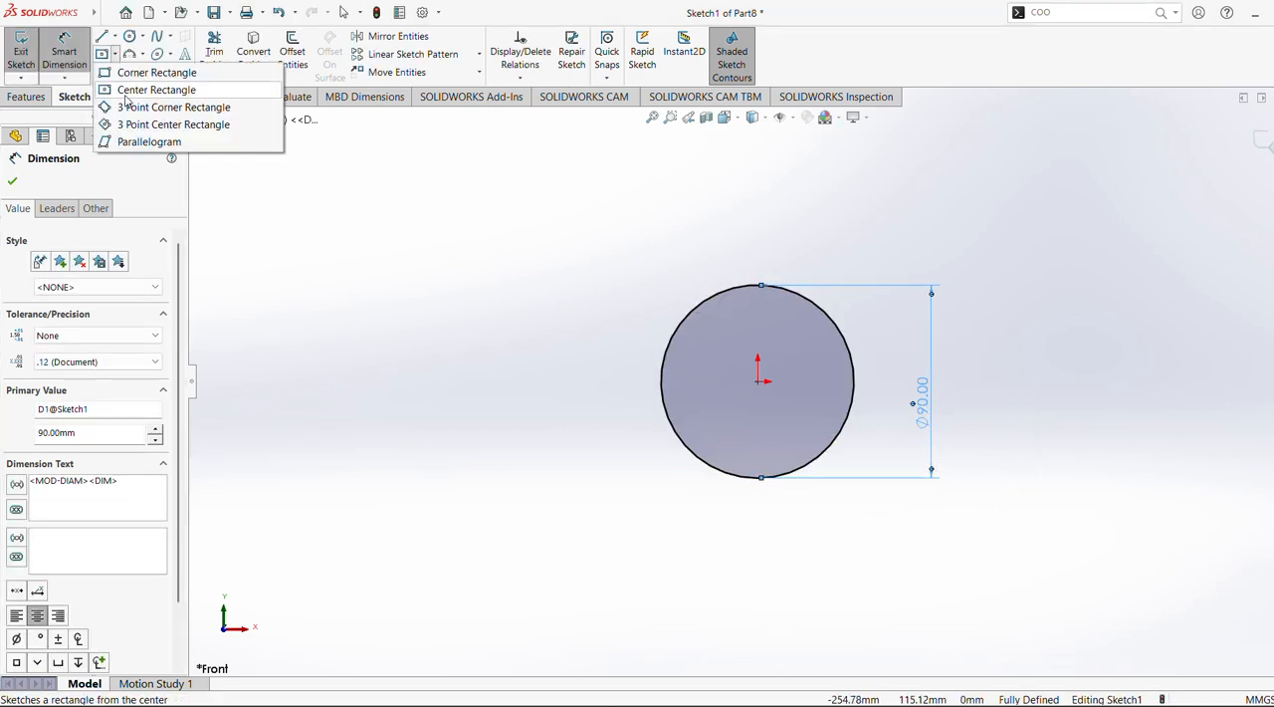
pyautogui.click(149, 90)
pyautogui.click(759, 381)
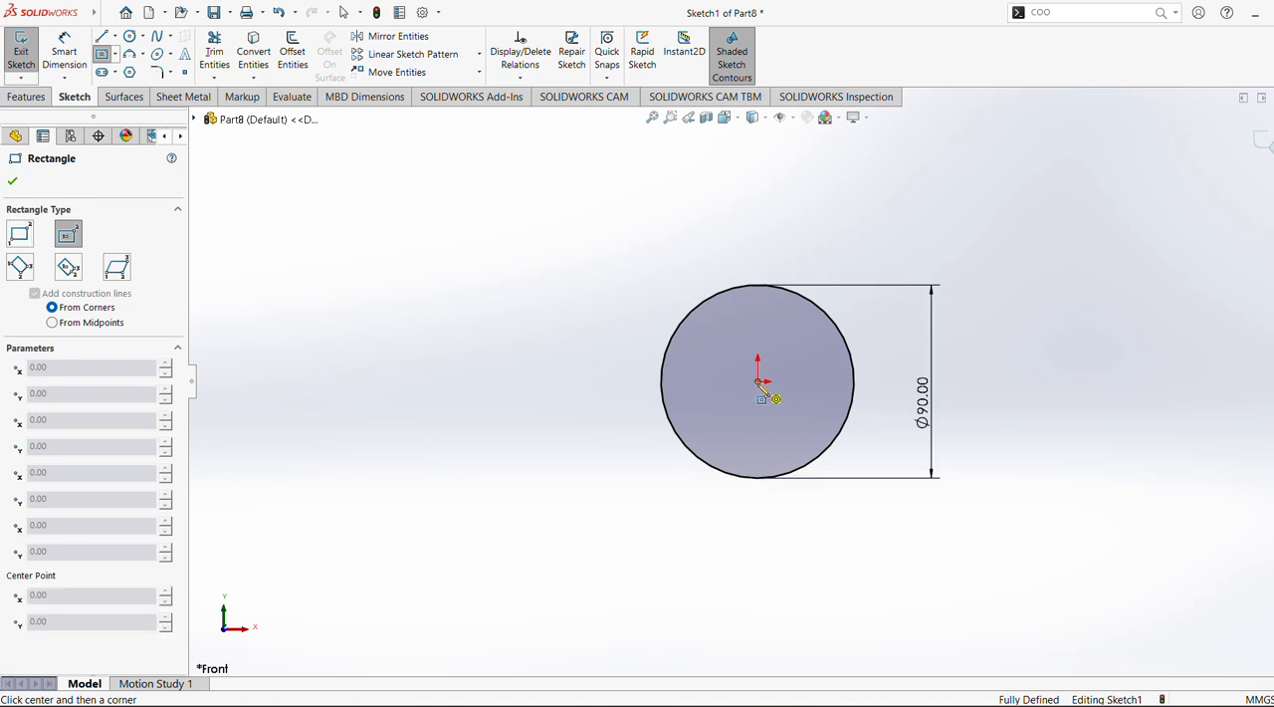
pyautogui.click(810, 348)
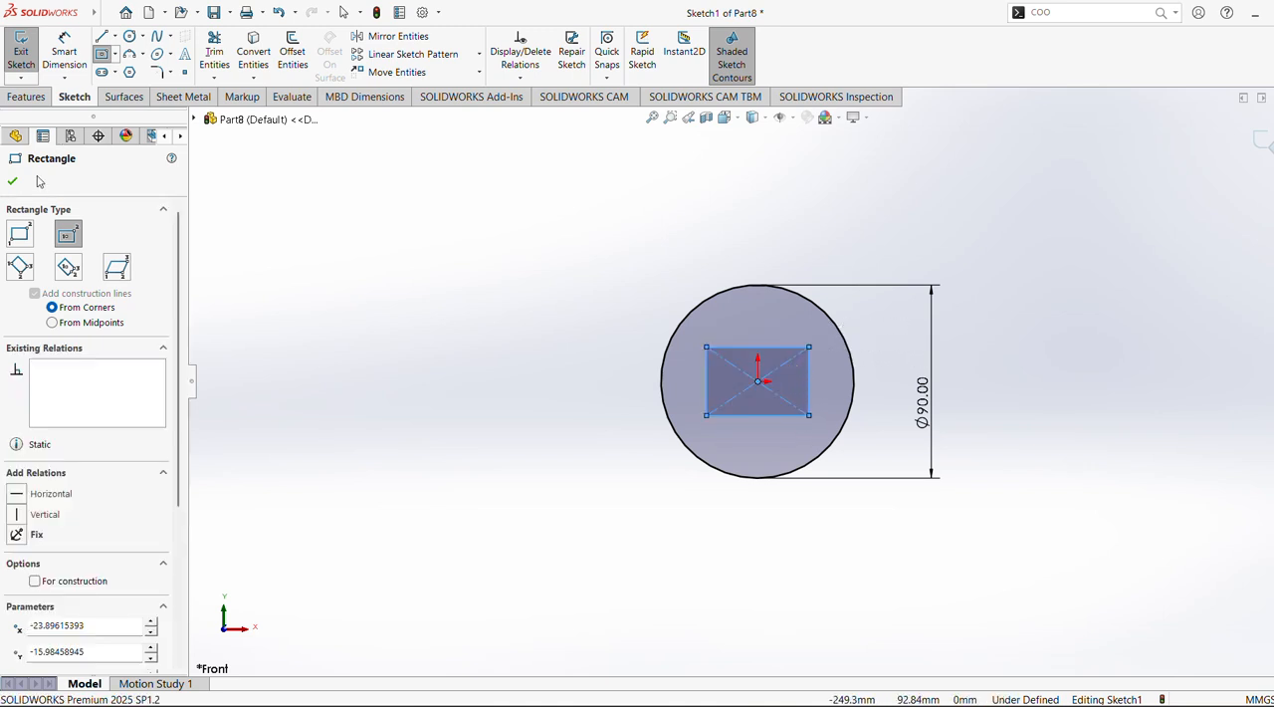
pyautogui.press('Escape')
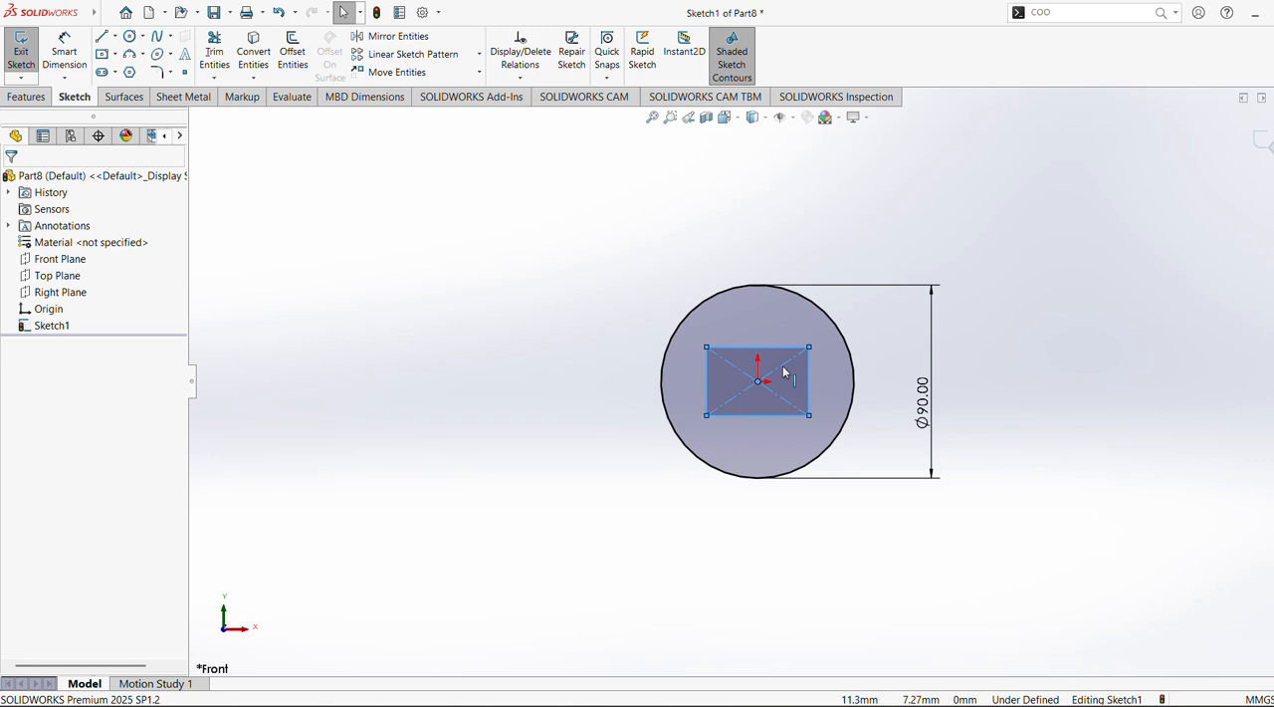
pyautogui.click(785, 372)
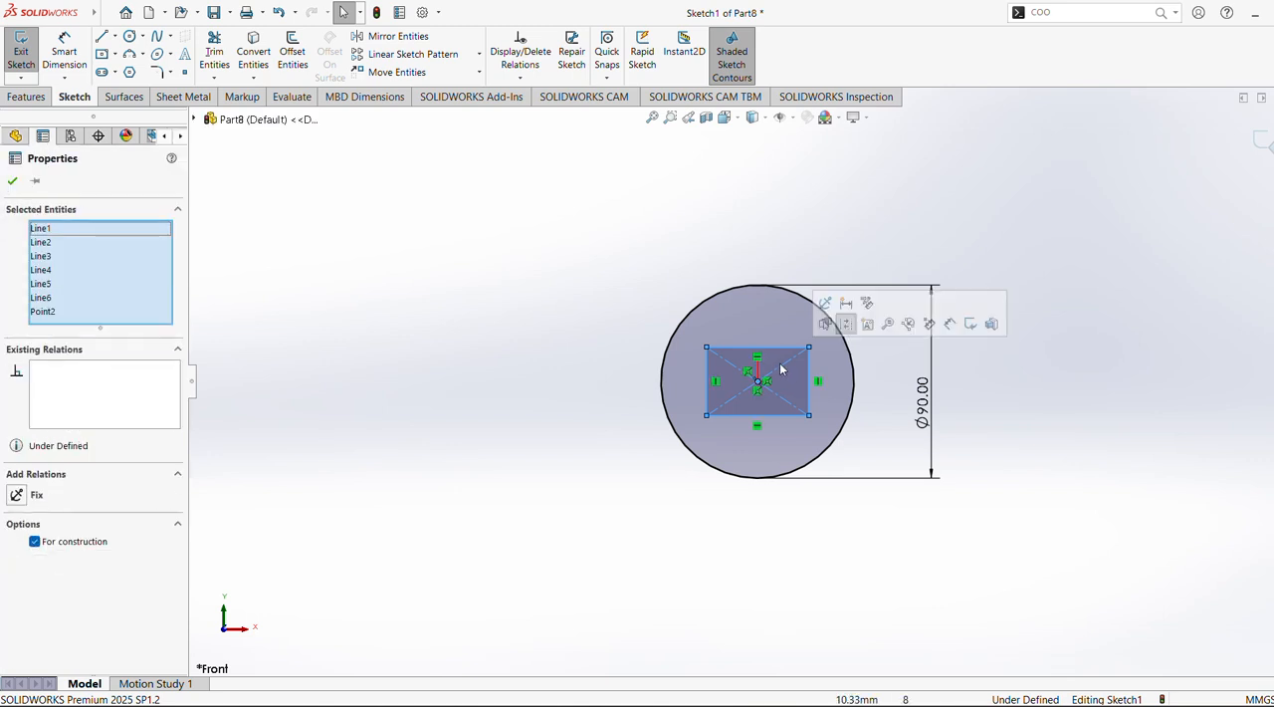
pyautogui.press('f')
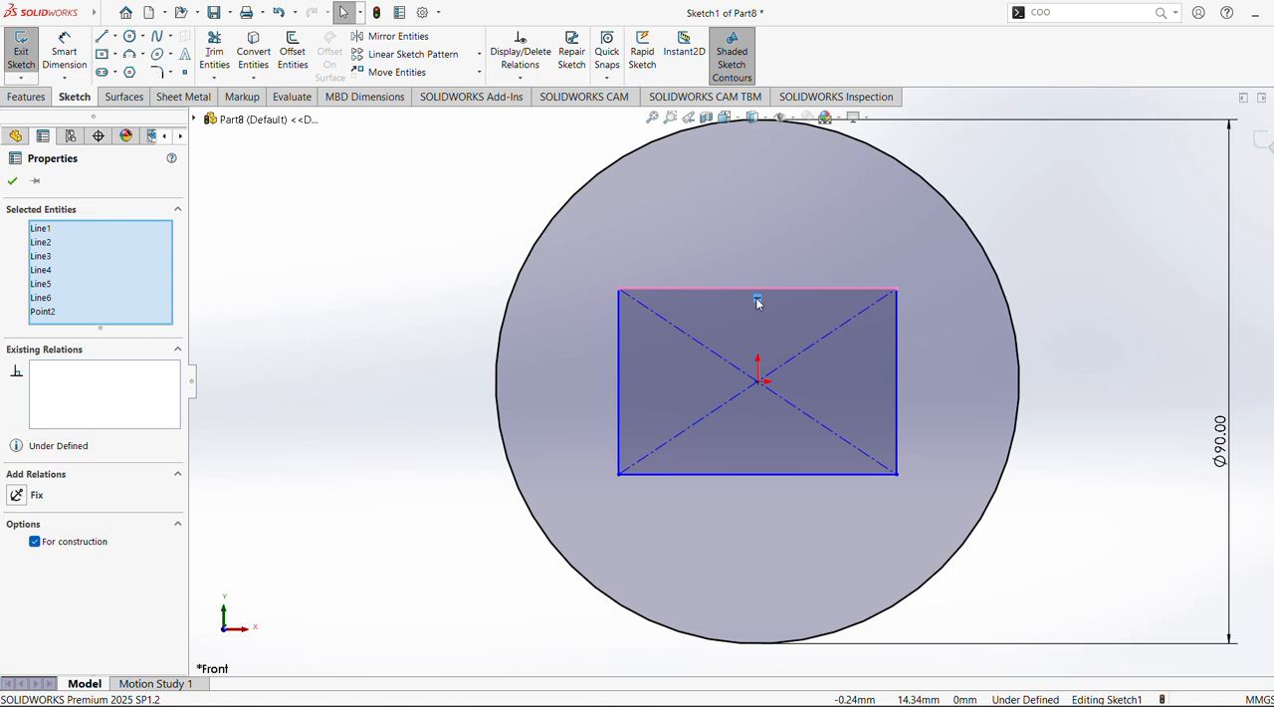
pyautogui.click(793, 361)
pyautogui.click(818, 384)
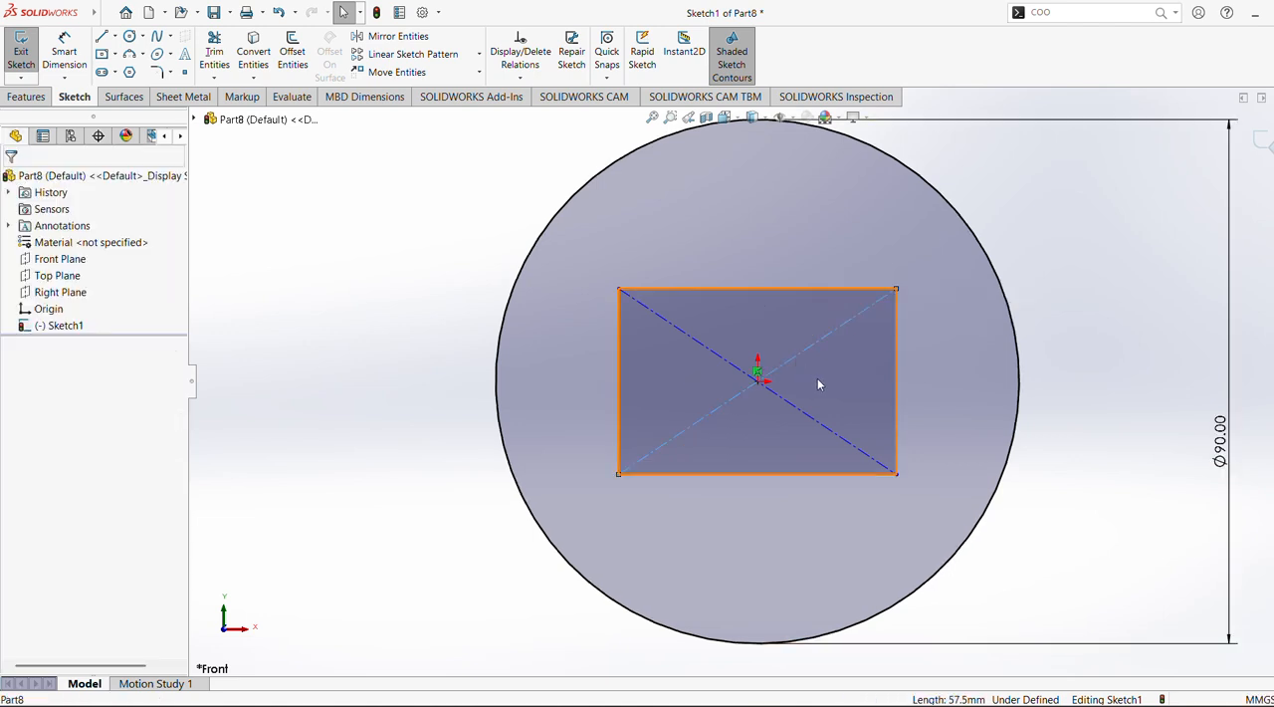
pyautogui.click(818, 384)
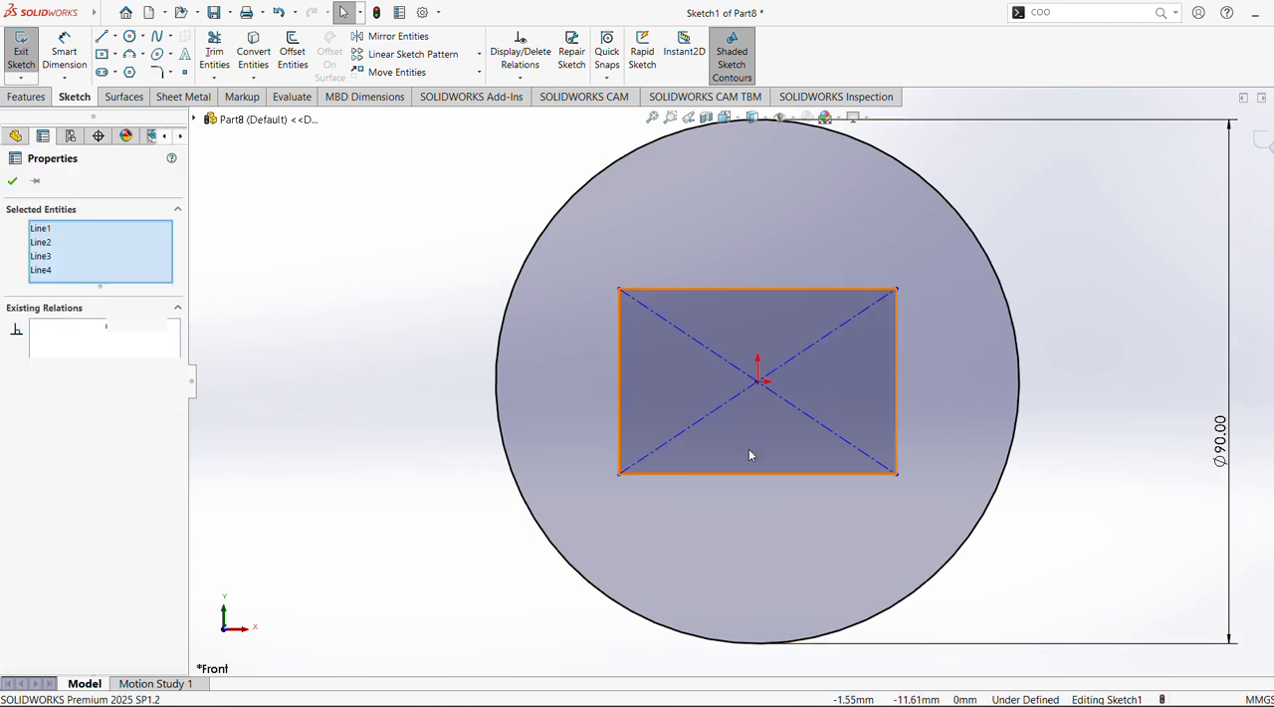
pyautogui.click(767, 474)
pyautogui.press('Escape')
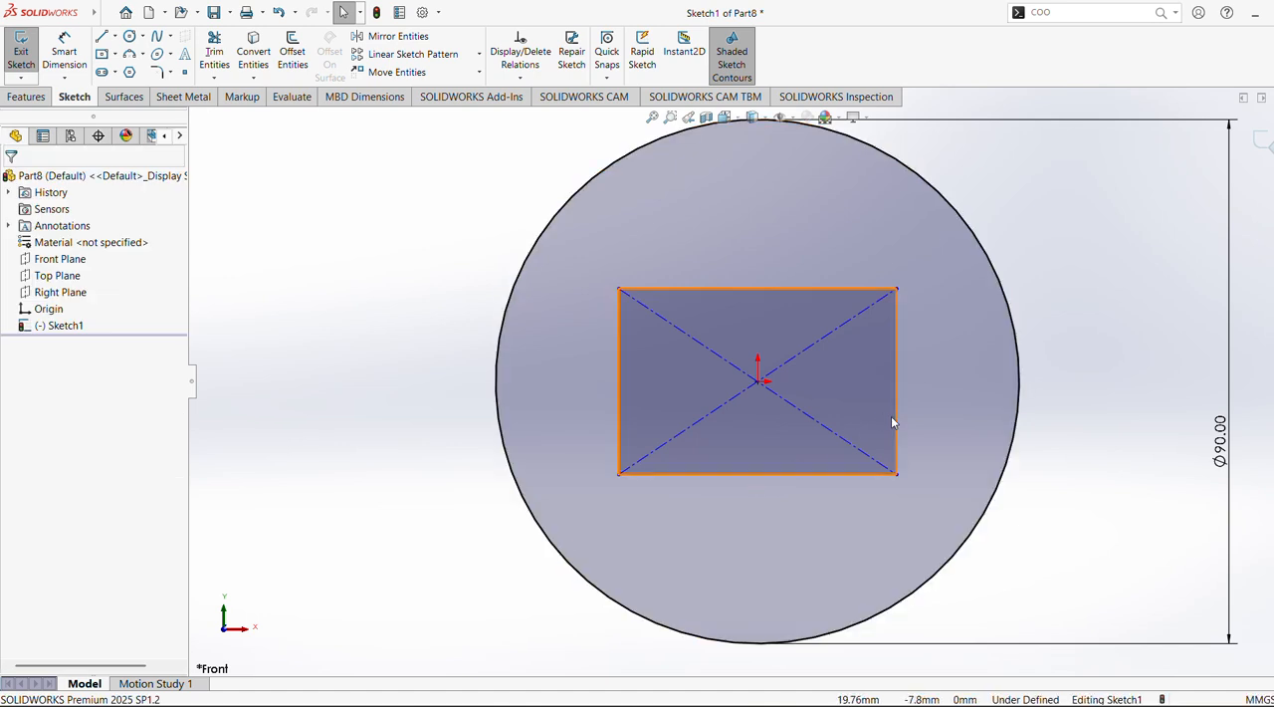
pyautogui.click(896, 400)
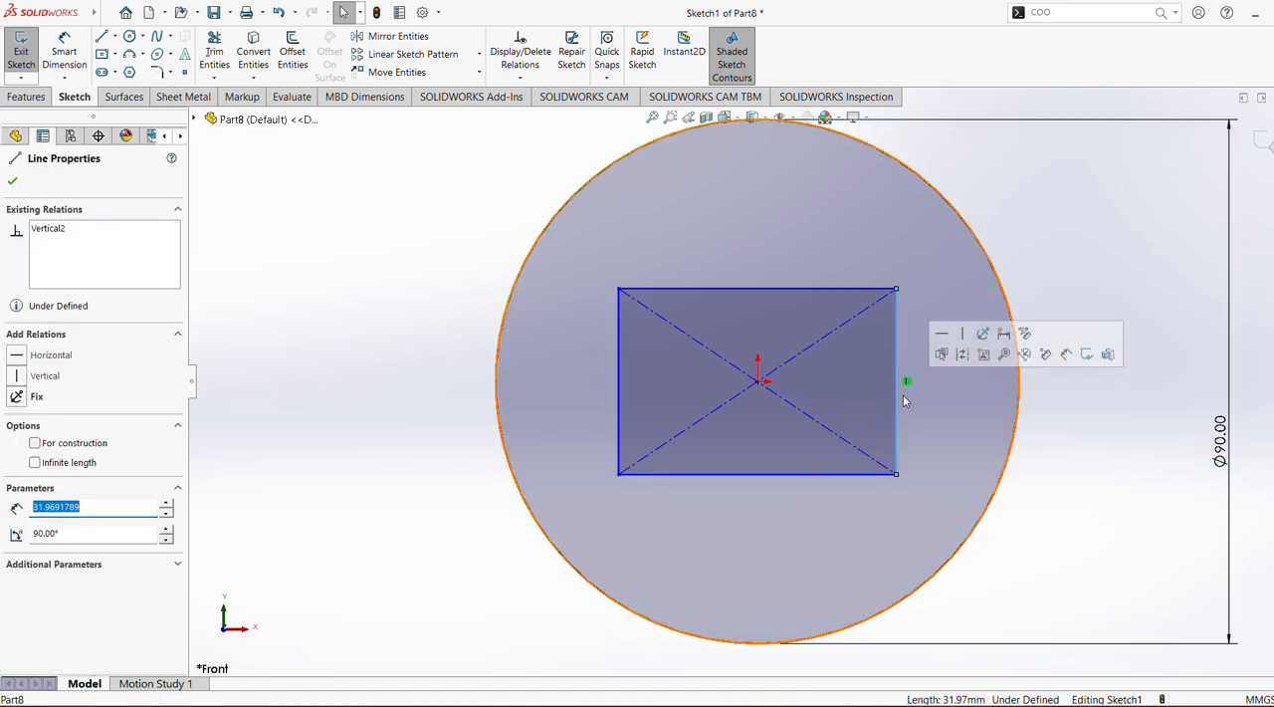
pyautogui.press('Escape')
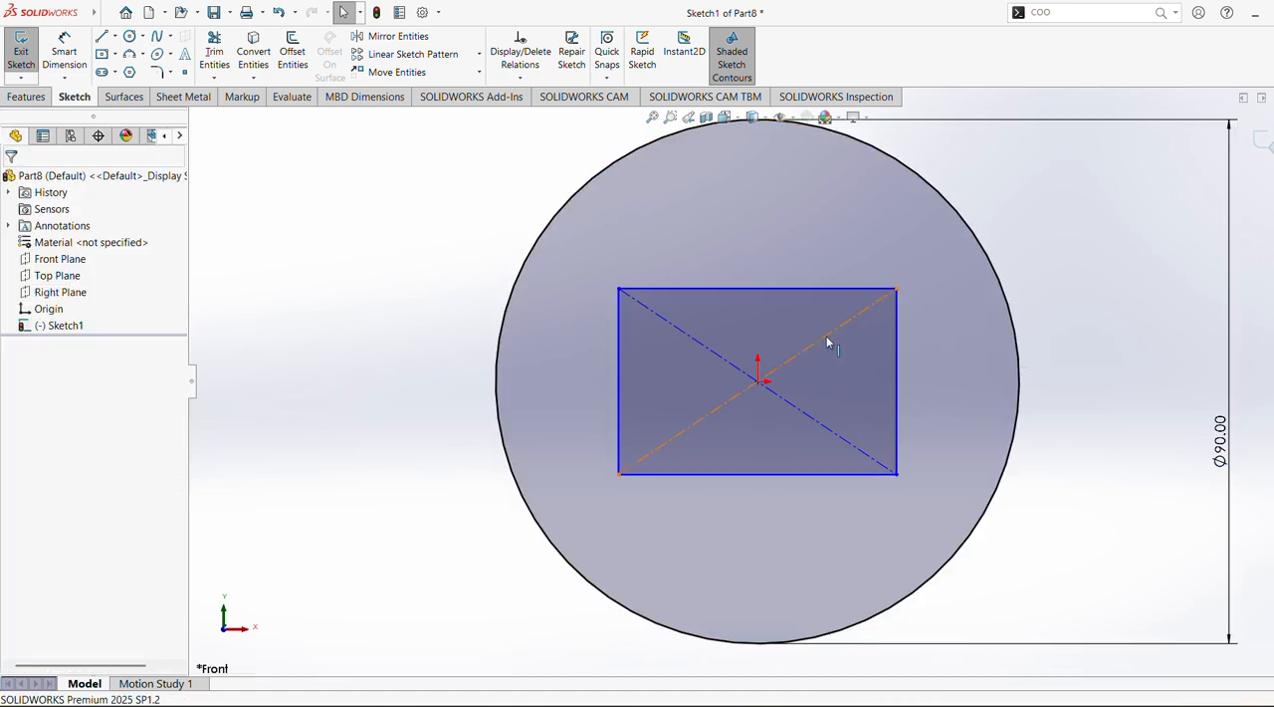
# Try to make a diagonal construction line of the rectangle horizontal
pyautogui.click(826, 336)
pyautogui.click(877, 287)
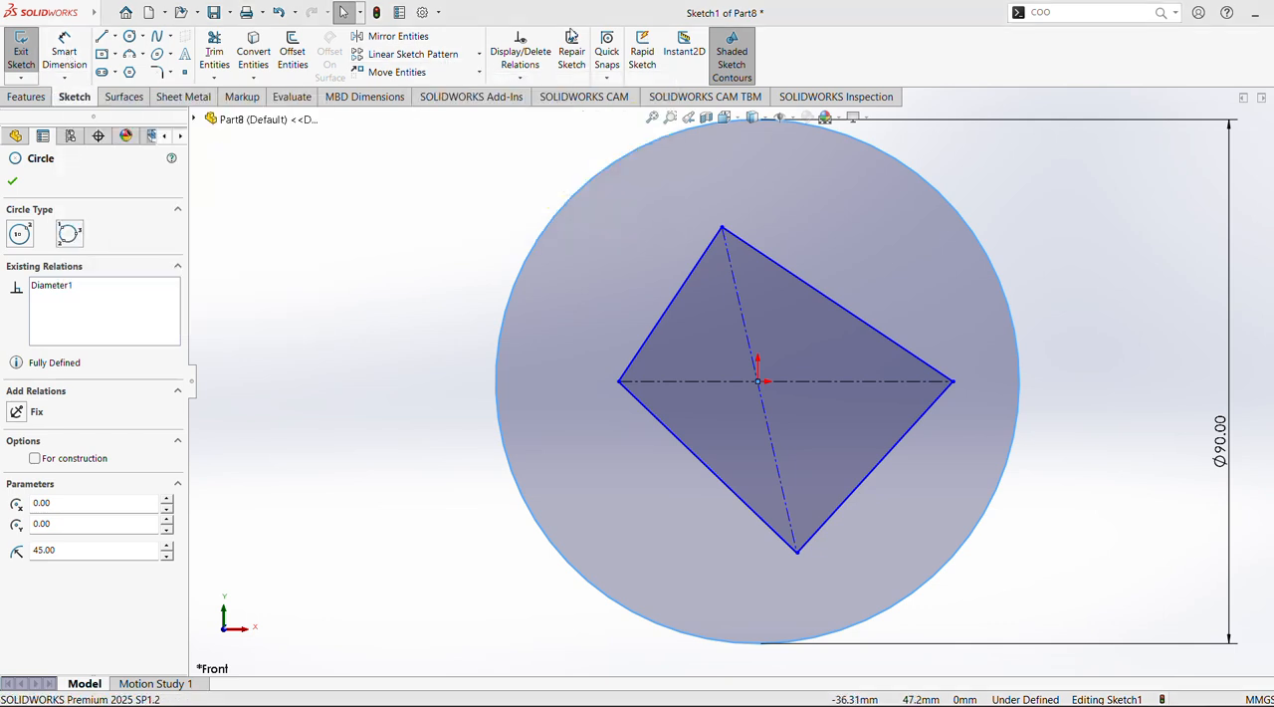
pyautogui.click(464, 273)
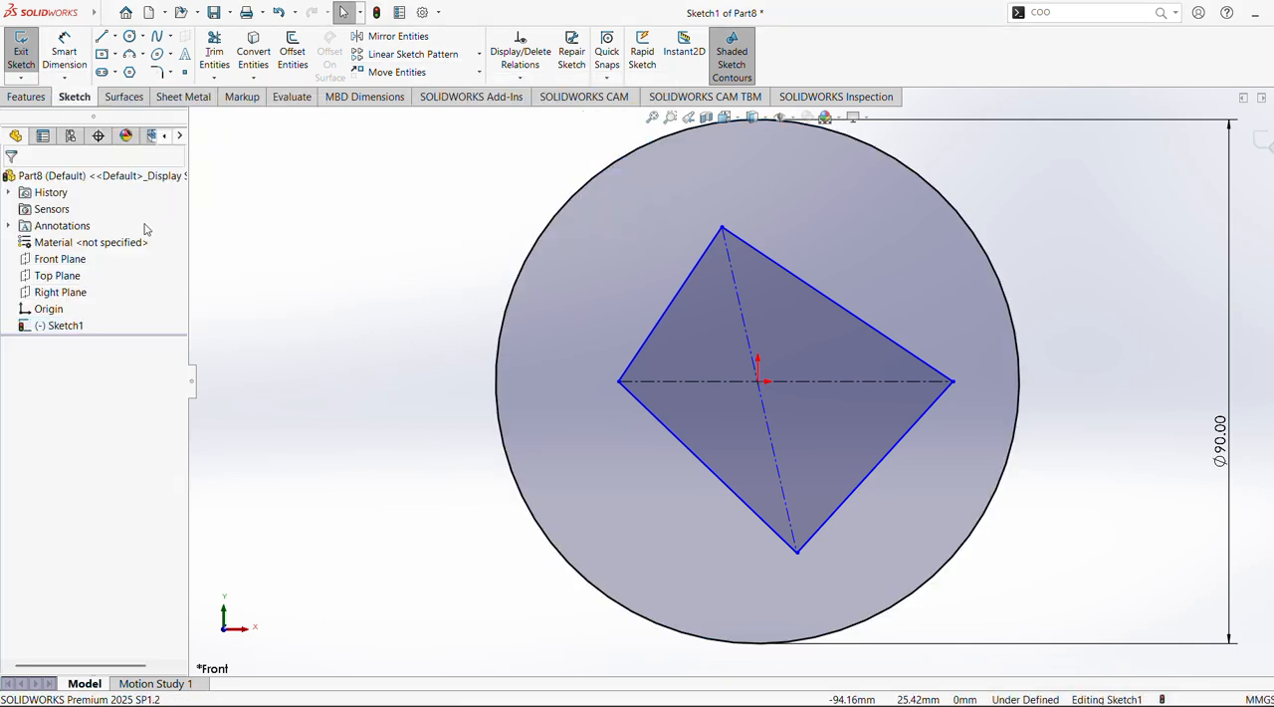
# Undo the diagonal's horizontal relation and the center rectangle, leaving only the circle in the sketch
pyautogui.hotkey('ctrl', 'z')
pyautogui.click(332, 256)
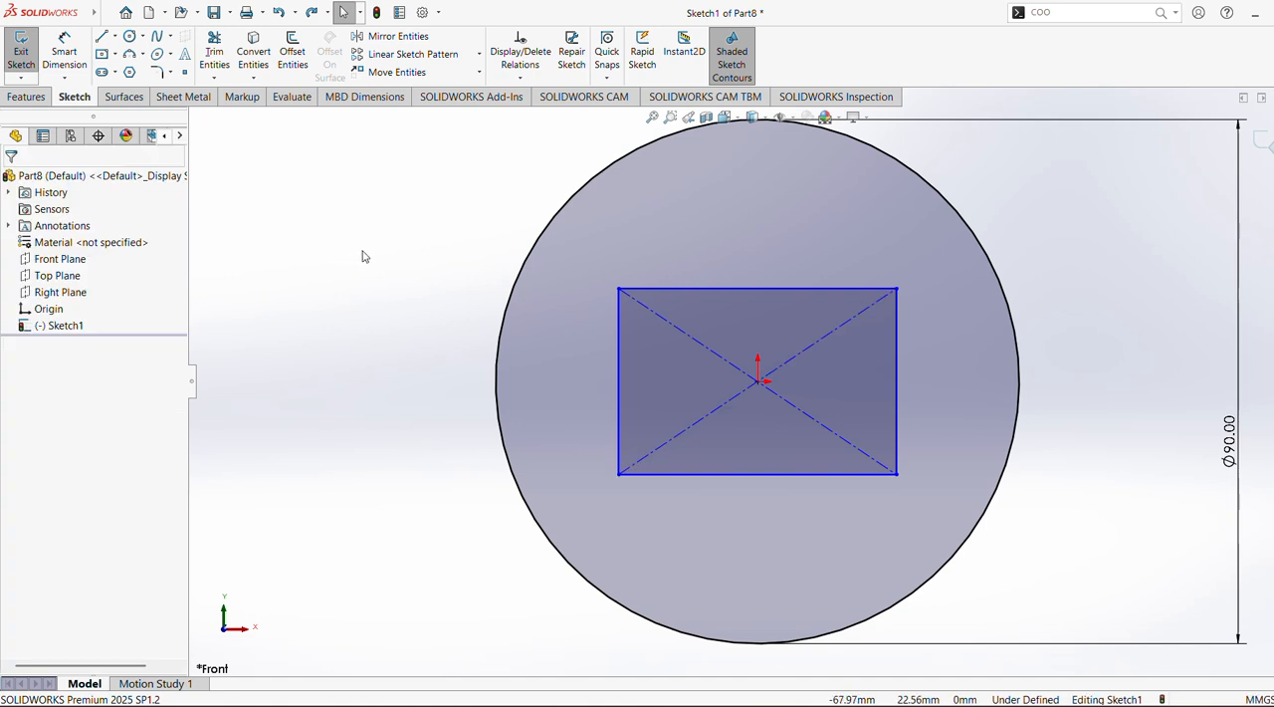
pyautogui.hotkey('ctrl', 'z')
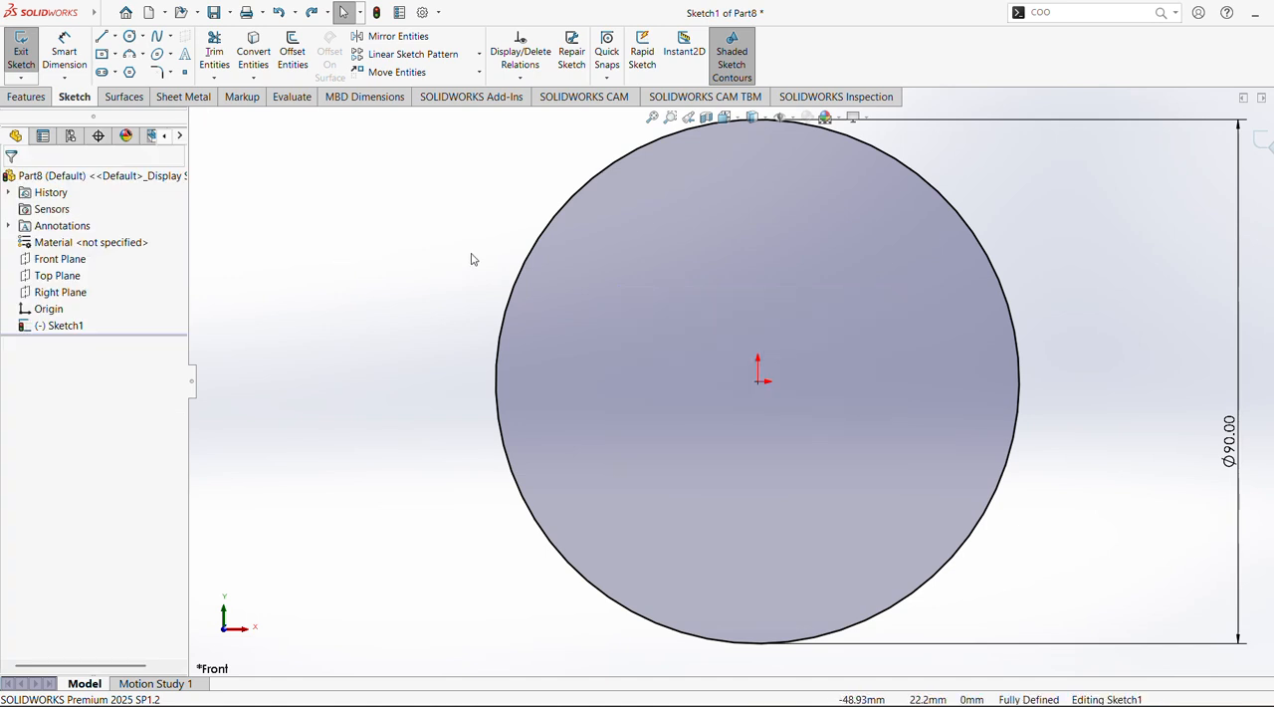
pyautogui.click(116, 56)
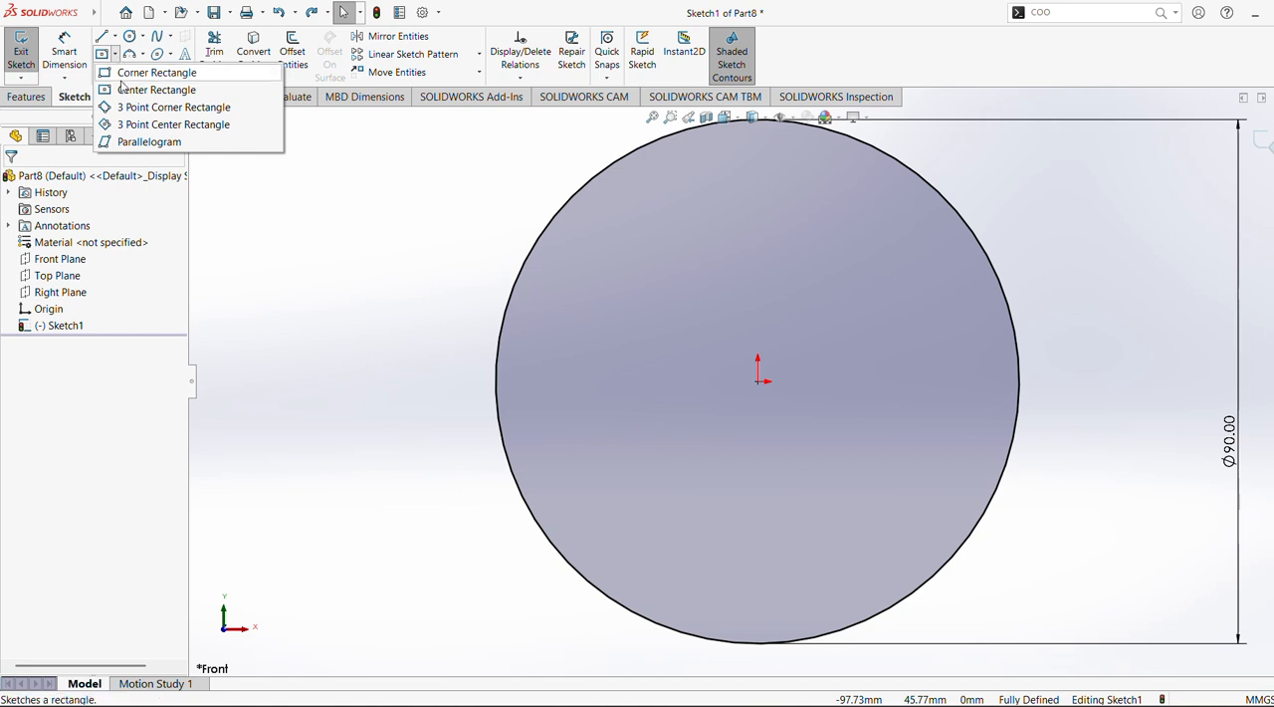
pyautogui.click(124, 94)
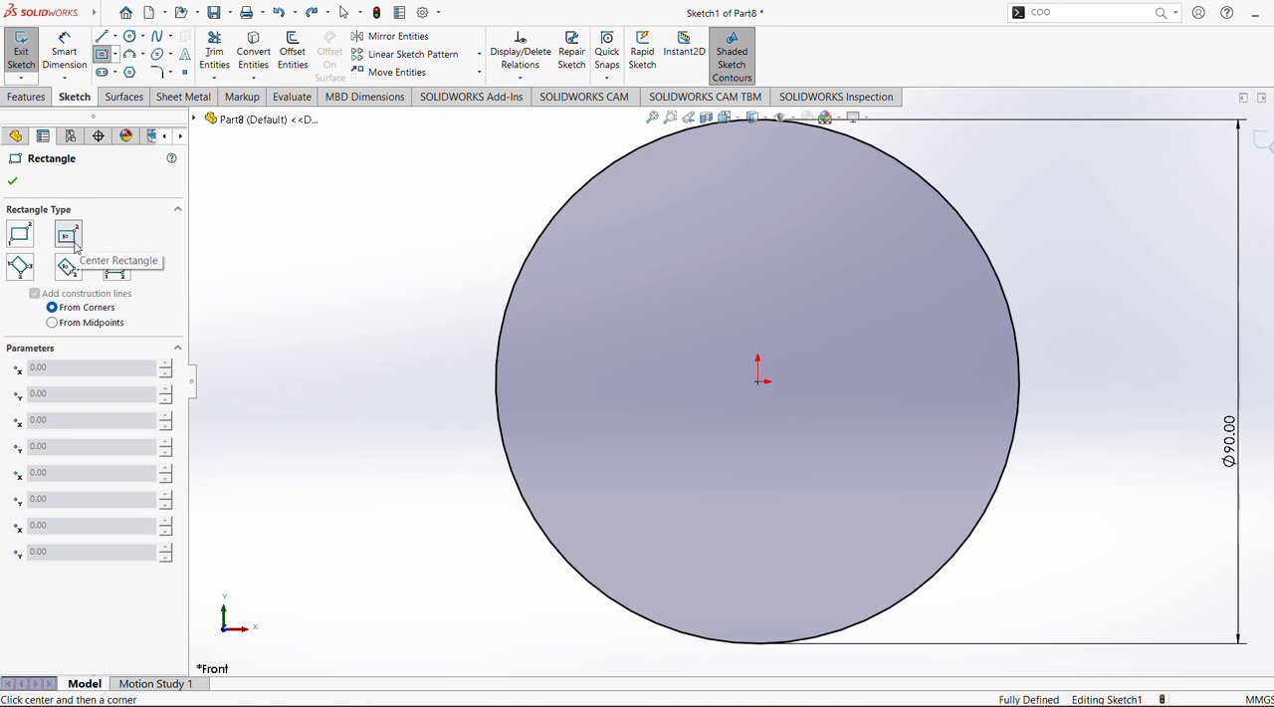
pyautogui.click(68, 267)
pyautogui.click(758, 382)
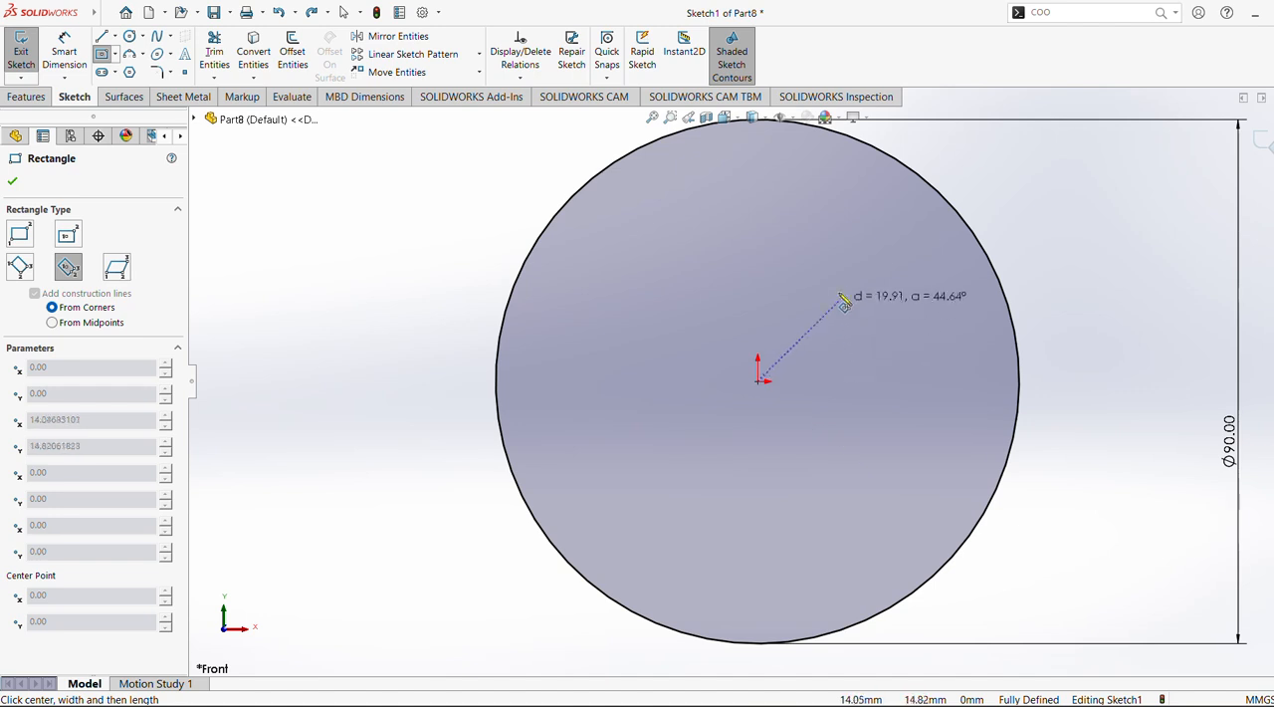
pyautogui.click(759, 249)
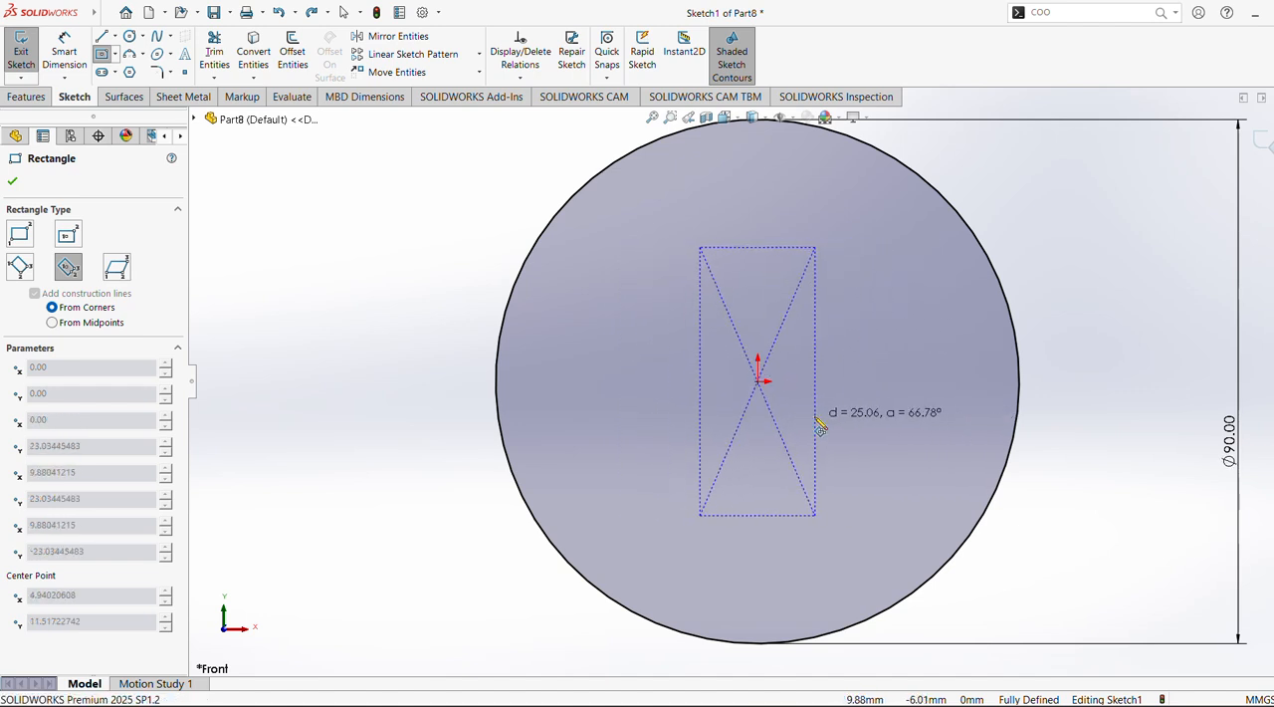
pyautogui.press('Escape')
# Sketch a 3 Point Center Rectangle on the origin, turned about 45° into a diamond with sides about 41 mm long
pyautogui.click(114, 72)
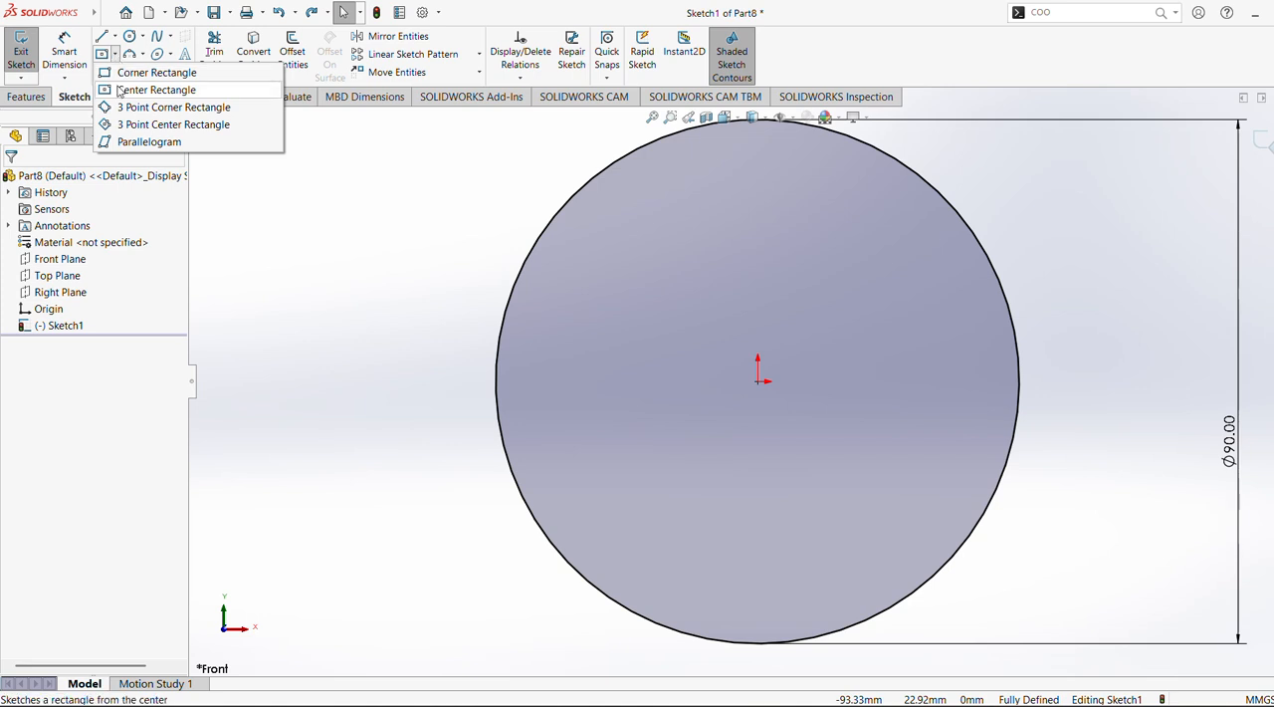
pyautogui.click(129, 88)
pyautogui.click(68, 267)
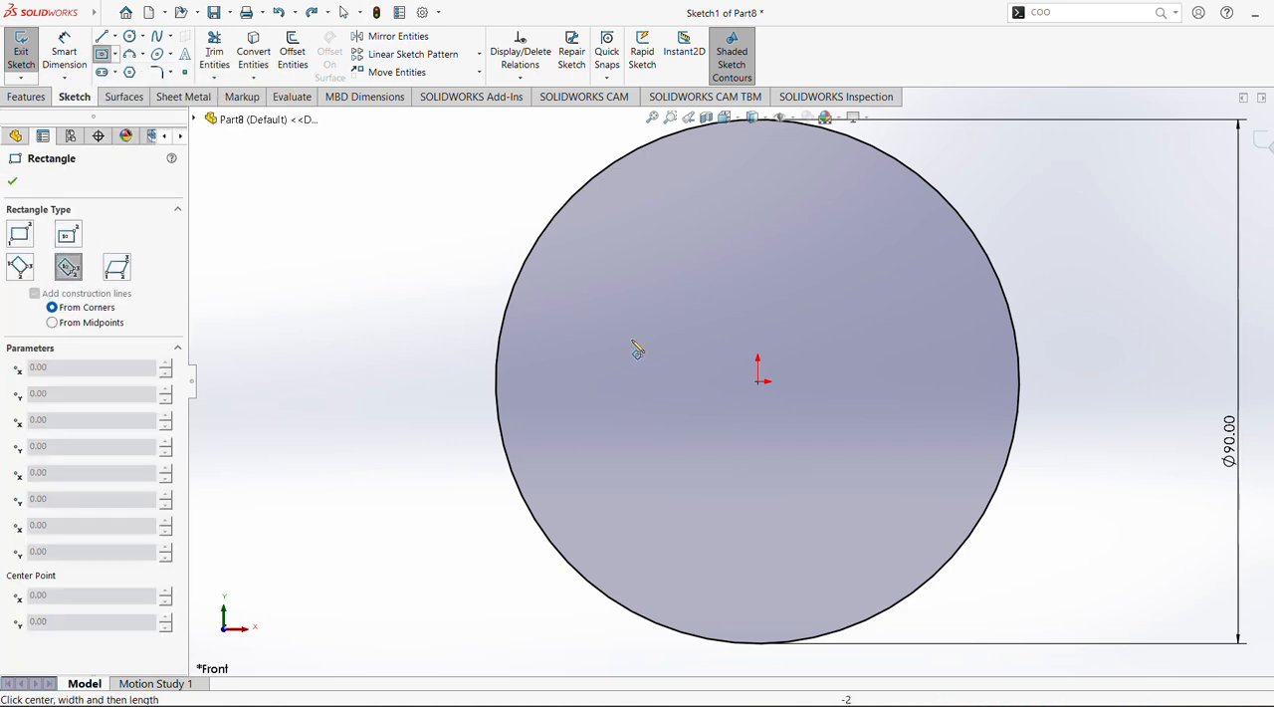
pyautogui.click(760, 380)
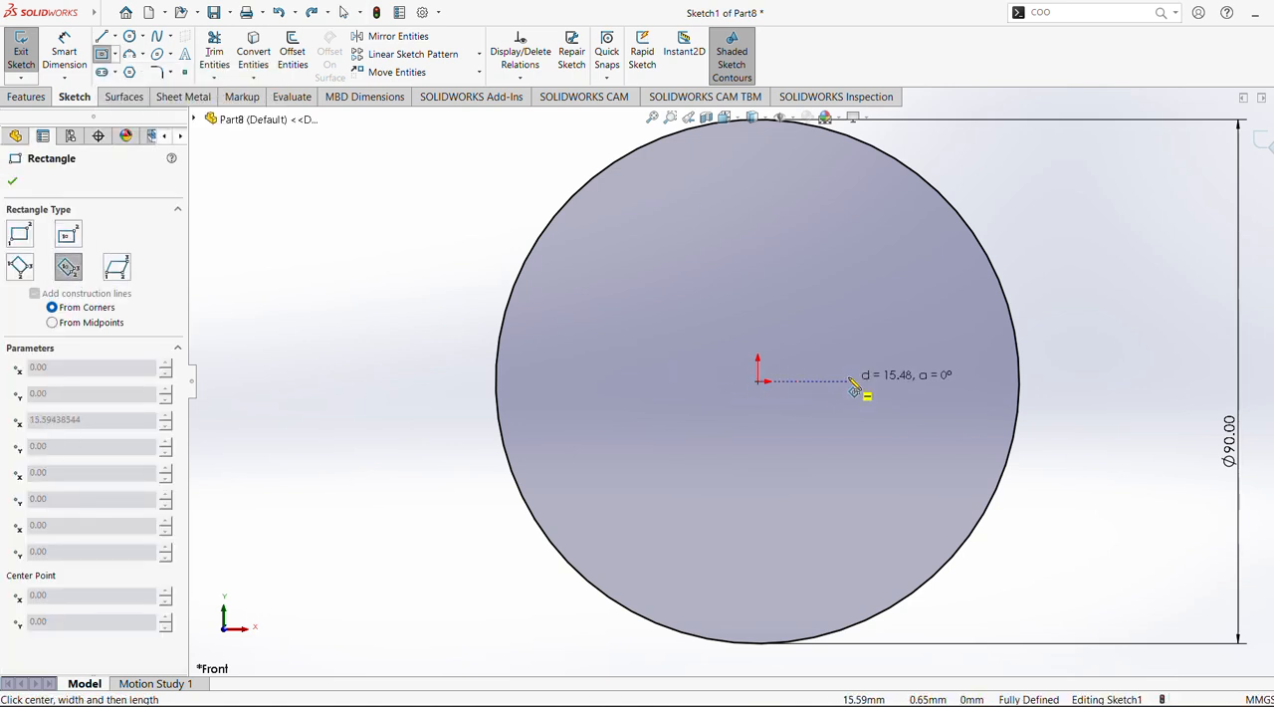
pyautogui.click(849, 311)
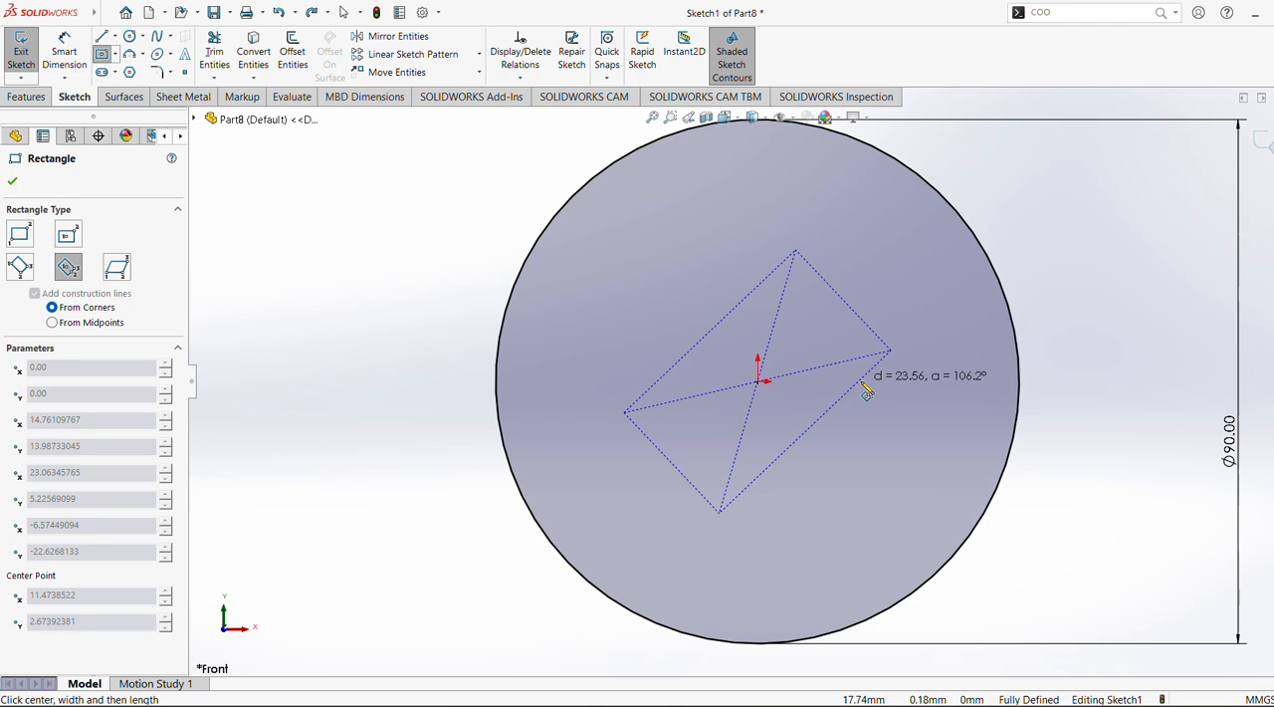
pyautogui.click(930, 388)
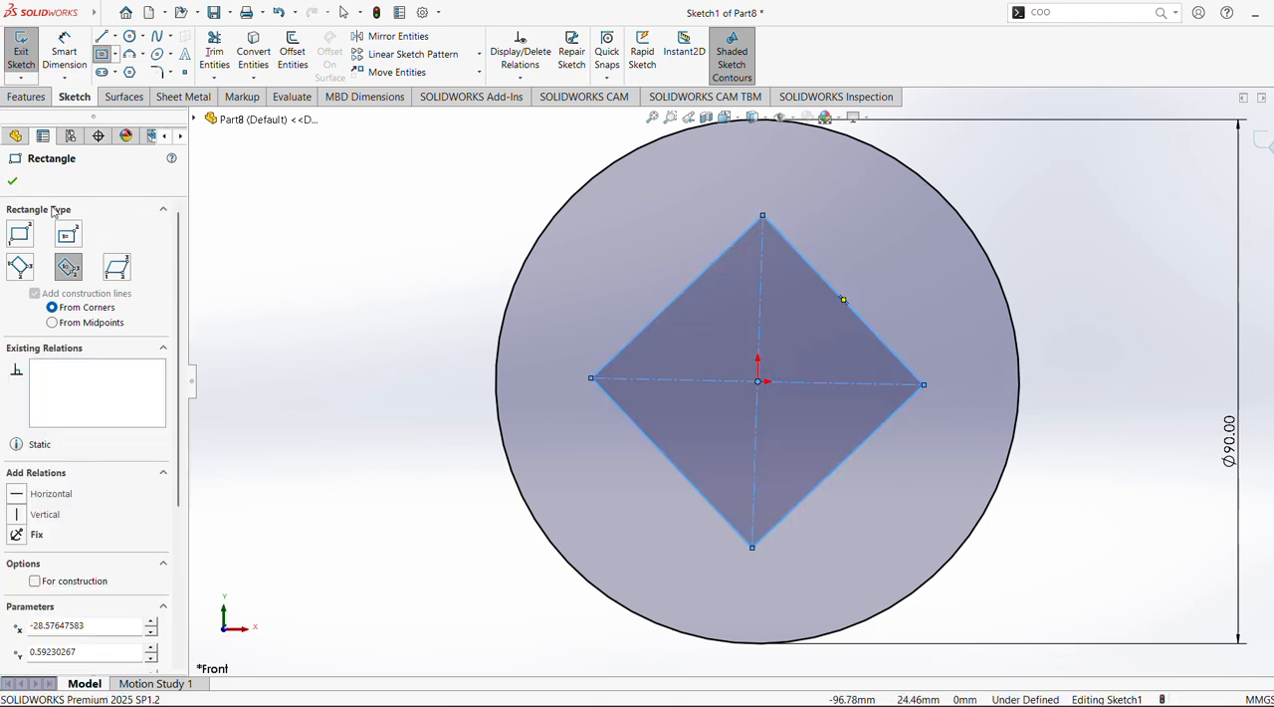
pyautogui.click(12, 181)
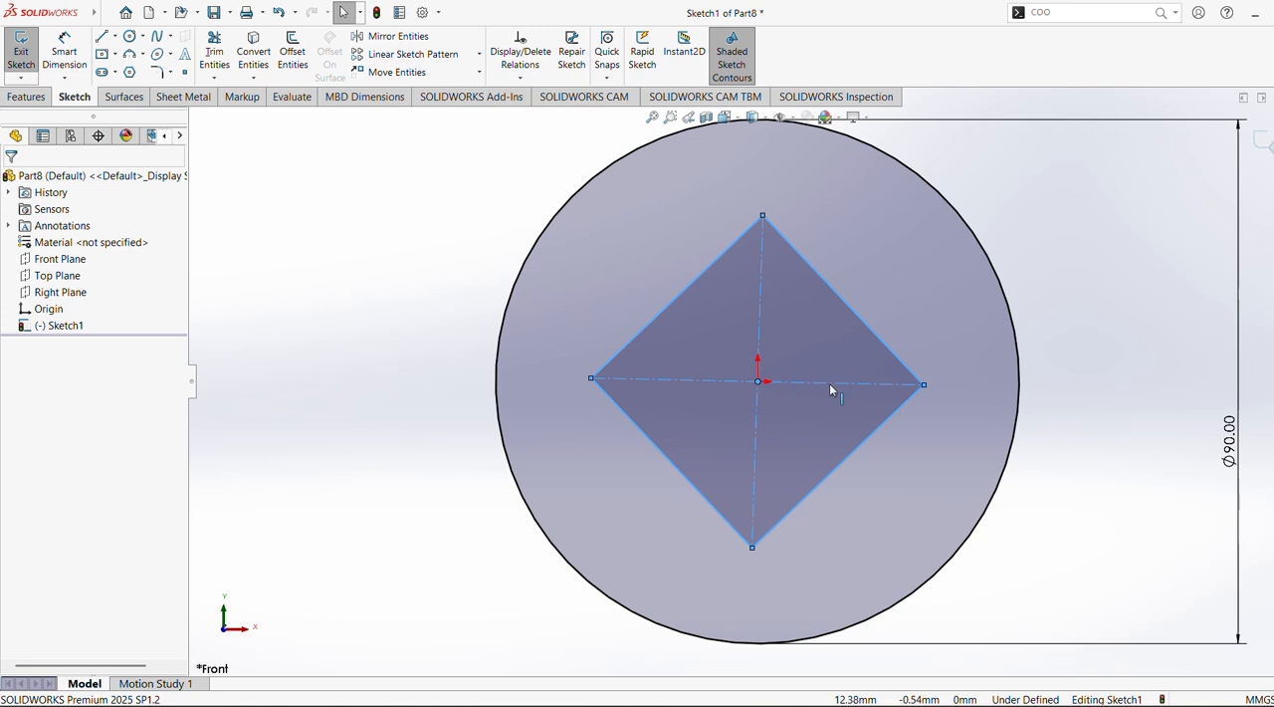
# Add a horizontal relation to the diamond's construction diagonal running between its left and right corners
pyautogui.hotkey('ctrl', 'a')
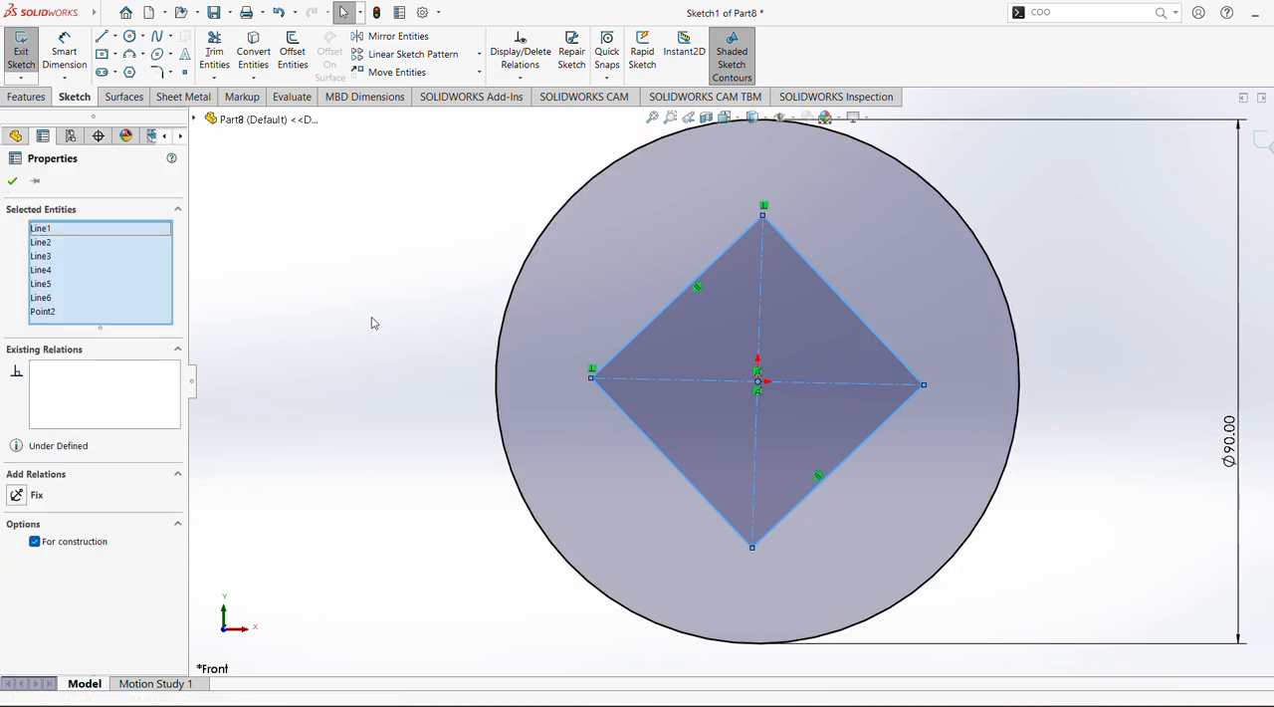
pyautogui.click(372, 323)
pyautogui.click(648, 383)
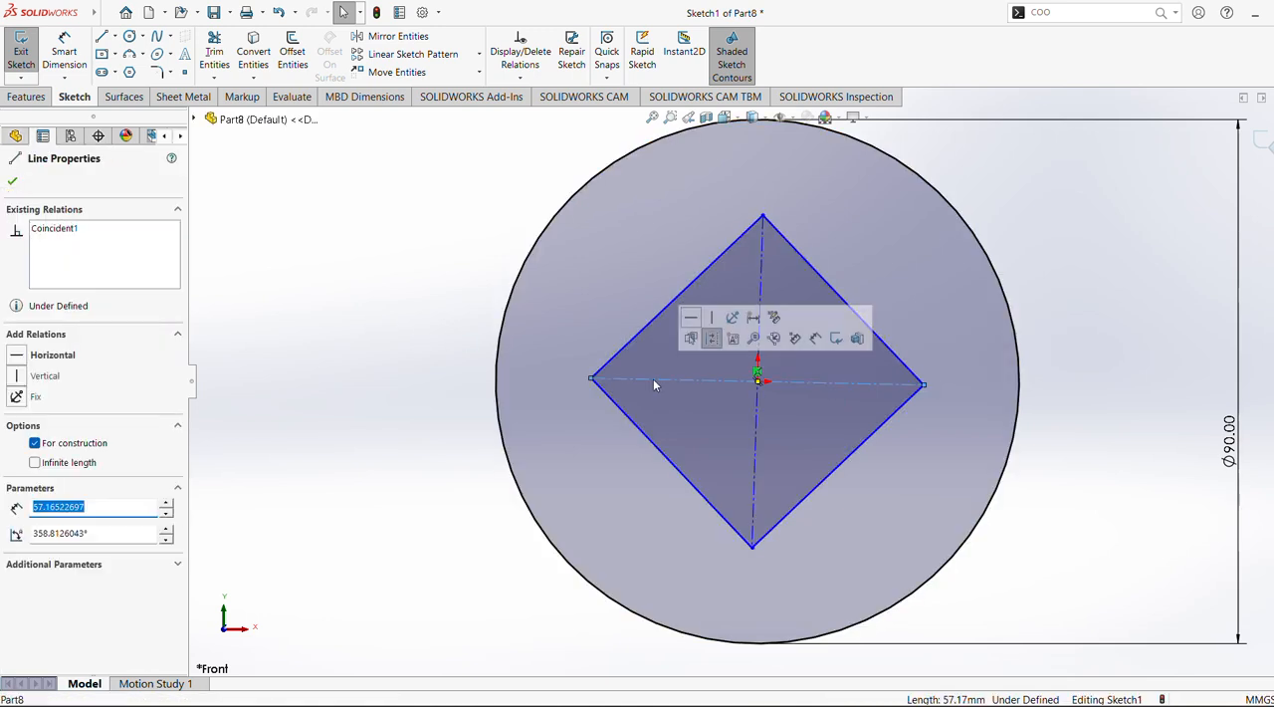
pyautogui.click(691, 318)
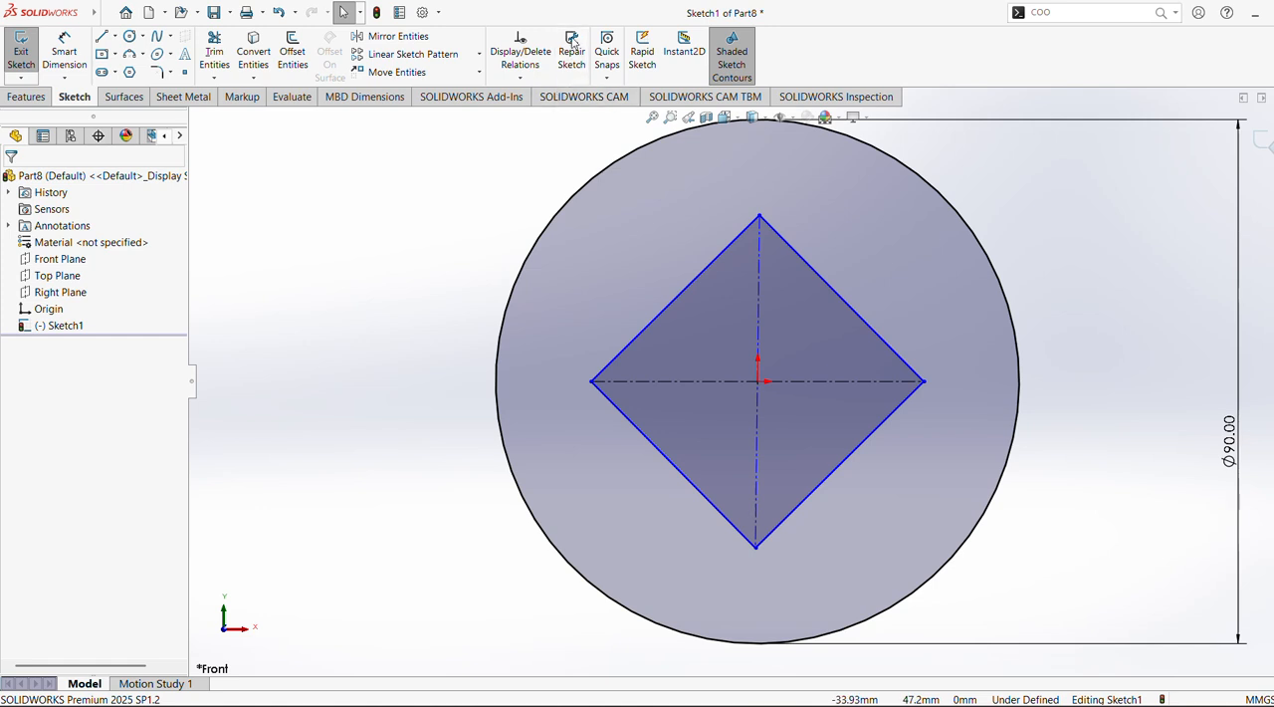
# Dimension the diamond's lower-right side to 40 mm
pyautogui.click(65, 52)
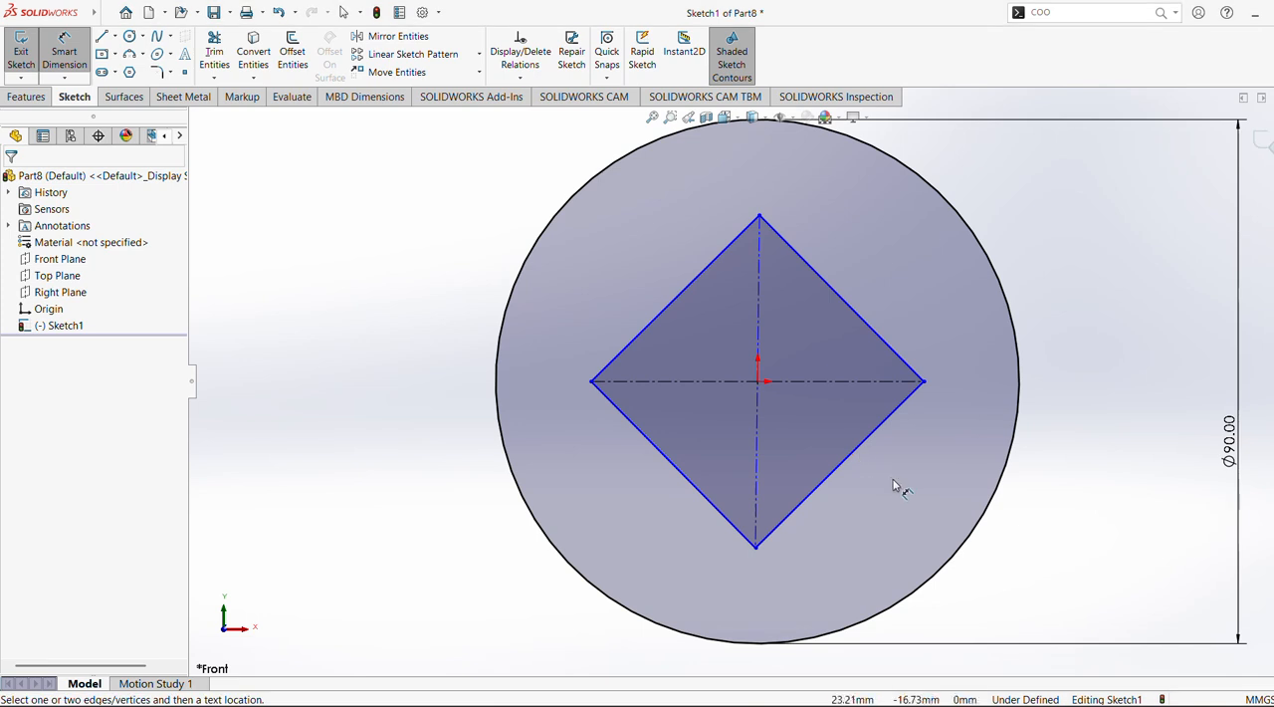
pyautogui.click(862, 450)
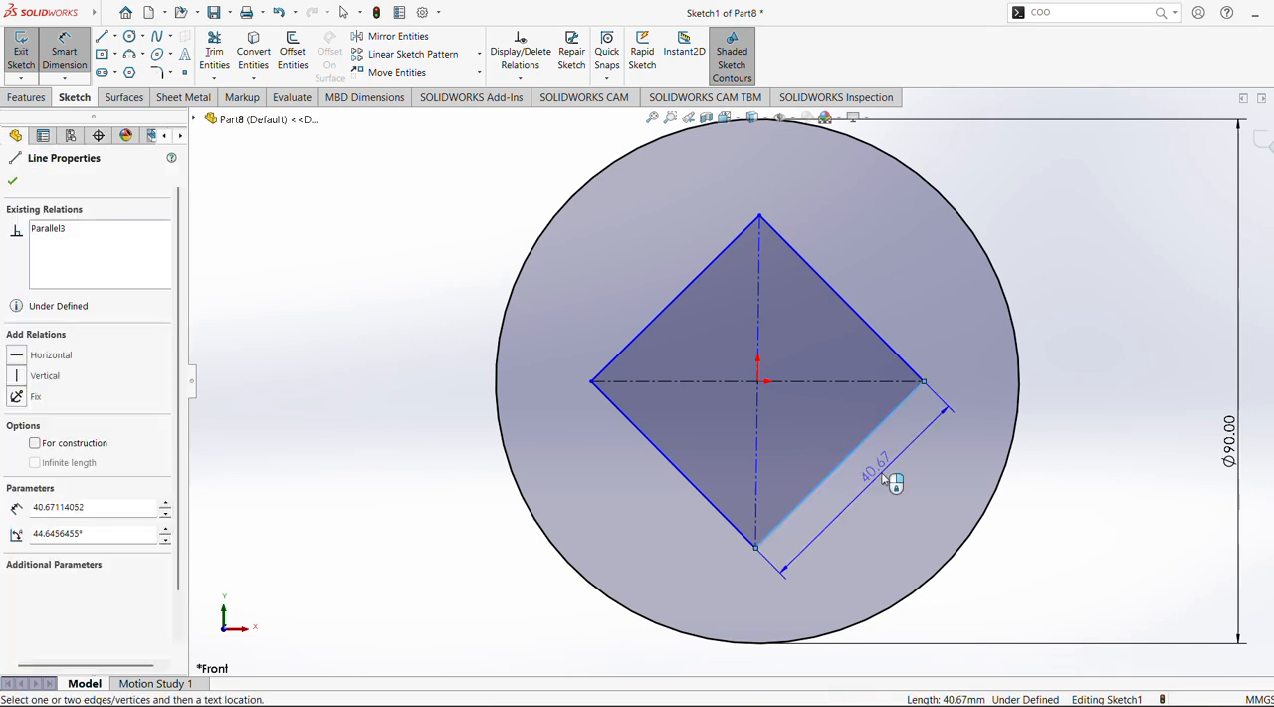
pyautogui.click(882, 478)
pyautogui.write('40')
pyautogui.press('Return')
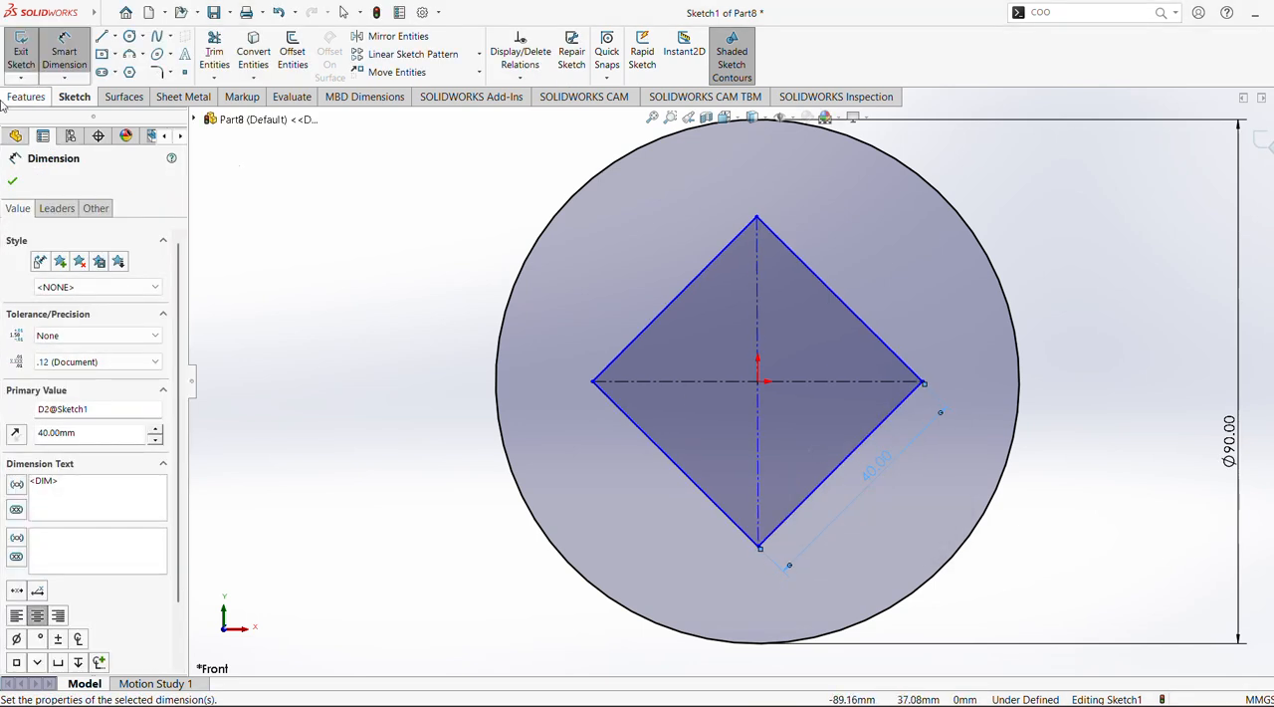
pyautogui.press('Escape')
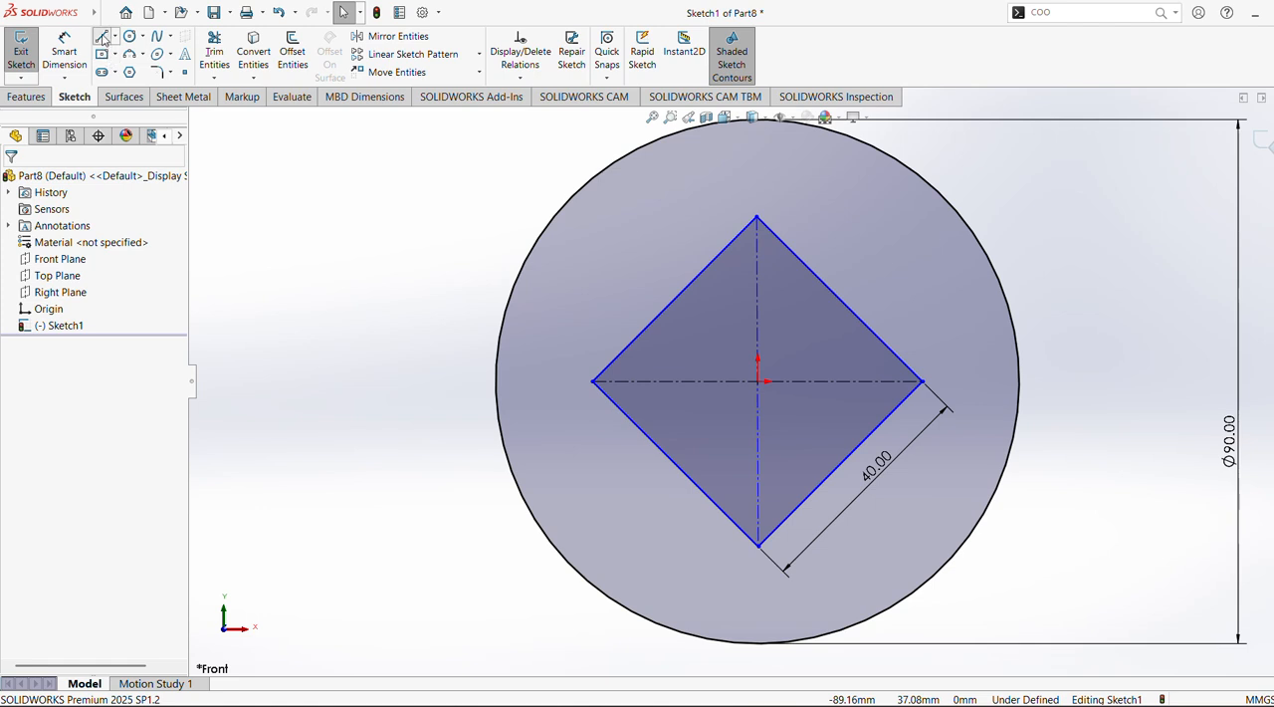
# Sketch a horizontal line about 9.4 mm long across the diamond's top corner, joining its two upper sides
pyautogui.click(102, 37)
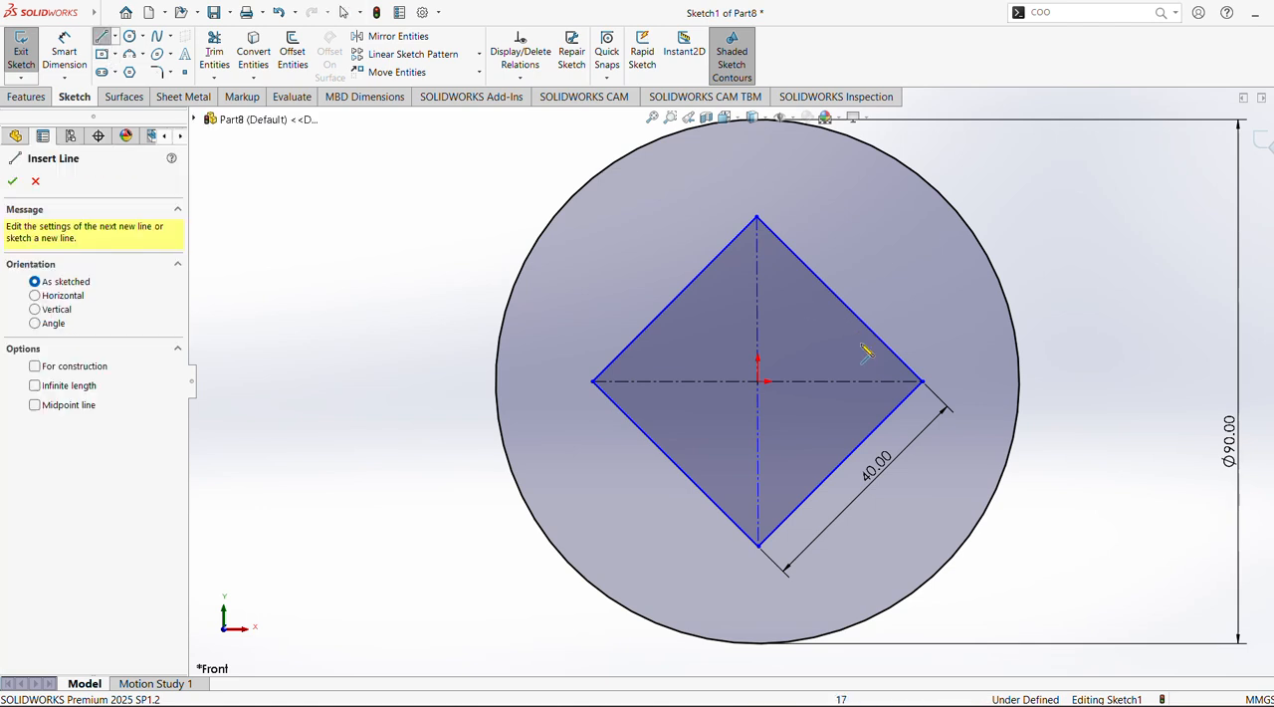
pyautogui.click(732, 243)
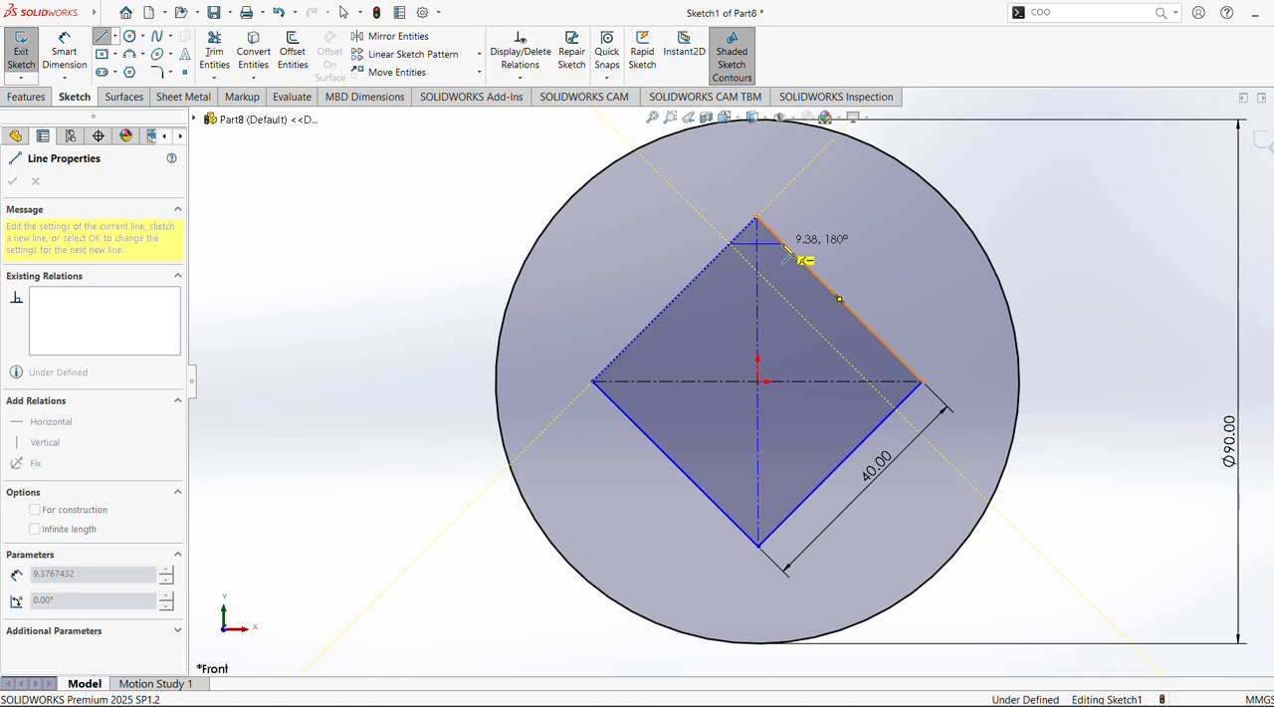
pyautogui.click(785, 244)
pyautogui.press('Escape')
# Dimension the distance from the origin to the horizontal line across the diamond's top corner as 25 mm
pyautogui.click(65, 52)
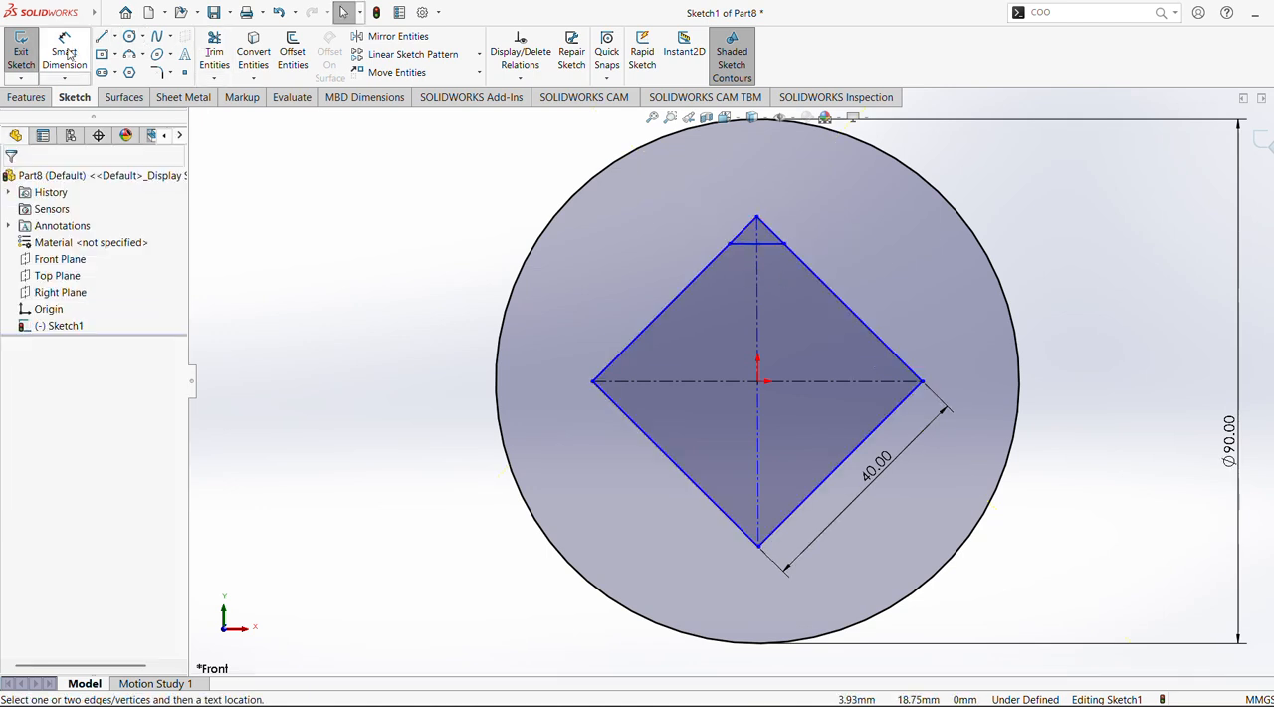
pyautogui.click(746, 248)
pyautogui.click(758, 366)
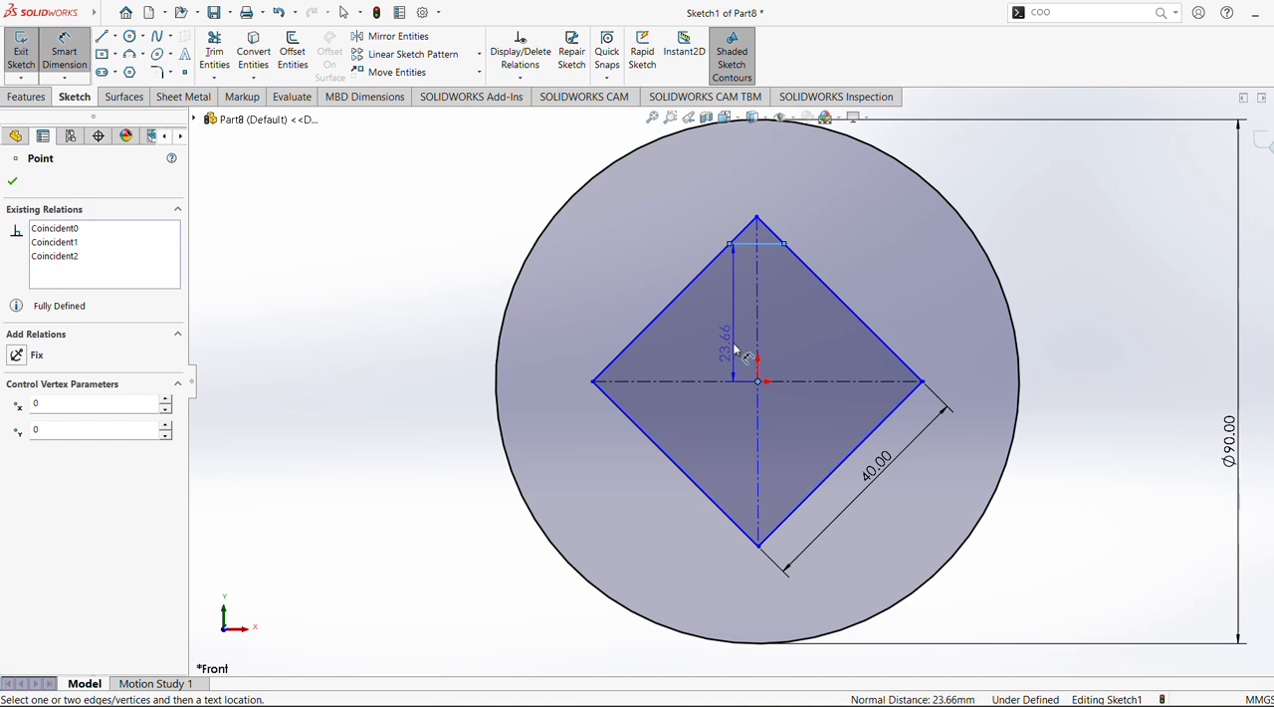
pyautogui.click(734, 348)
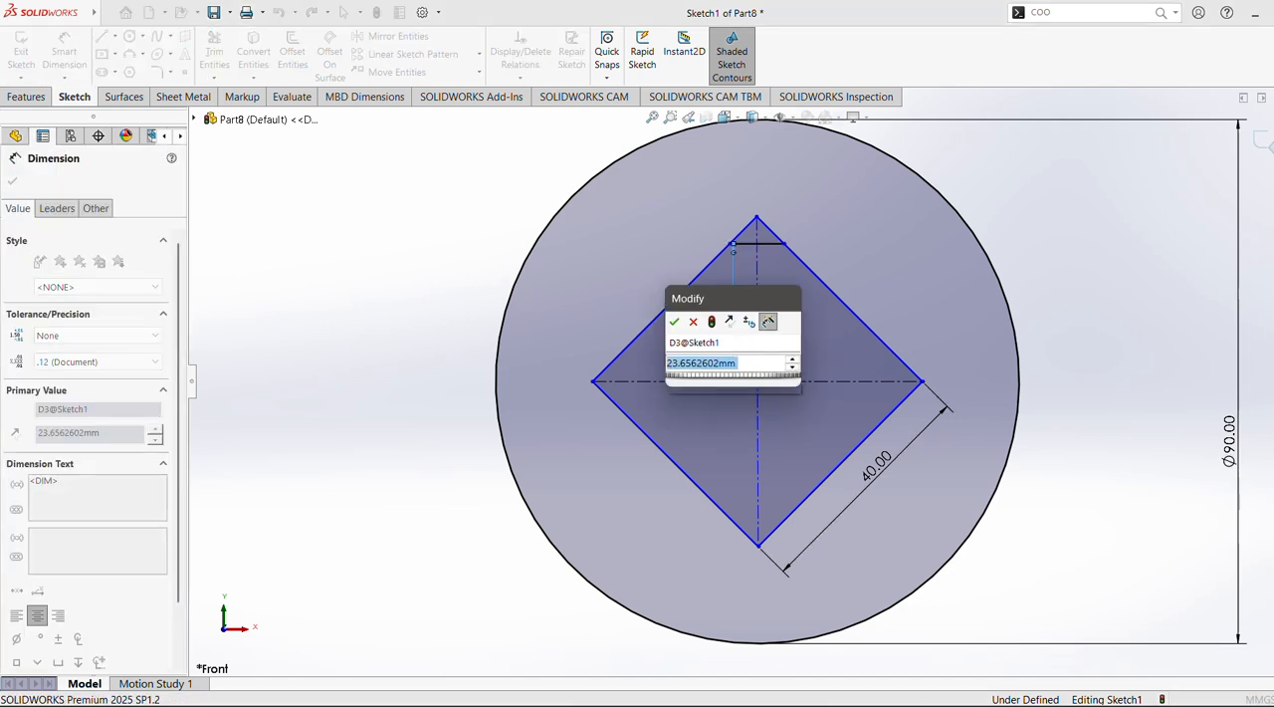
pyautogui.write('25')
pyautogui.press('Return')
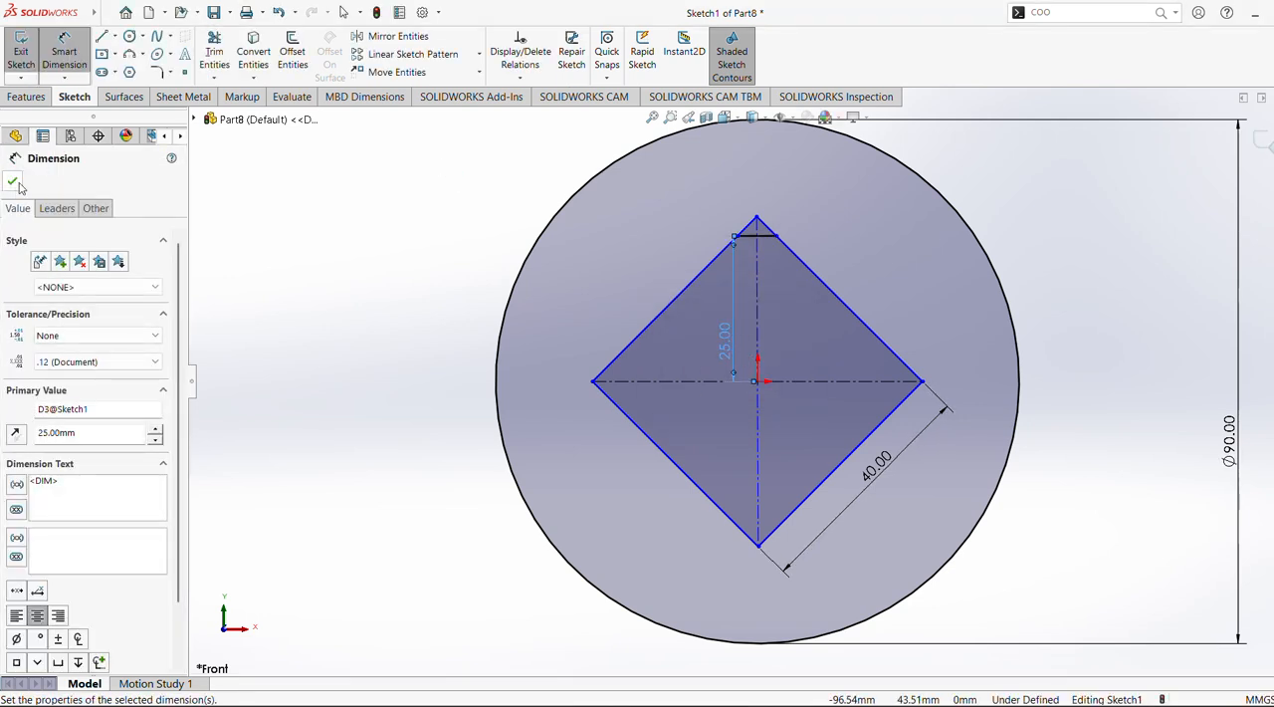
pyautogui.click(12, 185)
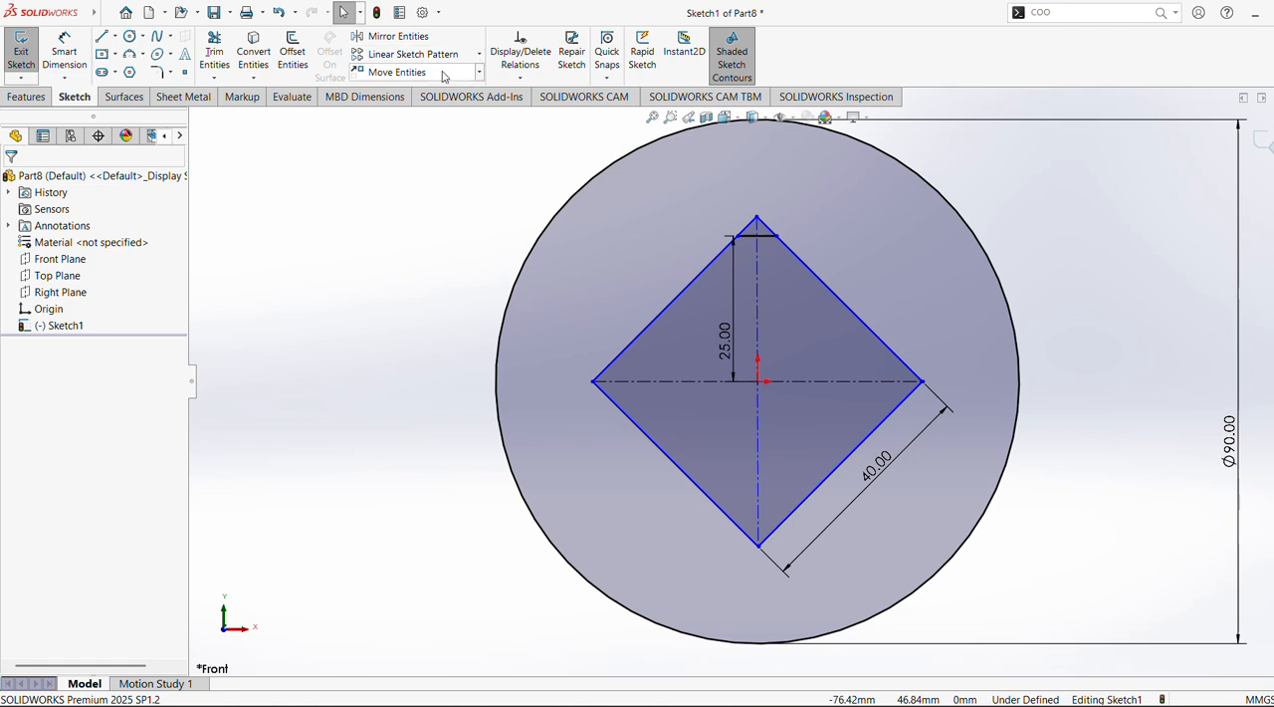
# Create a circular sketch pattern of the top corner line about the origin, with 4 equally spaced instances over 360°
pyautogui.click(479, 55)
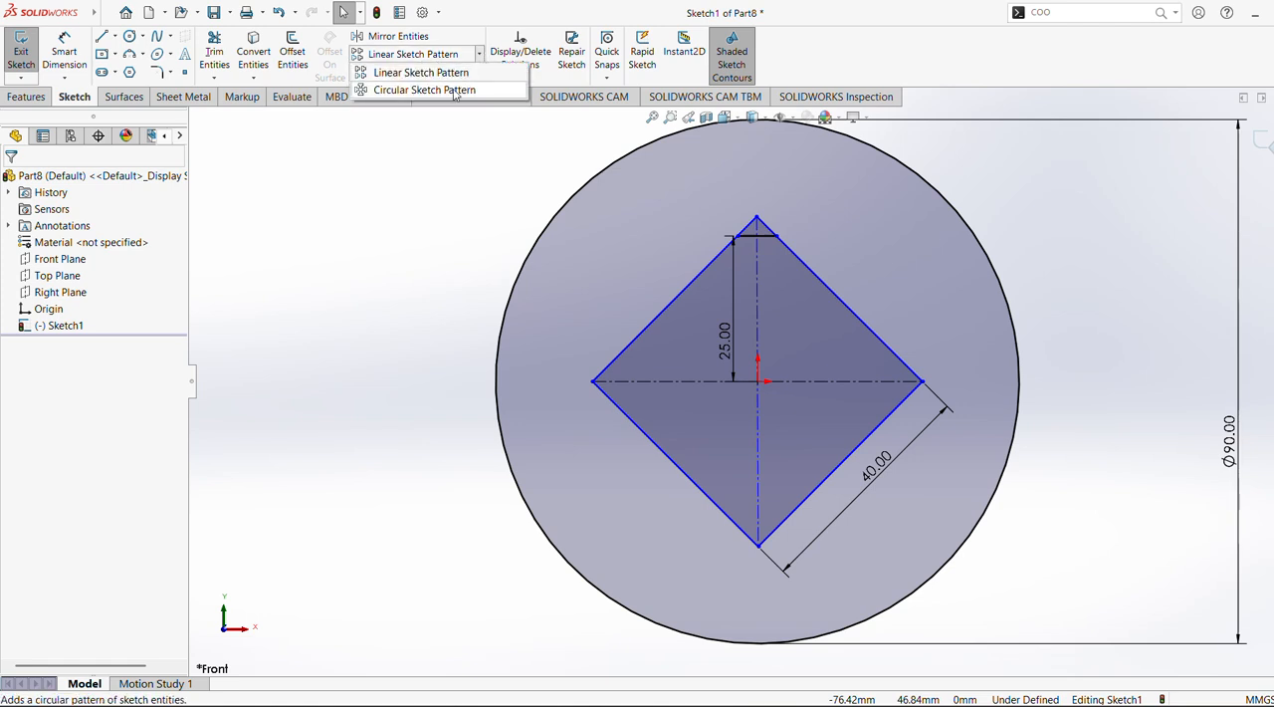
pyautogui.click(456, 91)
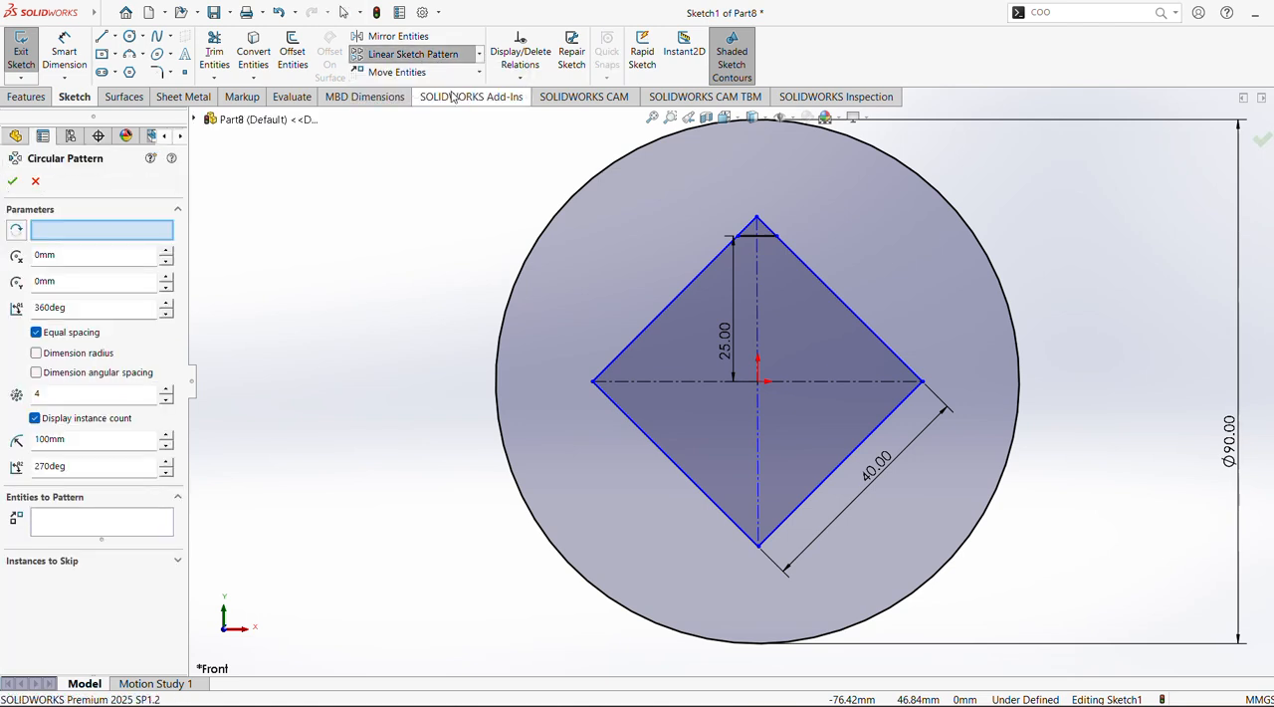
pyautogui.click(753, 240)
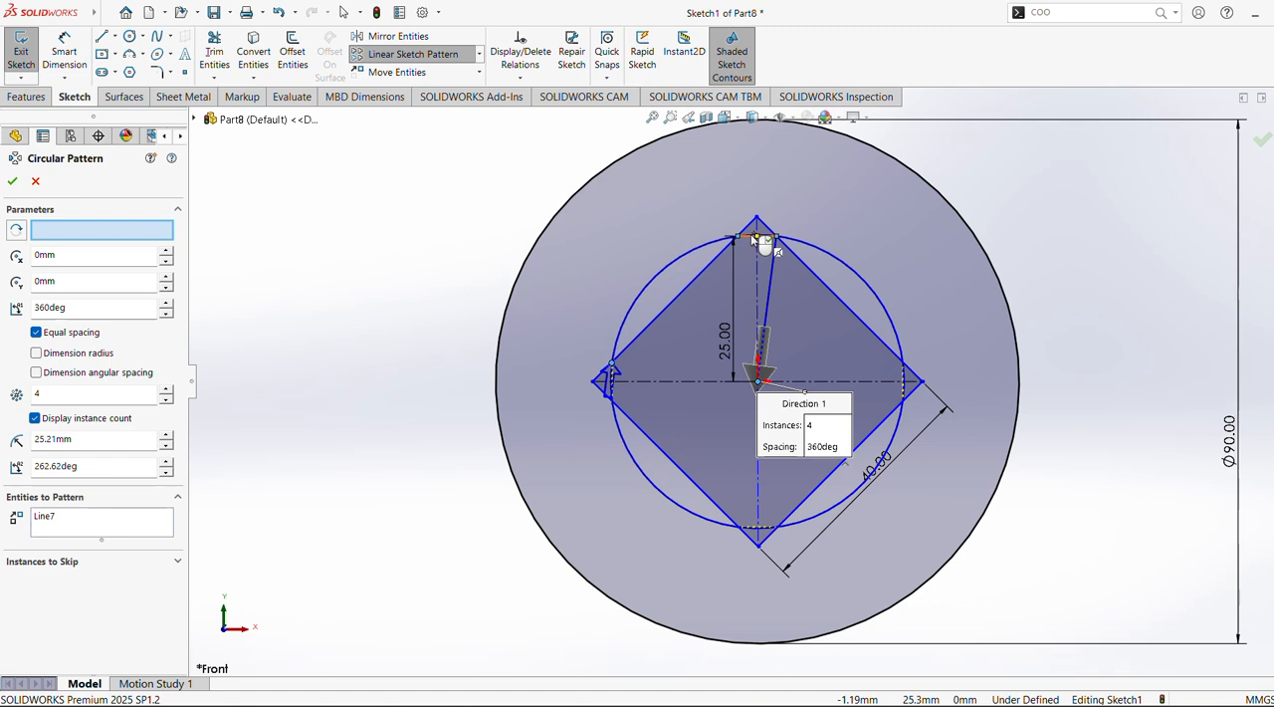
pyautogui.click(12, 180)
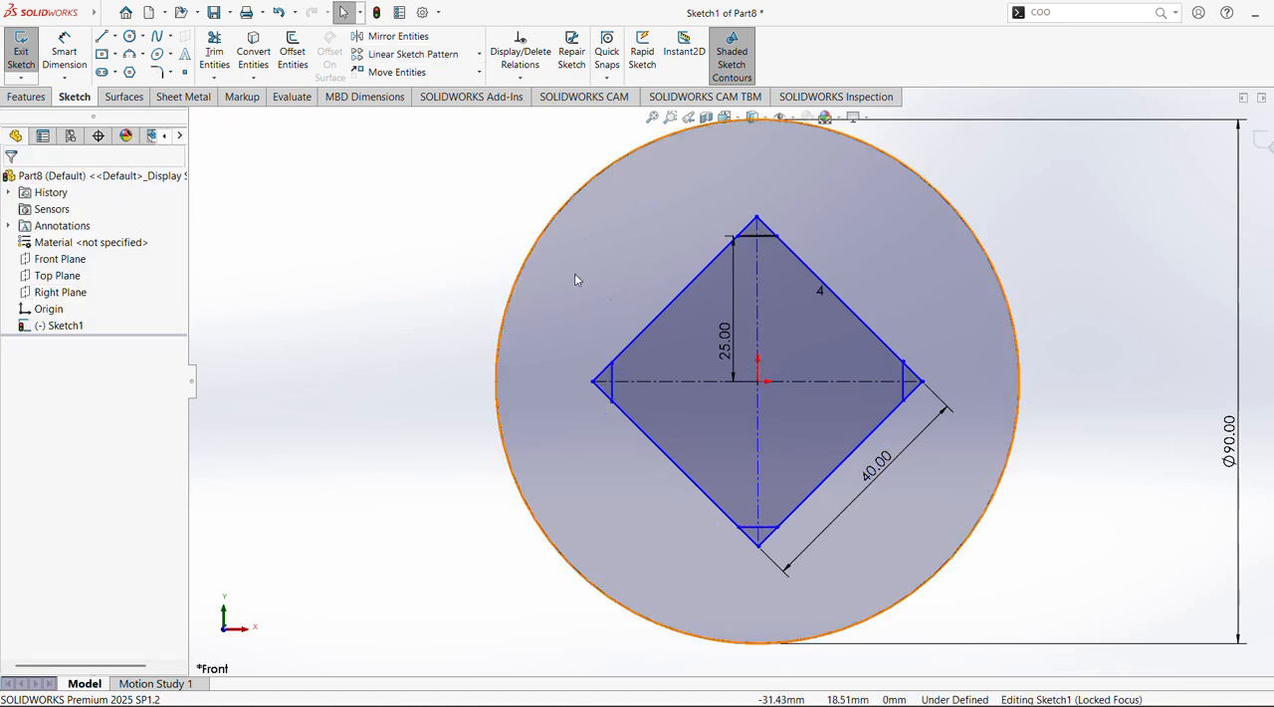
pyautogui.click(610, 381)
pyautogui.click(510, 296)
pyautogui.click(451, 300)
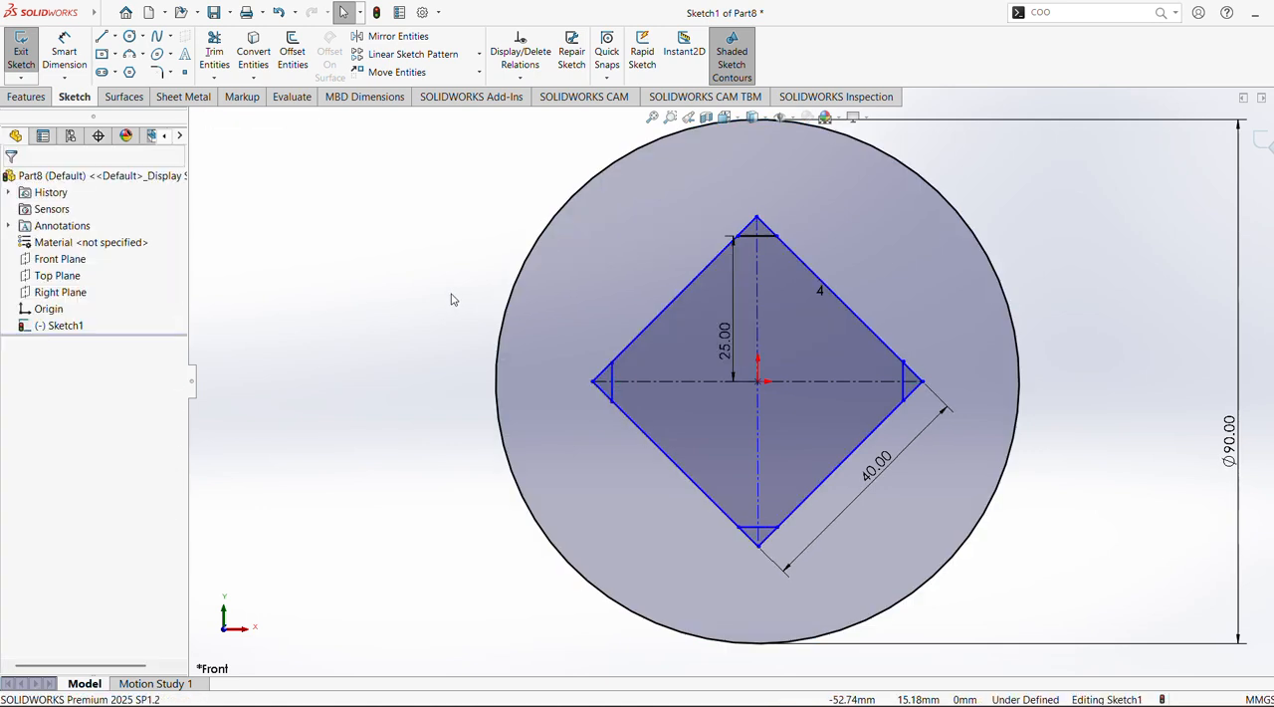
# Dimension the diamond's upper-right side to 40 mm
pyautogui.click(64, 50)
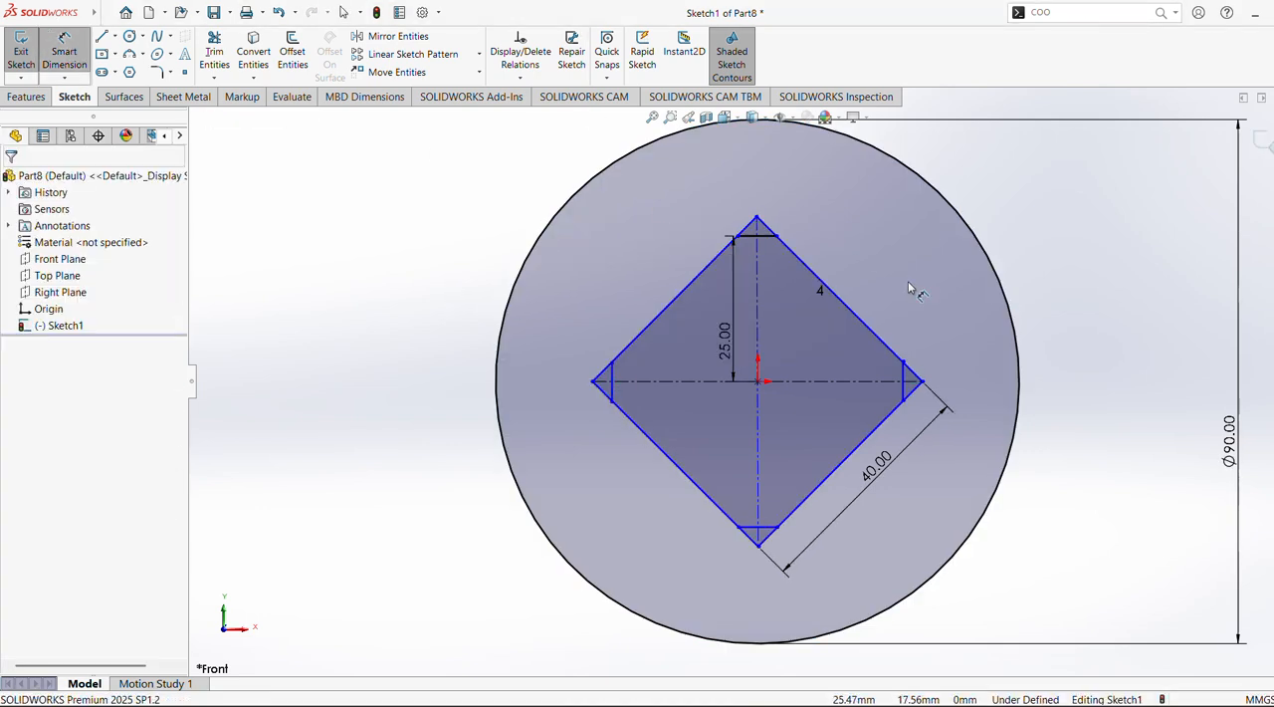
pyautogui.click(858, 319)
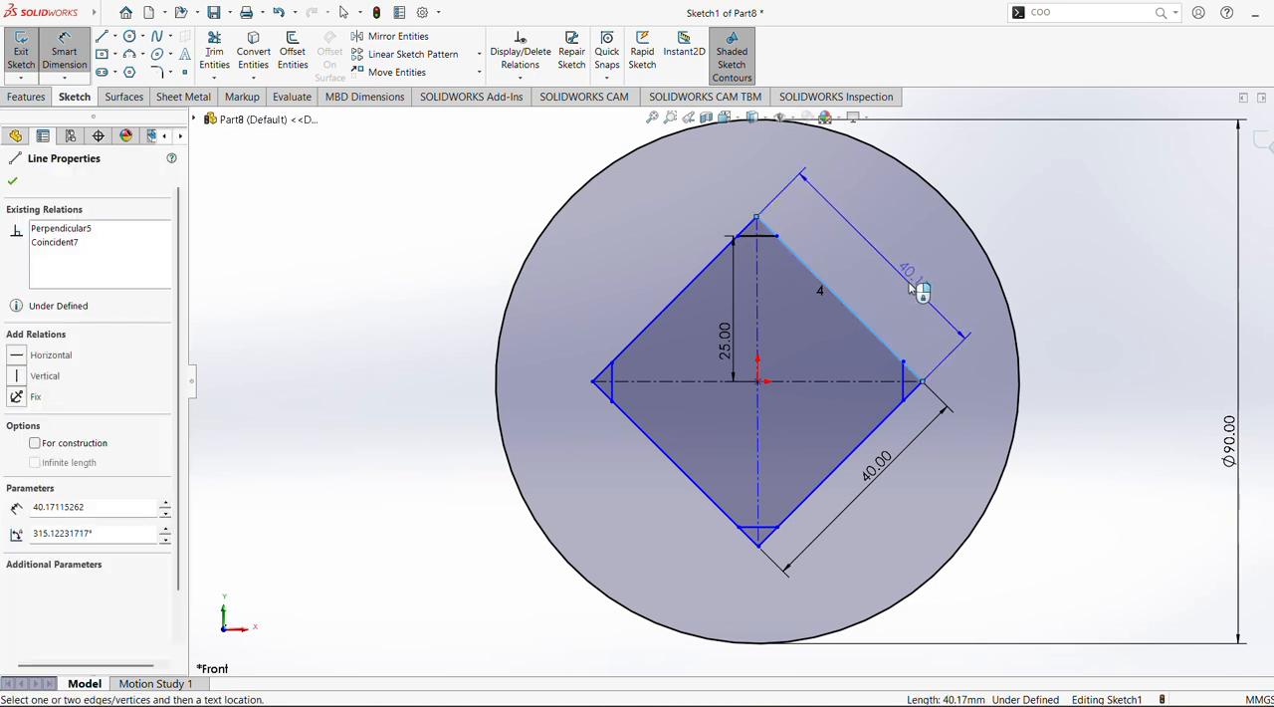
pyautogui.click(950, 291)
pyautogui.write('40')
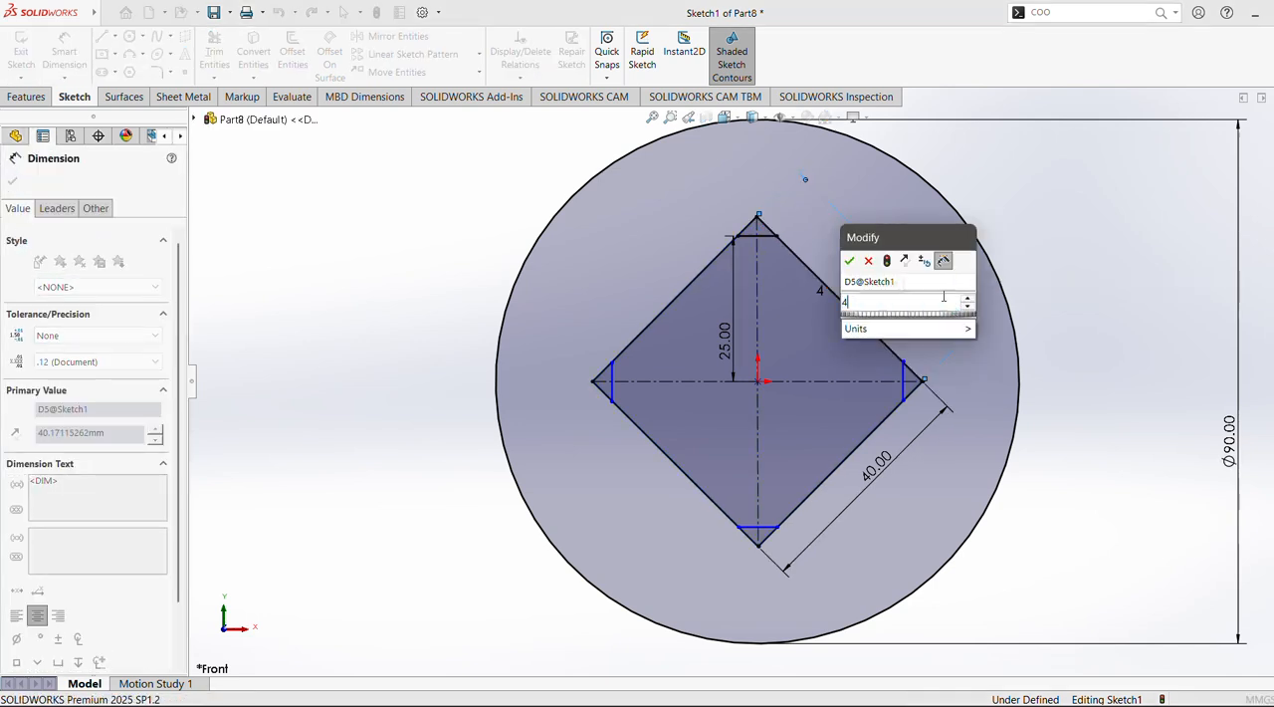
pyautogui.press('Return')
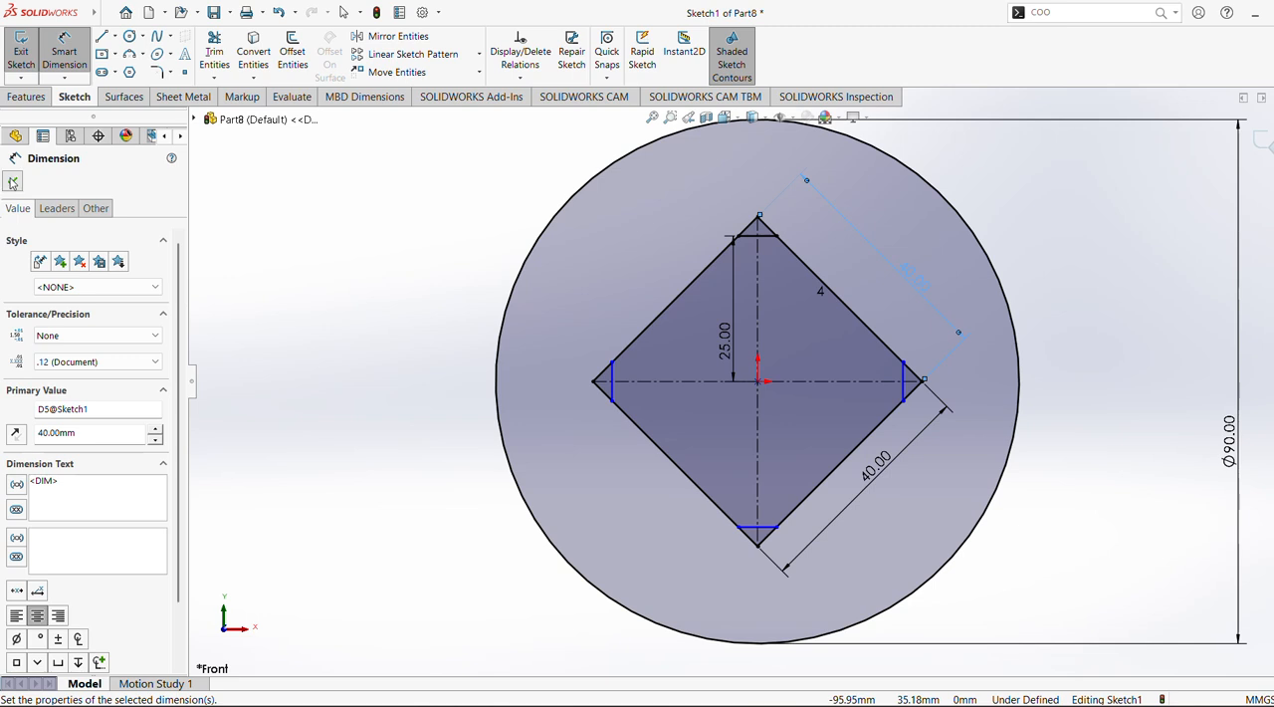
pyautogui.click(12, 182)
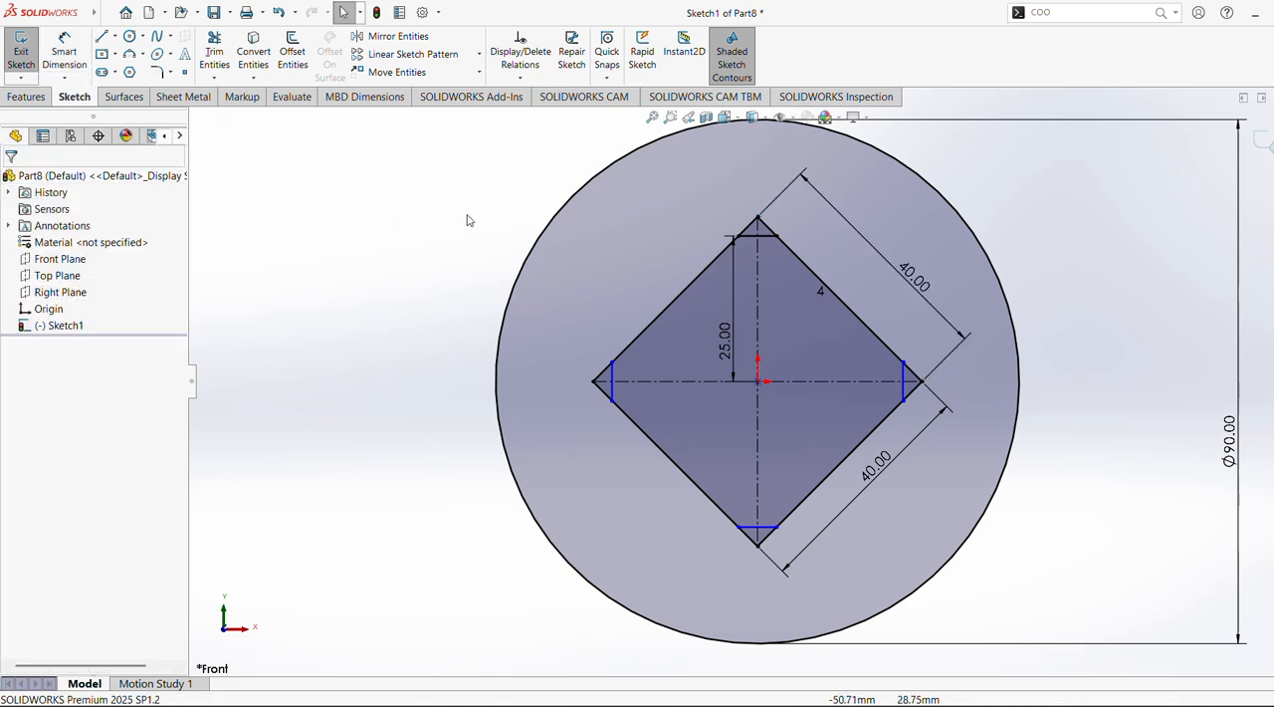
# Power-trim the diamond's four corner tips beyond the patterned lines, along with the ends of the construction diagonals
pyautogui.click(215, 50)
pyautogui.moveTo(579, 324); pyautogui.dragTo(602, 393)
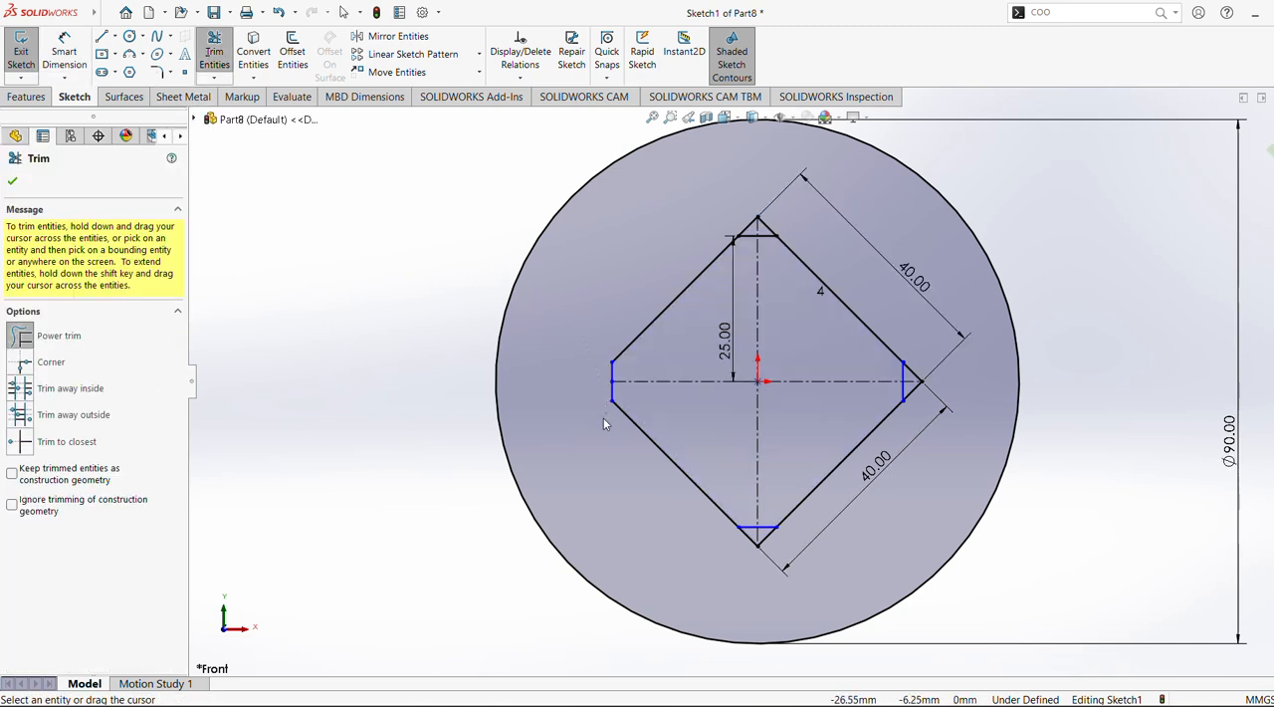
pyautogui.moveTo(694, 536)
pyautogui.mouseDown()
pyautogui.moveTo(781, 542)
pyautogui.moveTo(854, 525)
pyautogui.mouseUp()
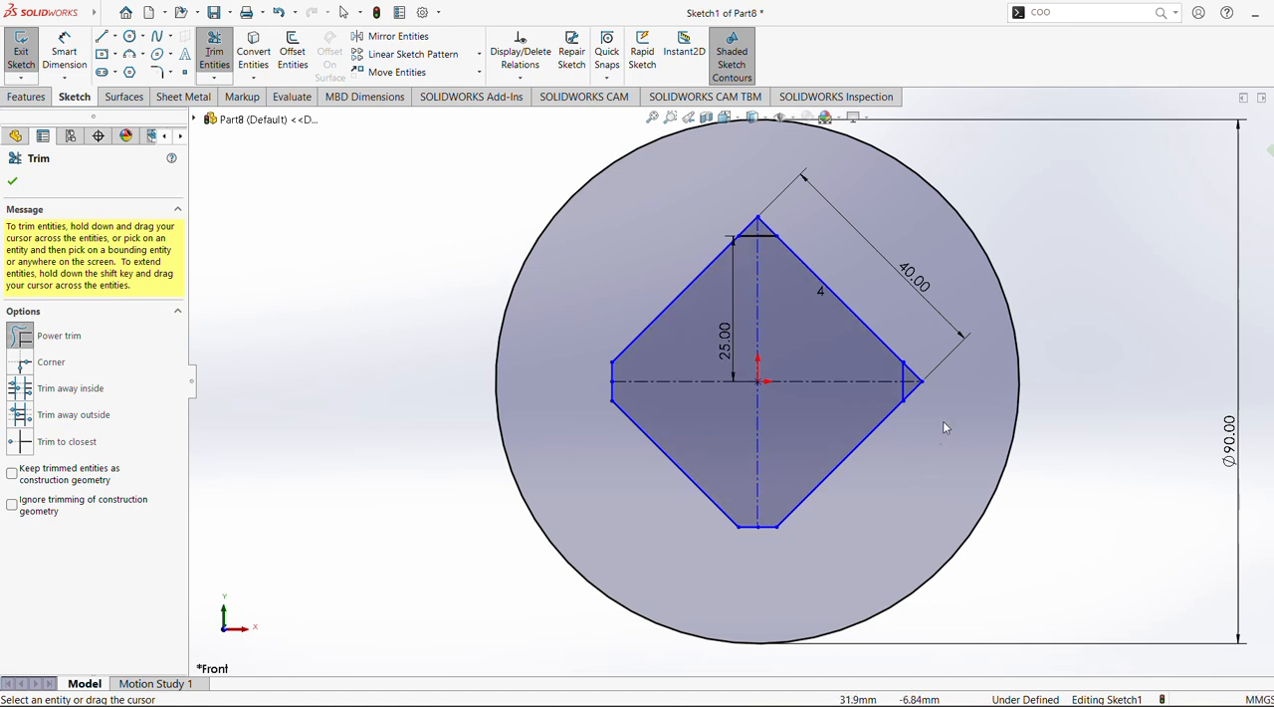
pyautogui.moveTo(918, 382); pyautogui.dragTo(908, 407)
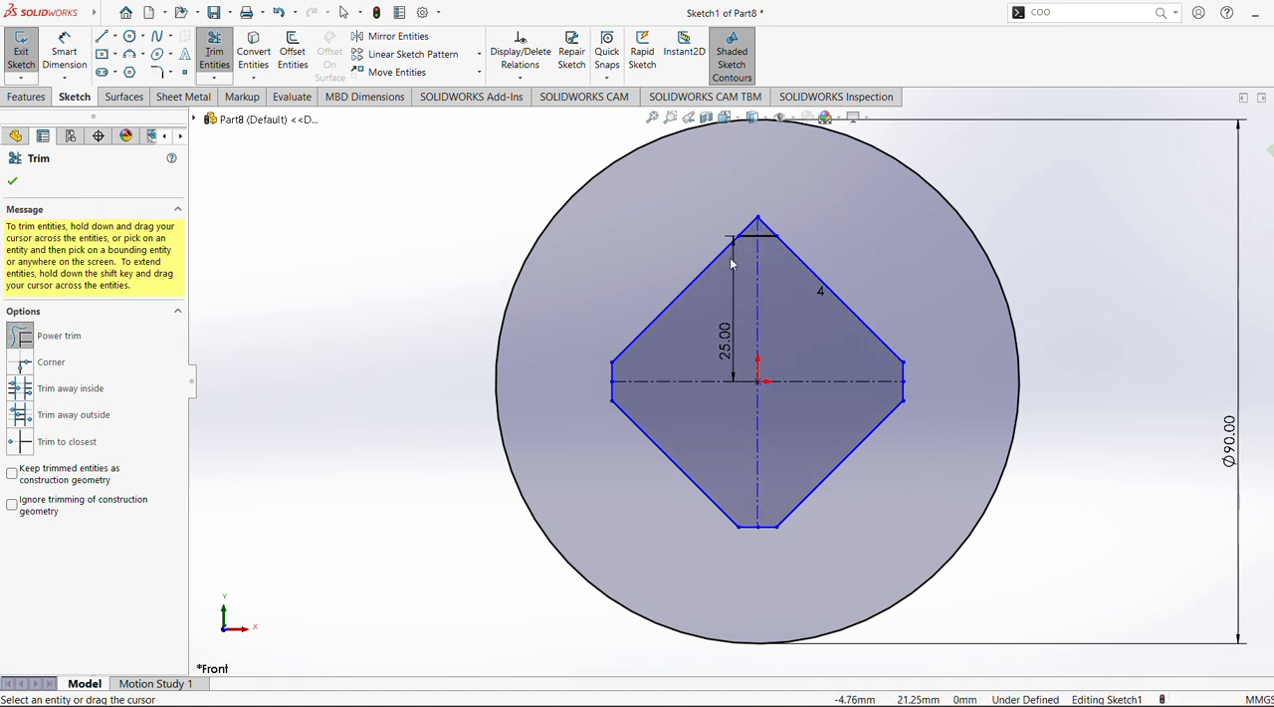
pyautogui.moveTo(726, 219); pyautogui.dragTo(778, 232)
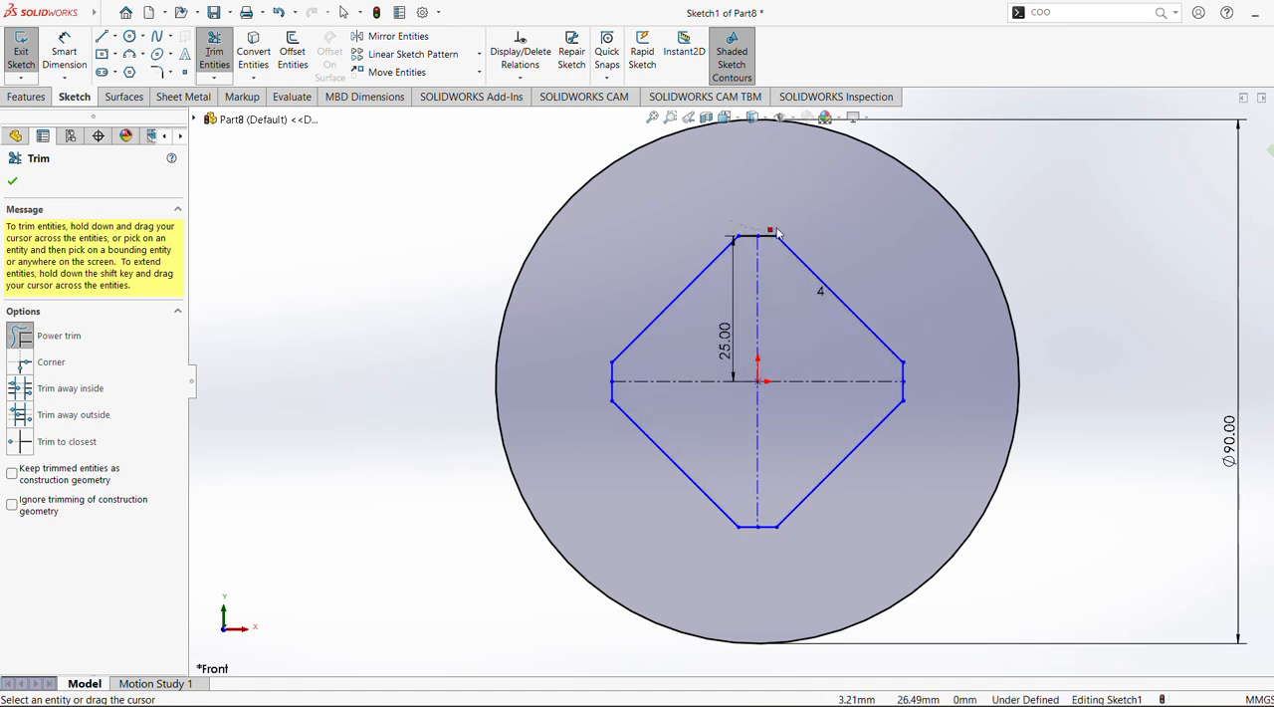
pyautogui.click(11, 183)
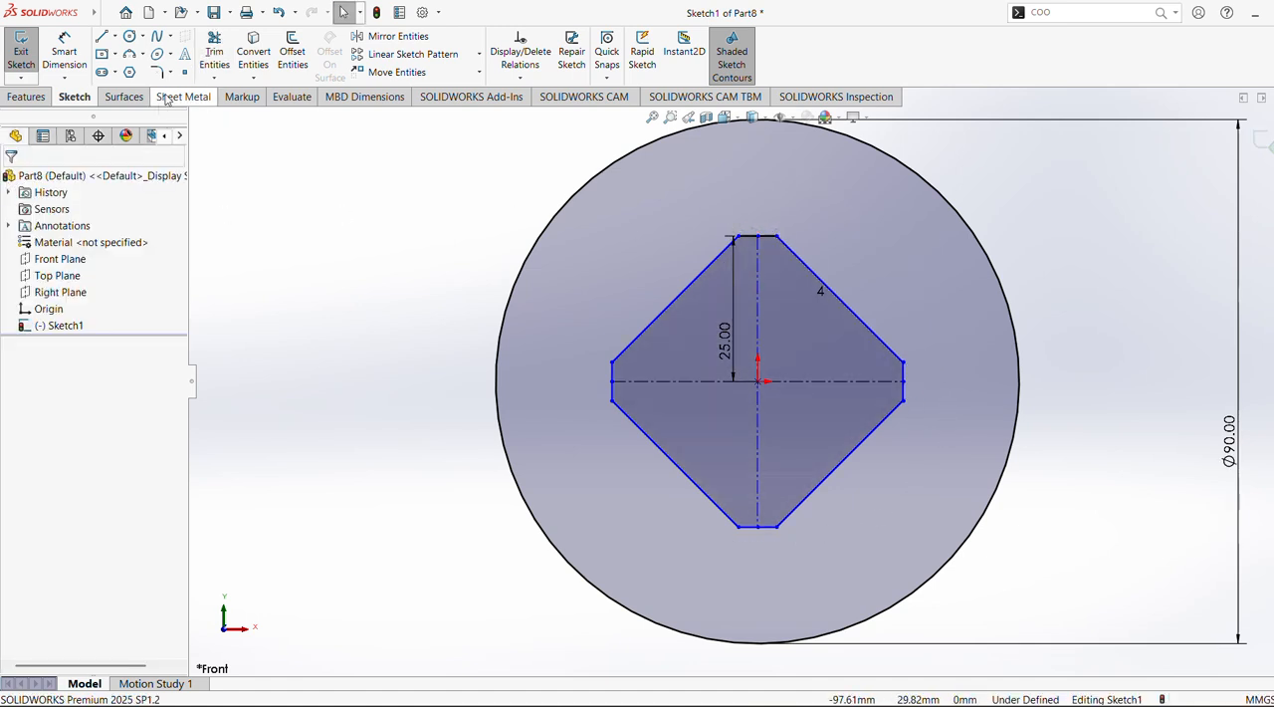
# Undo the corner trims back to the full diamond with both 40 mm dimensions
pyautogui.click(64, 52)
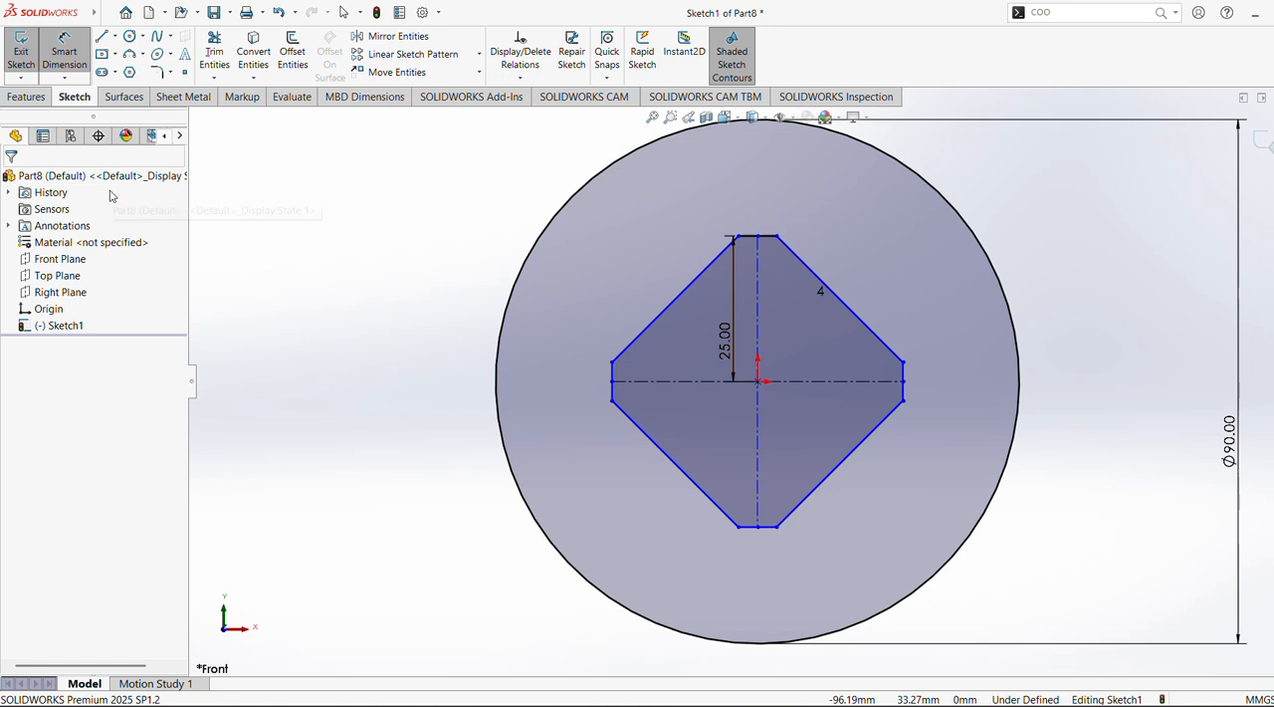
pyautogui.hotkey('ctrl', 'z')
pyautogui.hotkey('ctrl', 'z')
pyautogui.hotkey('ctrl', 'z')
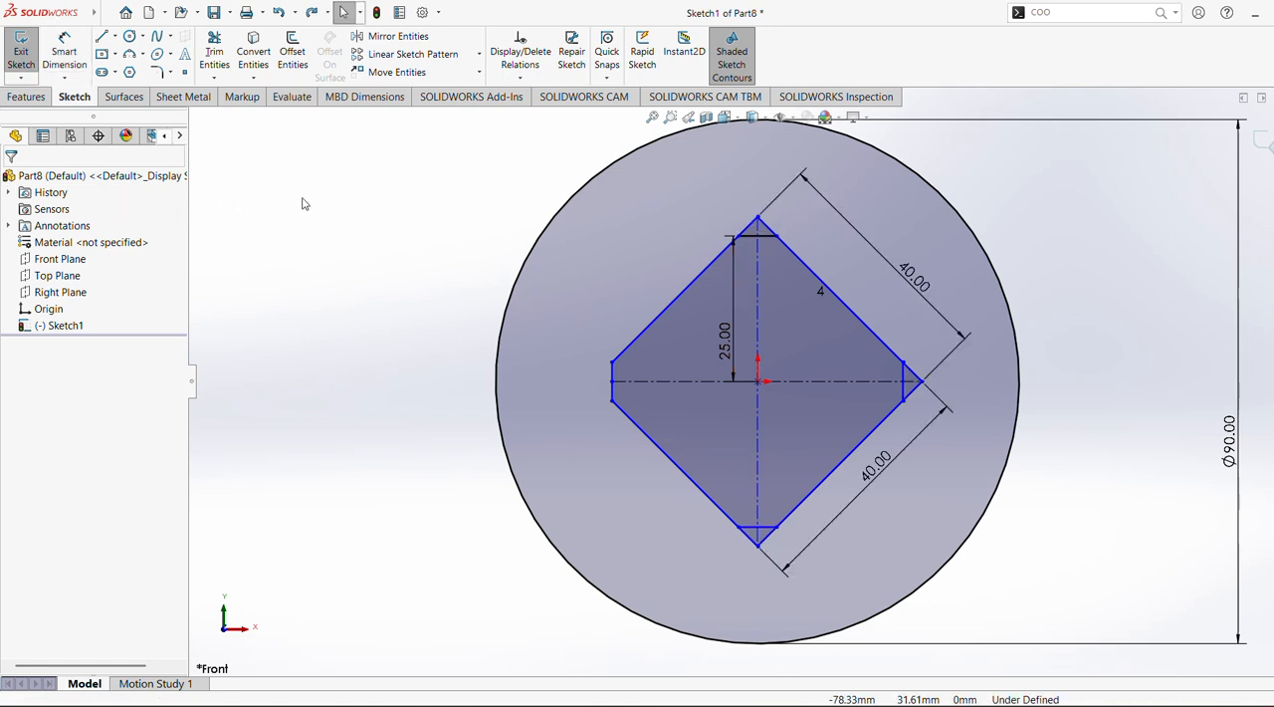
pyautogui.hotkey('ctrl', 'z')
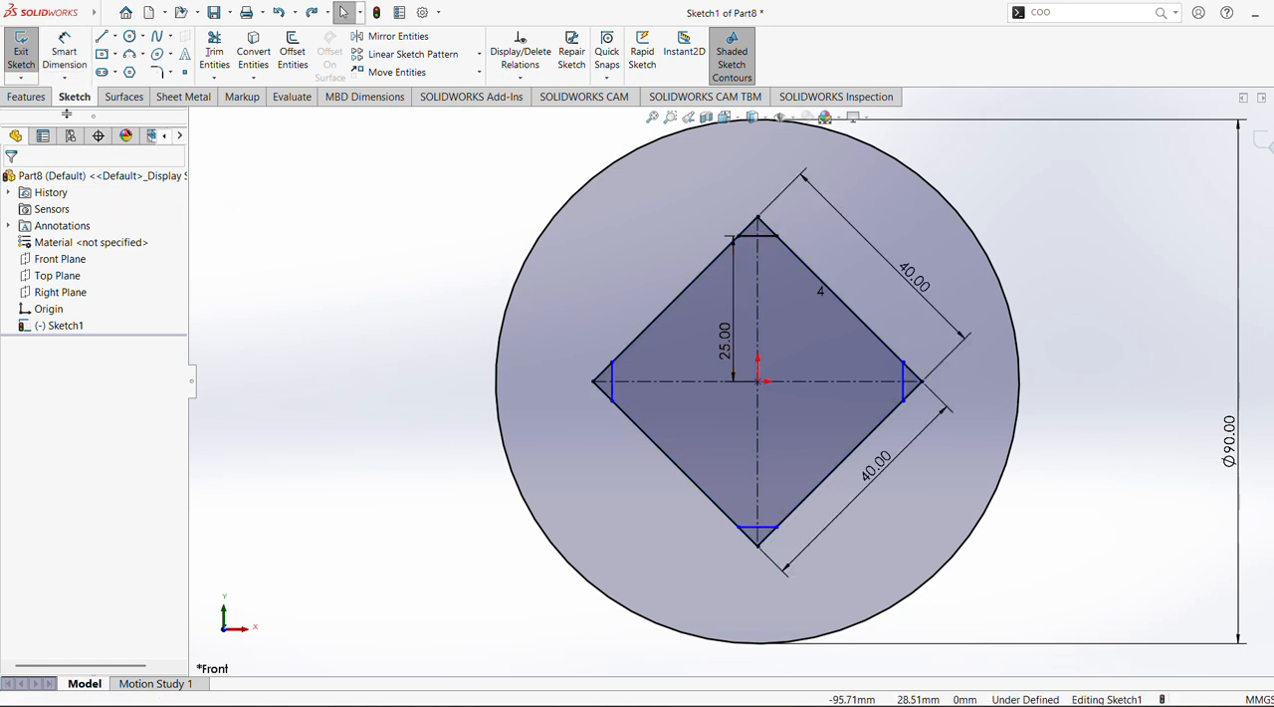
# Power-trim the diamond's side segments beyond the four corner lines, keeping the construction diagonals and their endpoints intact
pyautogui.click(214, 51)
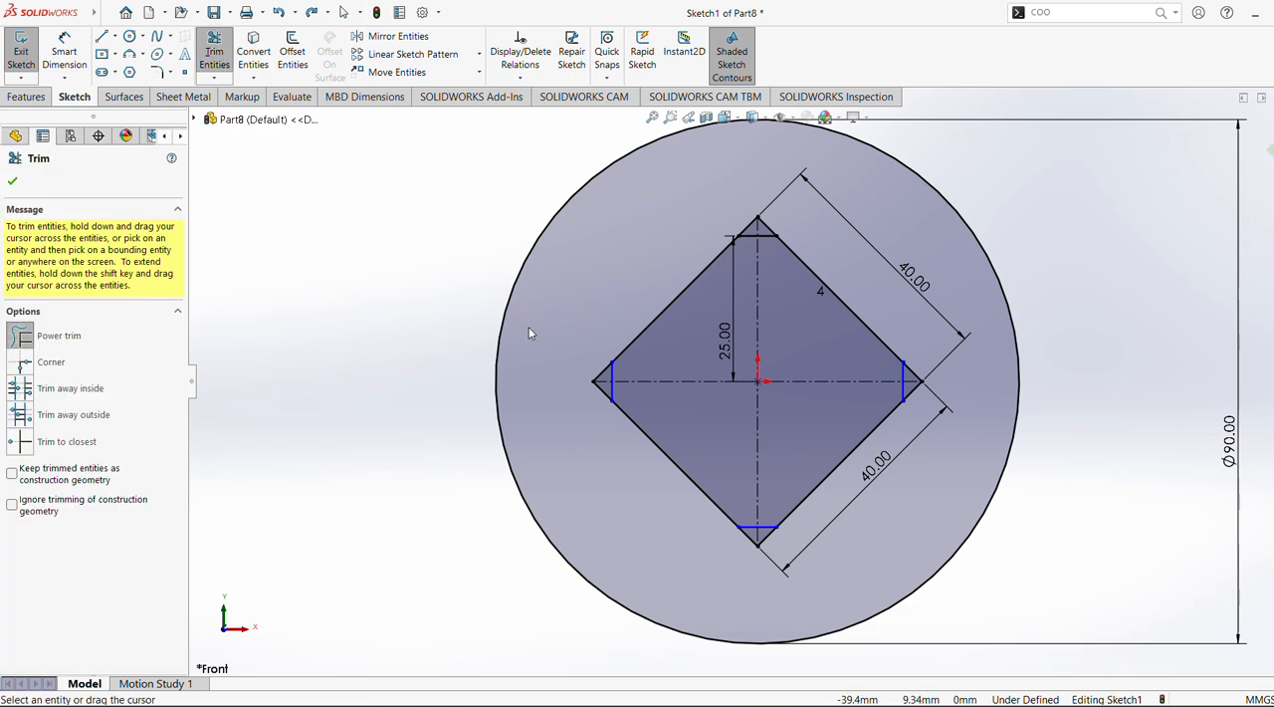
pyautogui.moveTo(739, 227); pyautogui.dragTo(783, 223)
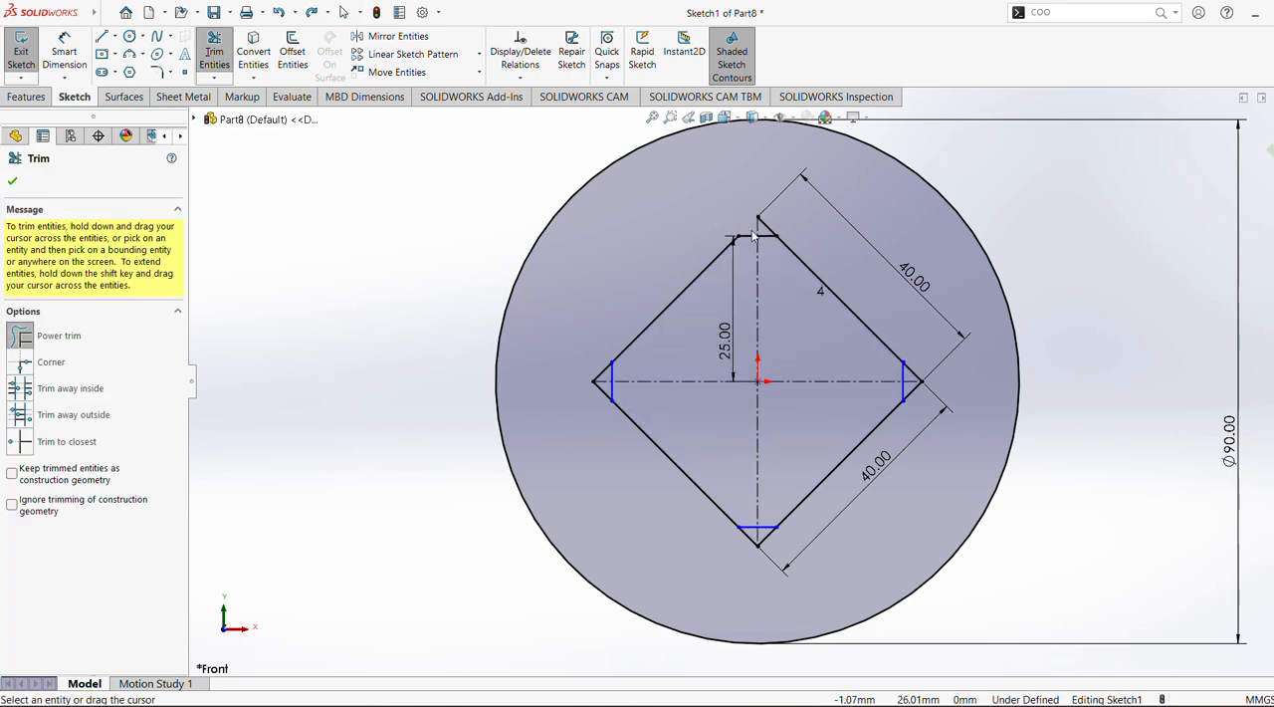
pyautogui.click(767, 235)
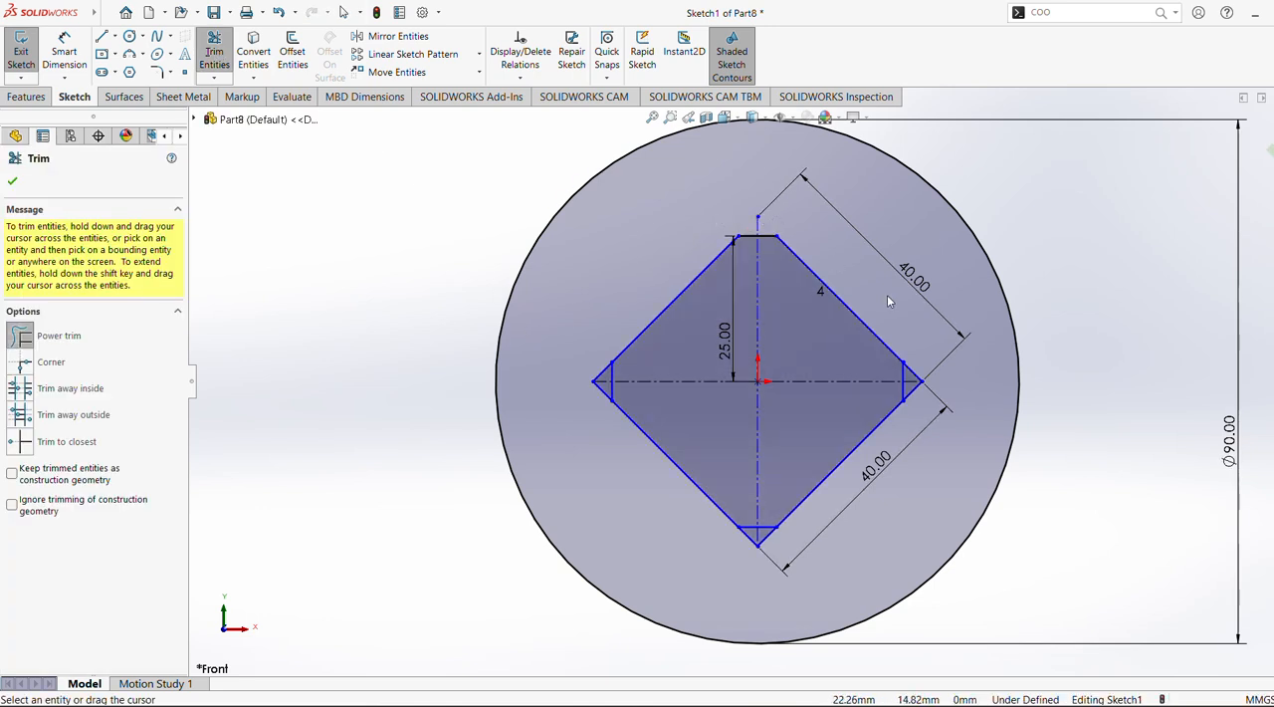
pyautogui.click(912, 374)
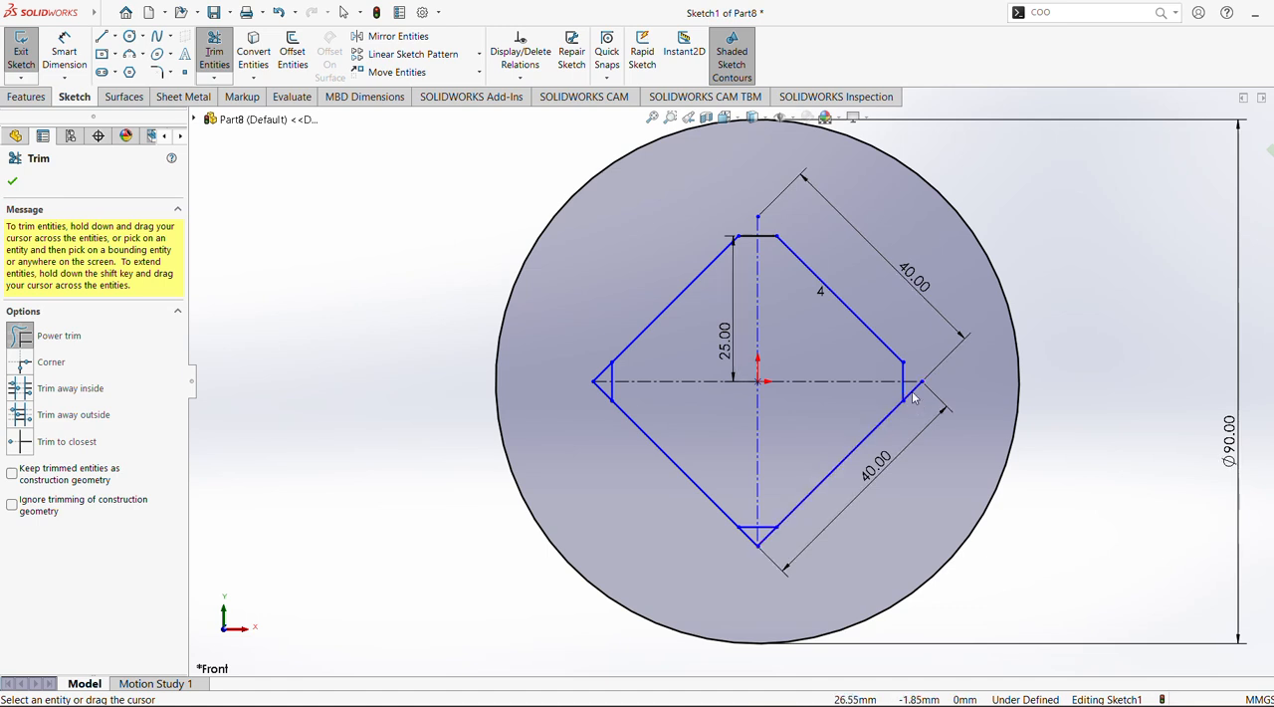
pyautogui.click(909, 386)
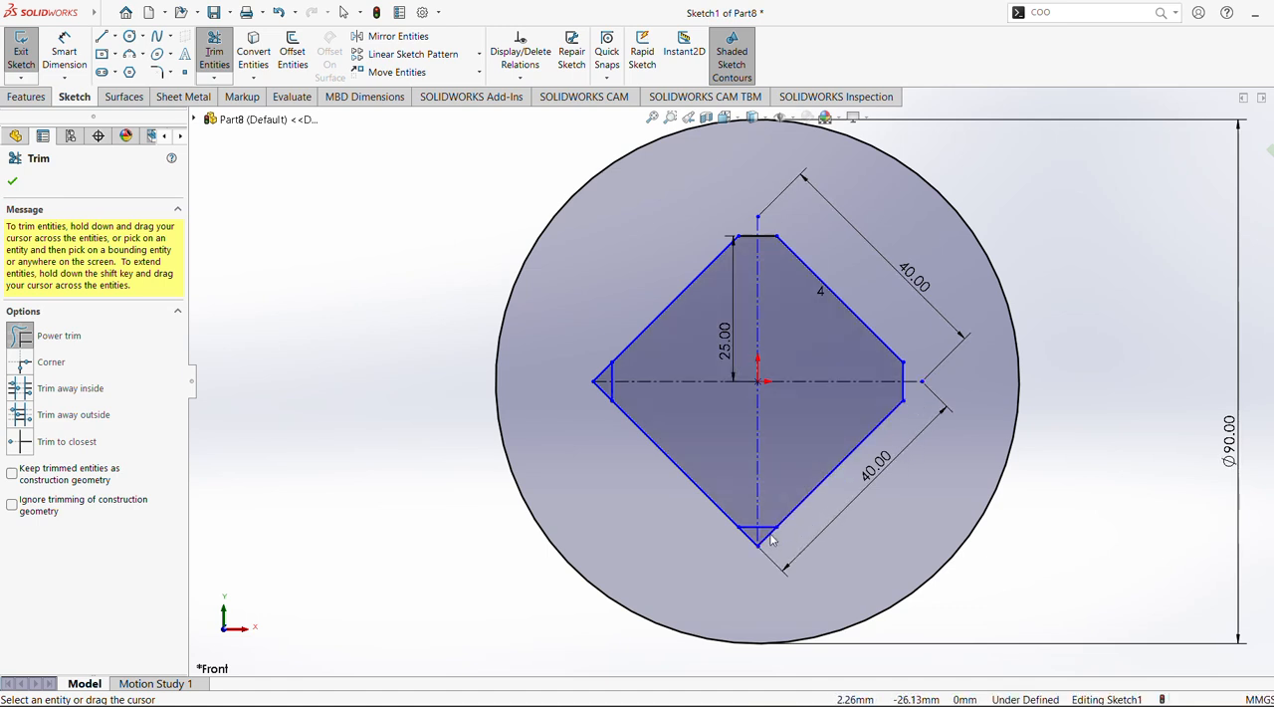
pyautogui.moveTo(771, 535); pyautogui.dragTo(755, 535)
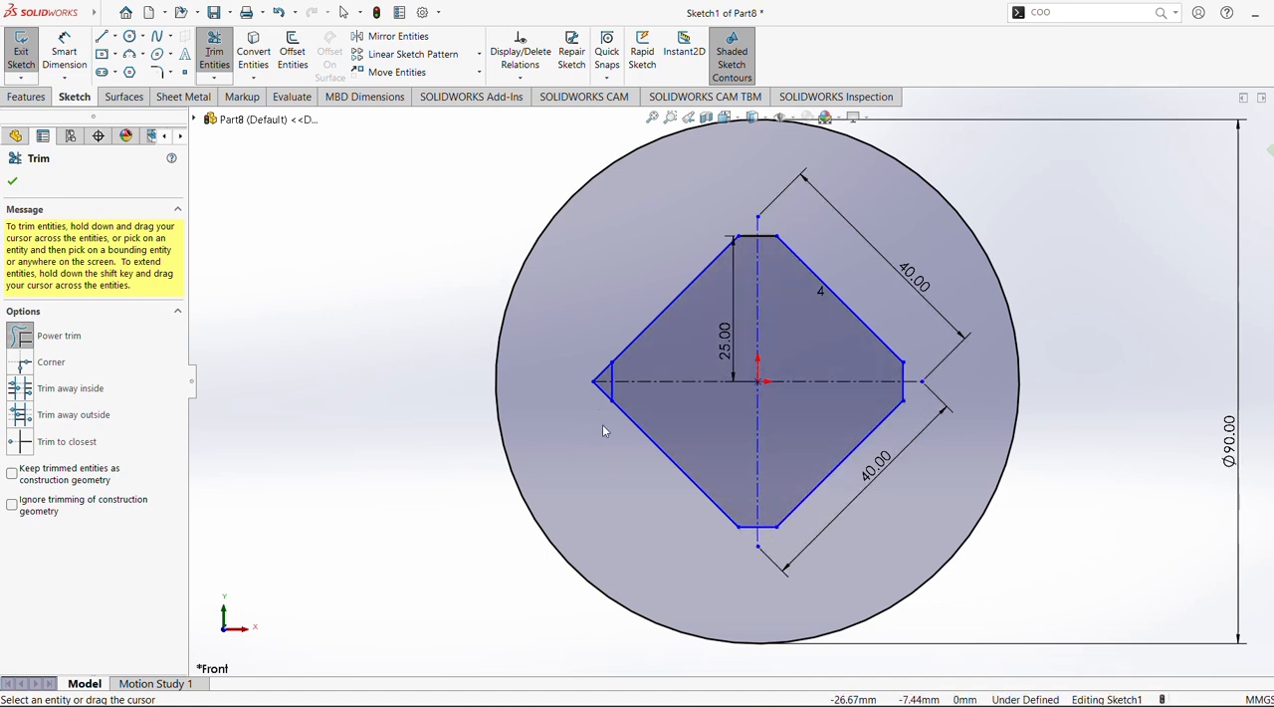
pyautogui.moveTo(593, 405); pyautogui.dragTo(608, 371)
pyautogui.click(12, 183)
# Dimension the distance from the origin to the vertical line at the diamond's left corner as 25 mm
pyautogui.click(63, 55)
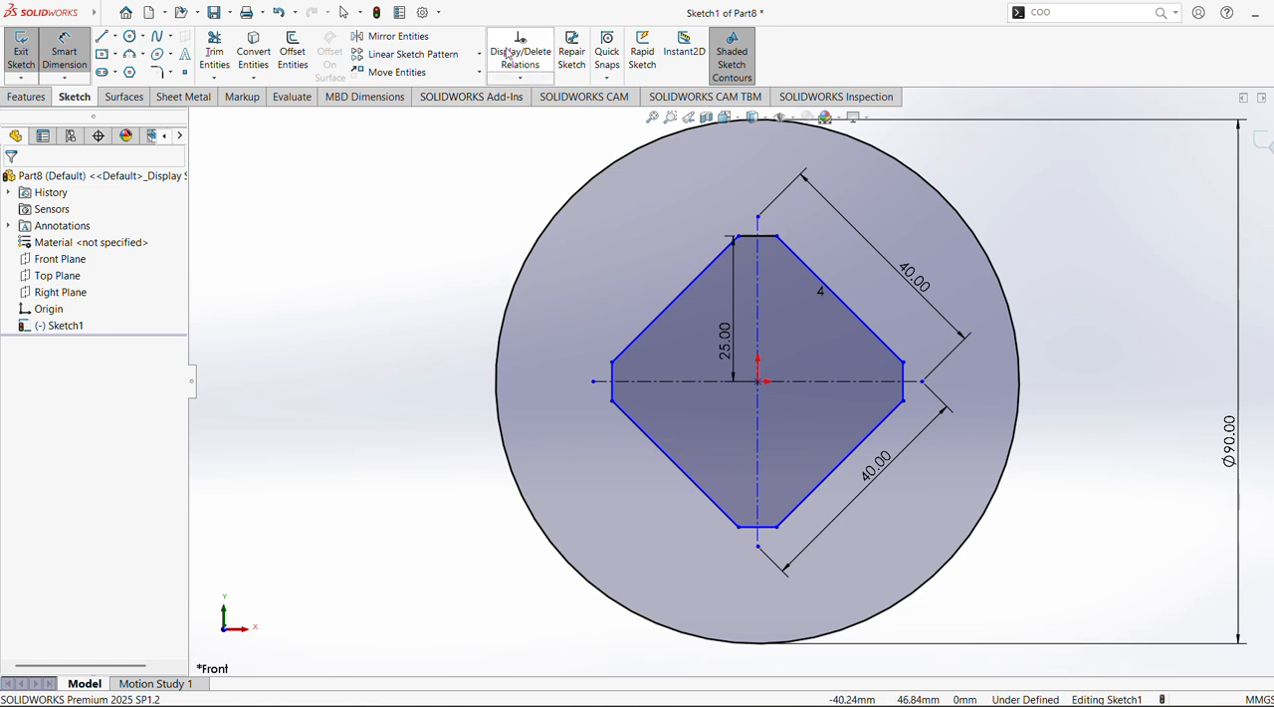
pyautogui.click(74, 57)
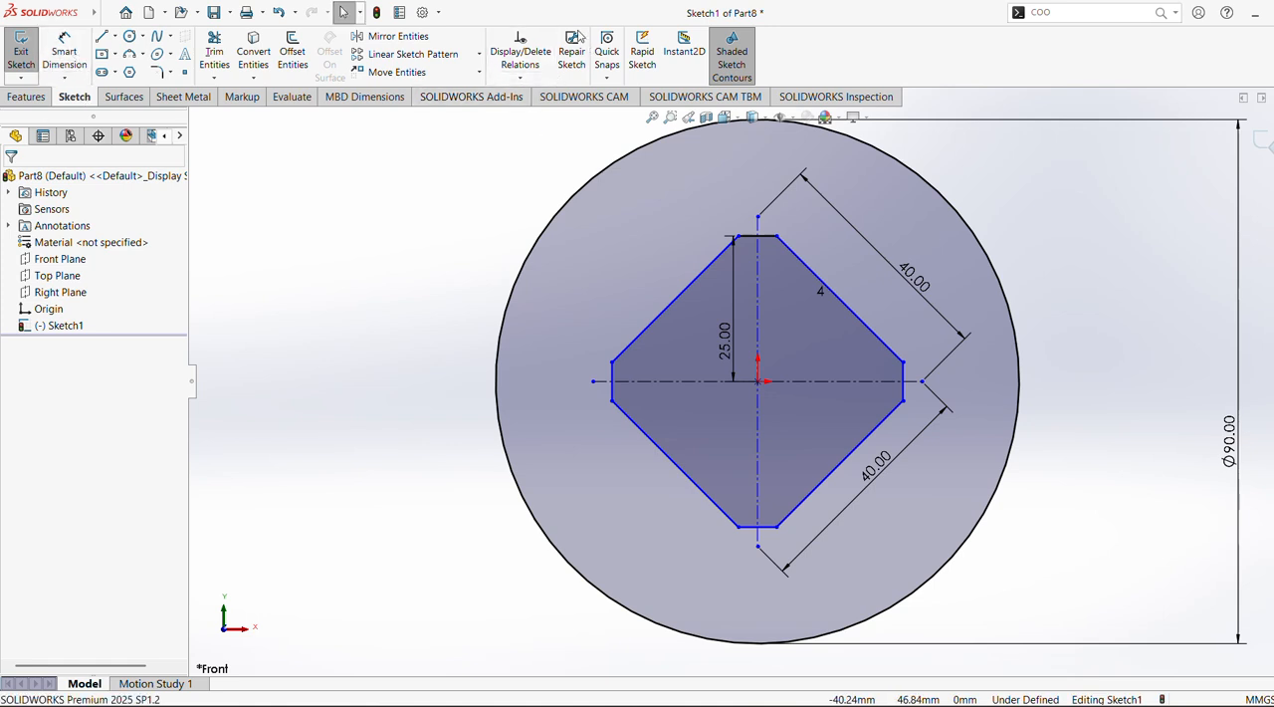
pyautogui.click(66, 51)
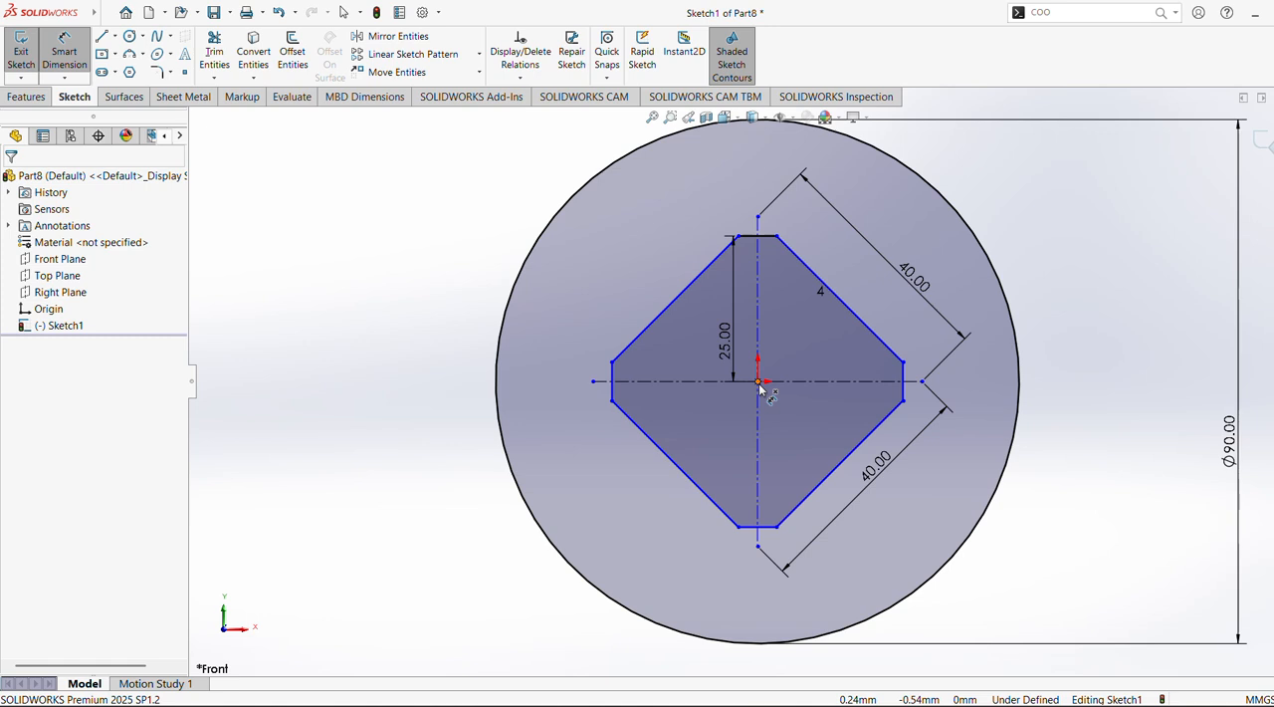
pyautogui.click(759, 385)
pyautogui.click(613, 394)
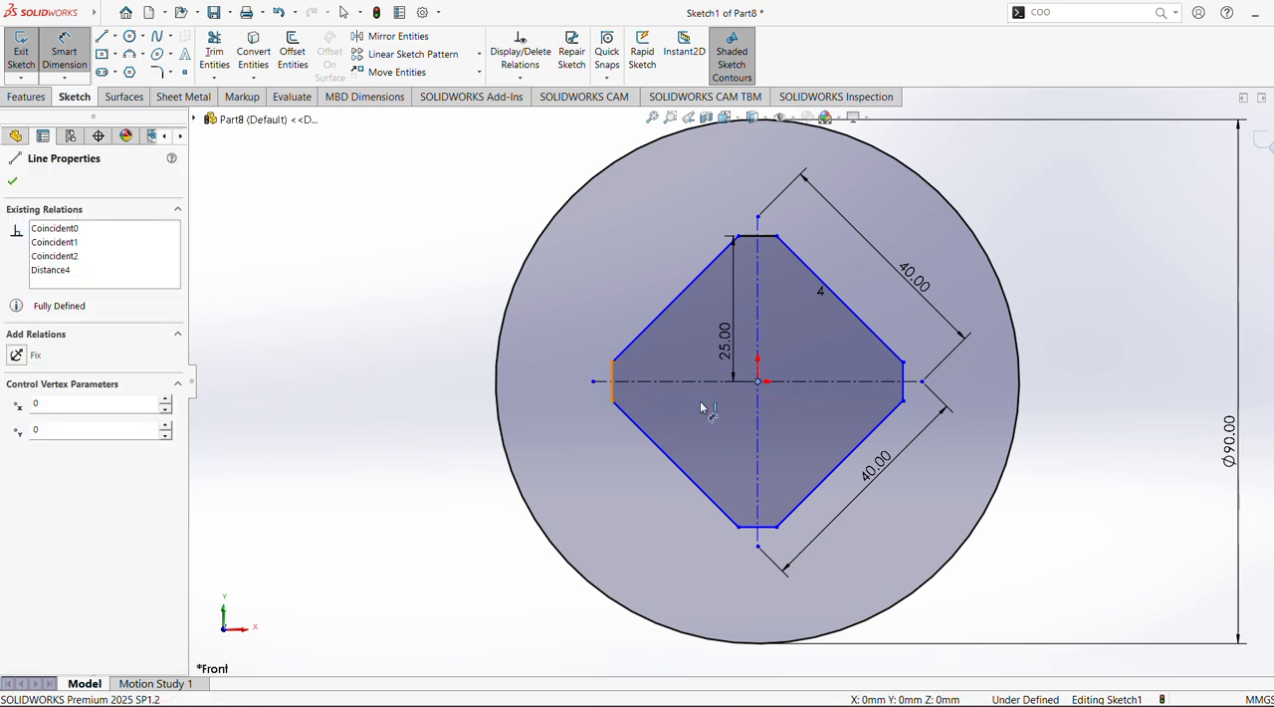
pyautogui.click(706, 400)
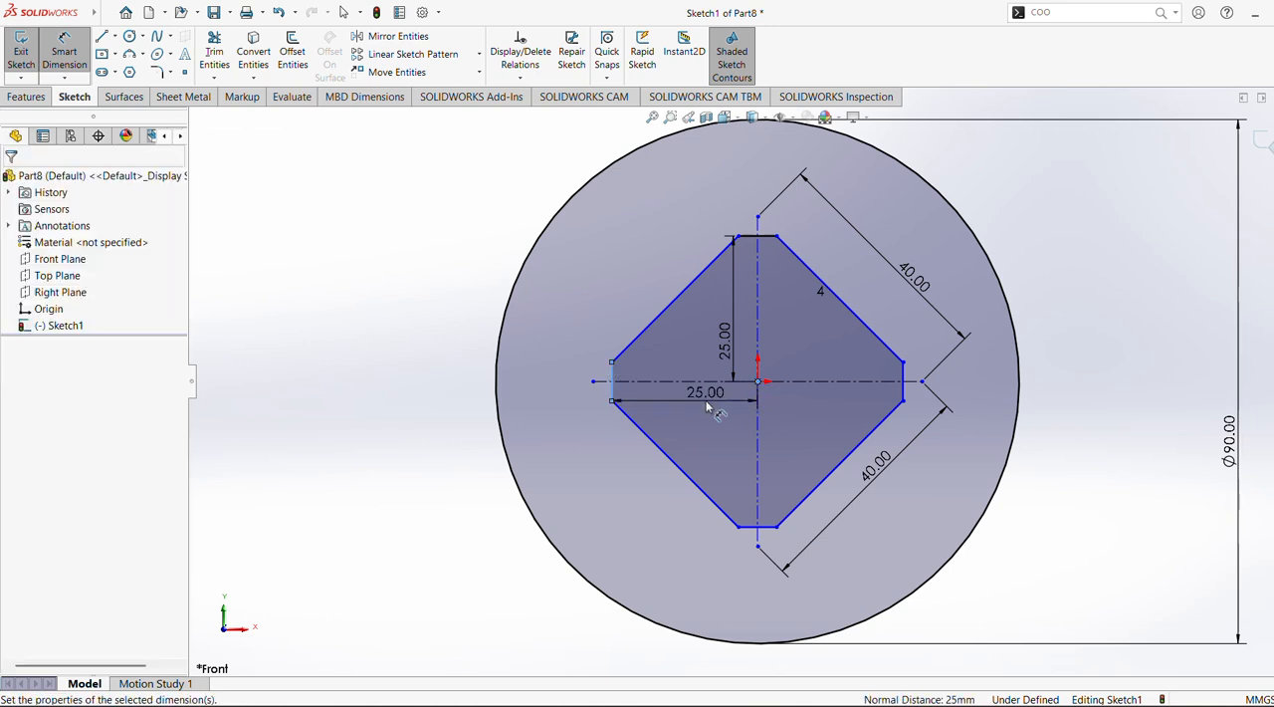
pyautogui.click(652, 376)
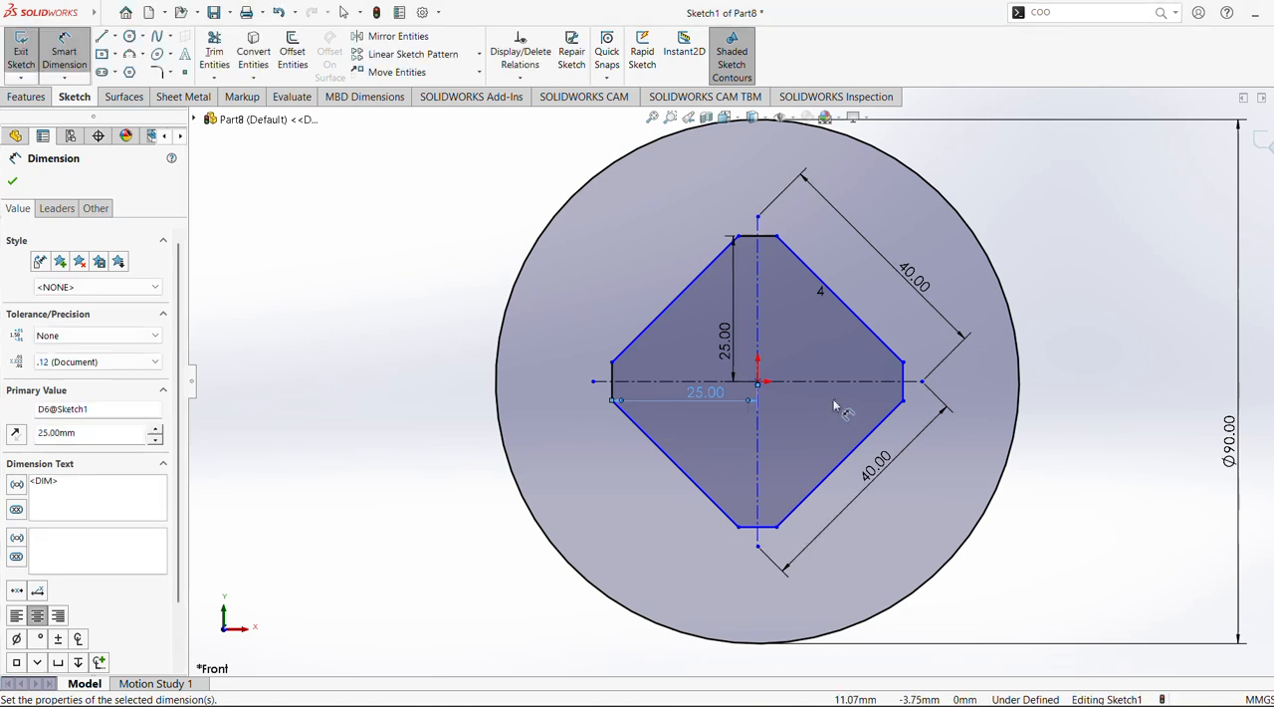
pyautogui.click(12, 183)
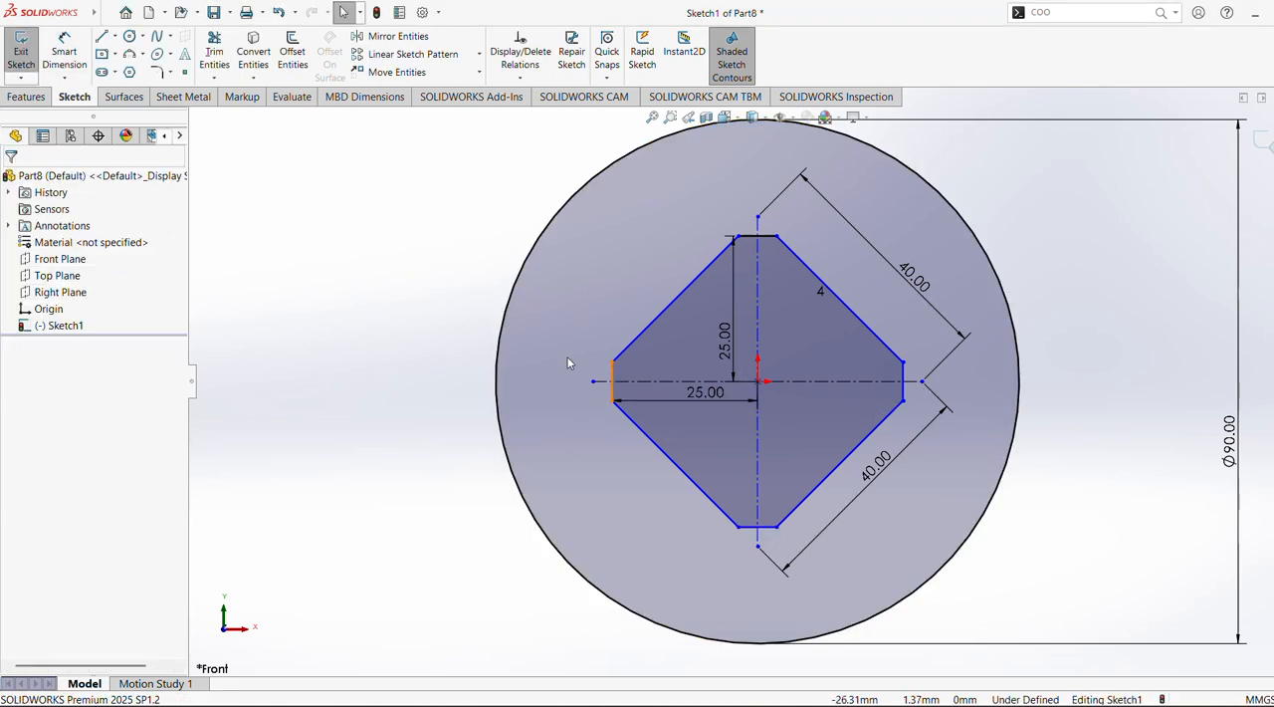
pyautogui.click(877, 341)
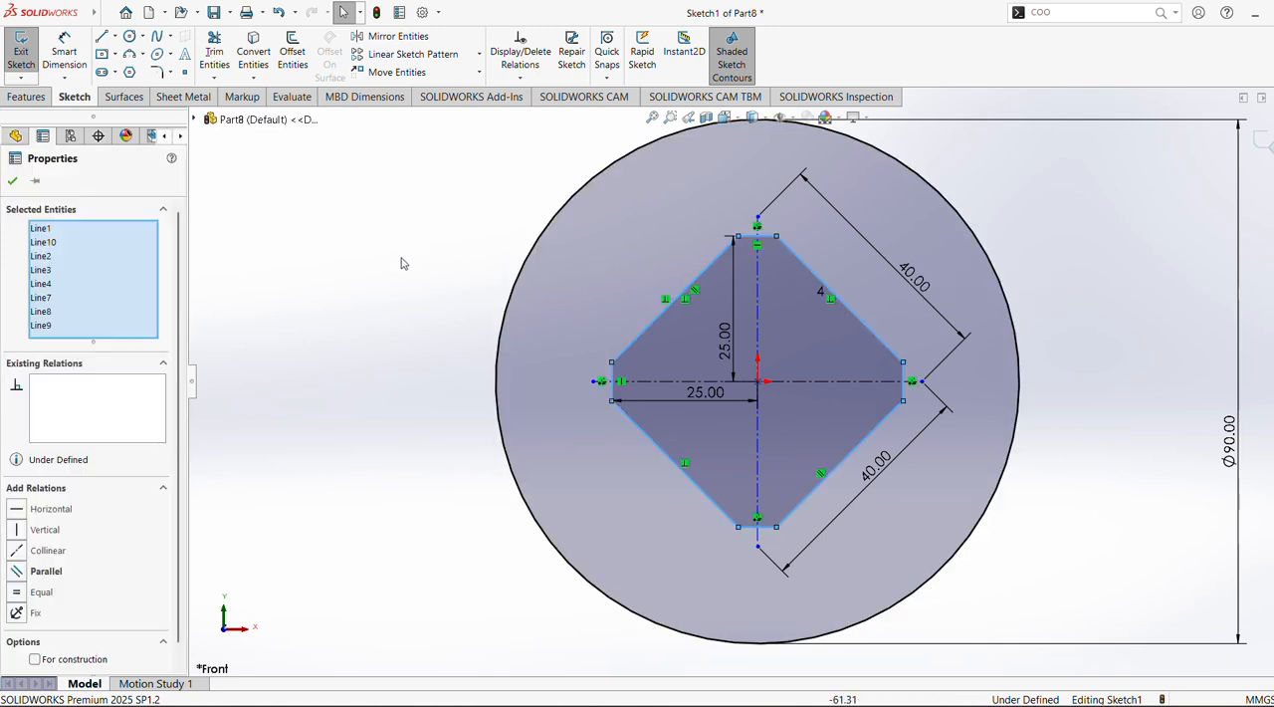
pyautogui.click(356, 257)
# Sketch a tangent line from the top of the 90 mm circle, an end arc of about 26.6 mm radius, and a line back to the circle's lower side
pyautogui.press('f')
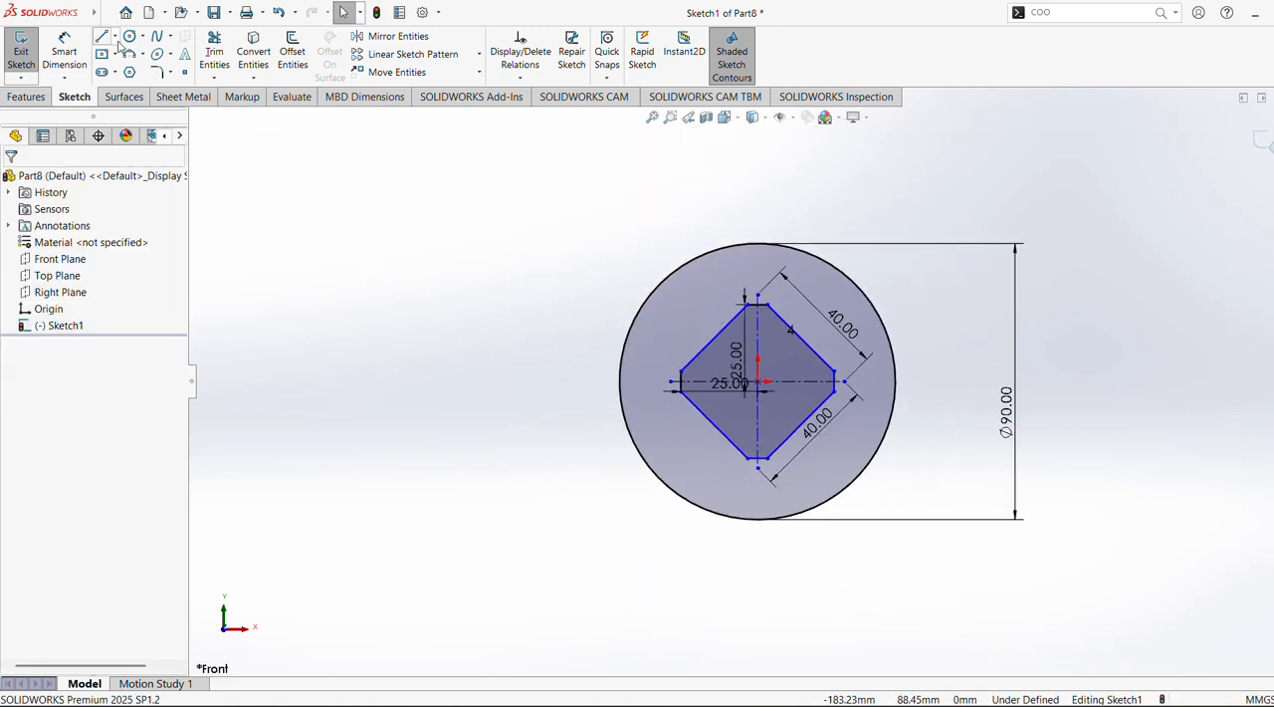
pyautogui.click(102, 37)
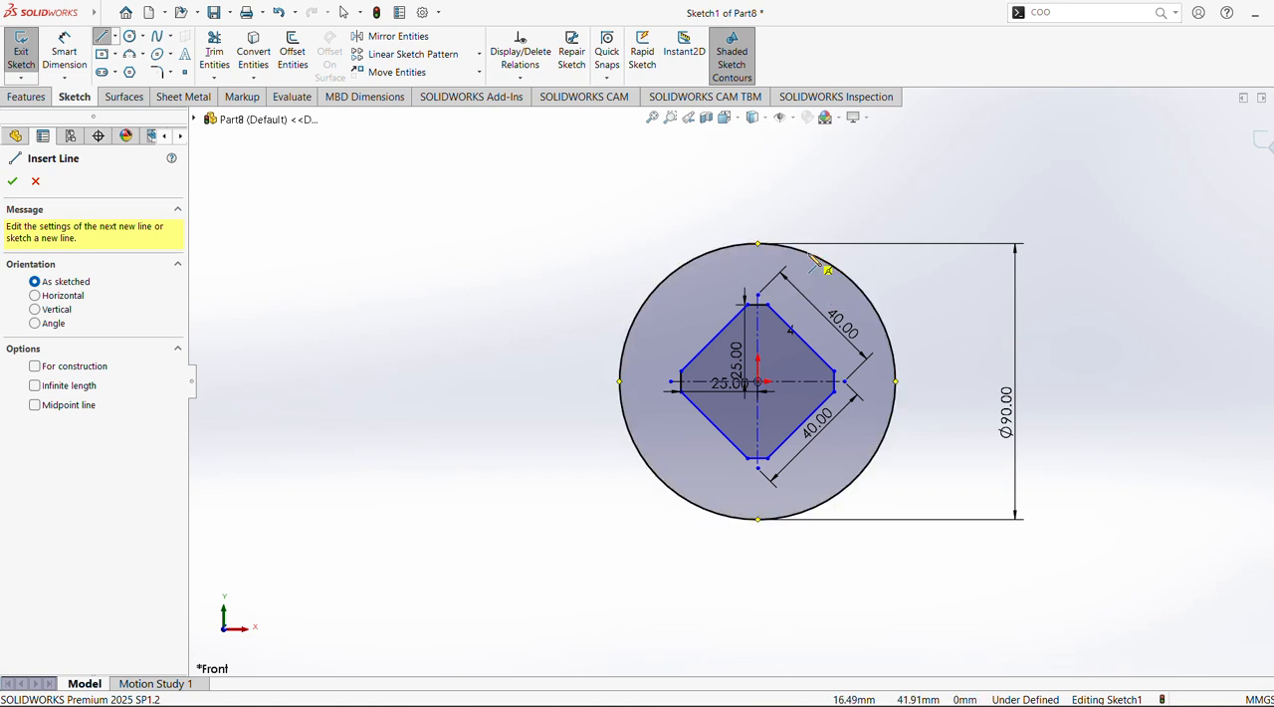
pyautogui.click(758, 242)
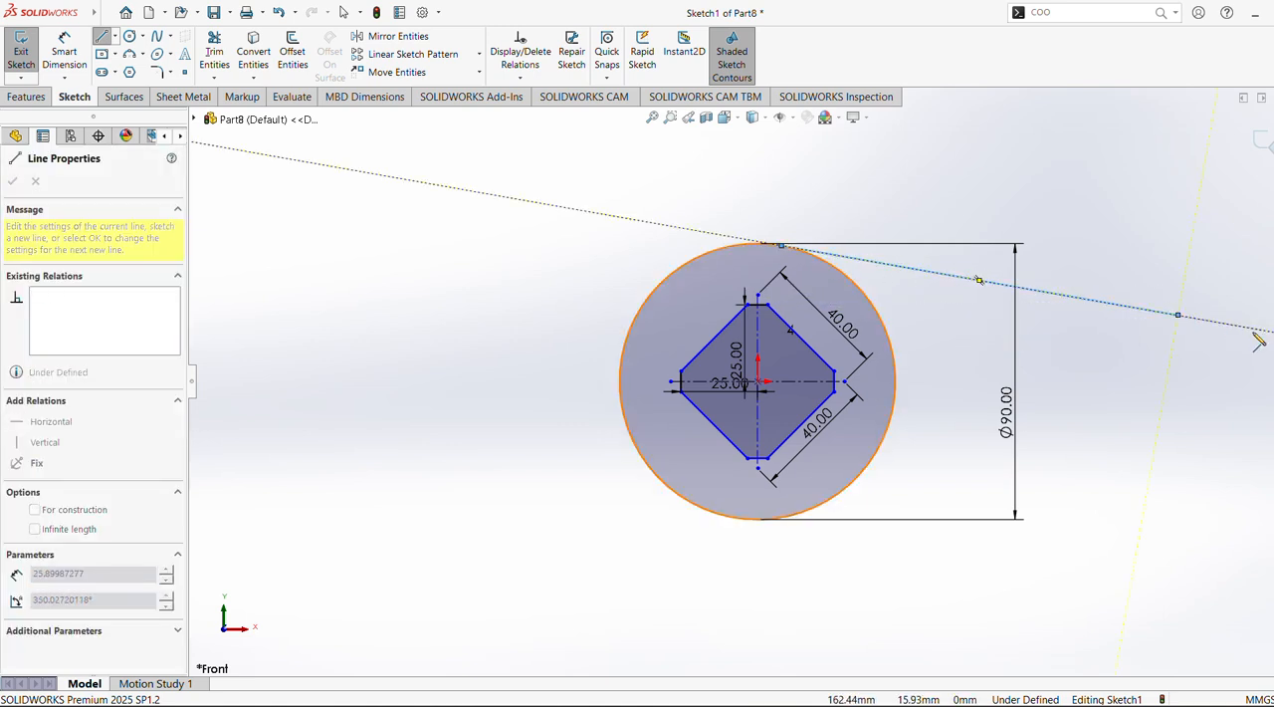
pyautogui.click(1178, 314)
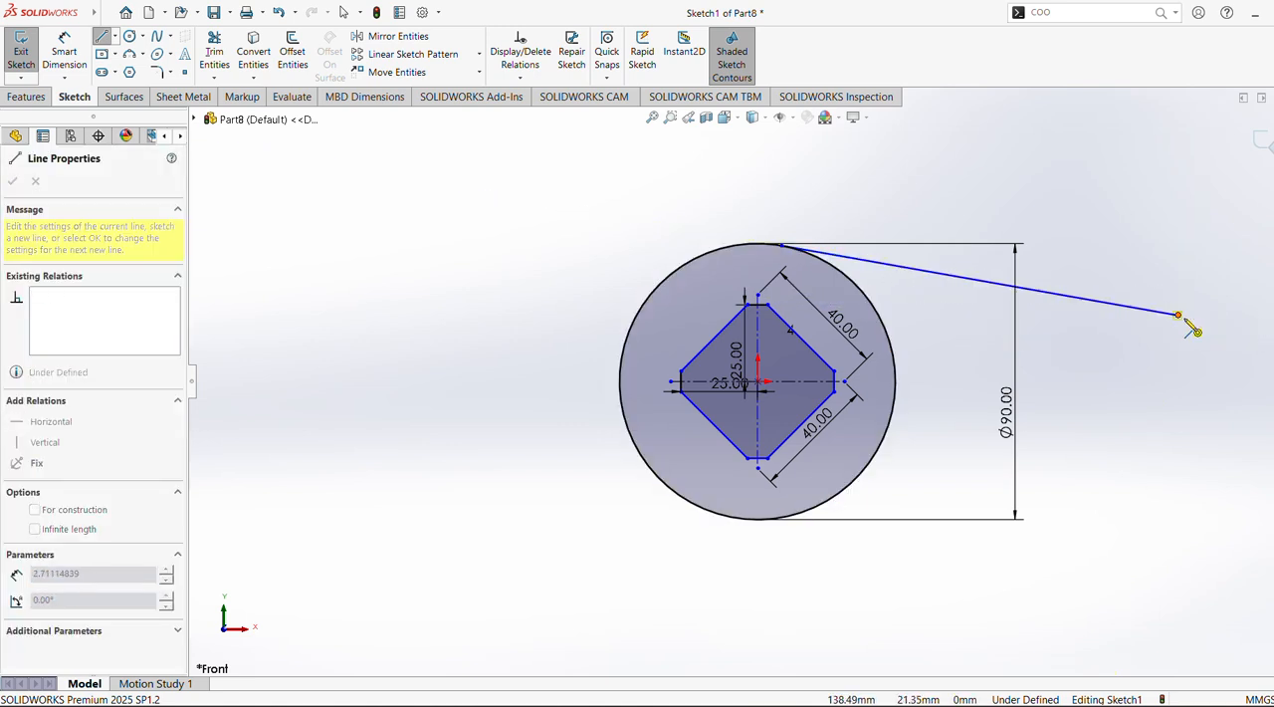
pyautogui.click(1205, 468)
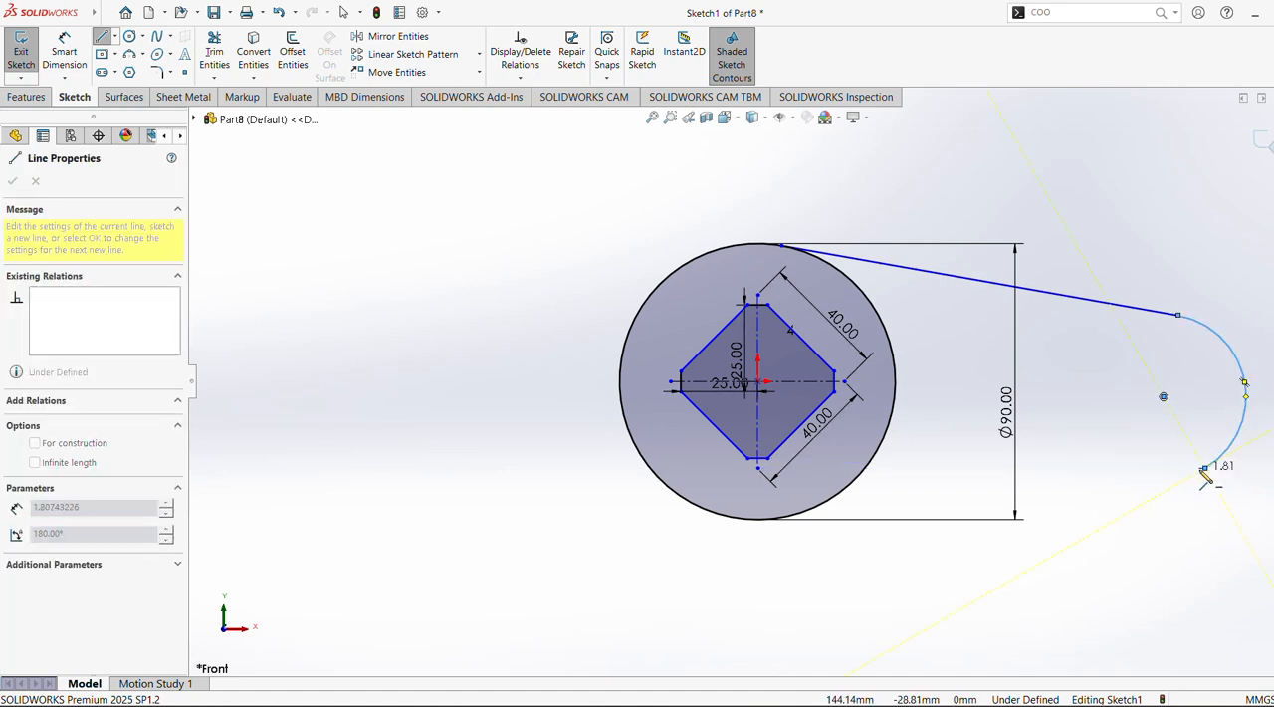
pyautogui.click(814, 505)
pyautogui.press('Escape')
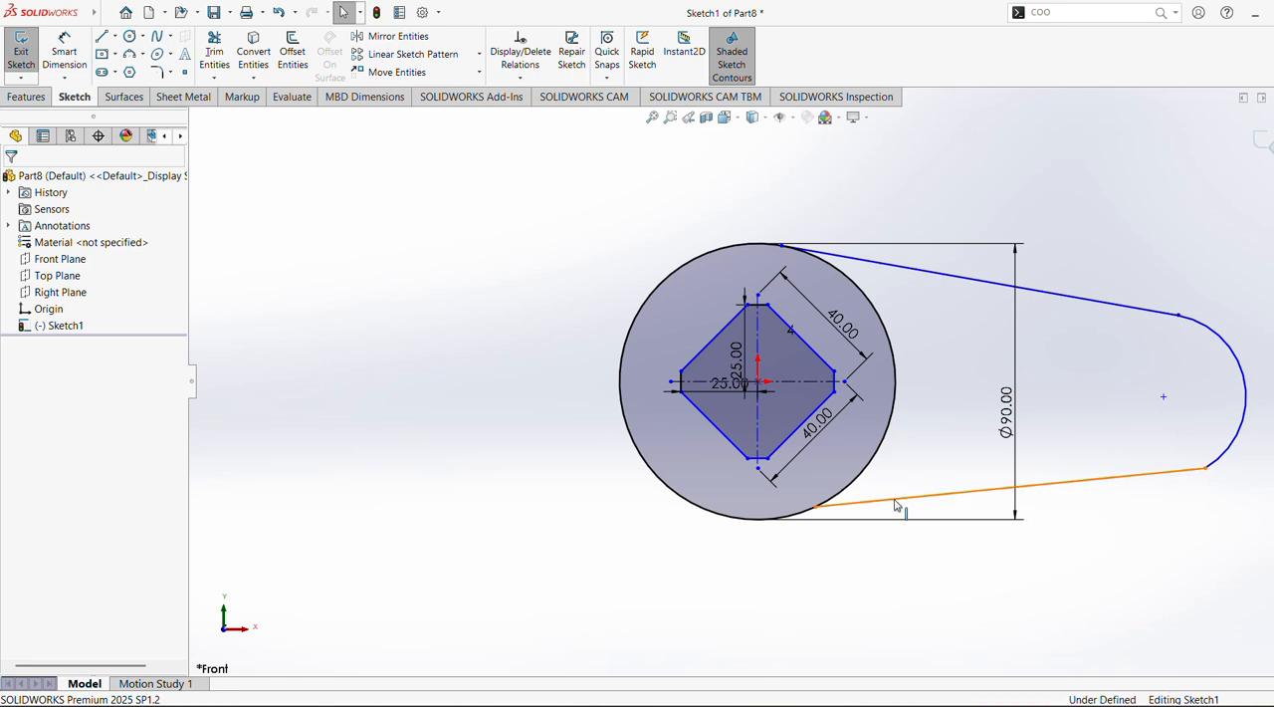
# Make the lower side line tangent to the 90 mm circle and check the upper side line's relation to the circle
pyautogui.click(876, 500)
pyautogui.keyDown('ctrl'); pyautogui.click(723, 519); pyautogui.keyUp('ctrl')
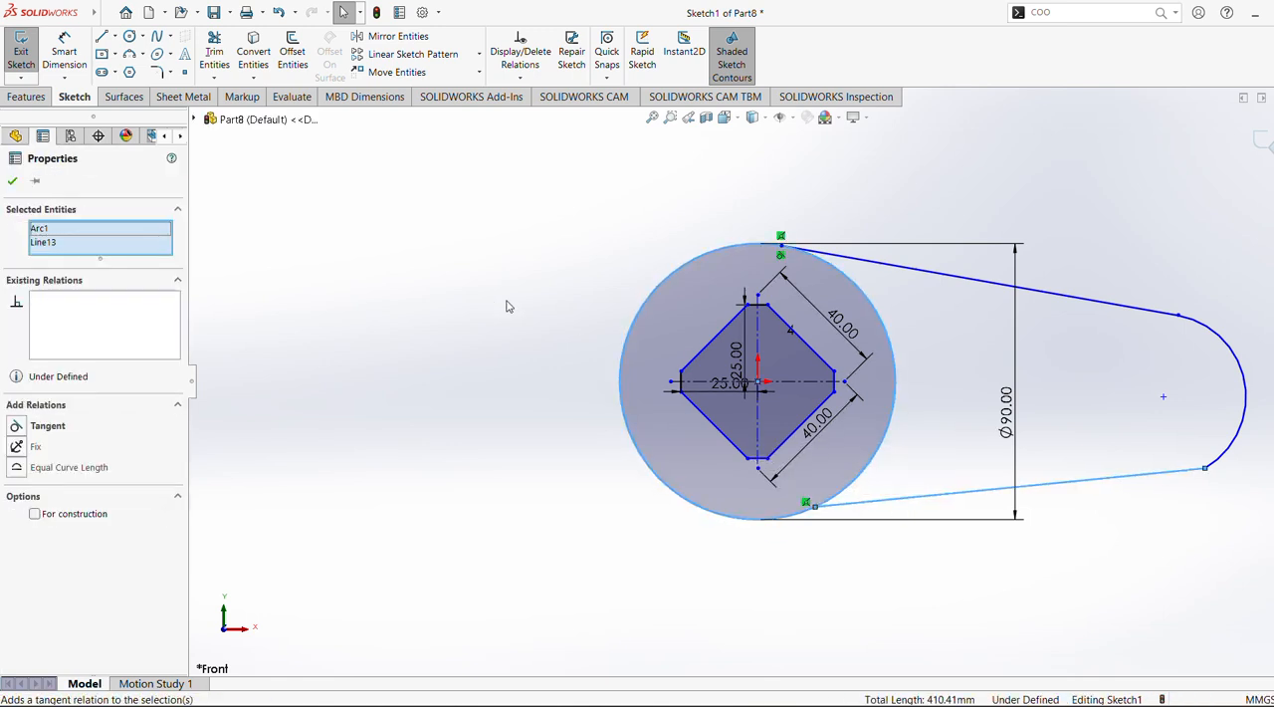
pyautogui.click(36, 435)
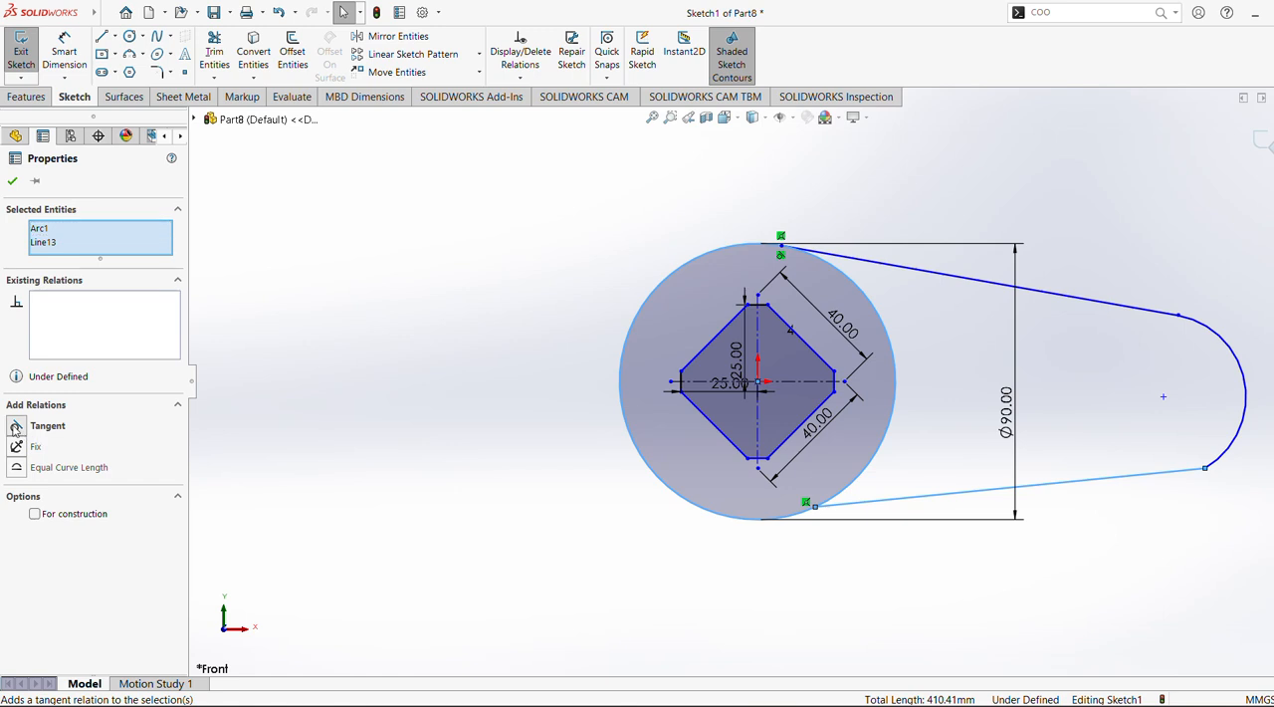
pyautogui.click(299, 384)
pyautogui.click(878, 267)
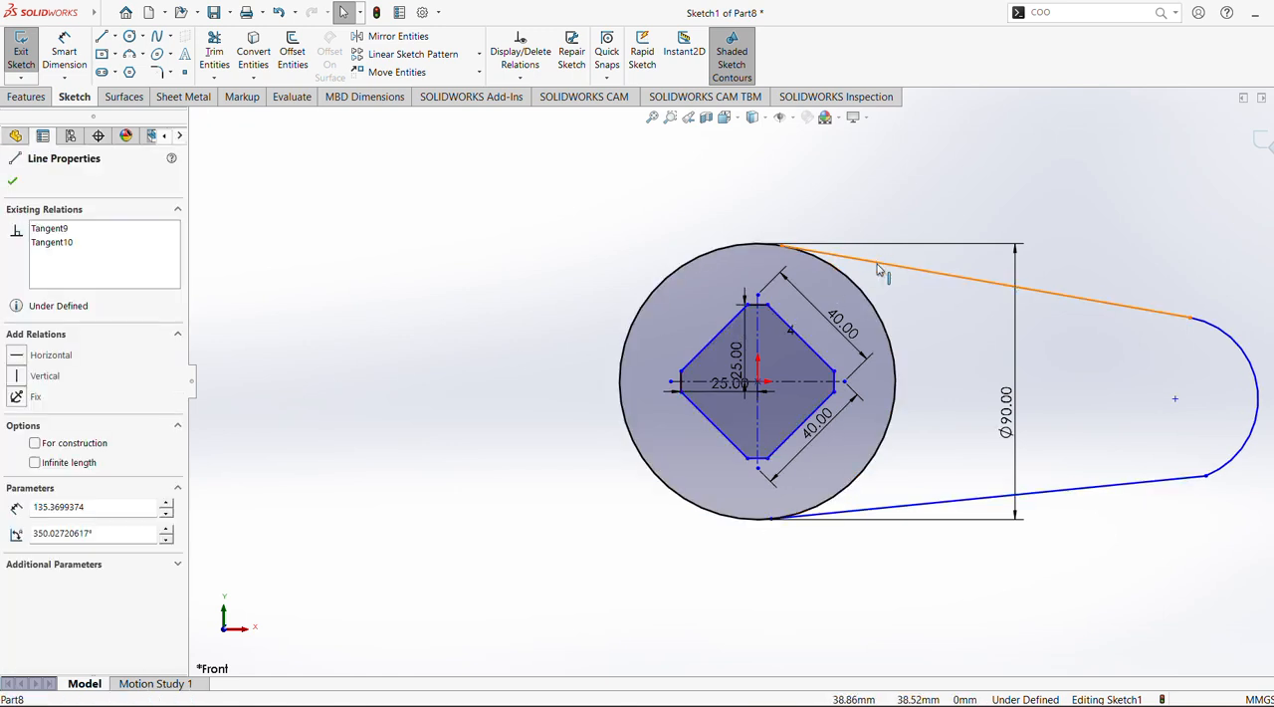
pyautogui.keyDown('ctrl'); pyautogui.click(728, 250); pyautogui.keyUp('ctrl')
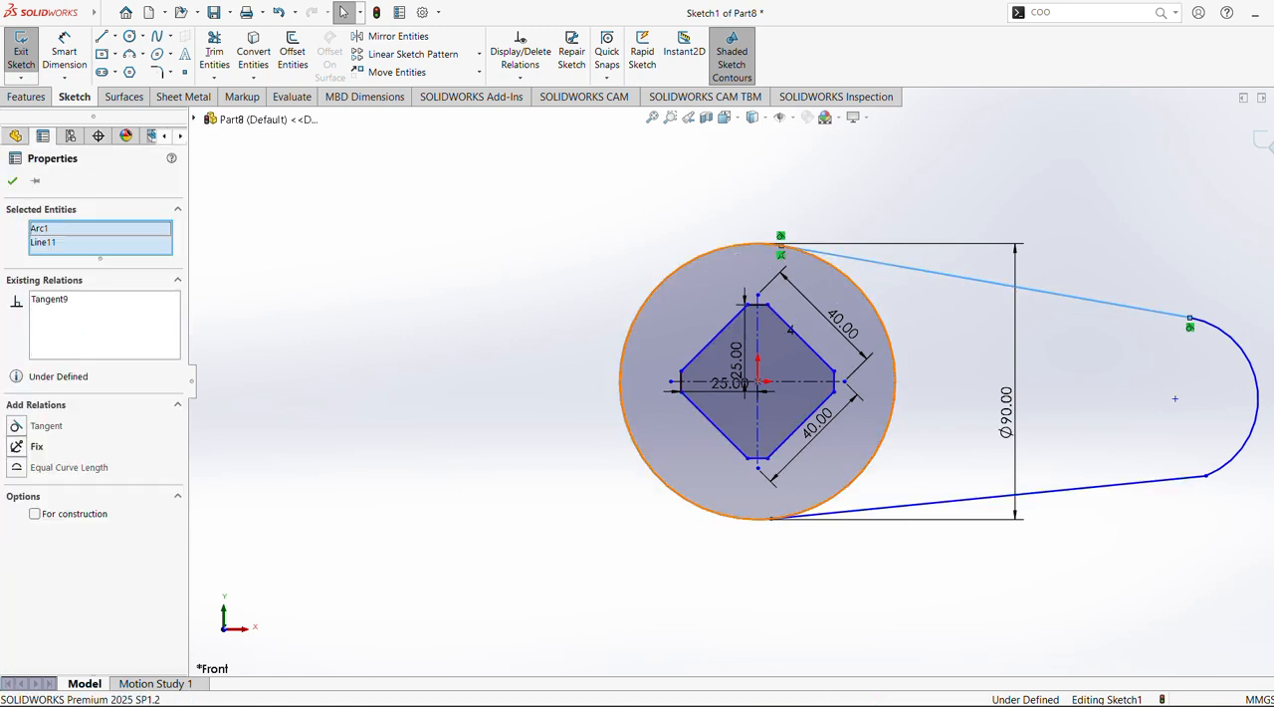
pyautogui.click(539, 260)
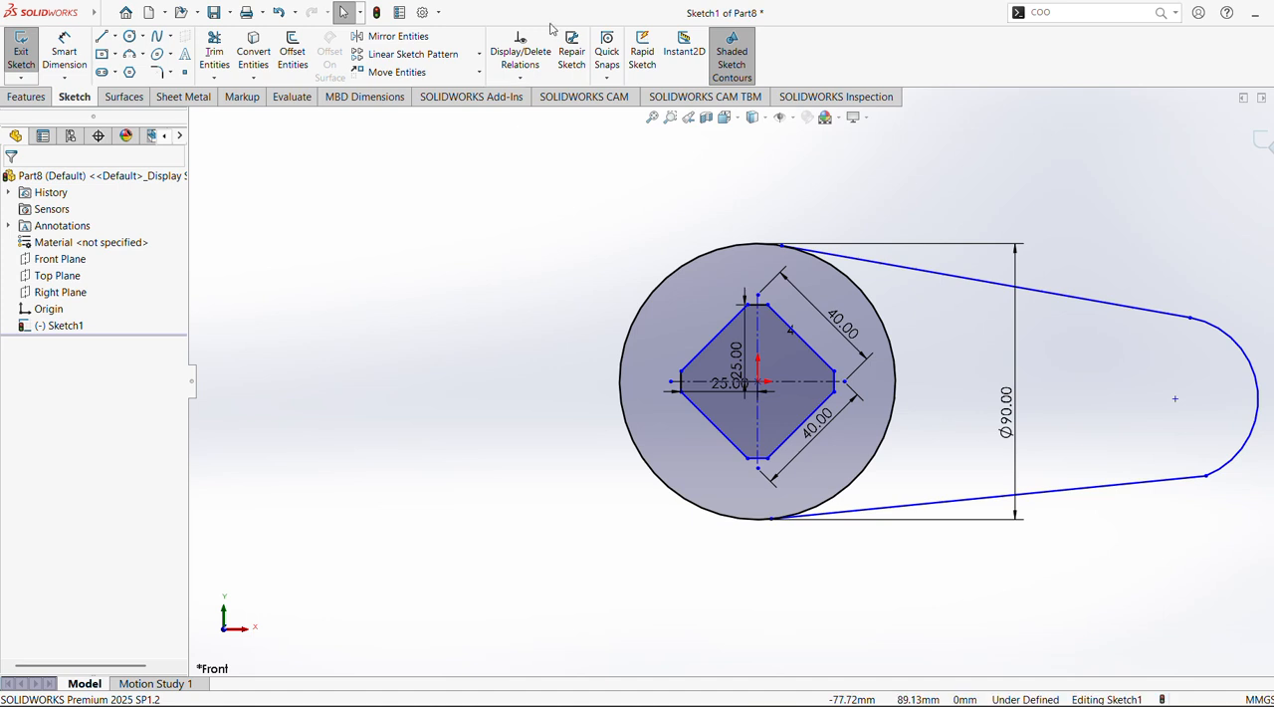
# Dimension the horizontal distance from the origin to the end arc's centre point as 200 mm
pyautogui.click(64, 55)
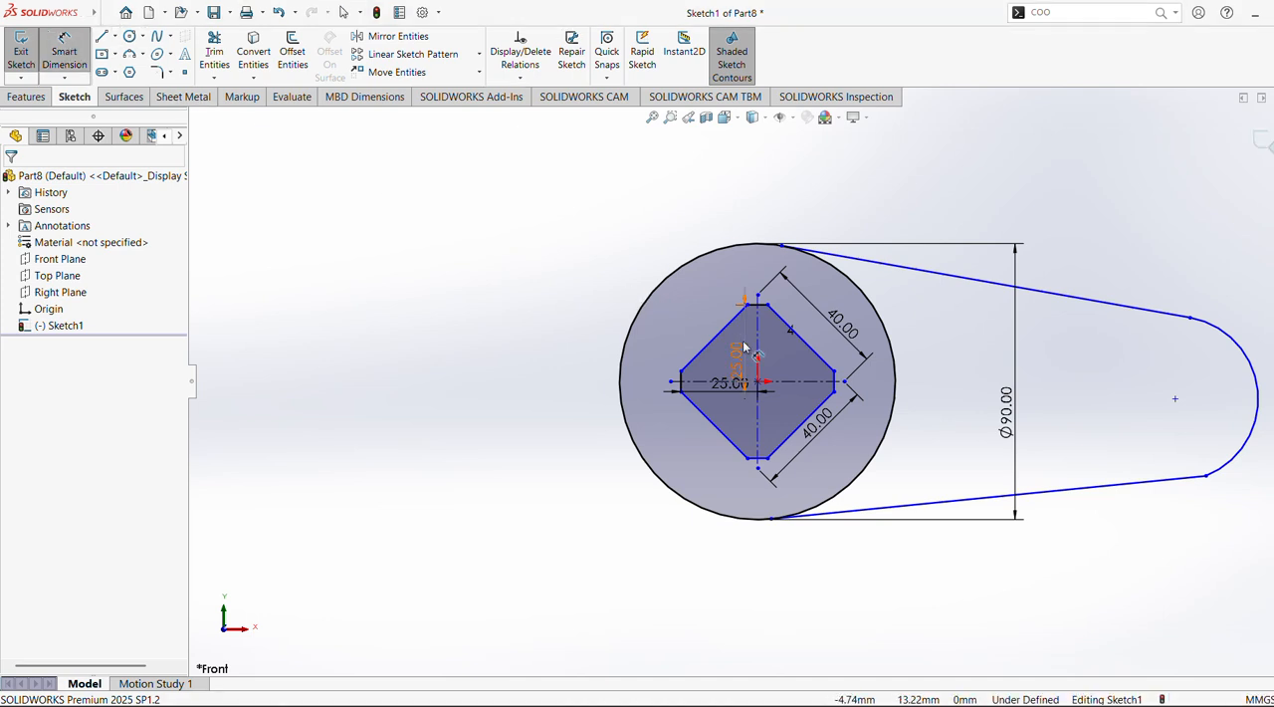
pyautogui.scroll(3, 759, 382)
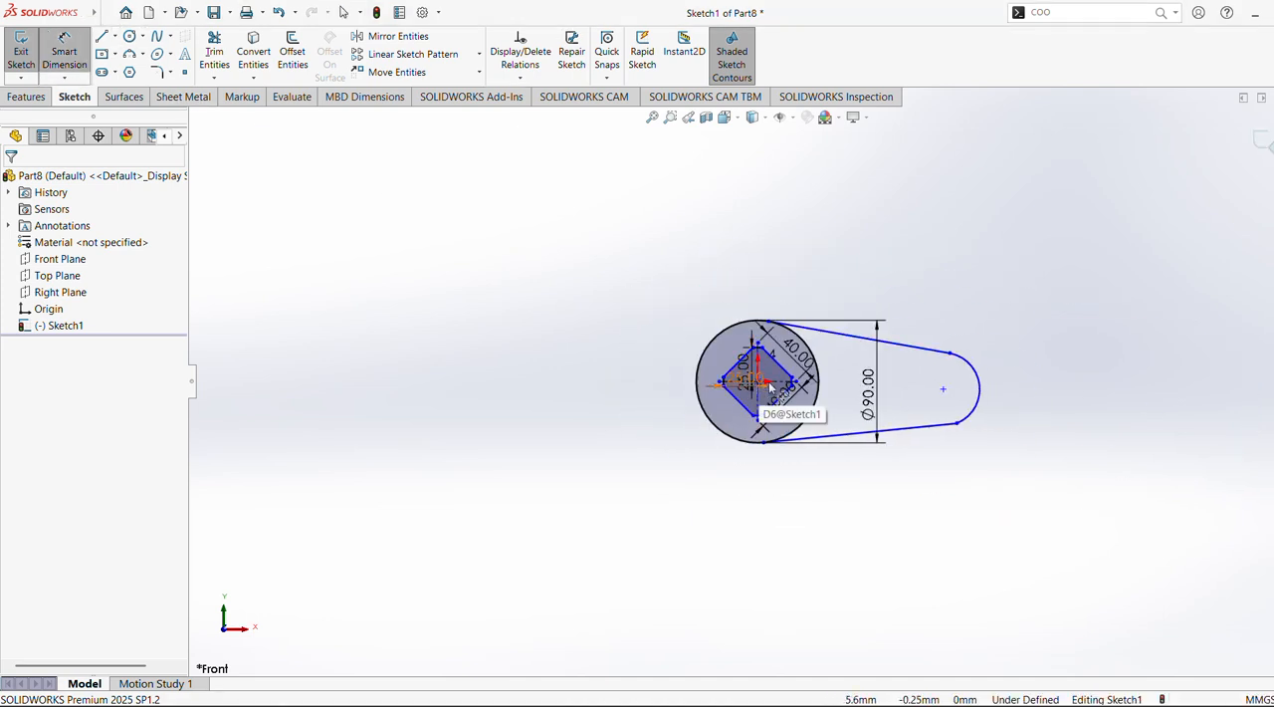
pyautogui.press('Escape')
pyautogui.scroll(-5, 915, 390)
pyautogui.keyDown('ctrl'); pyautogui.moveTo(824, 342); pyautogui.dragTo(708, 328, button='middle'); pyautogui.keyUp('ctrl')
pyautogui.scroll(-3, 728, 329)
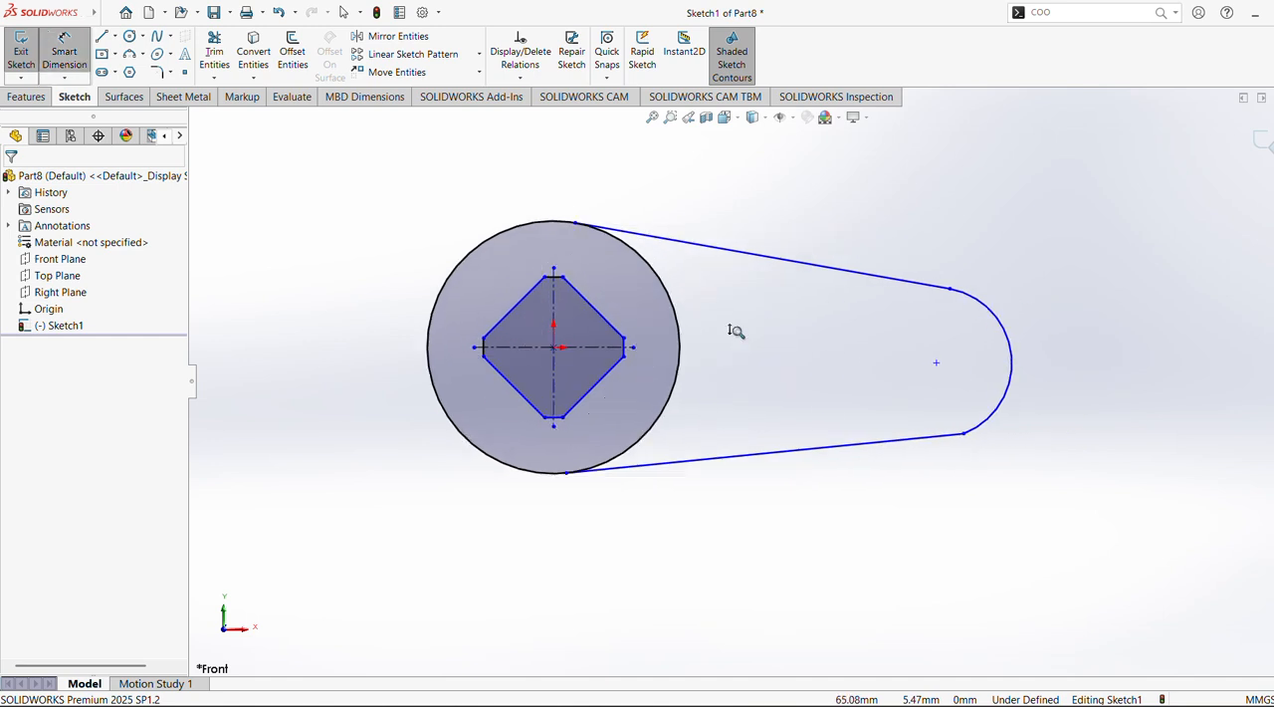
pyautogui.click(398, 323)
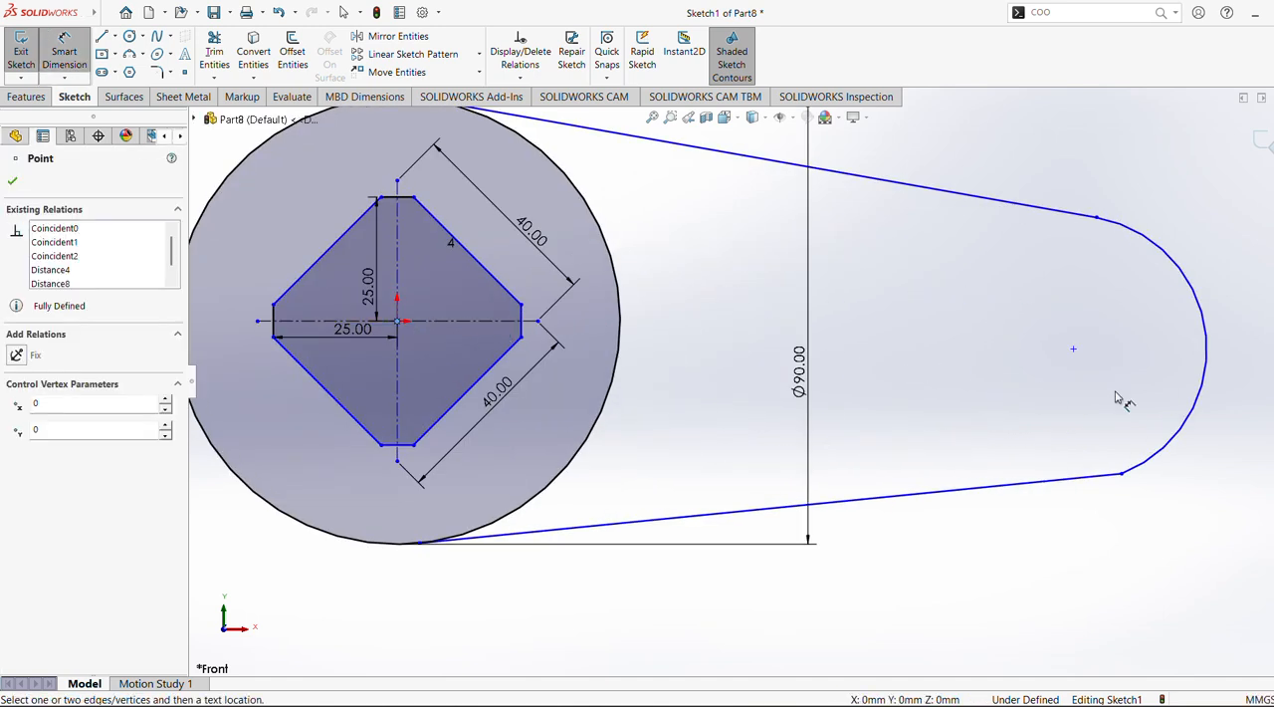
pyautogui.click(1075, 352)
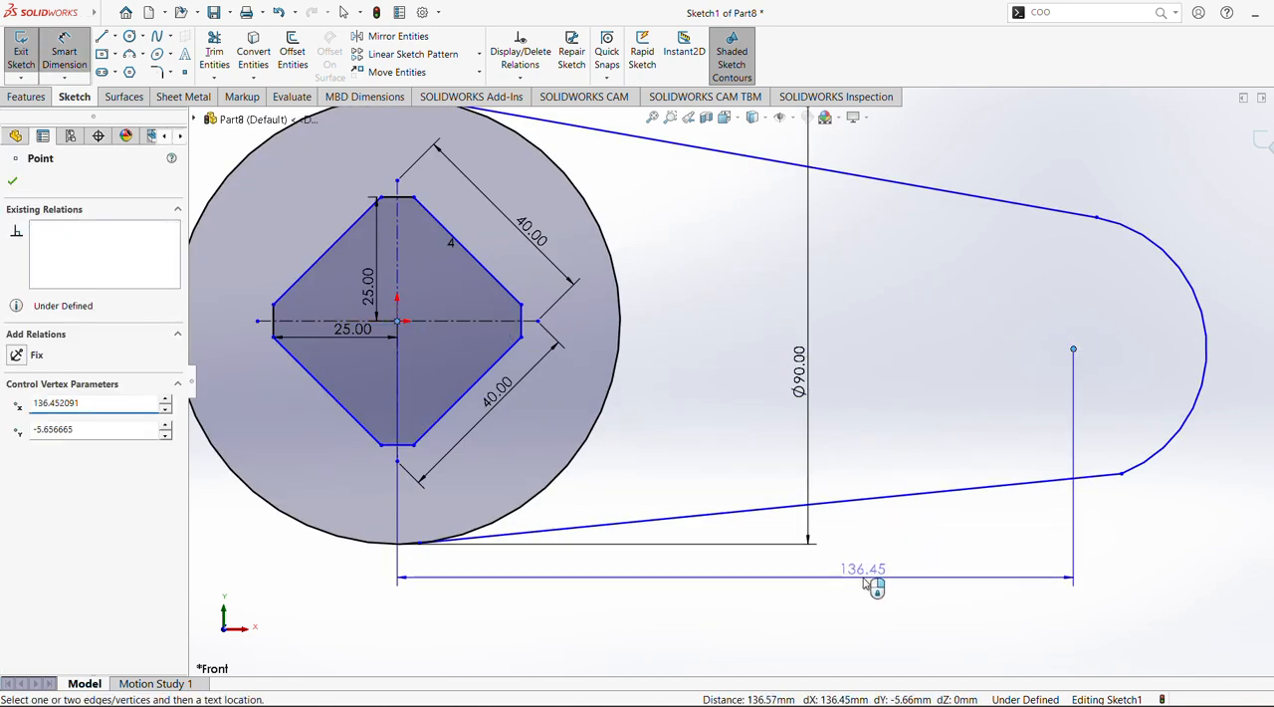
pyautogui.scroll(3, 853, 604)
pyautogui.scroll(-2, 802, 541)
pyautogui.click(802, 541)
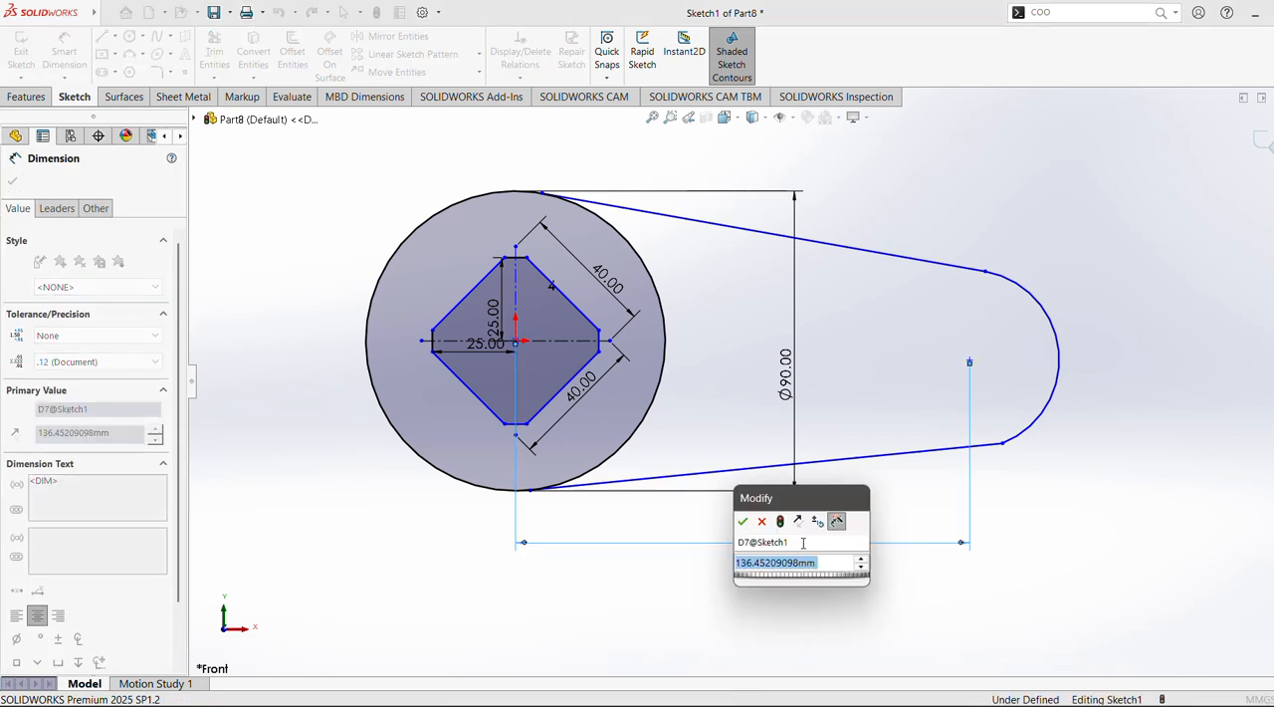
pyautogui.write('200')
pyautogui.press('Return')
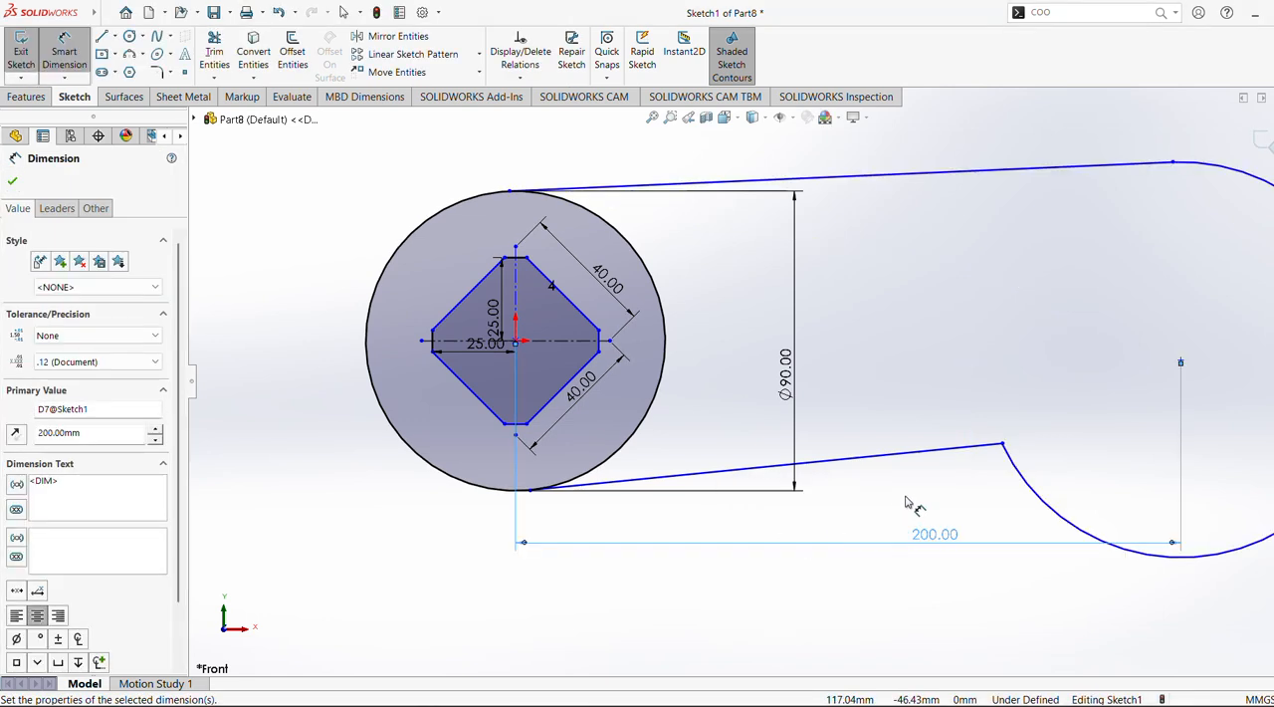
pyautogui.press('f')
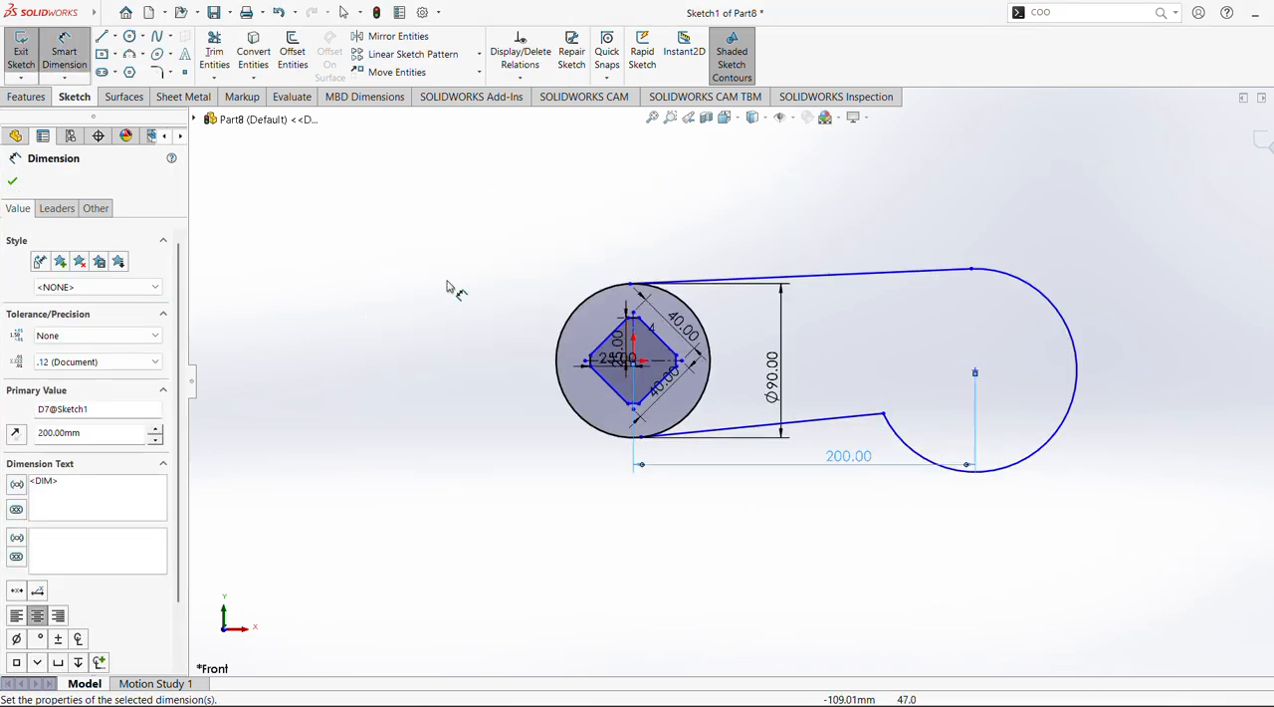
pyautogui.click(14, 182)
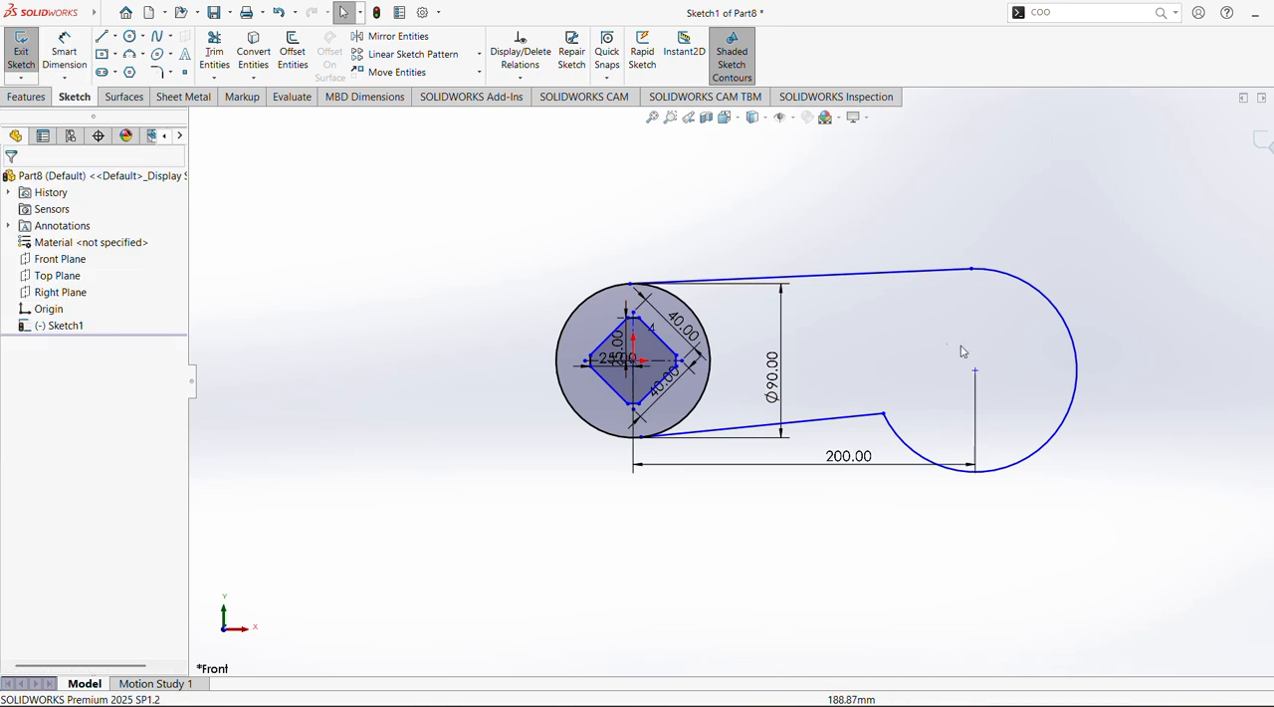
# Add a horizontal relation between the origin and the end arc's centre point
pyautogui.click(974, 371)
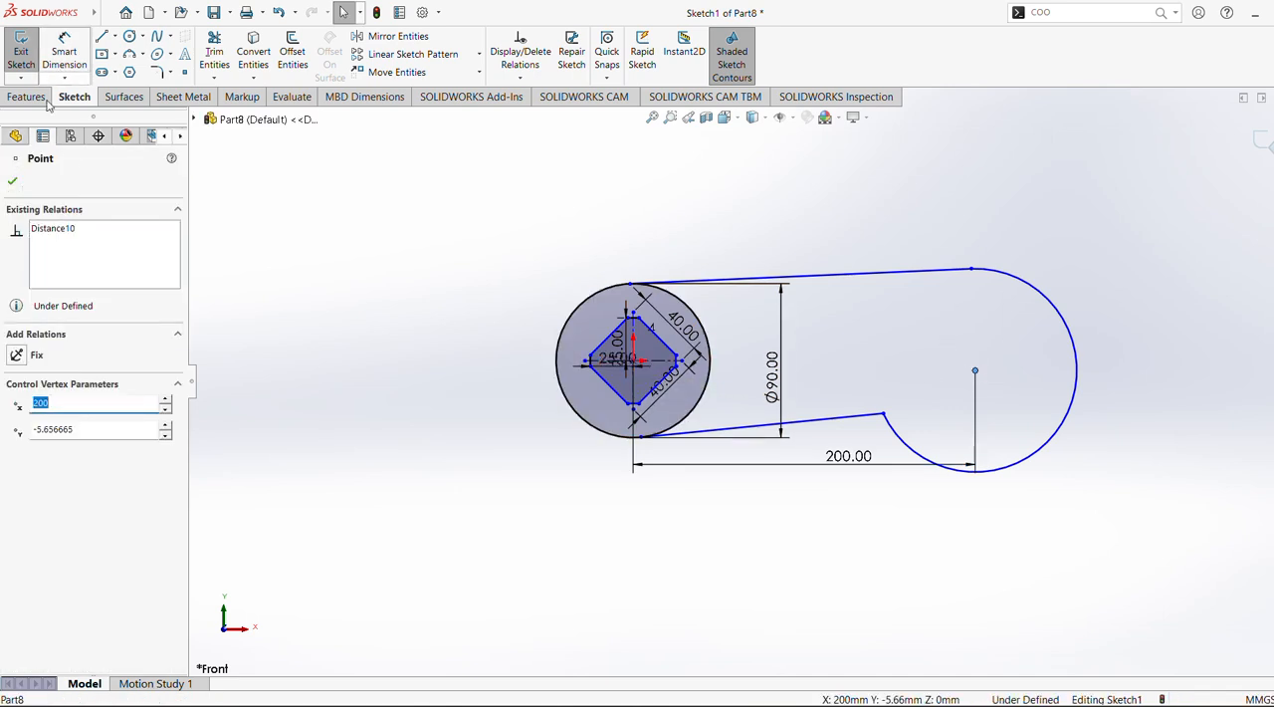
pyautogui.click(12, 180)
pyautogui.scroll(4, 864, 325)
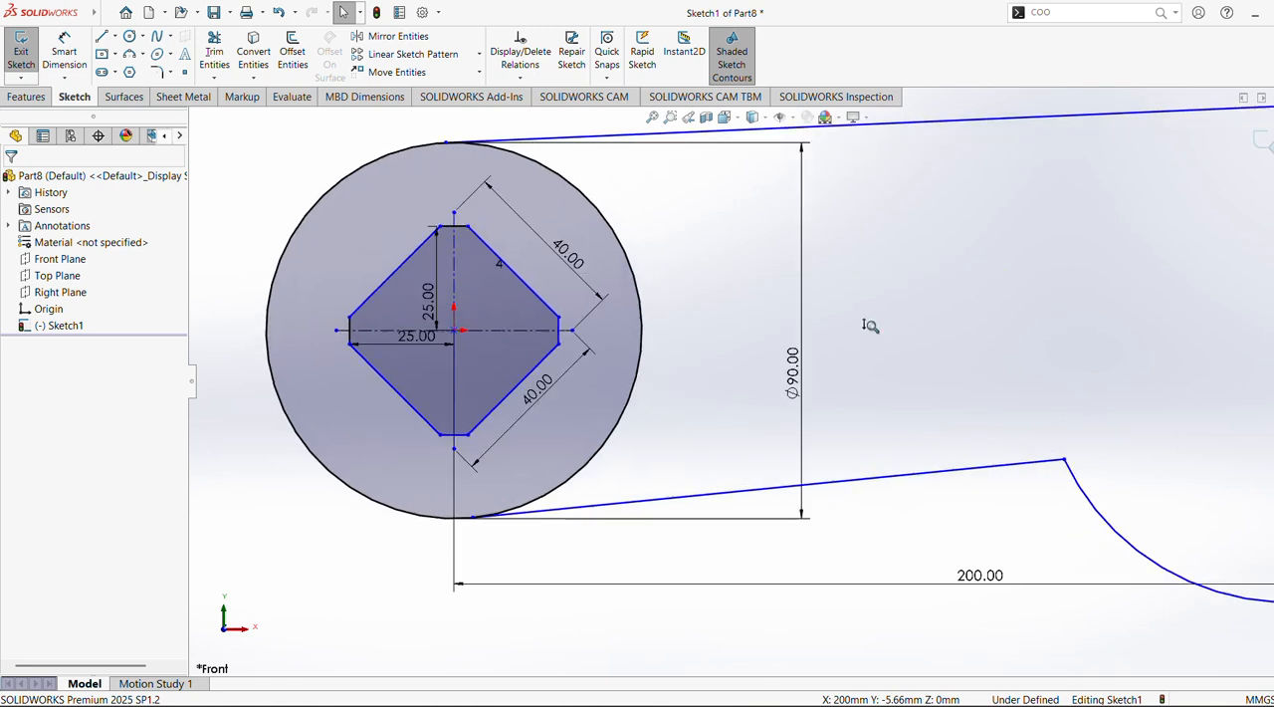
pyautogui.click(455, 330)
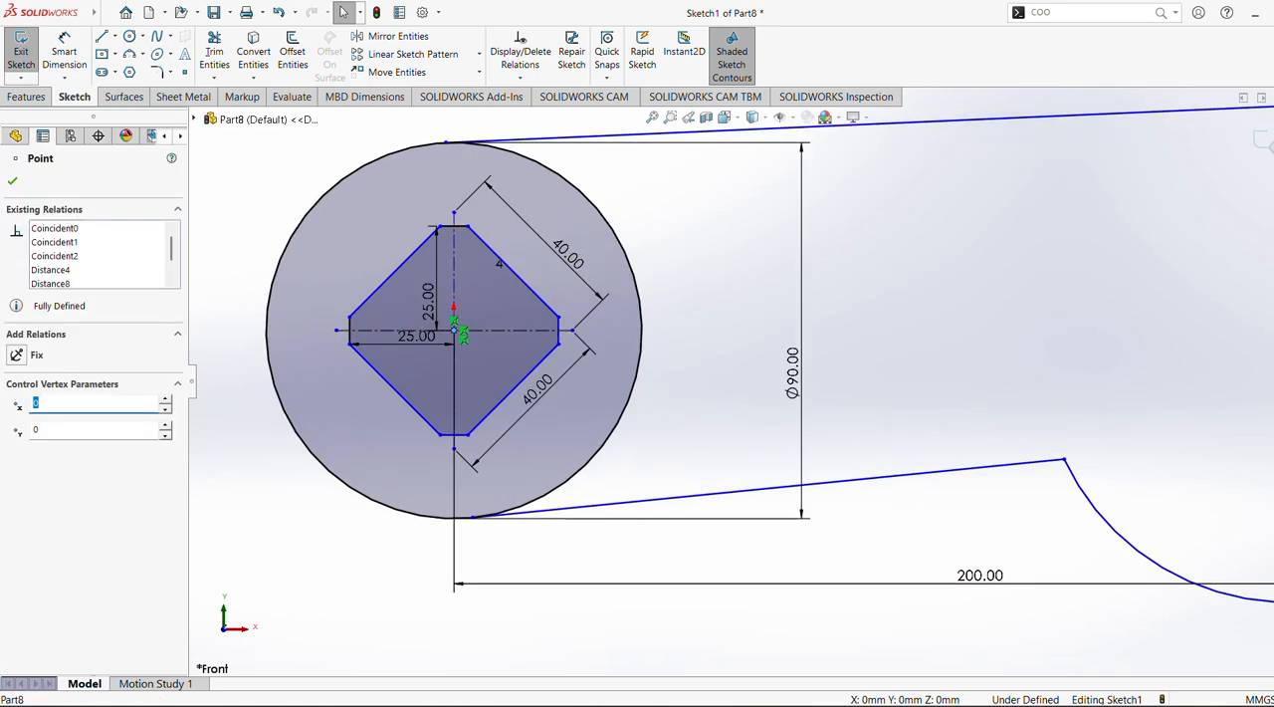
pyautogui.keyDown('ctrl'); pyautogui.click(1184, 299); pyautogui.keyUp('ctrl')
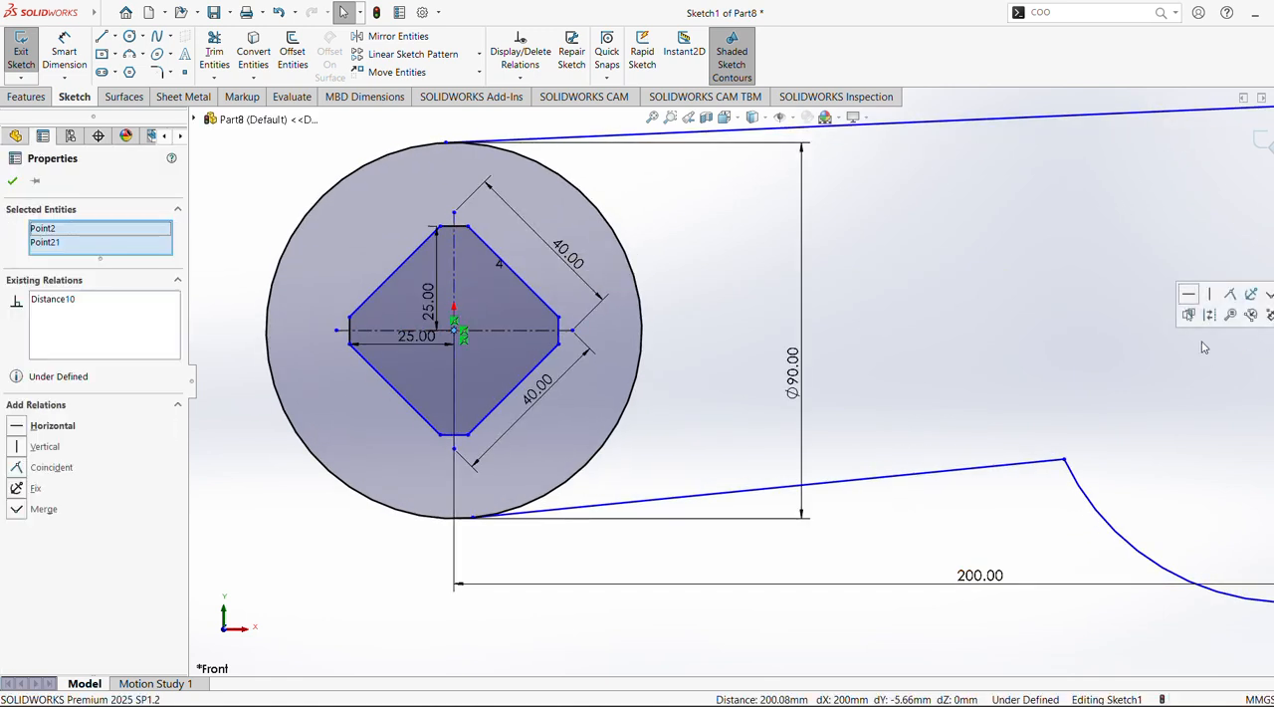
pyautogui.scroll(-5, 1015, 390)
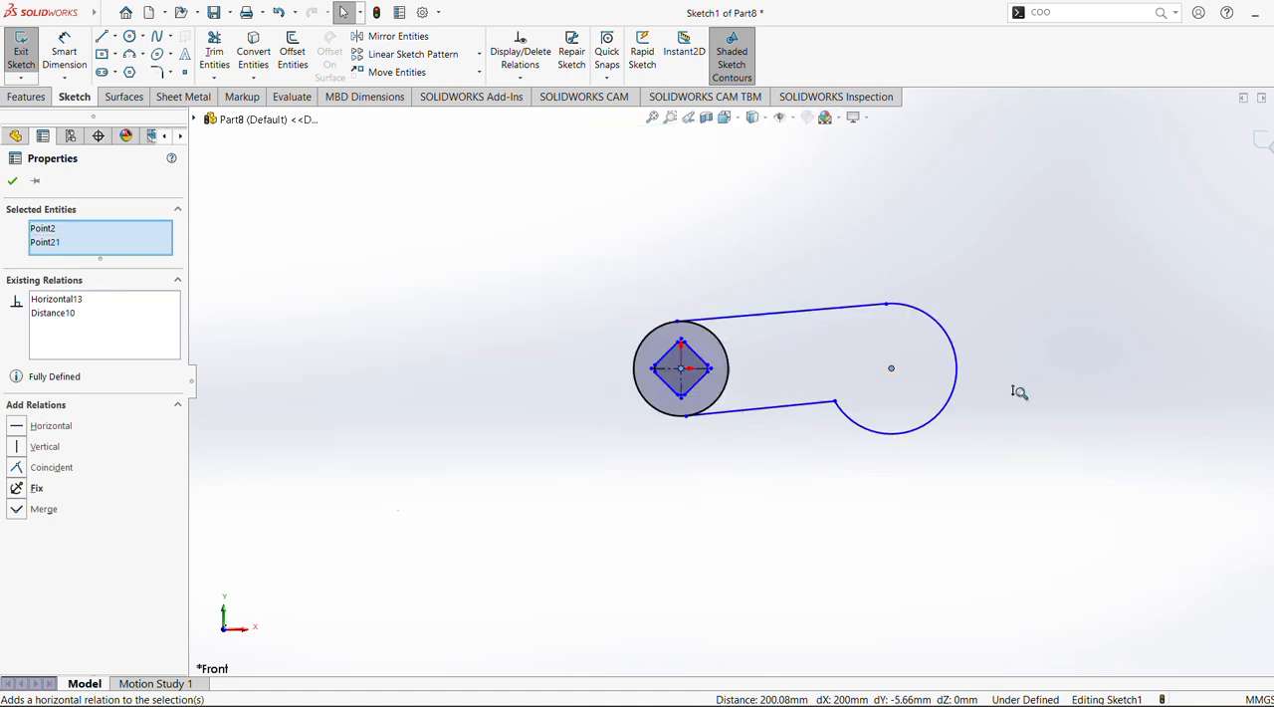
pyautogui.click(1026, 372)
# Add a tangent relation between the lower side line and the end arc
pyautogui.click(839, 326)
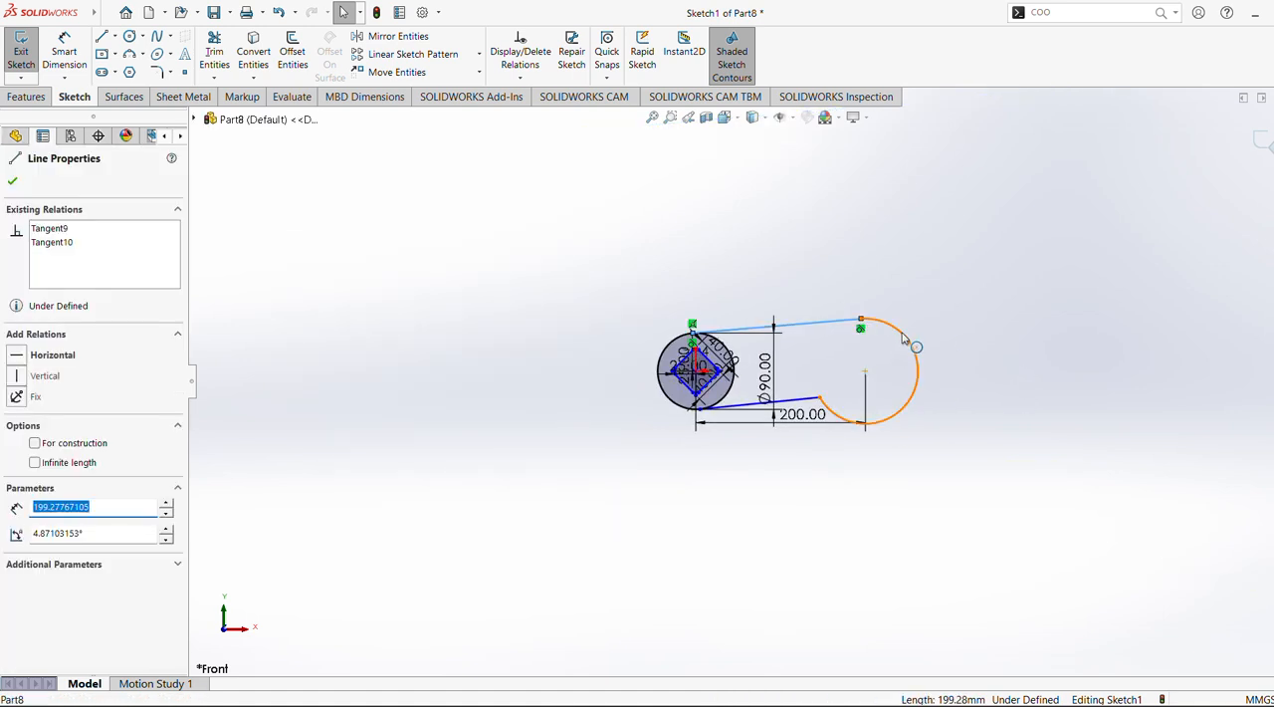
pyautogui.click(885, 406)
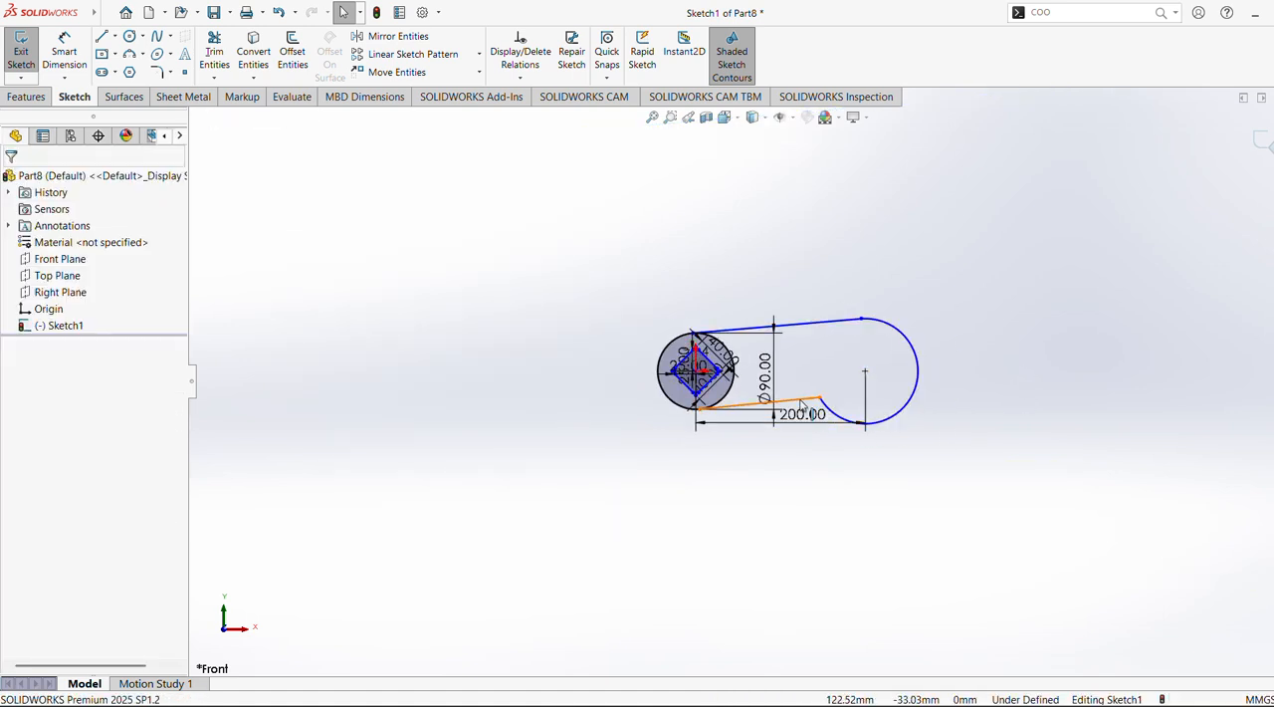
pyautogui.click(801, 406)
pyautogui.keyDown('ctrl'); pyautogui.click(912, 395); pyautogui.keyUp('ctrl')
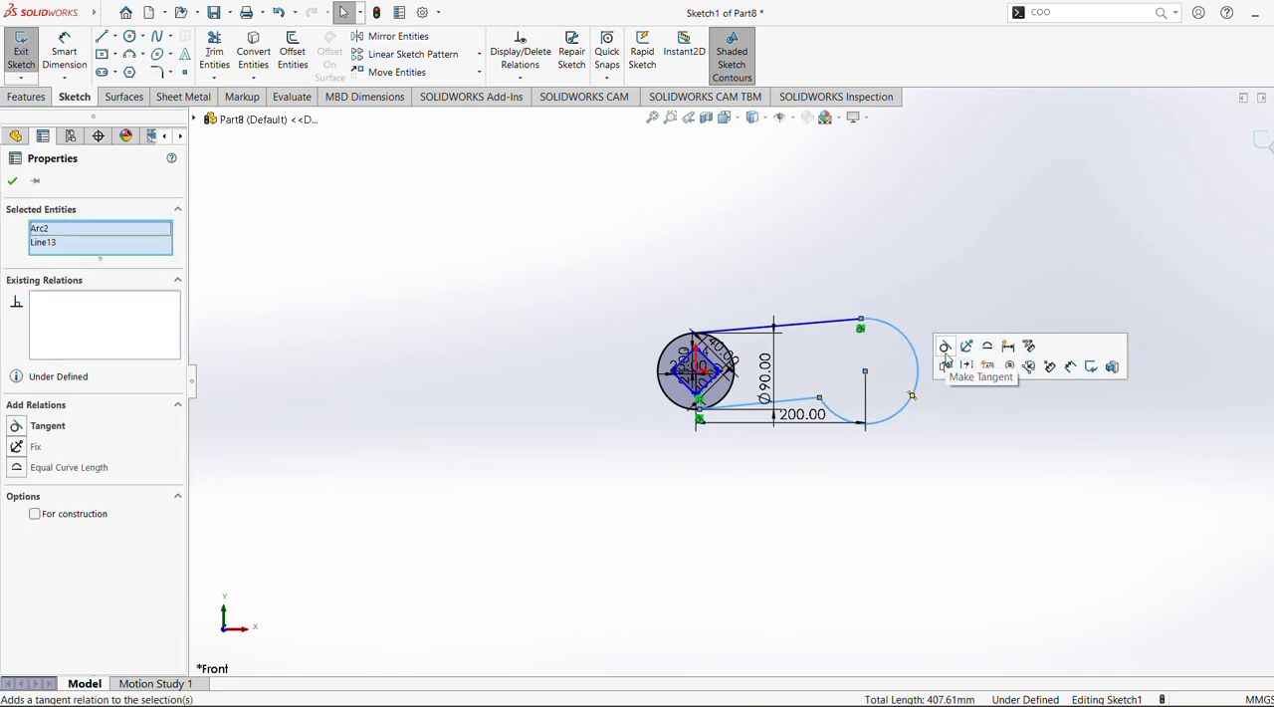
pyautogui.click(947, 350)
pyautogui.scroll(-3, 765, 380)
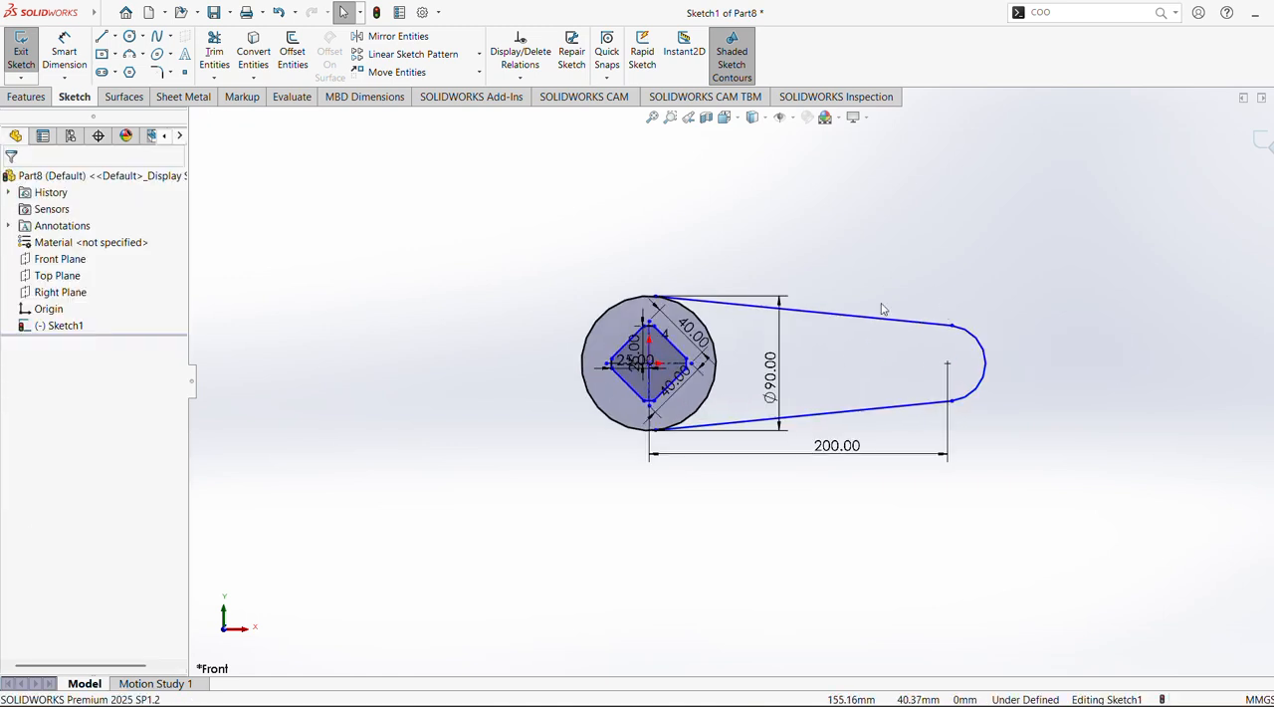
# Dimension the end arc's radius as 25 mm
pyautogui.click(64, 55)
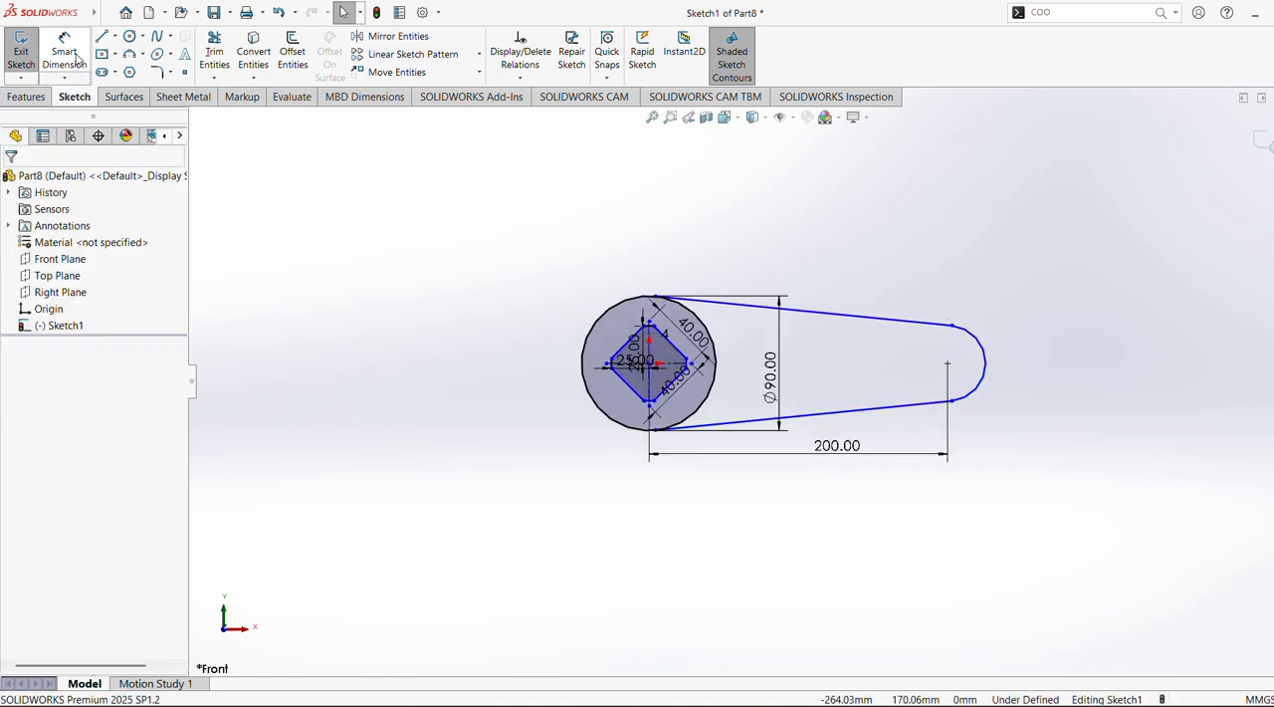
pyautogui.click(989, 364)
pyautogui.click(1057, 342)
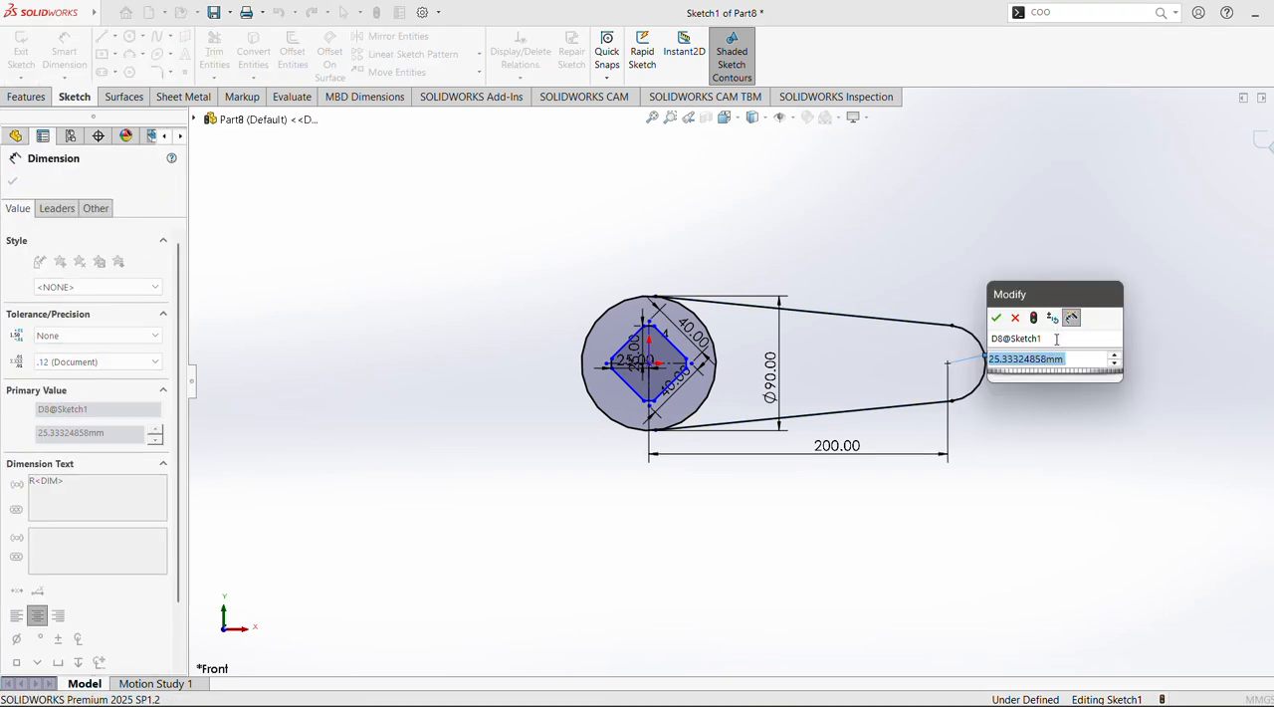
pyautogui.write('25')
pyautogui.press('Return')
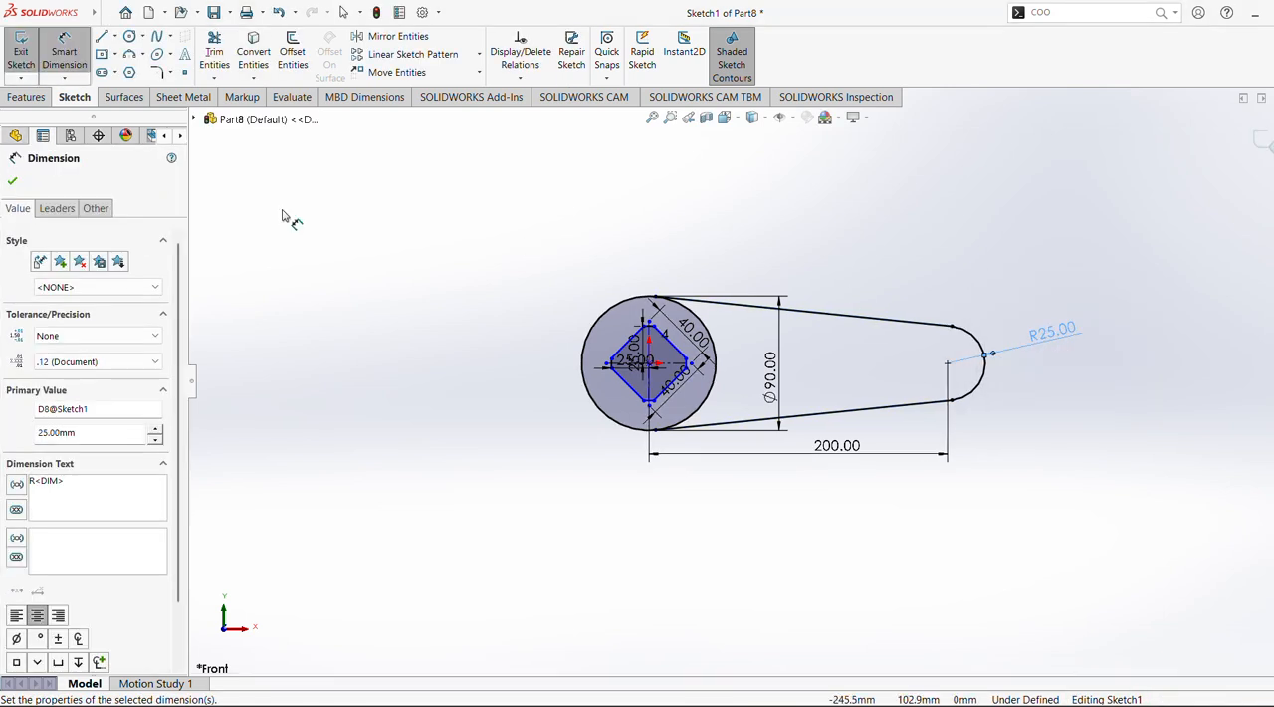
pyautogui.click(12, 182)
pyautogui.press('Escape')
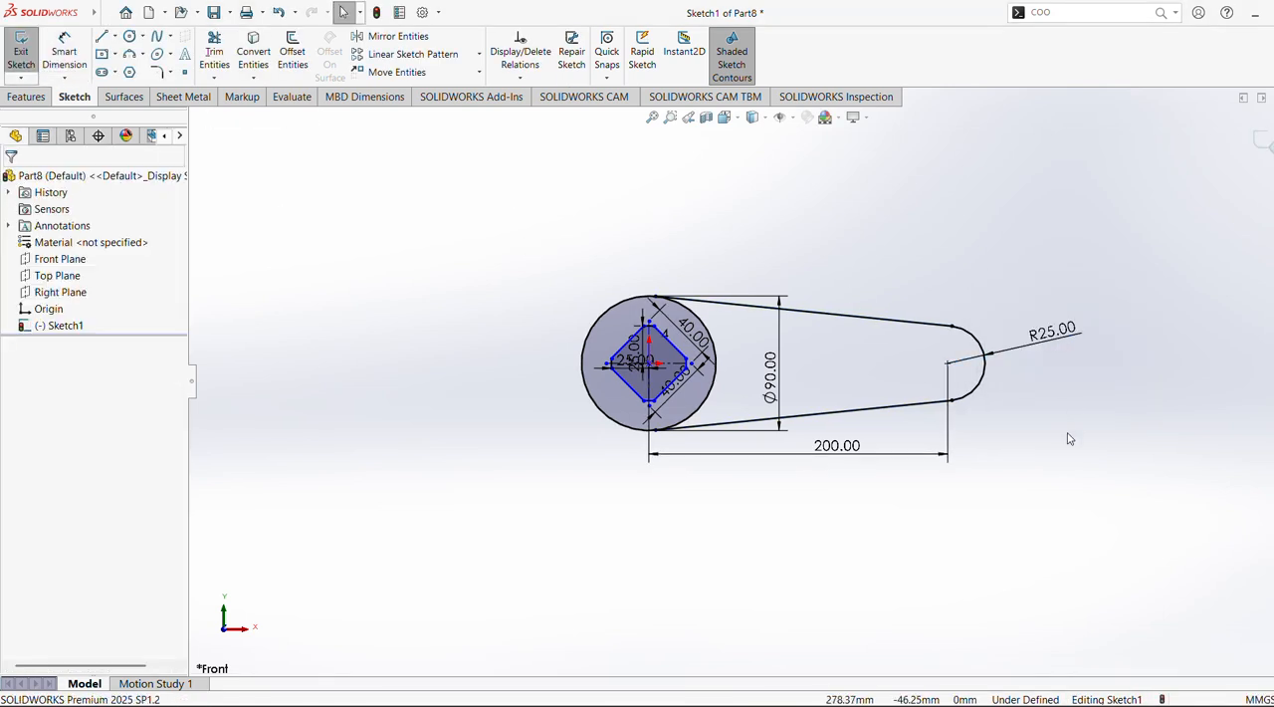
# Start a boss extrusion of the ring region around the diamond and the tapered arm region, with a Blind end condition
pyautogui.click(12, 97)
pyautogui.click(28, 54)
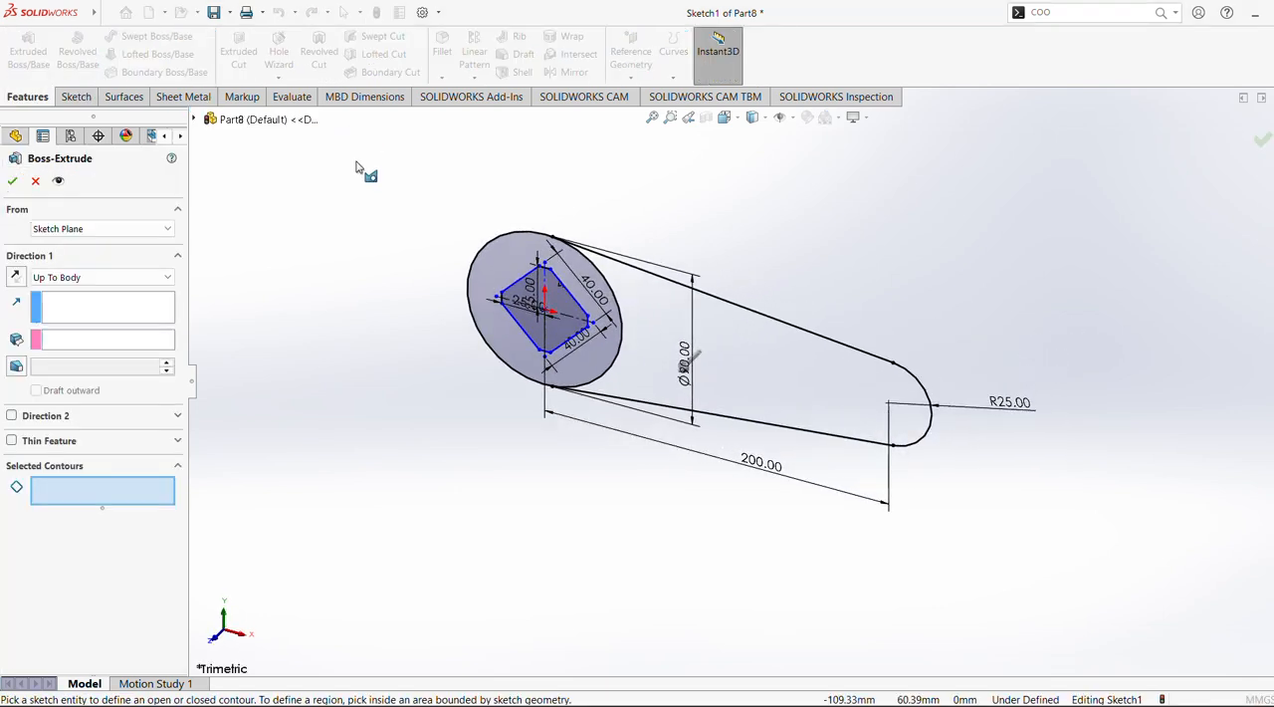
pyautogui.click(570, 274)
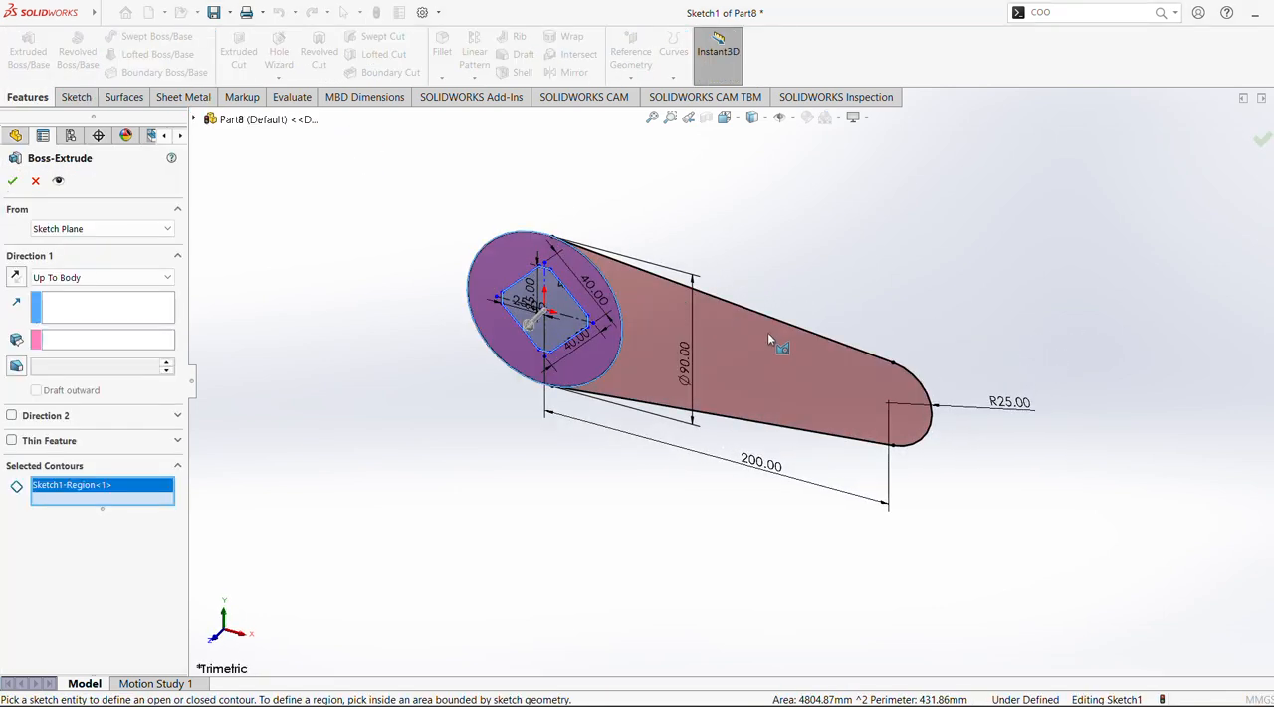
pyautogui.click(774, 338)
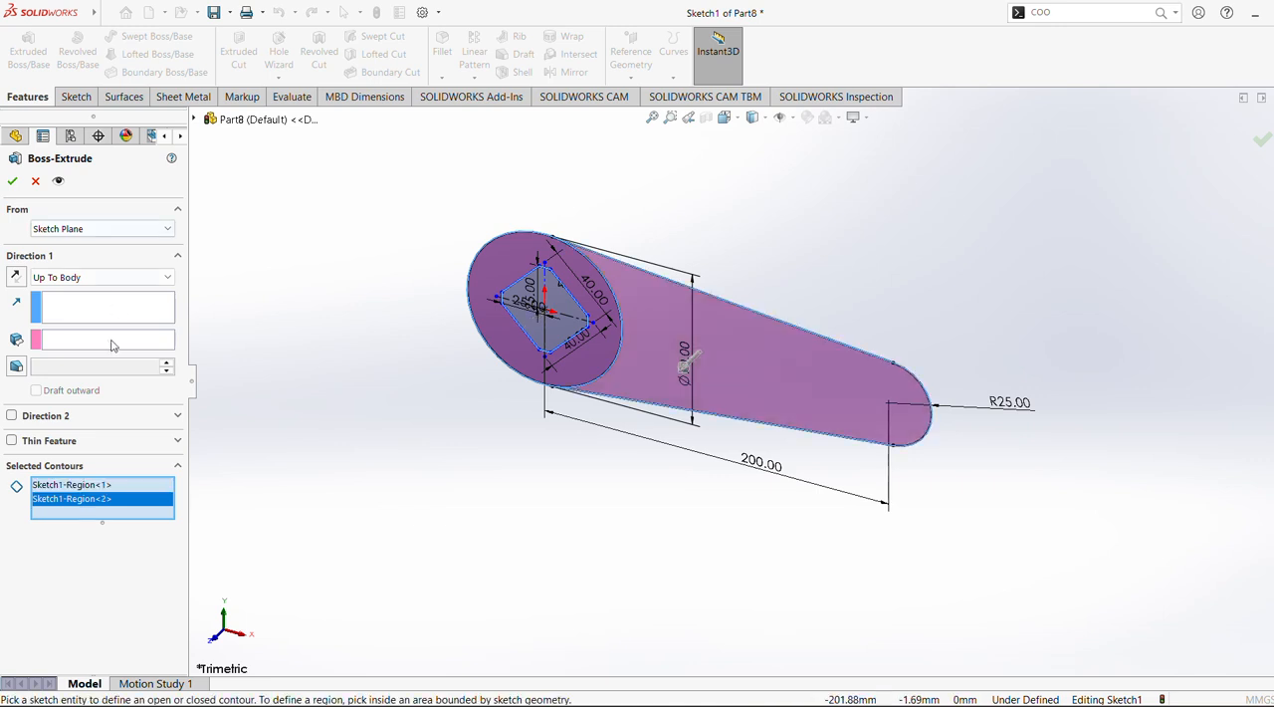
pyautogui.click(89, 279)
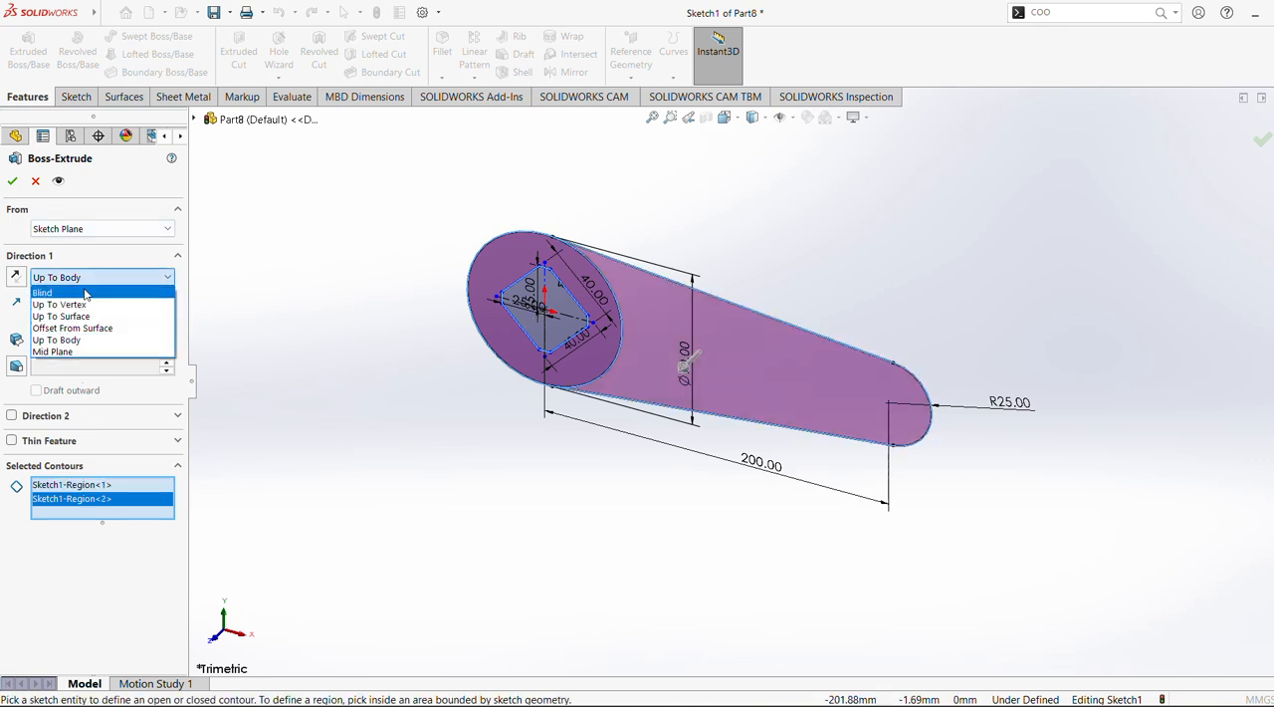
pyautogui.click(85, 293)
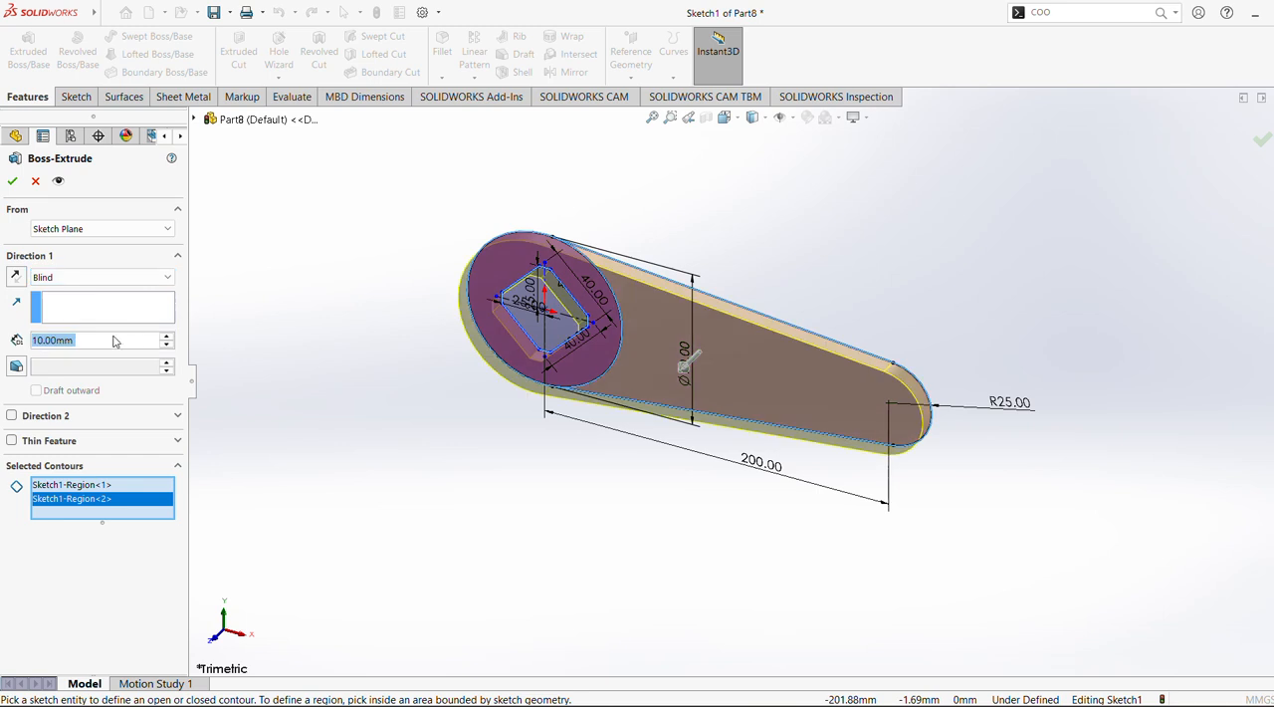
# Set the extrusion depth of both regions to 85 mm
pyautogui.click(115, 341)
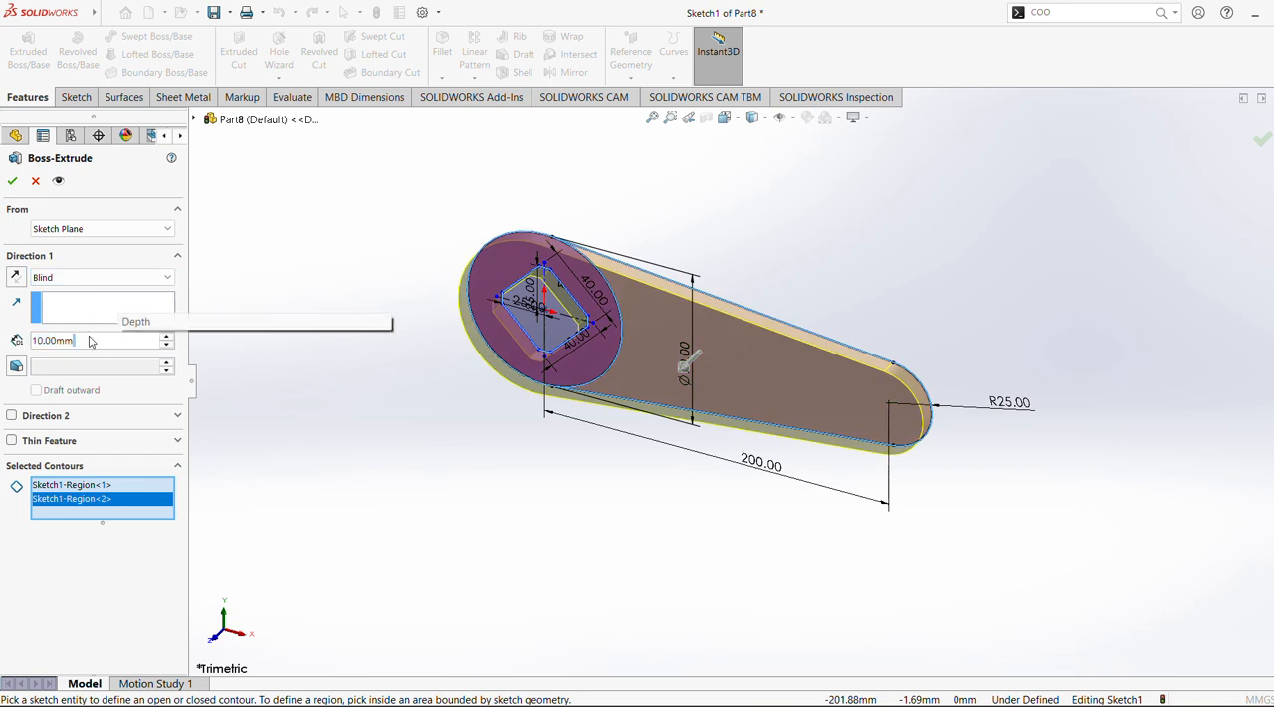
pyautogui.moveTo(93, 339); pyautogui.dragTo(3, 316)
pyautogui.write('85\\')
pyautogui.press('Return')
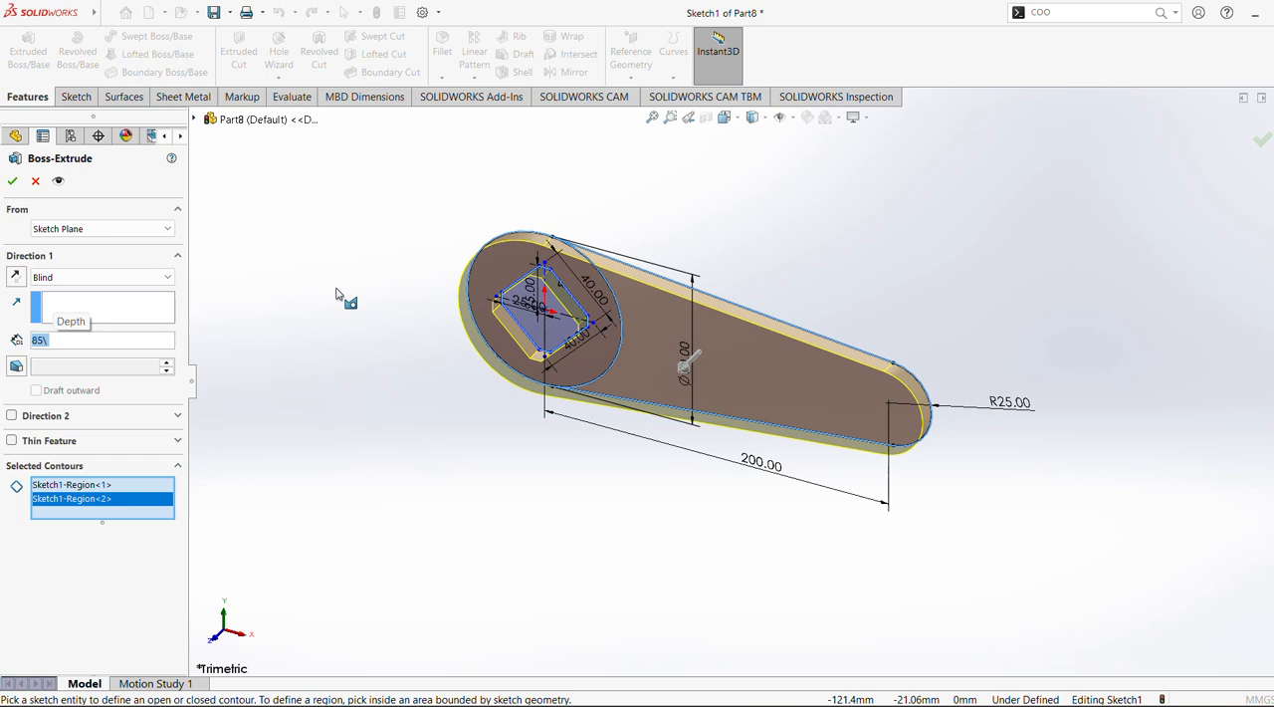
pyautogui.press('BackSpace')
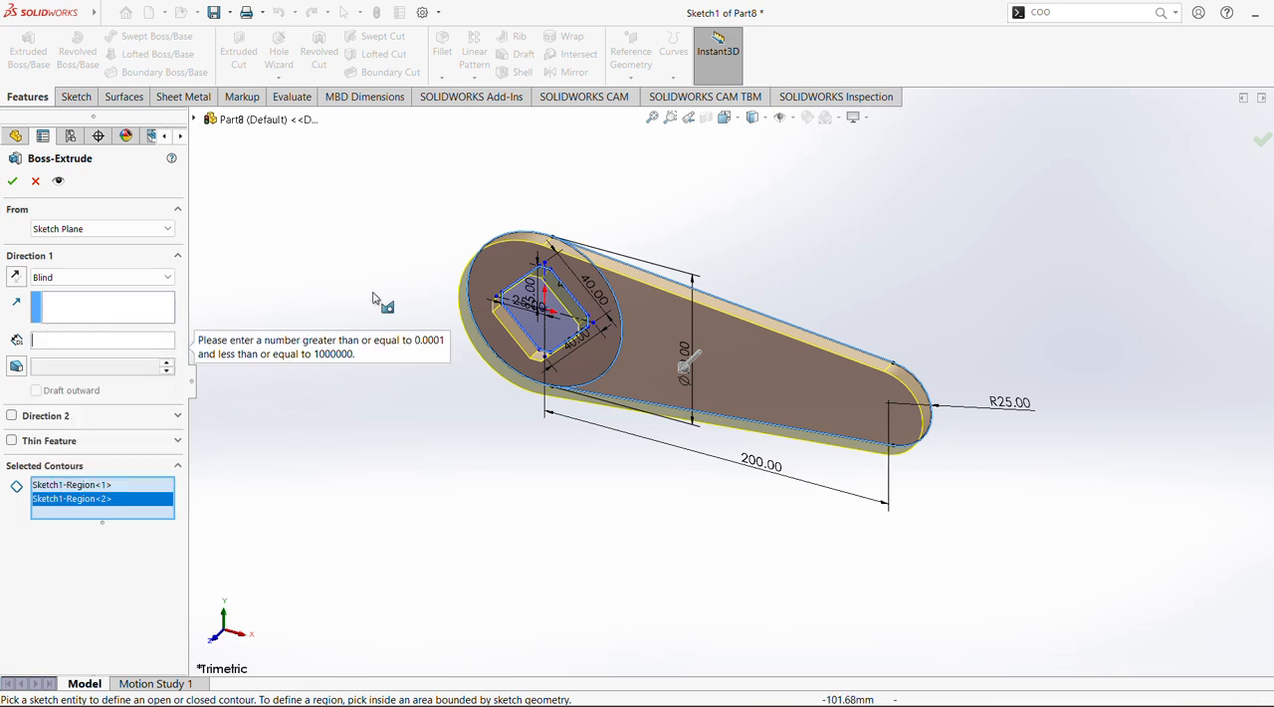
pyautogui.click(79, 283)
pyautogui.click(62, 280)
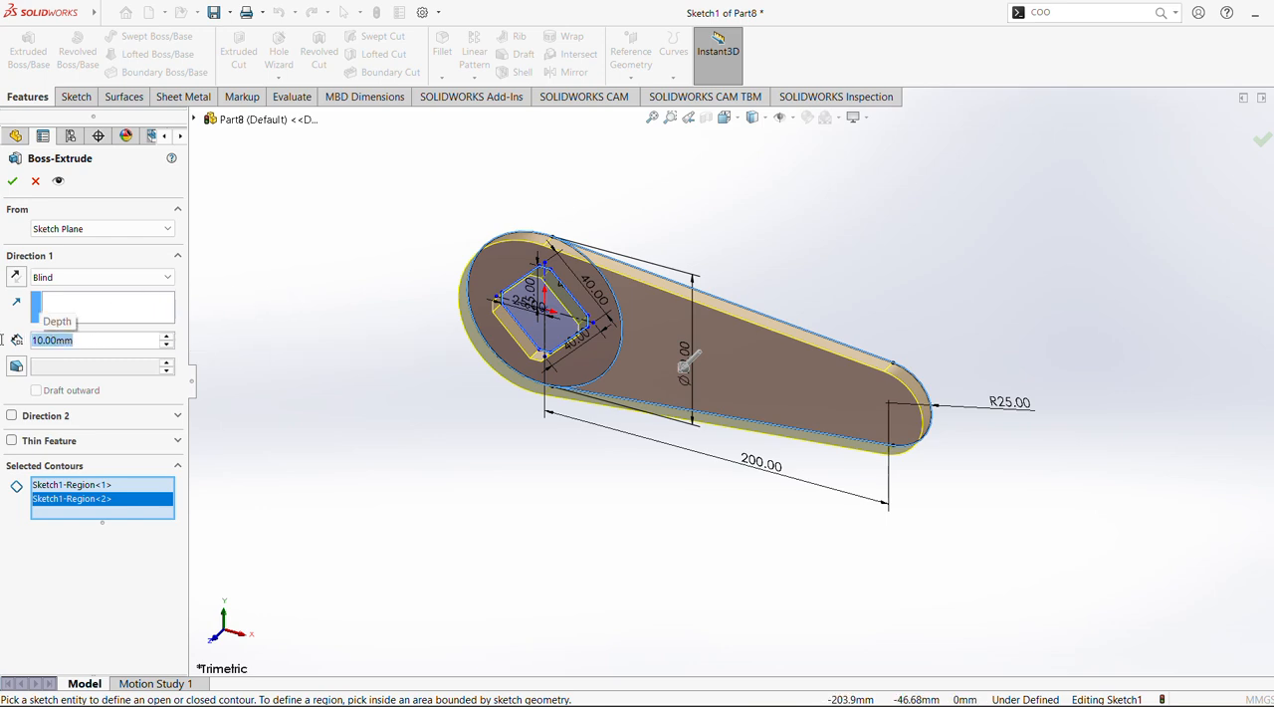
pyautogui.write('85')
pyautogui.press('Return')
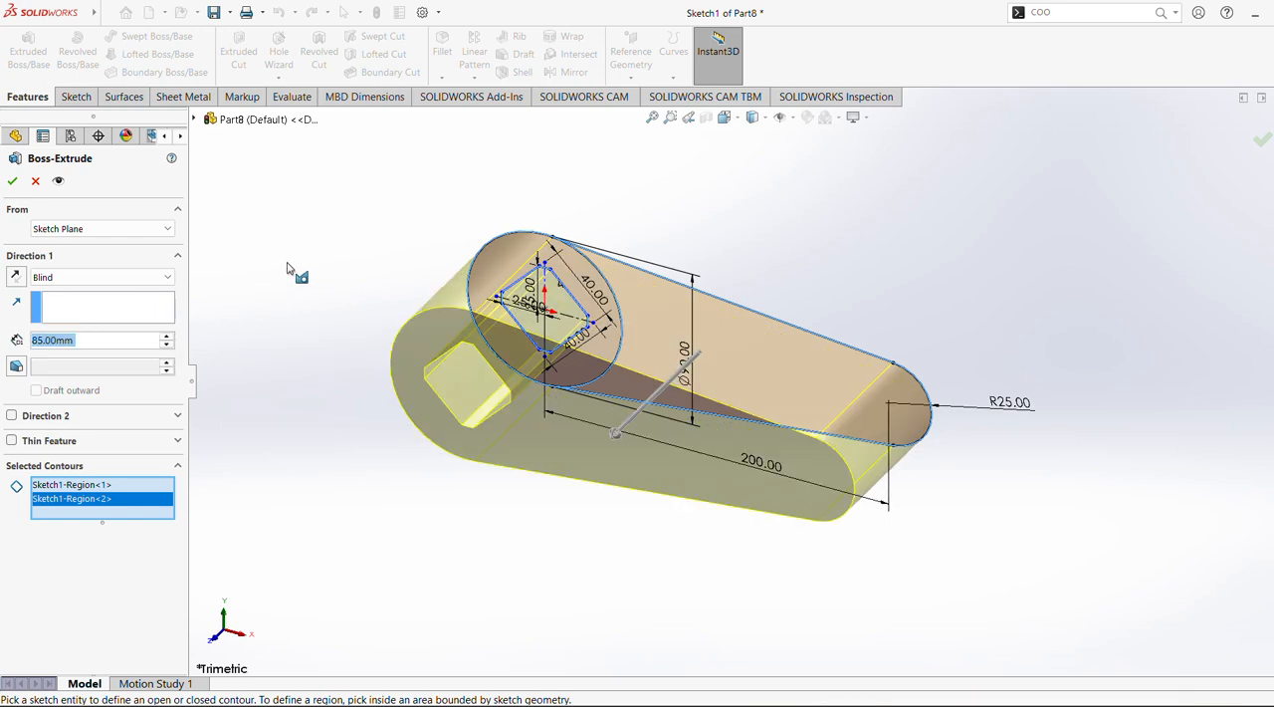
# Try the Mid Plane end condition, and complete the 85 mm extrusion as Blind with its direction reversed
pyautogui.moveTo(292, 273); pyautogui.dragTo(219, 189, button='middle')
pyautogui.click(100, 276)
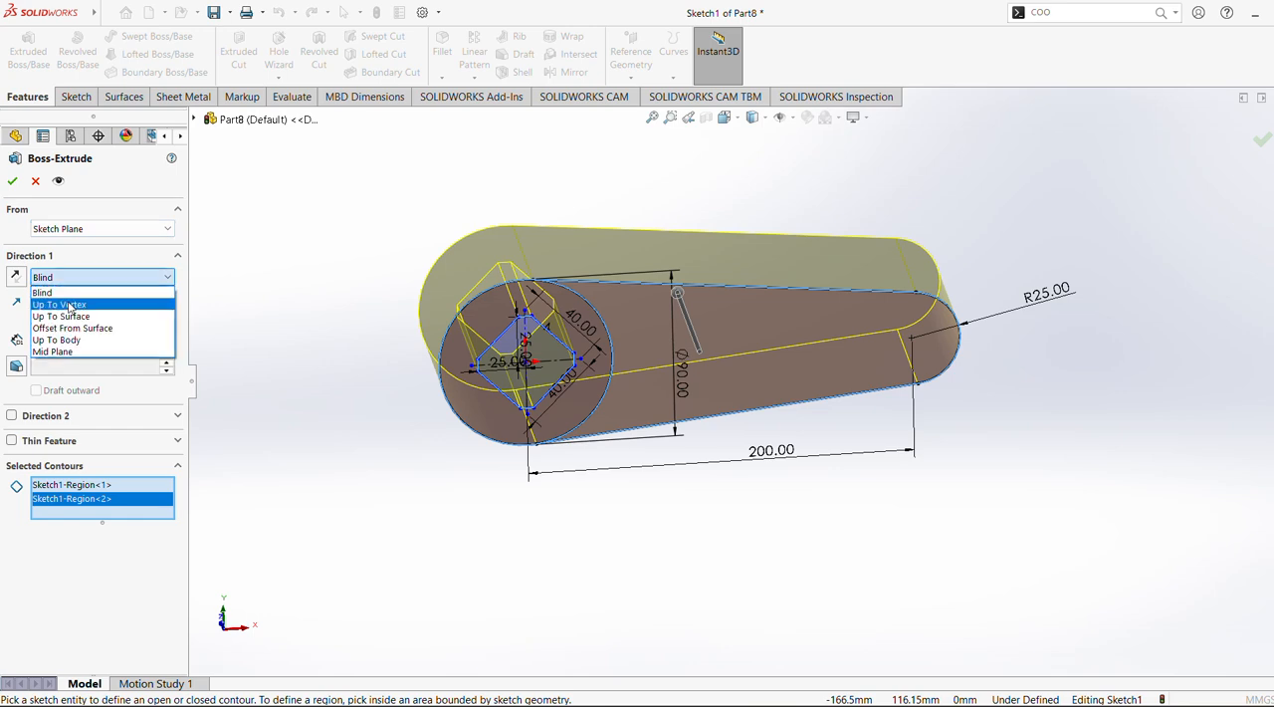
pyautogui.click(75, 352)
pyautogui.moveTo(290, 282); pyautogui.dragTo(225, 146, button='middle')
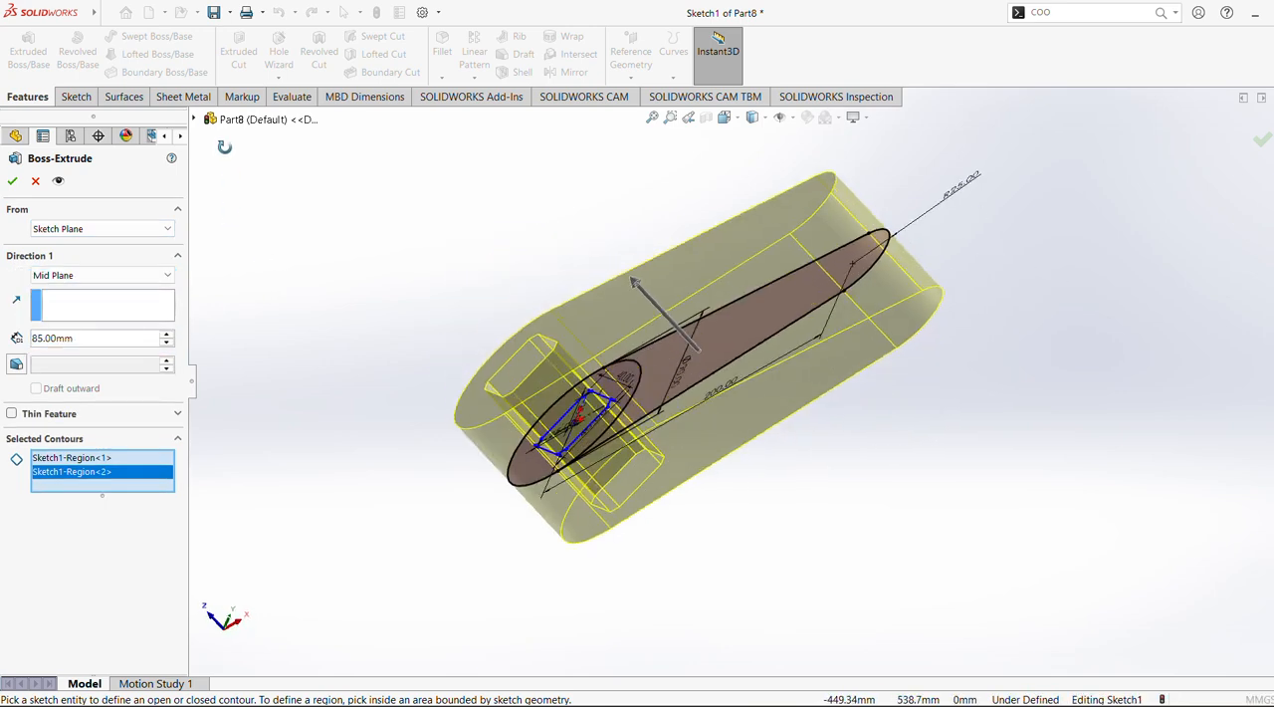
pyautogui.click(12, 180)
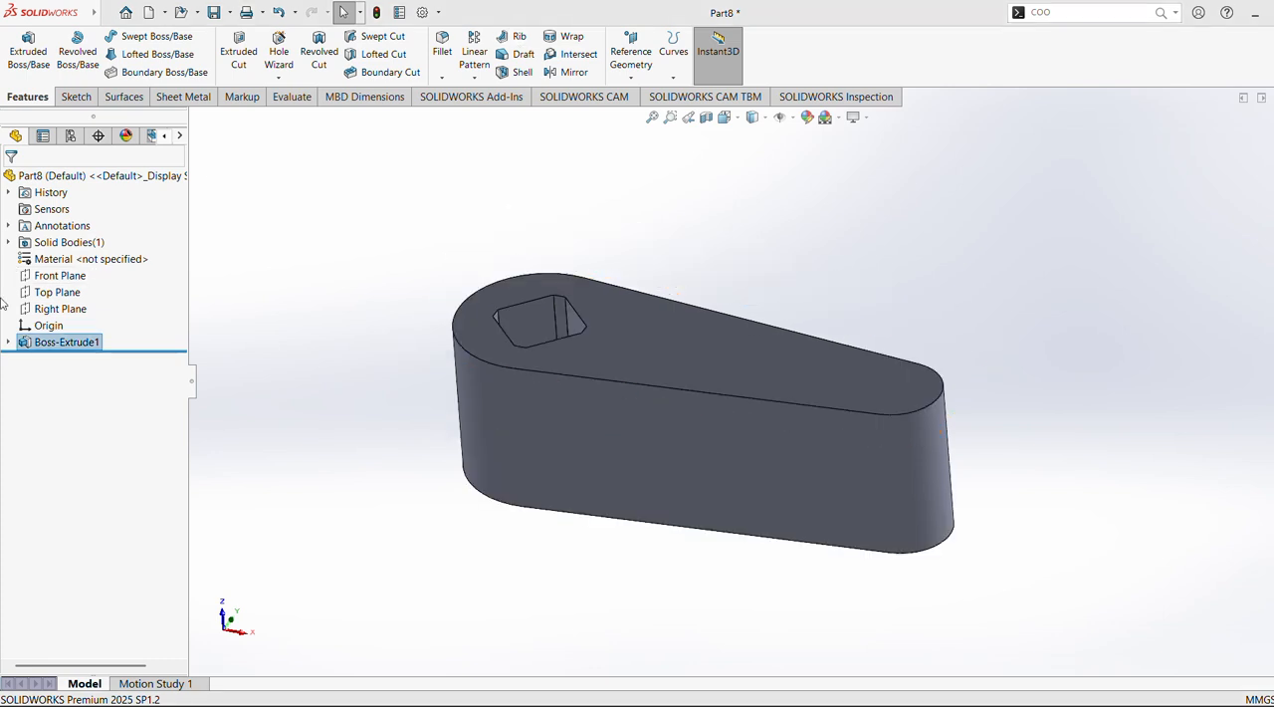
pyautogui.click(60, 278)
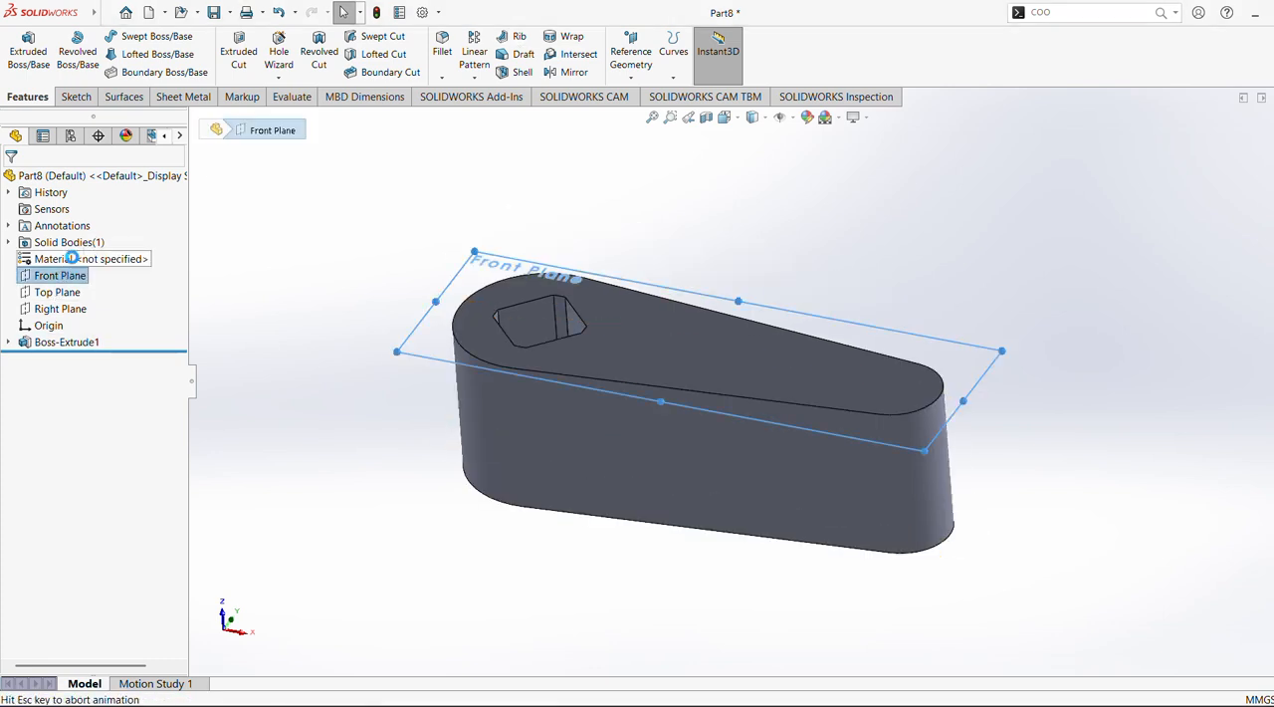
pyautogui.click(74, 257)
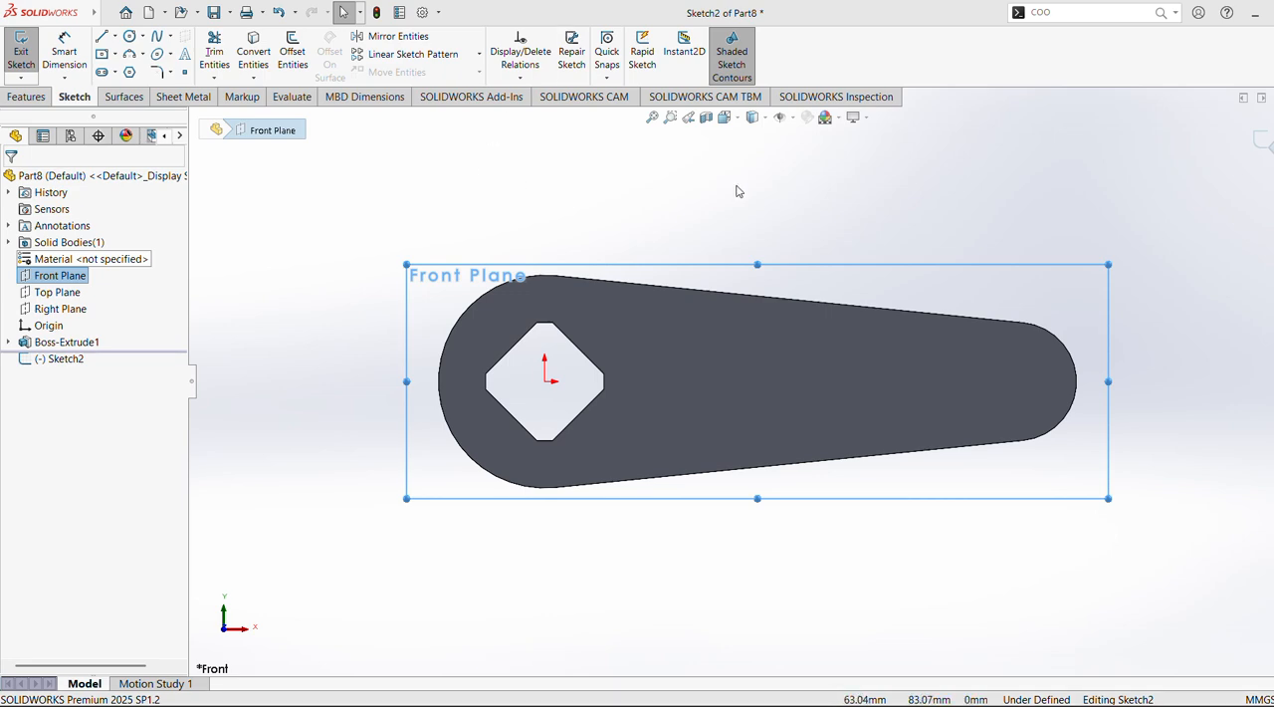
pyautogui.click(1263, 144)
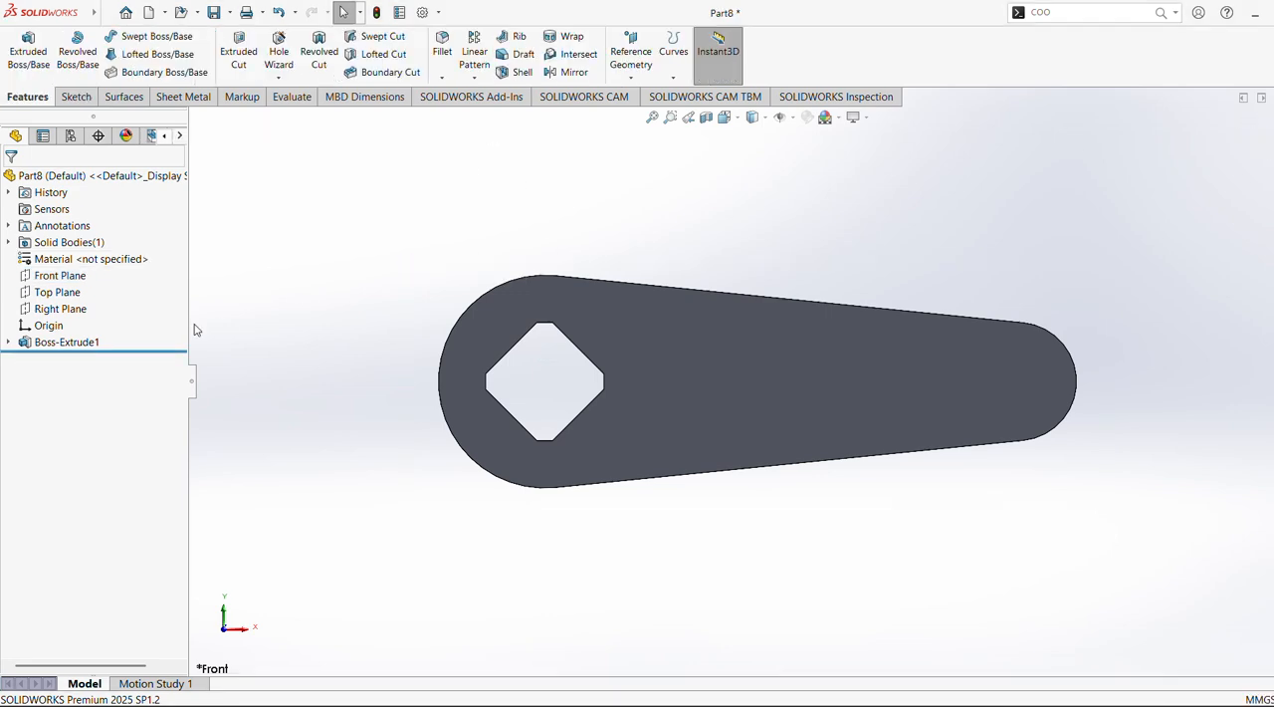
# Edit the boss extrusion and remove the arm region from its selected contours, keeping only the ring around the diamond
pyautogui.click(79, 343)
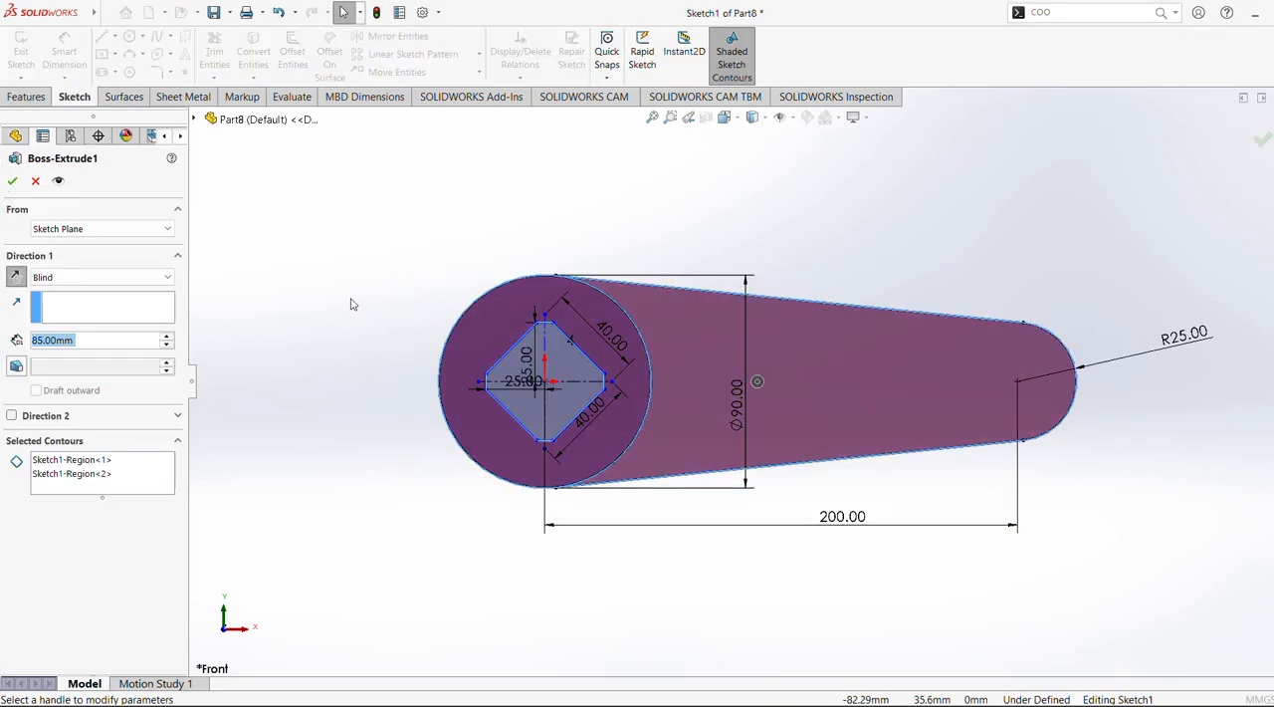
pyautogui.click(98, 476)
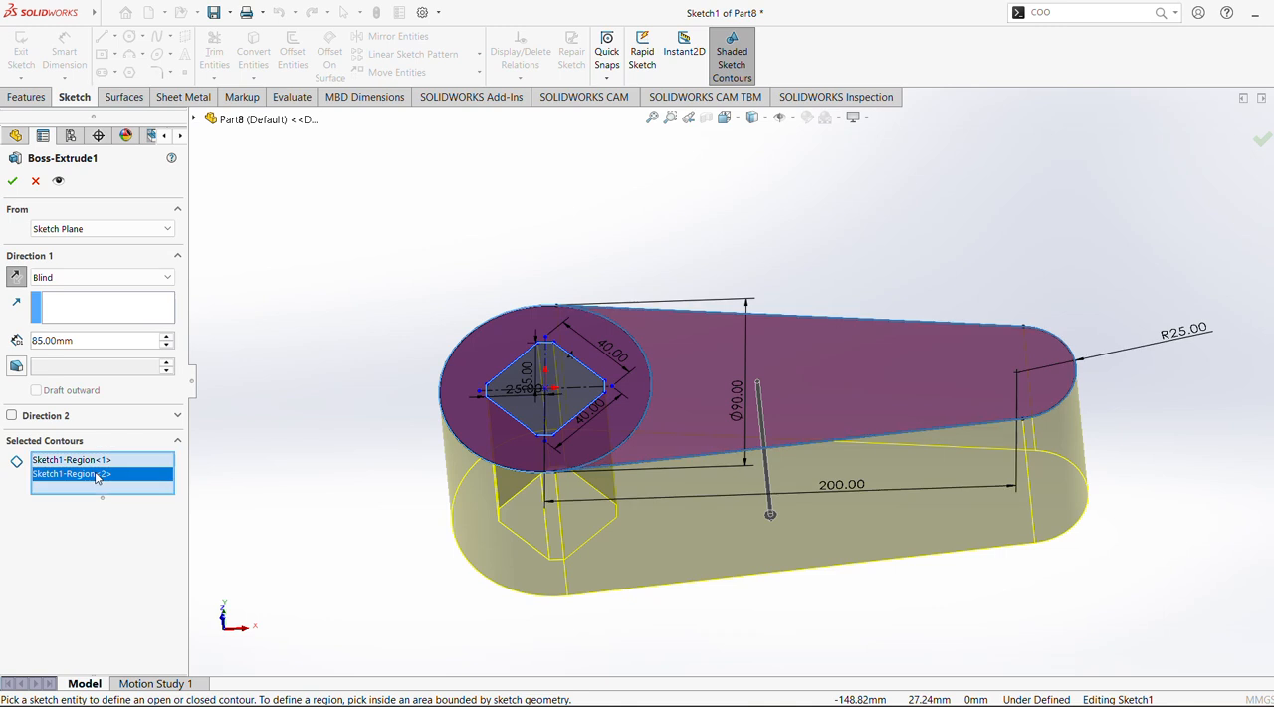
pyautogui.rightClick(97, 476)
pyautogui.click(120, 500)
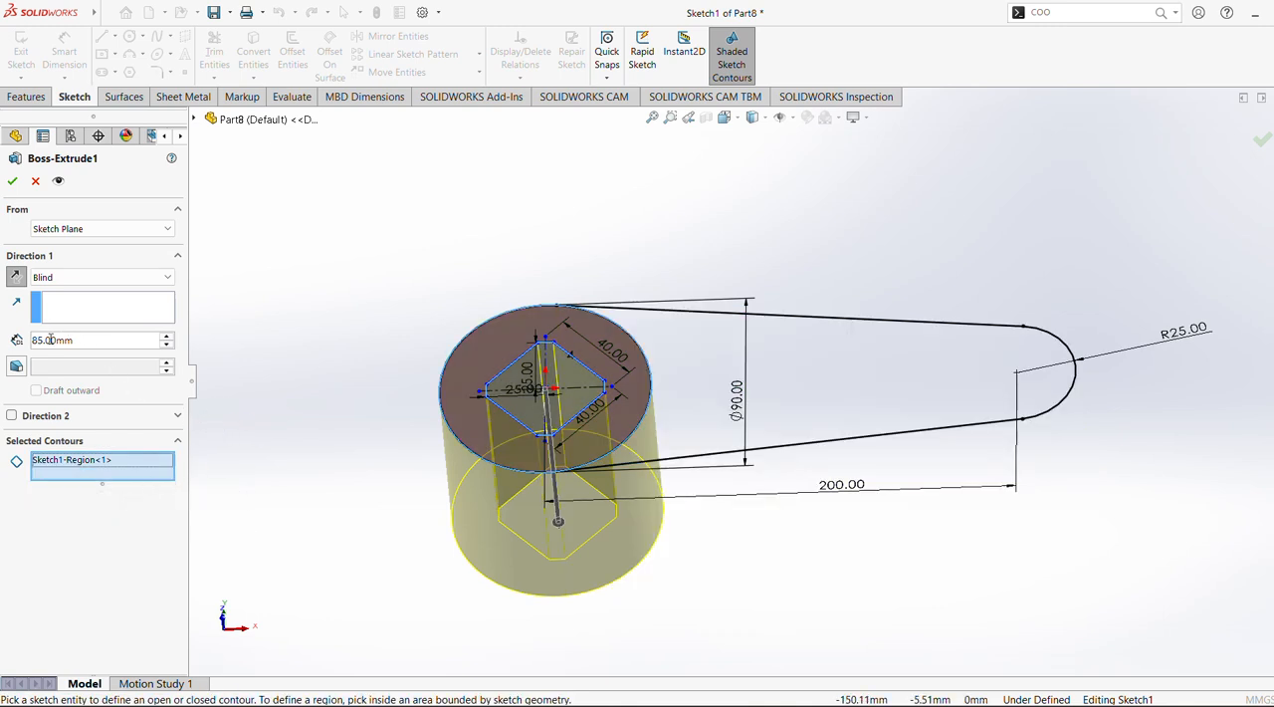
pyautogui.click(12, 182)
# Start a second boss extrusion from the arm region of the existing Sketch1 and set its depth to 25 mm
pyautogui.click(9, 343)
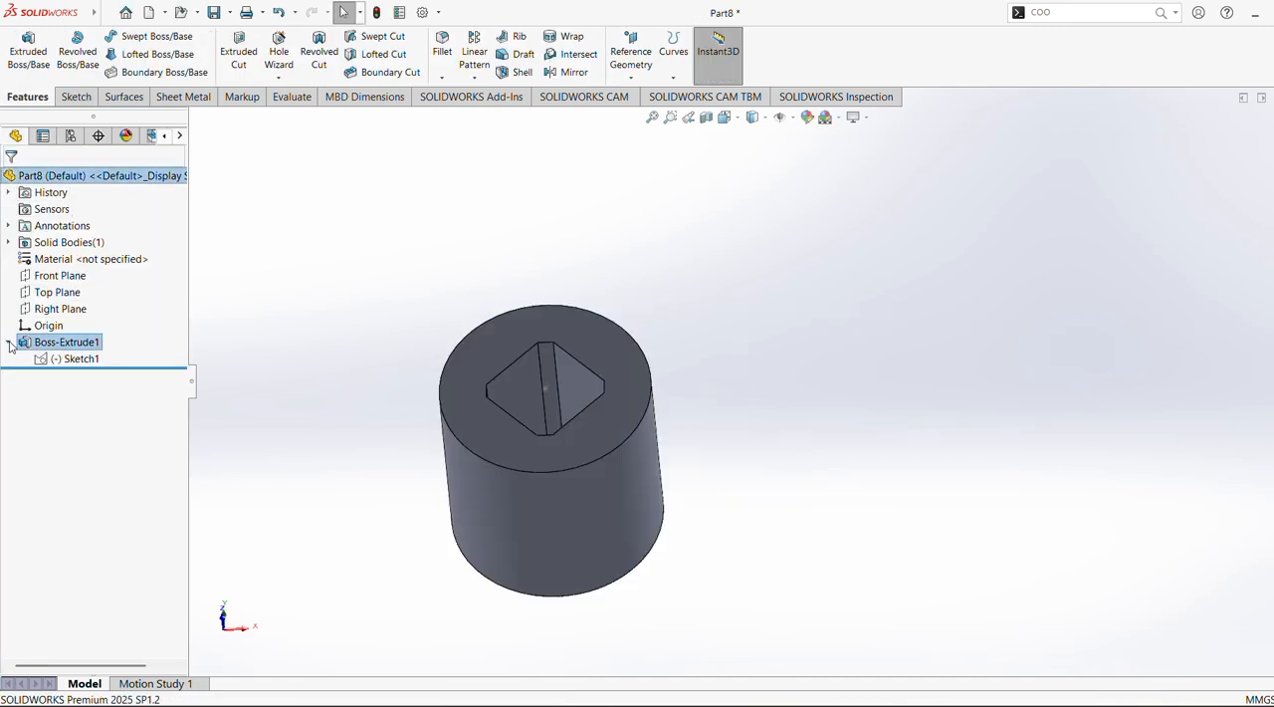
pyautogui.click(80, 359)
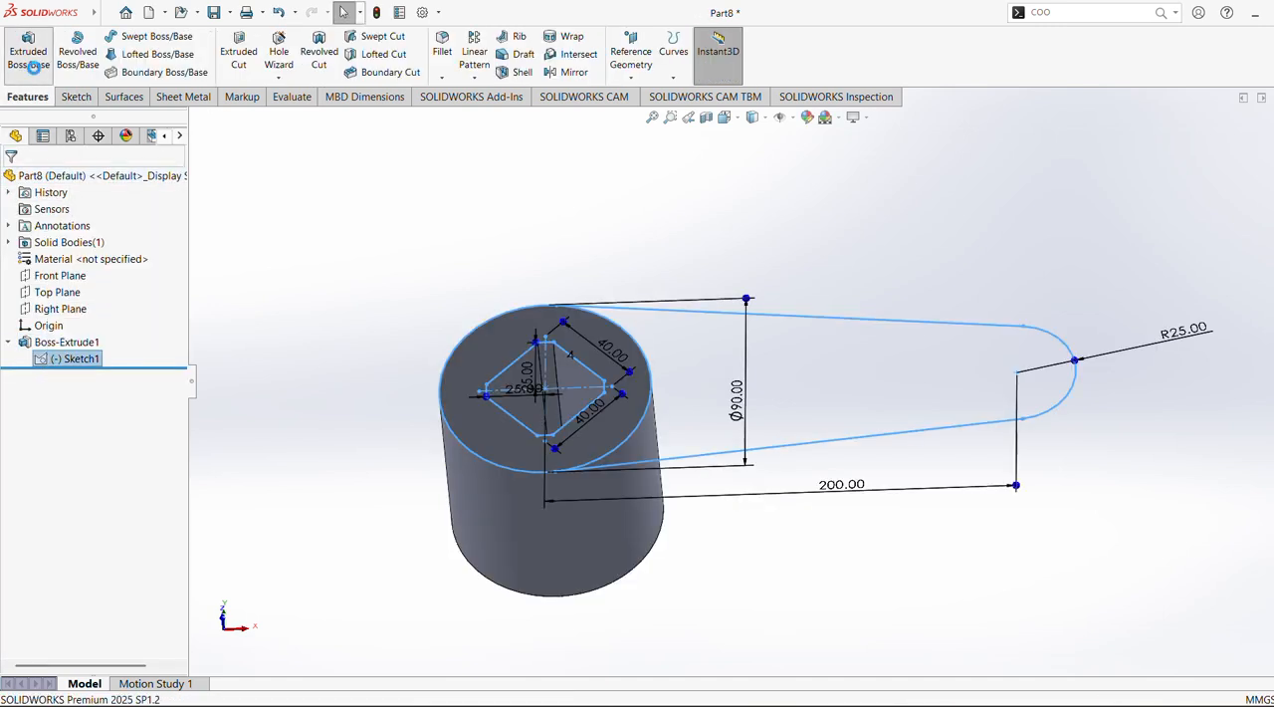
pyautogui.click(31, 58)
pyautogui.click(735, 408)
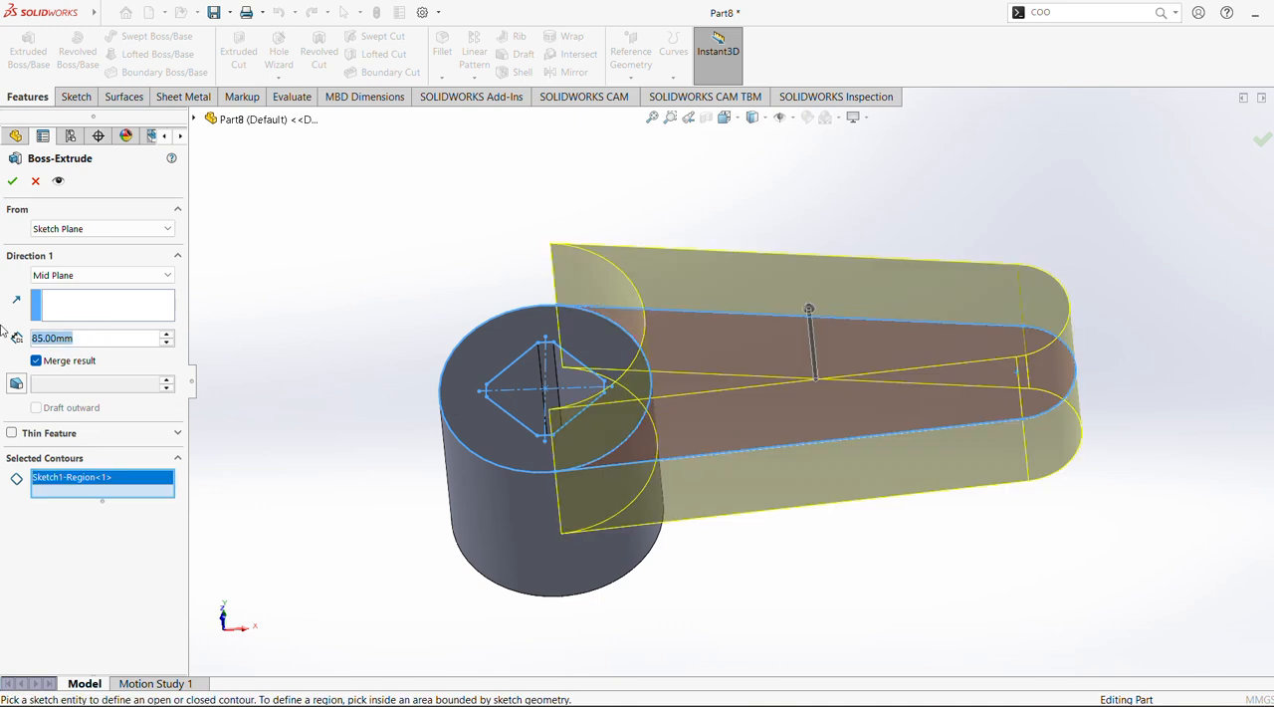
pyautogui.write('25')
pyautogui.press('Return')
# Change the arm extrusion to Blind, add a blind second direction of 10 mm, and complete the feature
pyautogui.moveTo(393, 342); pyautogui.dragTo(406, 243, button='middle')
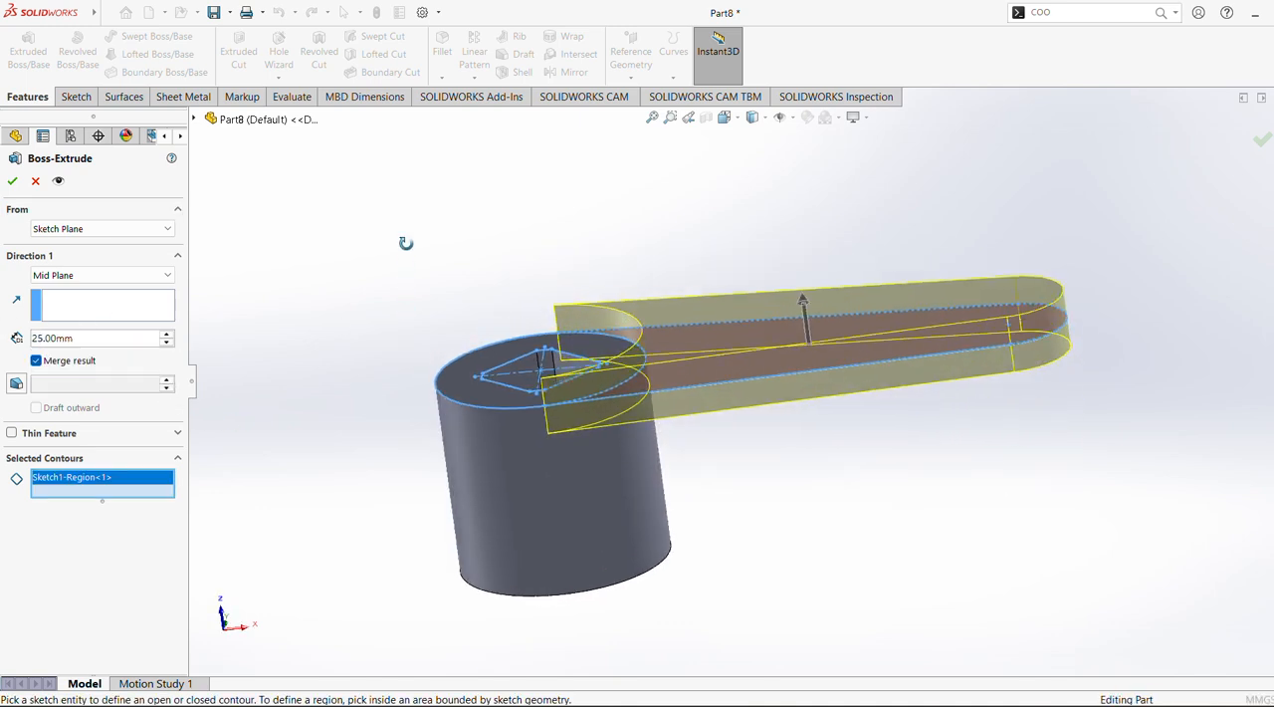
pyautogui.click(74, 275)
pyautogui.click(61, 294)
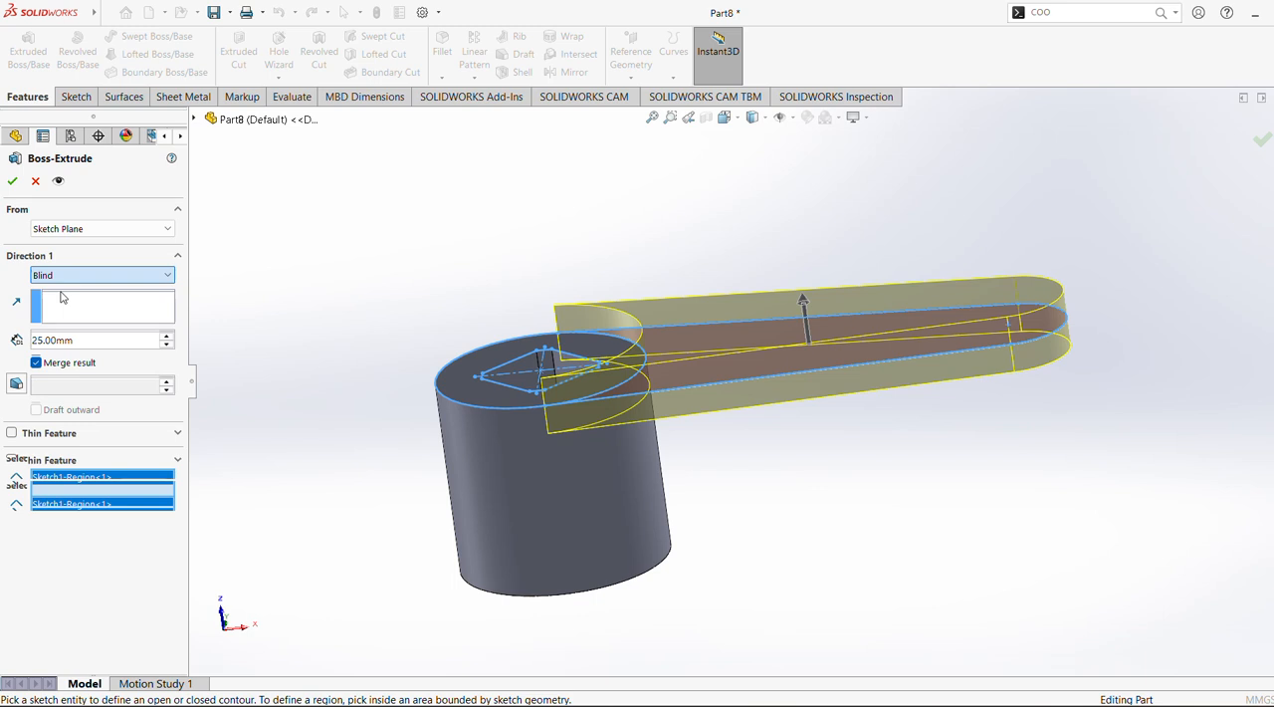
pyautogui.moveTo(363, 362); pyautogui.dragTo(296, 416, button='middle')
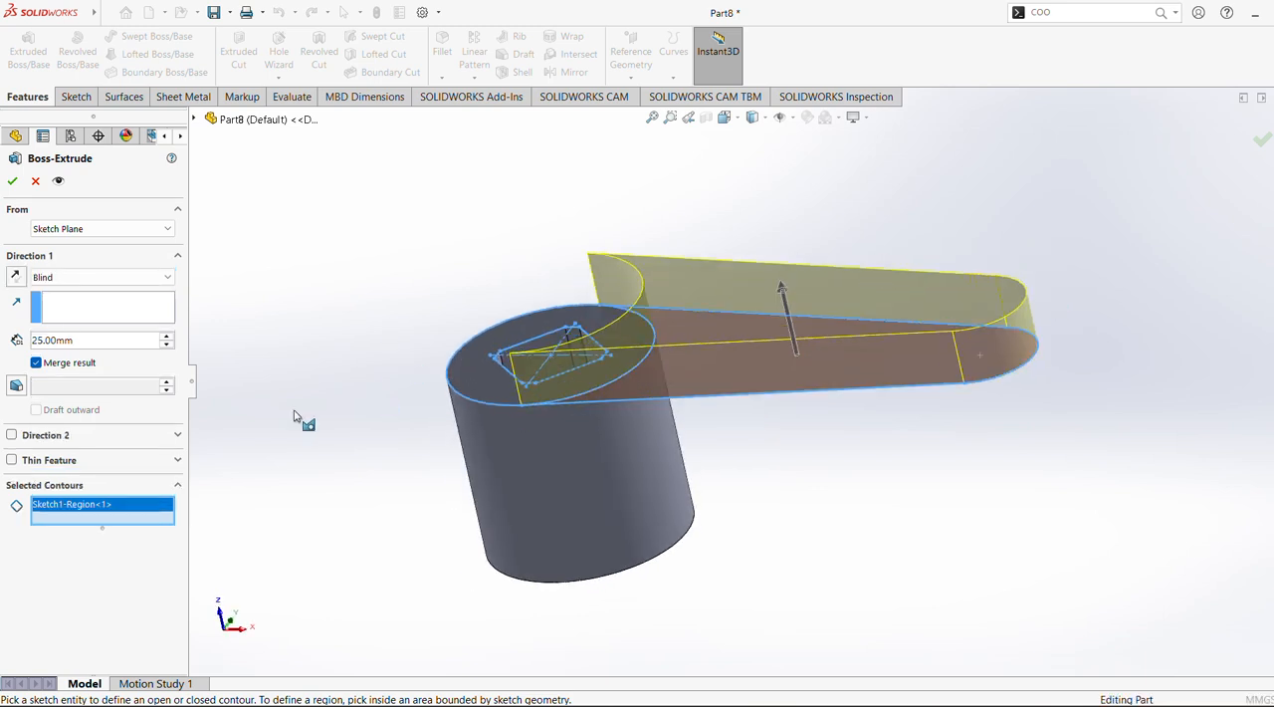
pyautogui.click(11, 435)
pyautogui.click(94, 484)
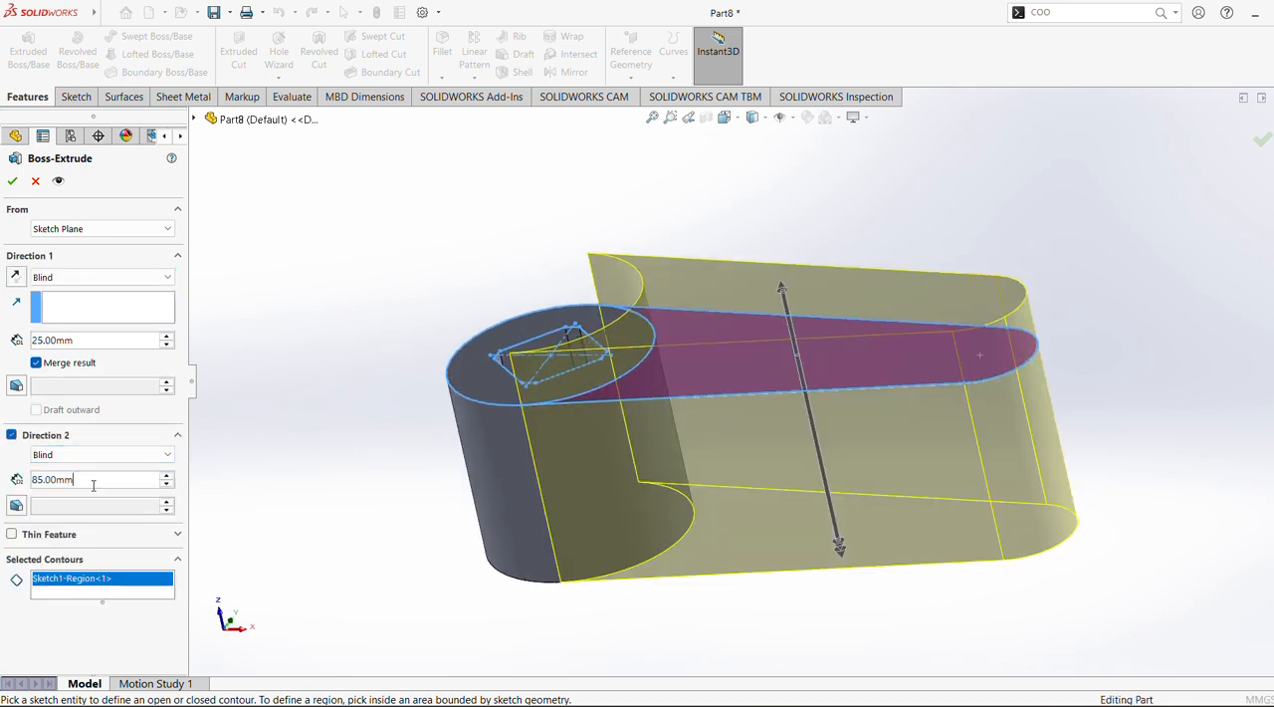
pyautogui.write('10')
pyautogui.press('Return')
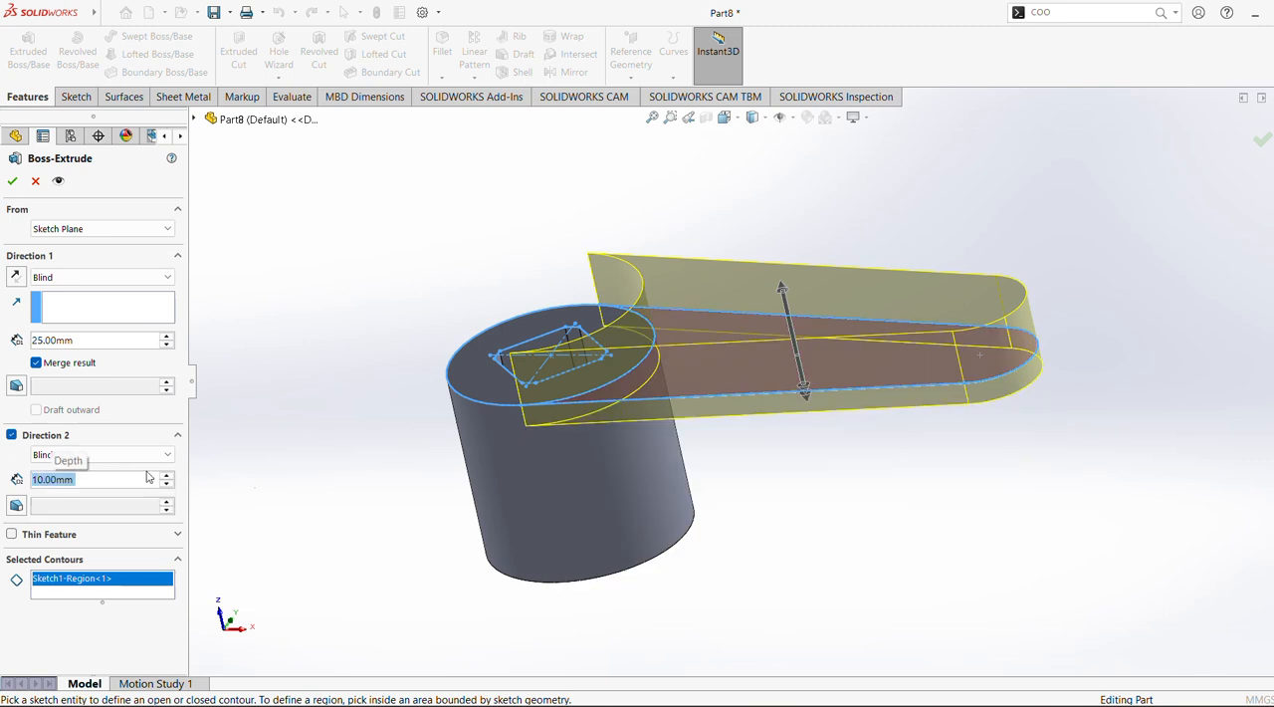
pyautogui.click(14, 183)
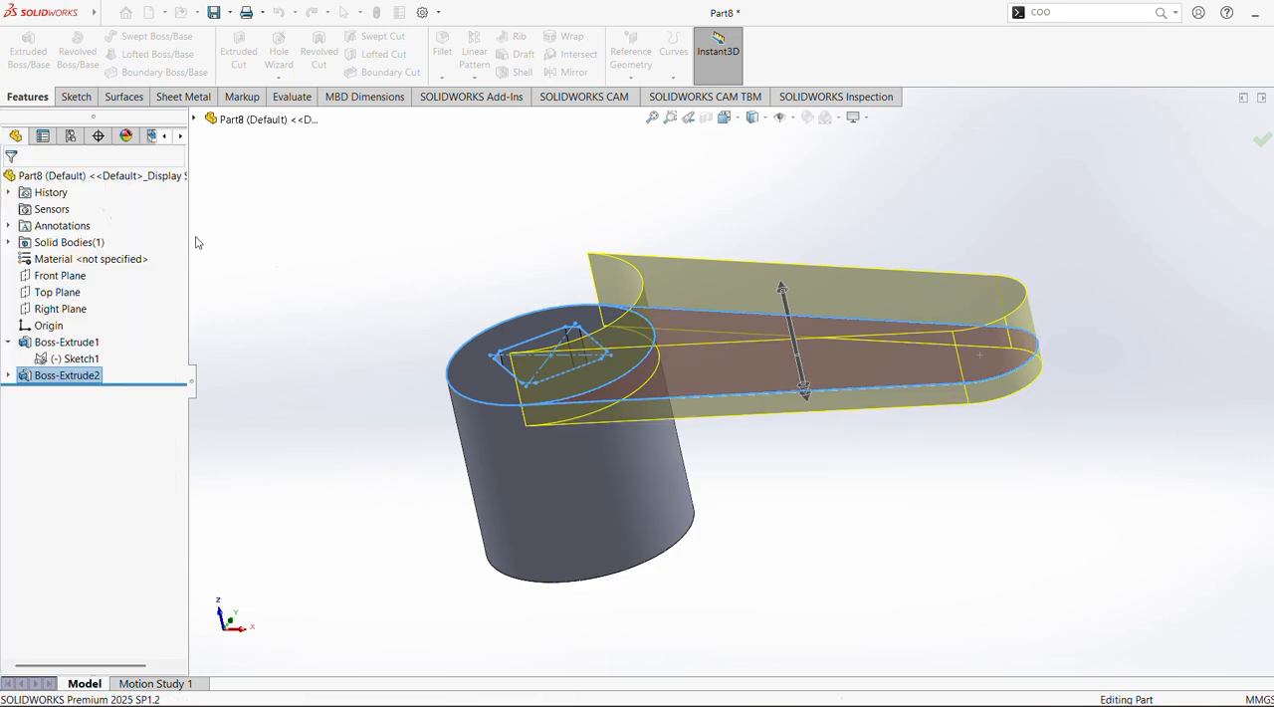
# Start a new sketch on the Top Plane and flip the view so it faces the plane from the opposite side
pyautogui.moveTo(356, 288); pyautogui.dragTo(419, 324, button='middle')
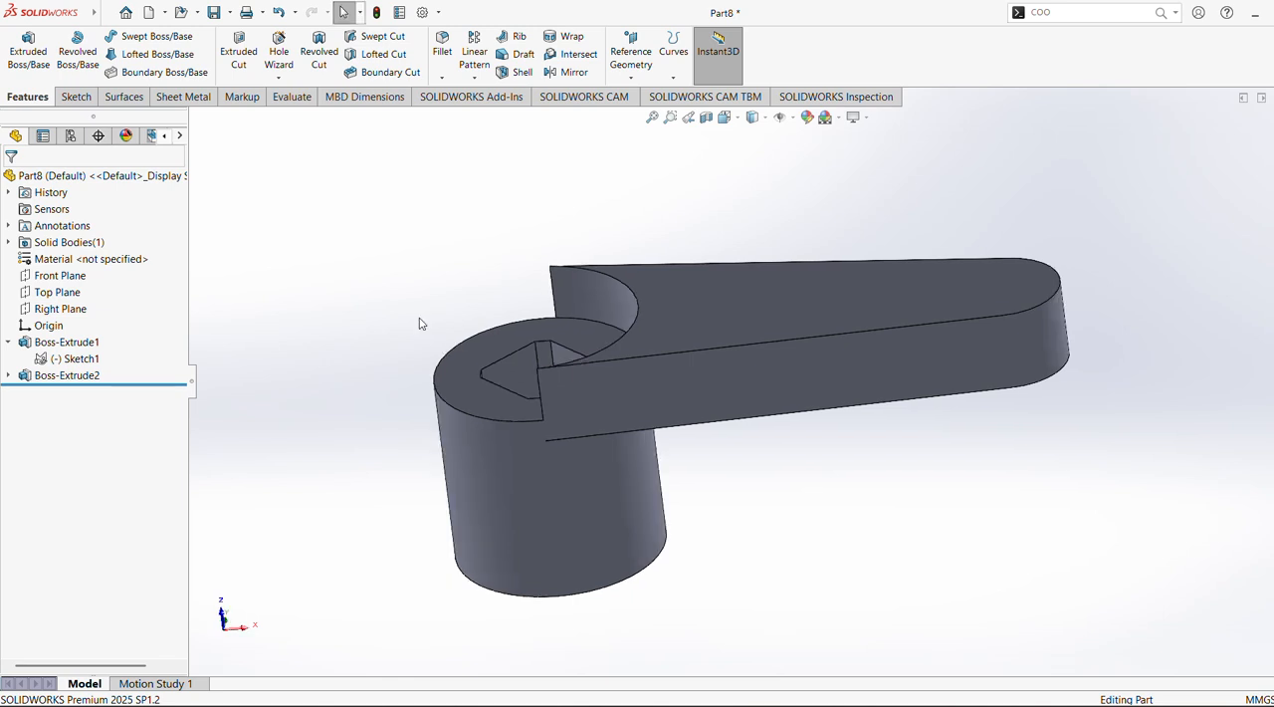
pyautogui.click(63, 296)
pyautogui.moveTo(321, 357); pyautogui.dragTo(390, 230, button='middle')
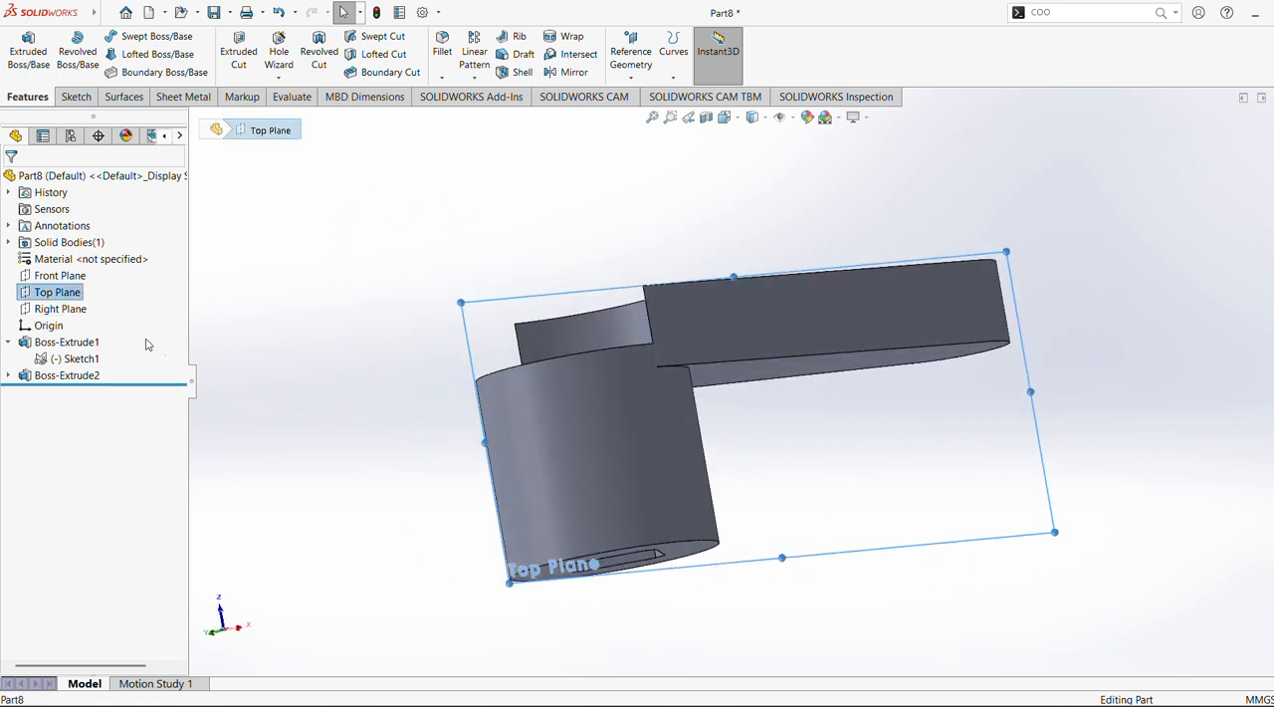
pyautogui.click(58, 276)
pyautogui.moveTo(352, 313); pyautogui.dragTo(349, 393, button='middle')
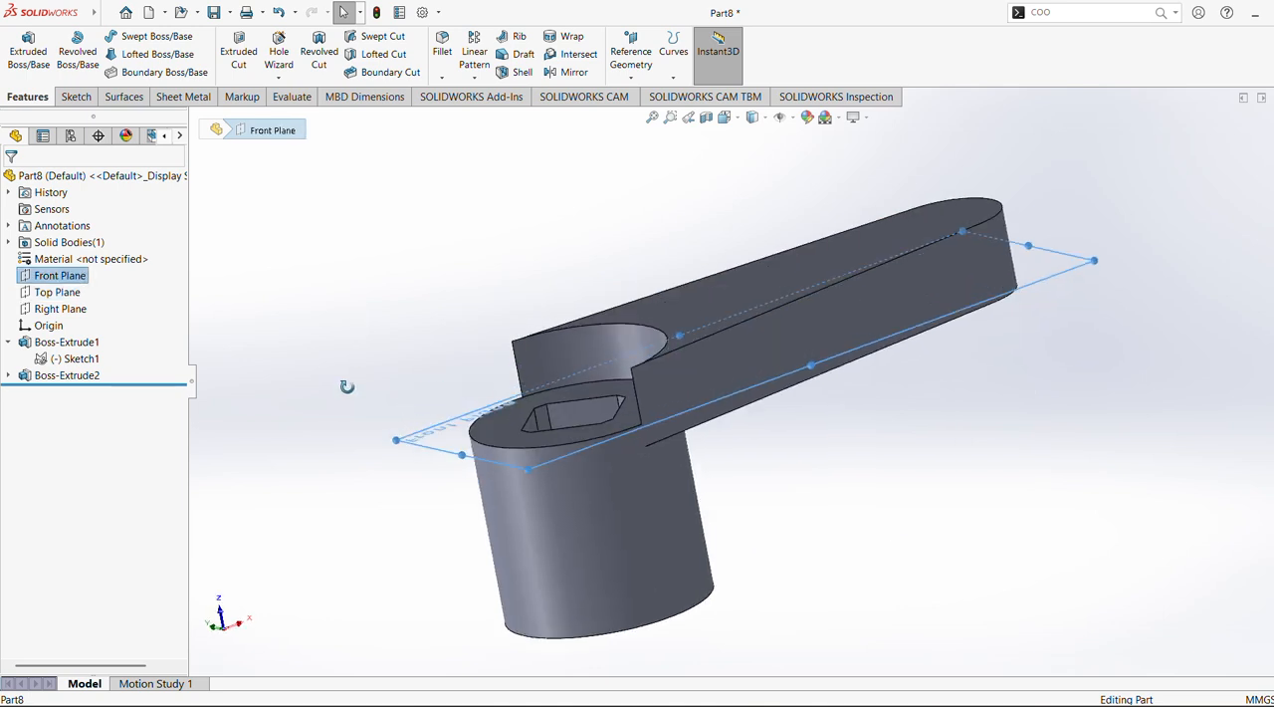
pyautogui.click(76, 294)
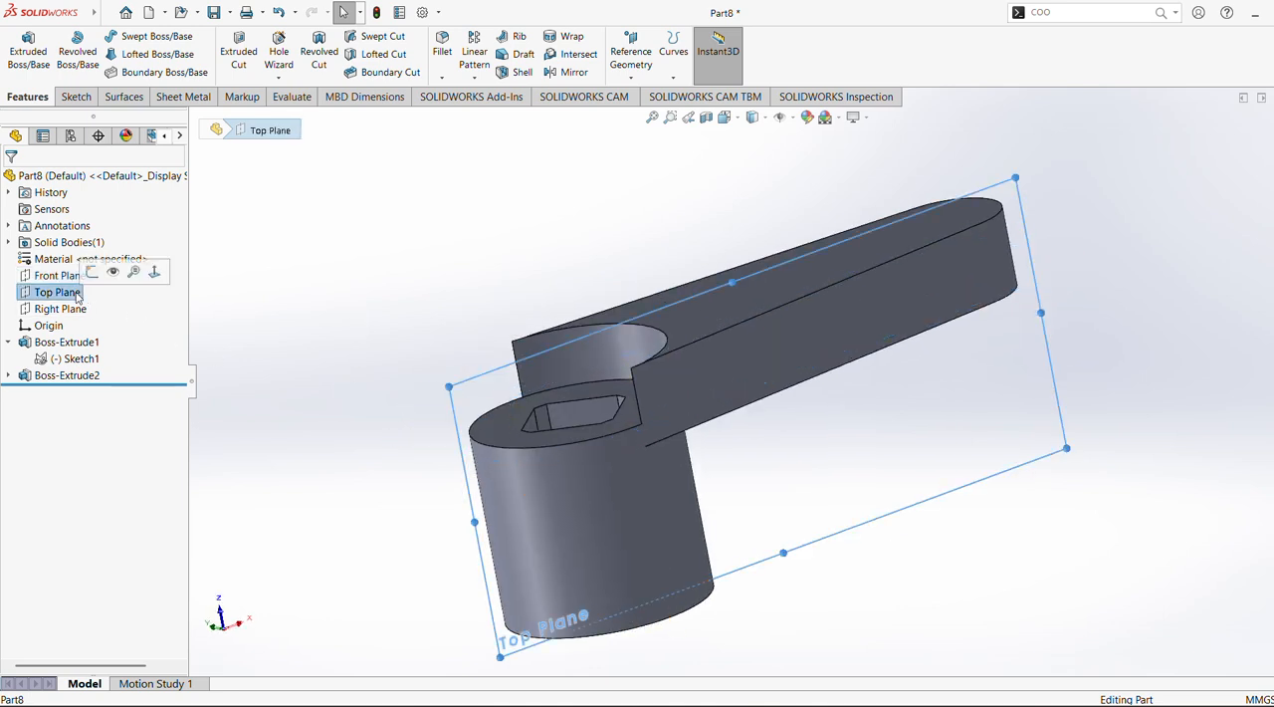
pyautogui.click(91, 272)
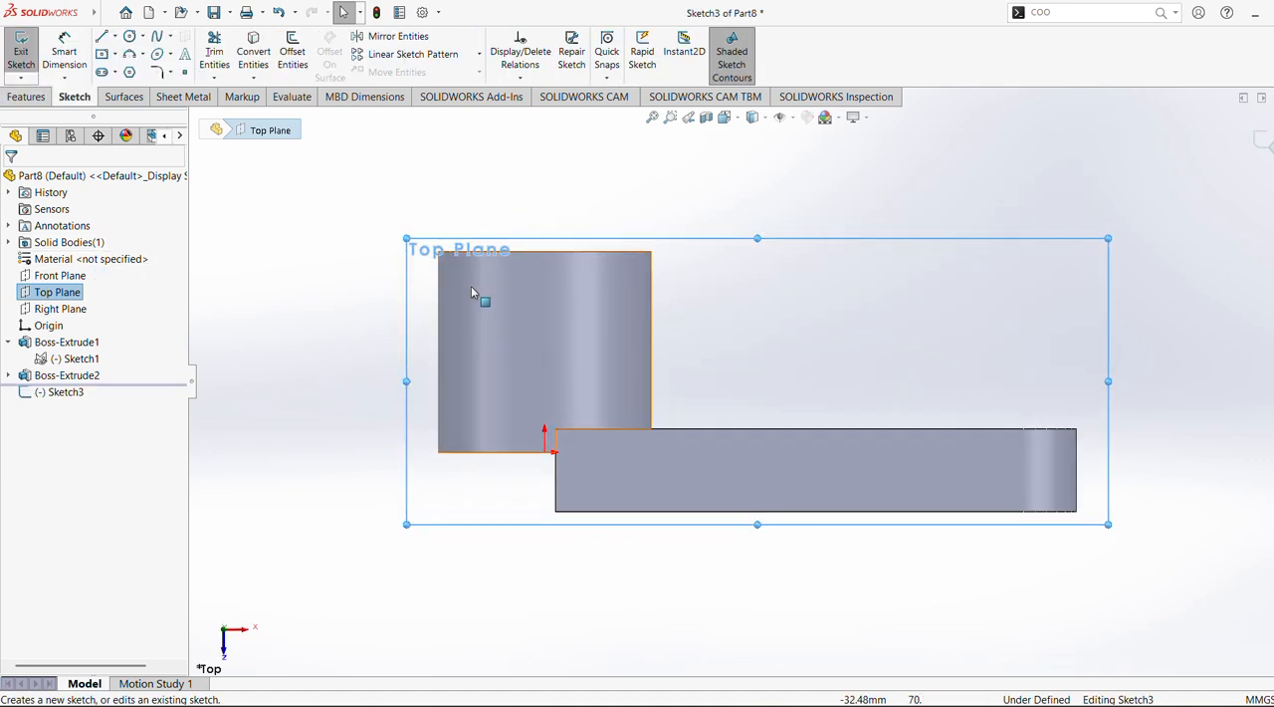
pyautogui.rightClick(77, 294)
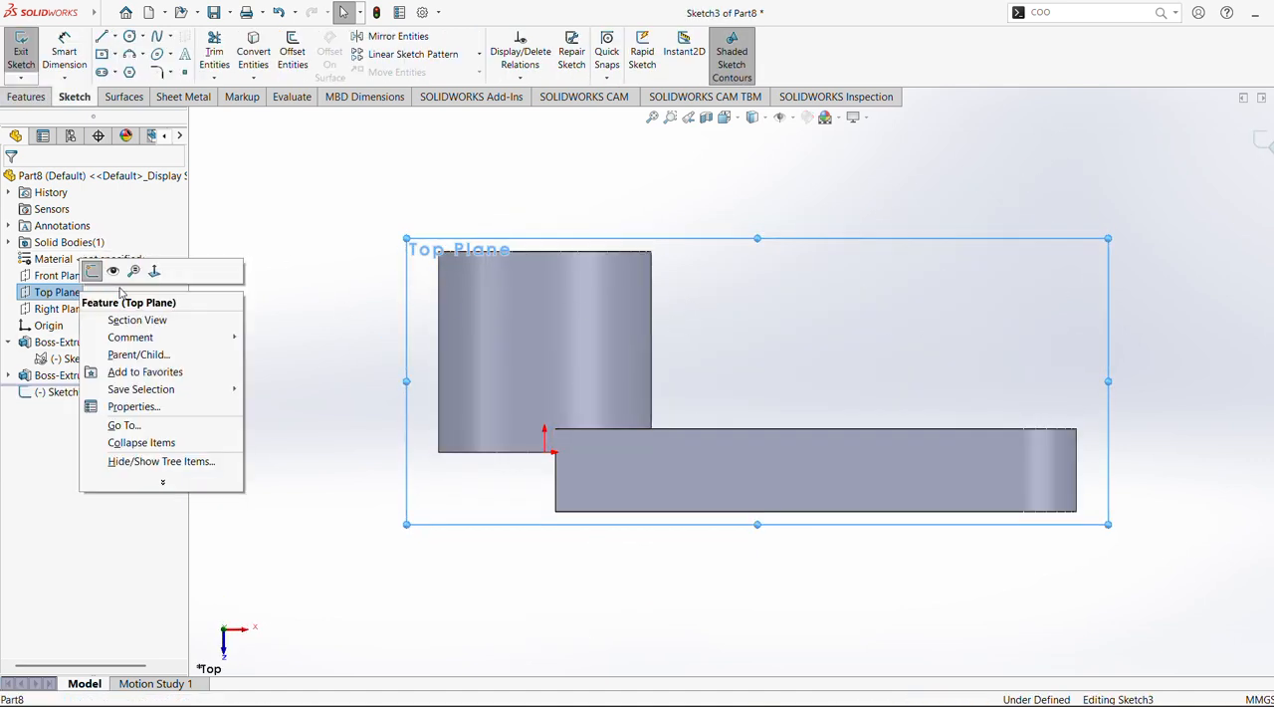
pyautogui.click(131, 269)
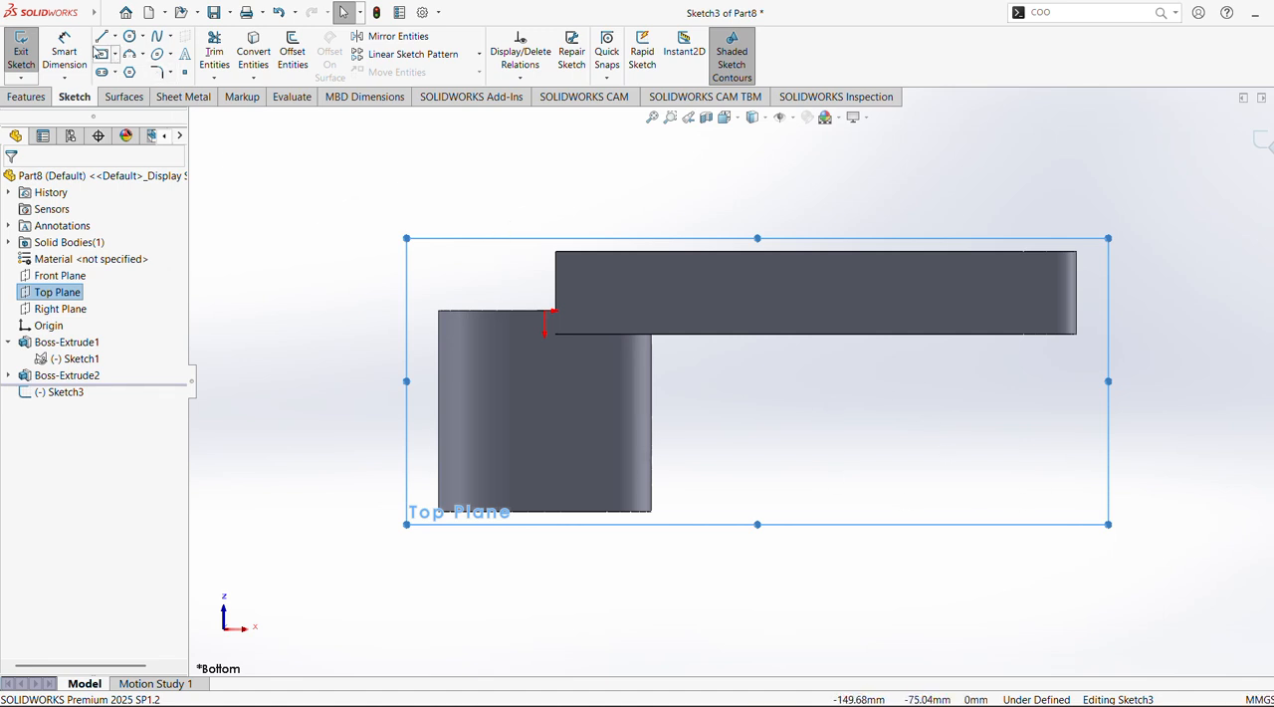
# Sketch a stepped line profile along the arm, dimension its slope's start 75 mm from the origin, and delete the 125 mm dimension
pyautogui.click(101, 37)
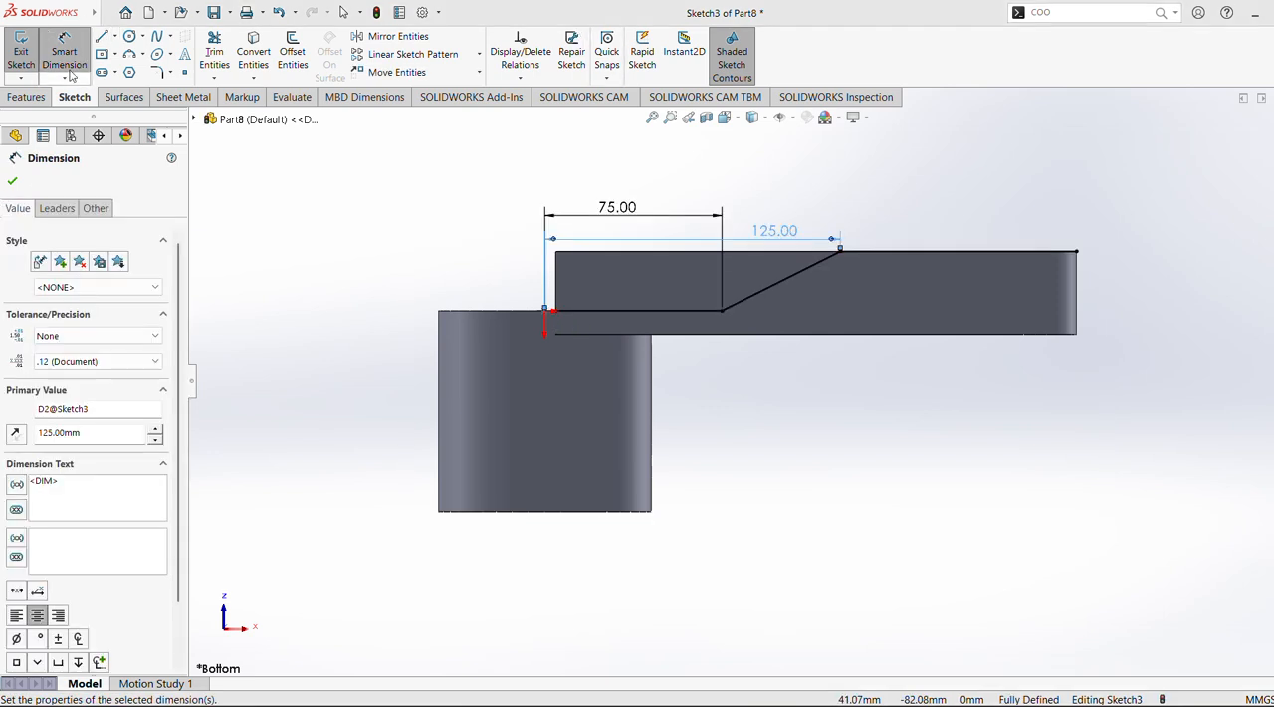
pyautogui.click(70, 54)
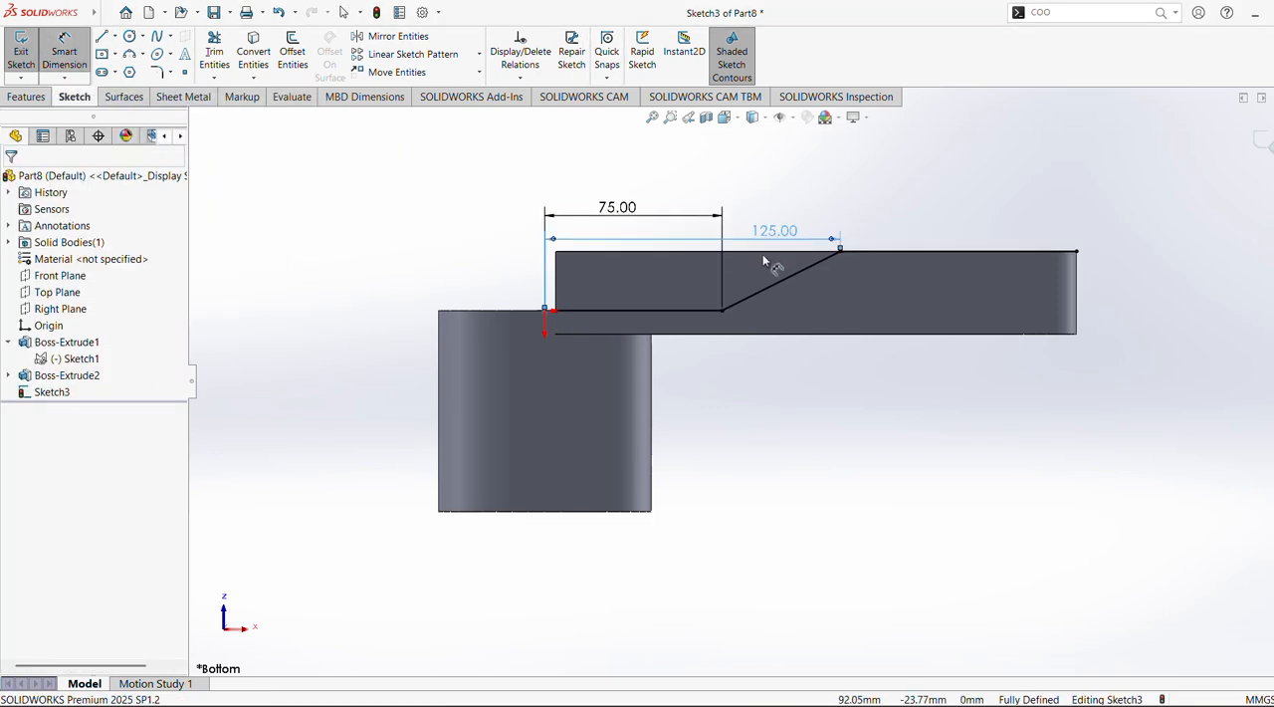
pyautogui.click(785, 229)
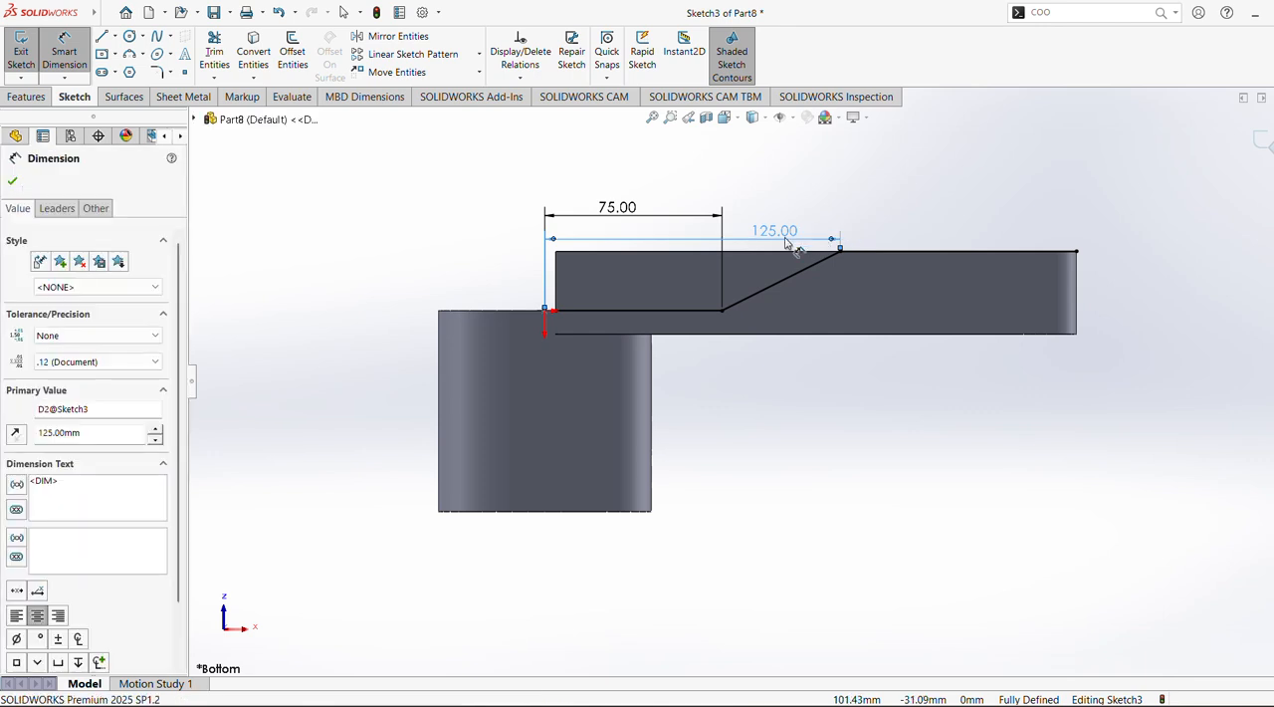
pyautogui.press('Delete')
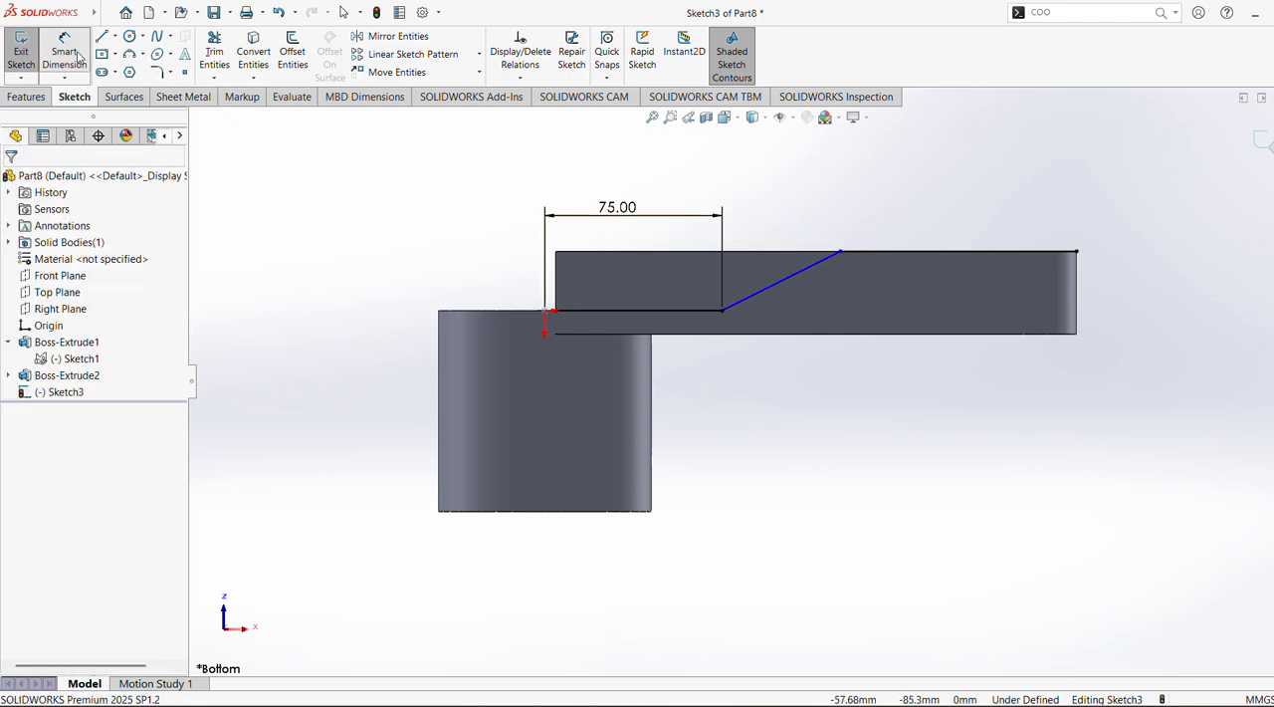
# Dimension the horizontal distance between the two ends of the sloped segment as 50 mm
pyautogui.click(68, 45)
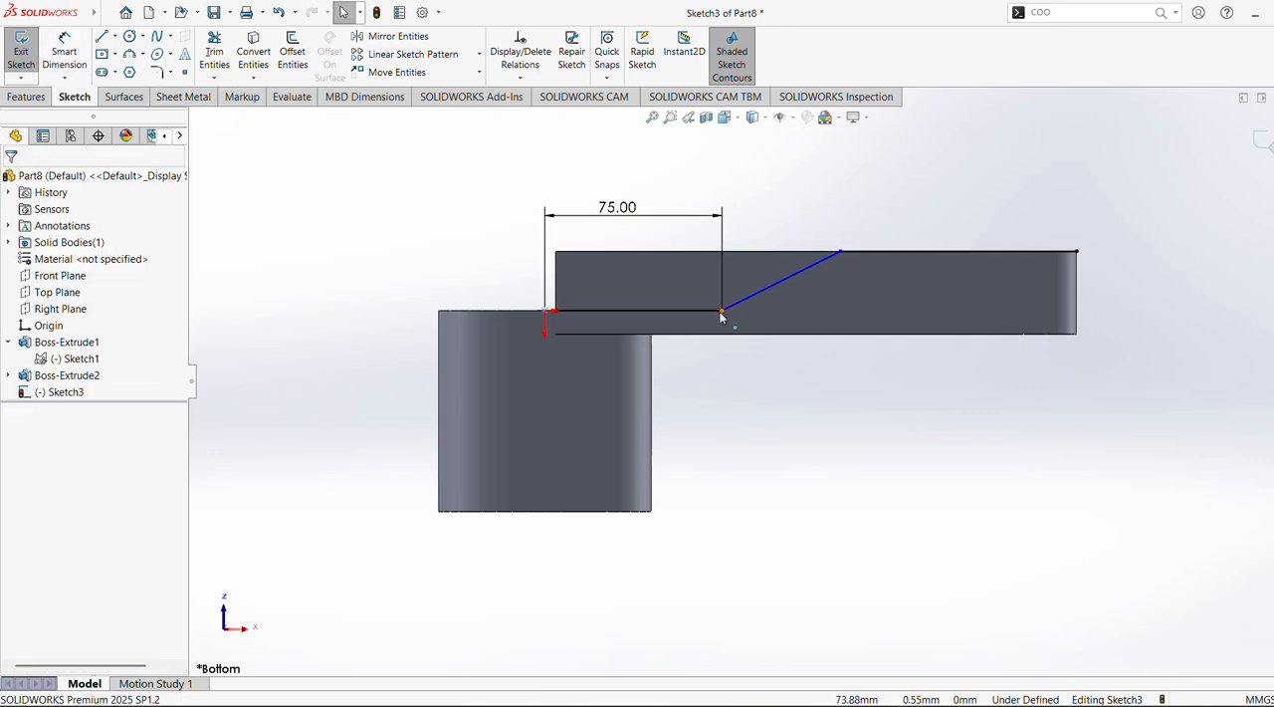
pyautogui.click(64, 52)
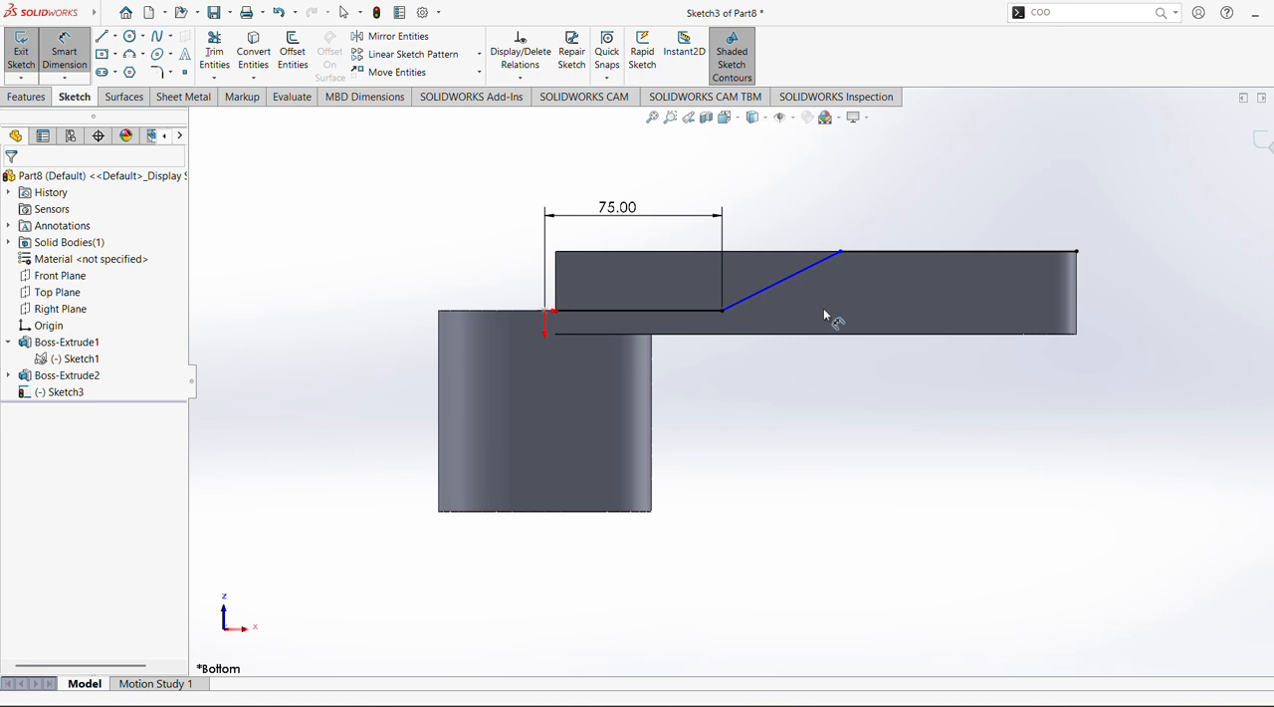
pyautogui.click(727, 316)
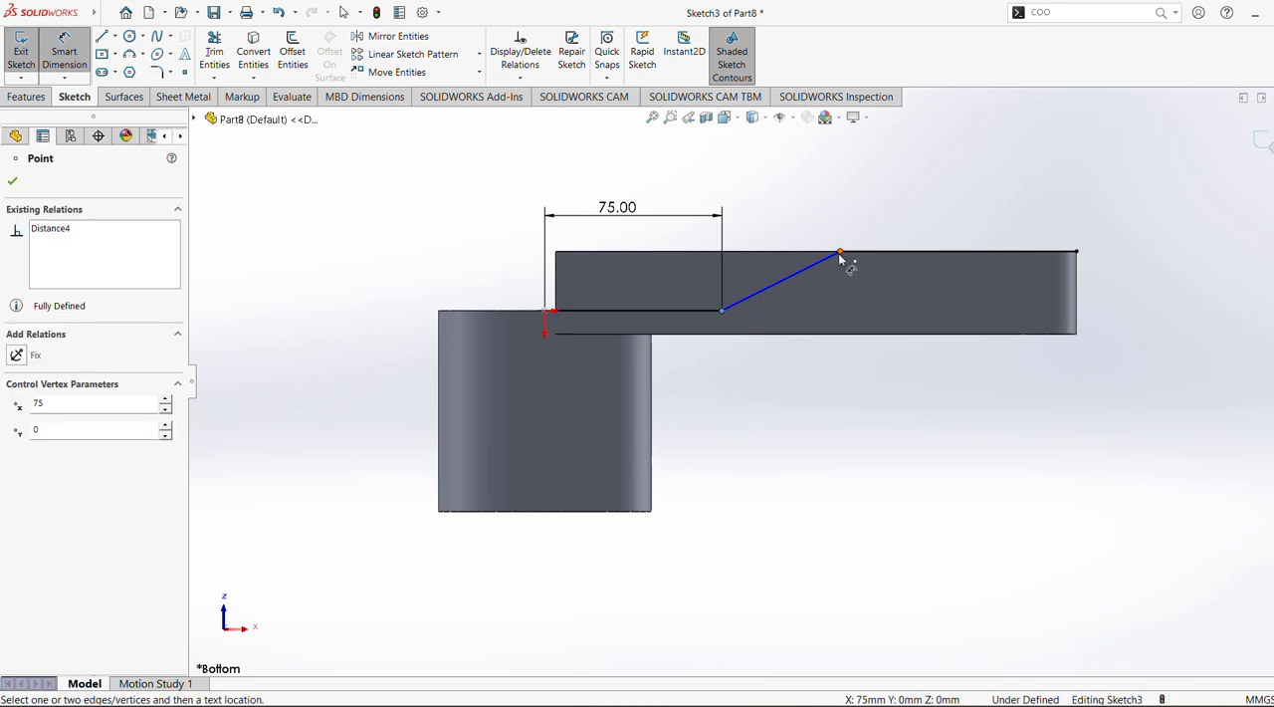
pyautogui.click(841, 255)
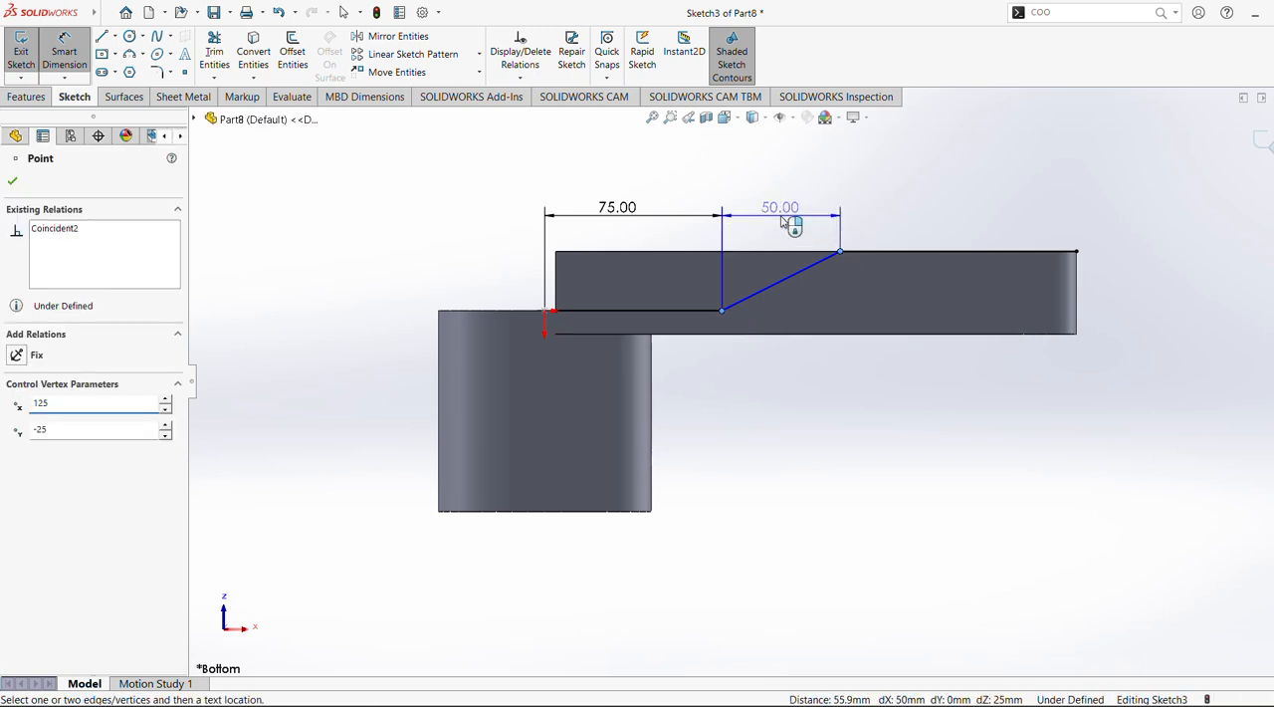
pyautogui.click(815, 223)
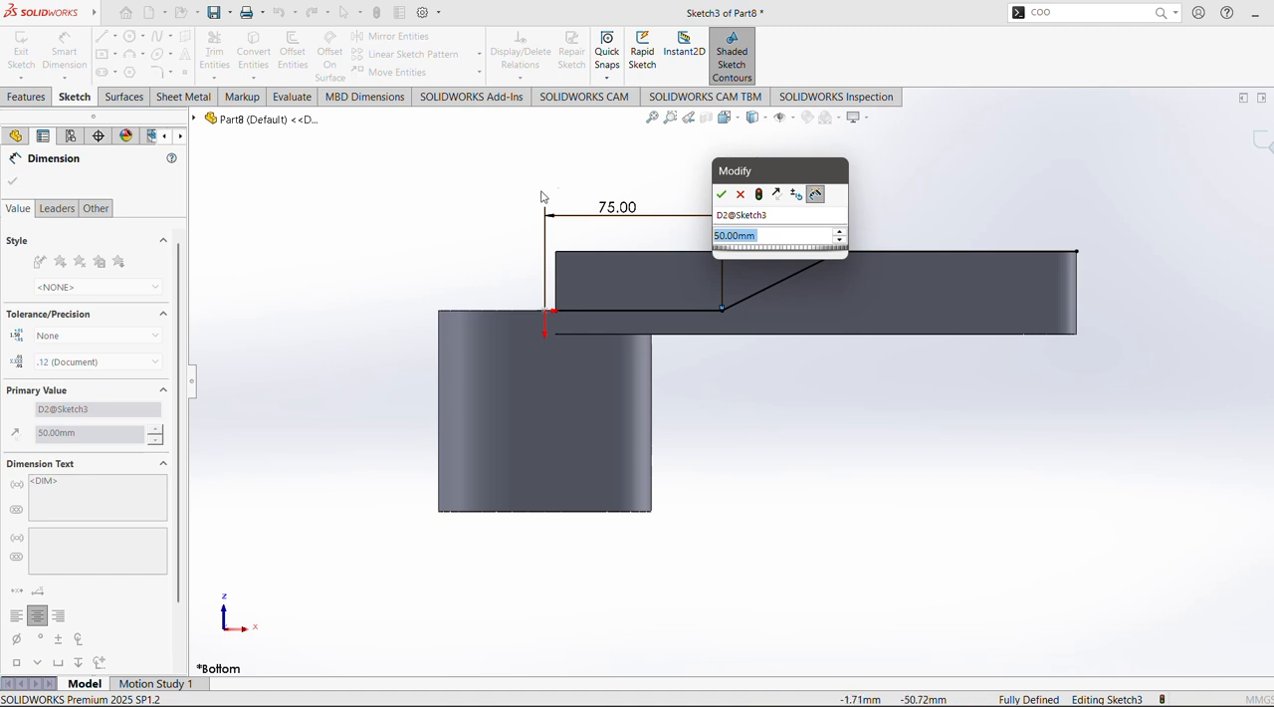
pyautogui.click(721, 193)
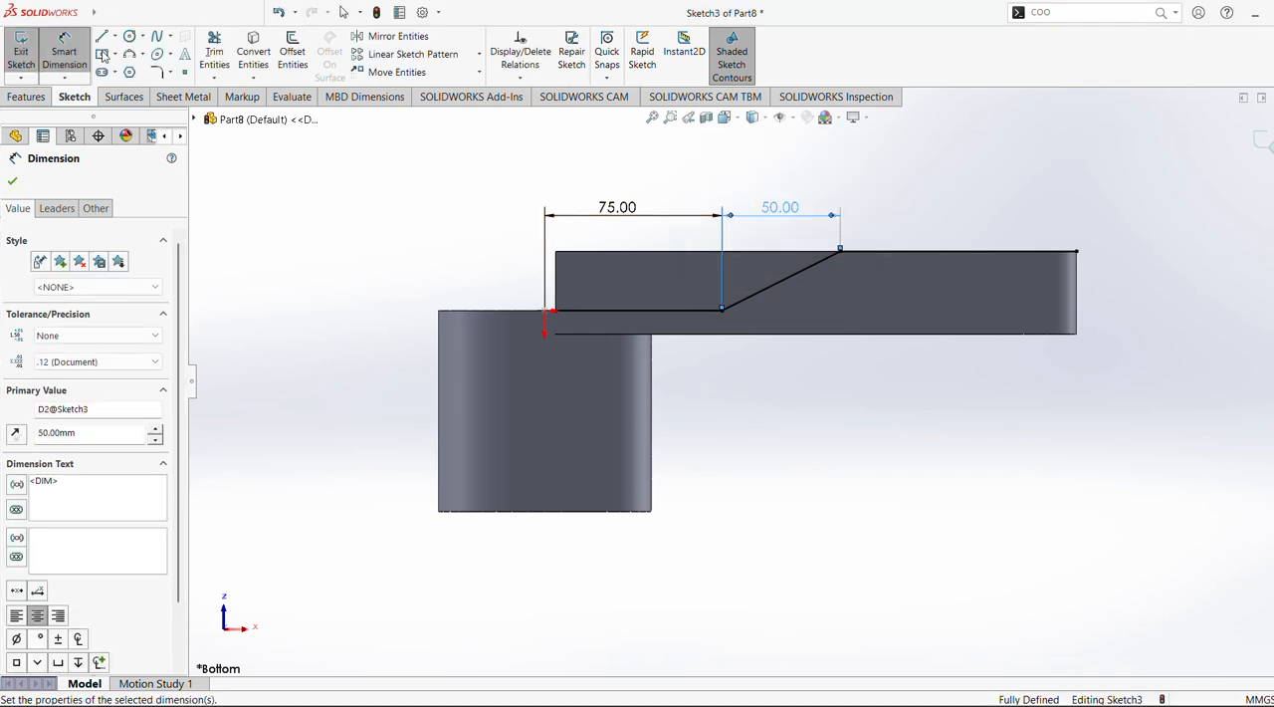
# Round both corners of the sloped segment with 70 mm sketch fillets
pyautogui.click(156, 72)
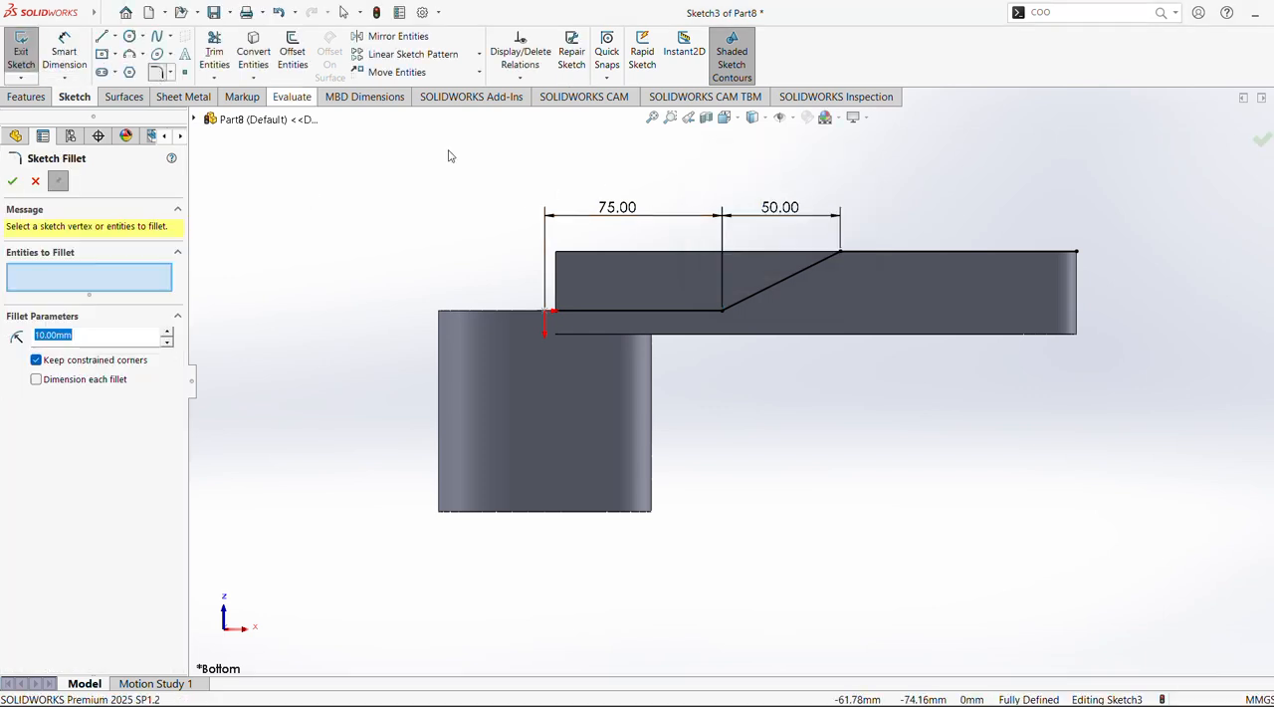
pyautogui.click(720, 310)
pyautogui.click(841, 254)
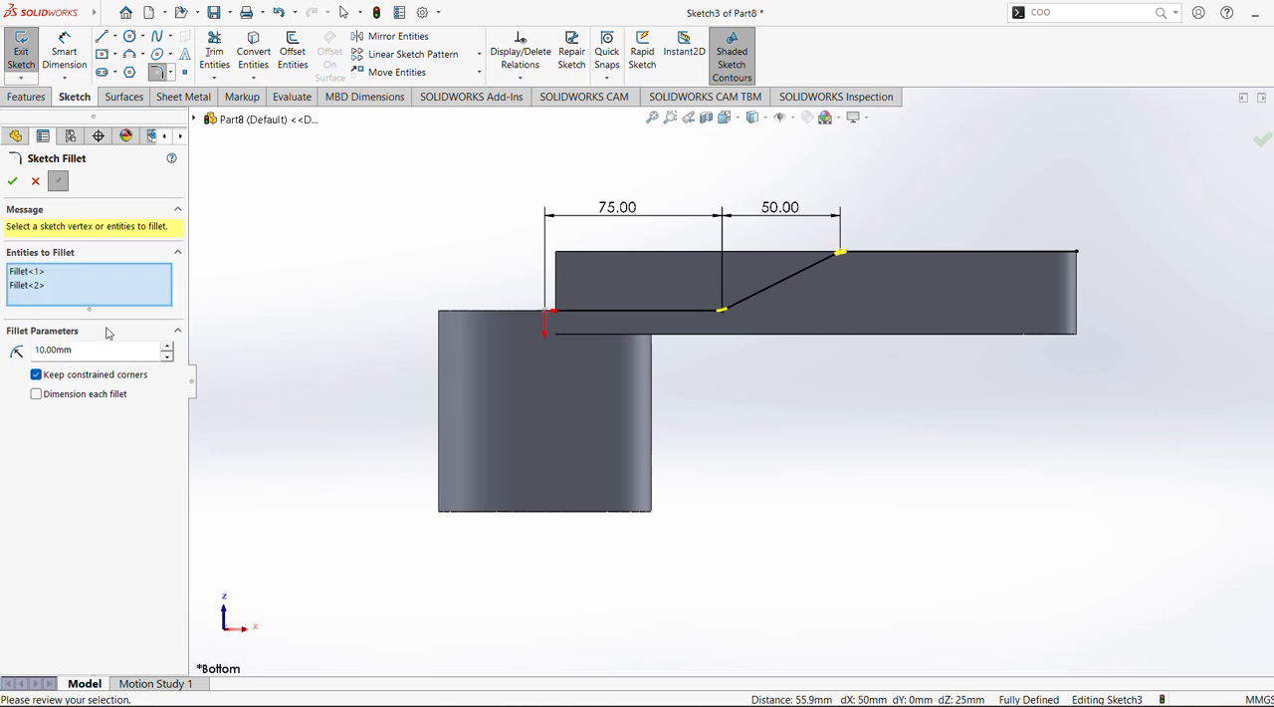
pyautogui.click(168, 346)
pyautogui.click(168, 347)
pyautogui.click(169, 346)
pyautogui.click(168, 347)
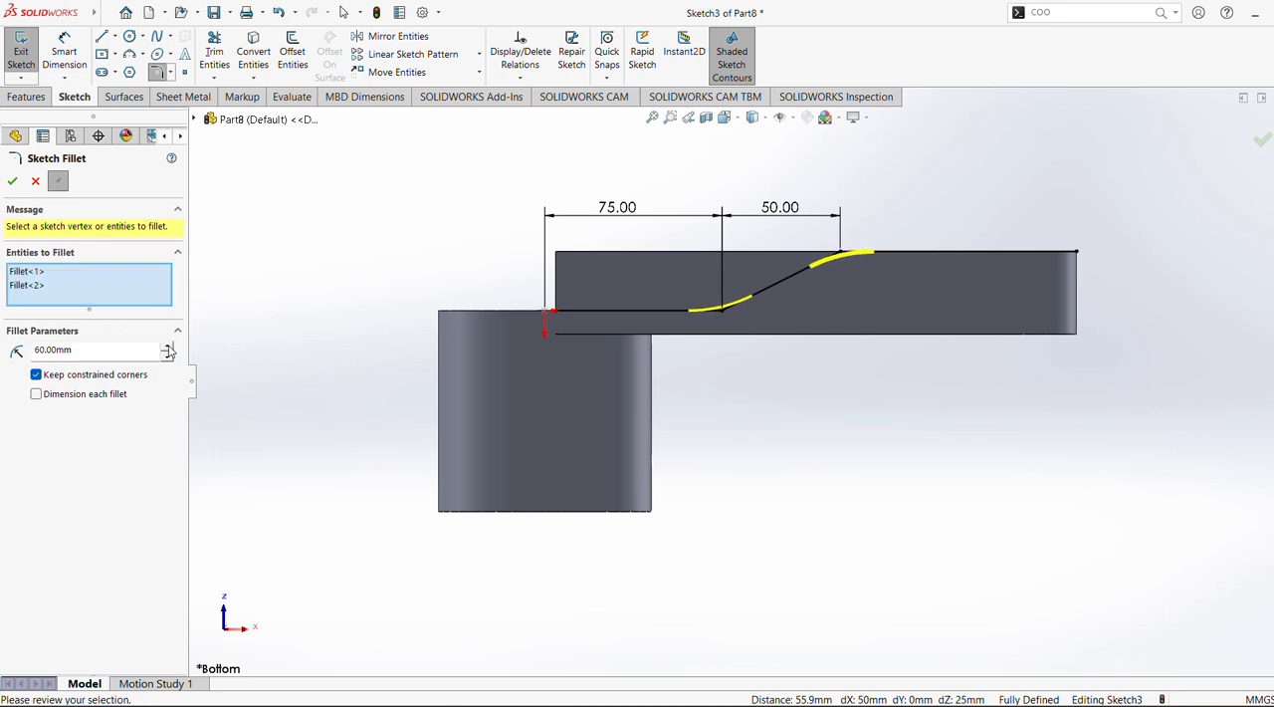
pyautogui.click(168, 346)
pyautogui.click(169, 346)
pyautogui.click(168, 346)
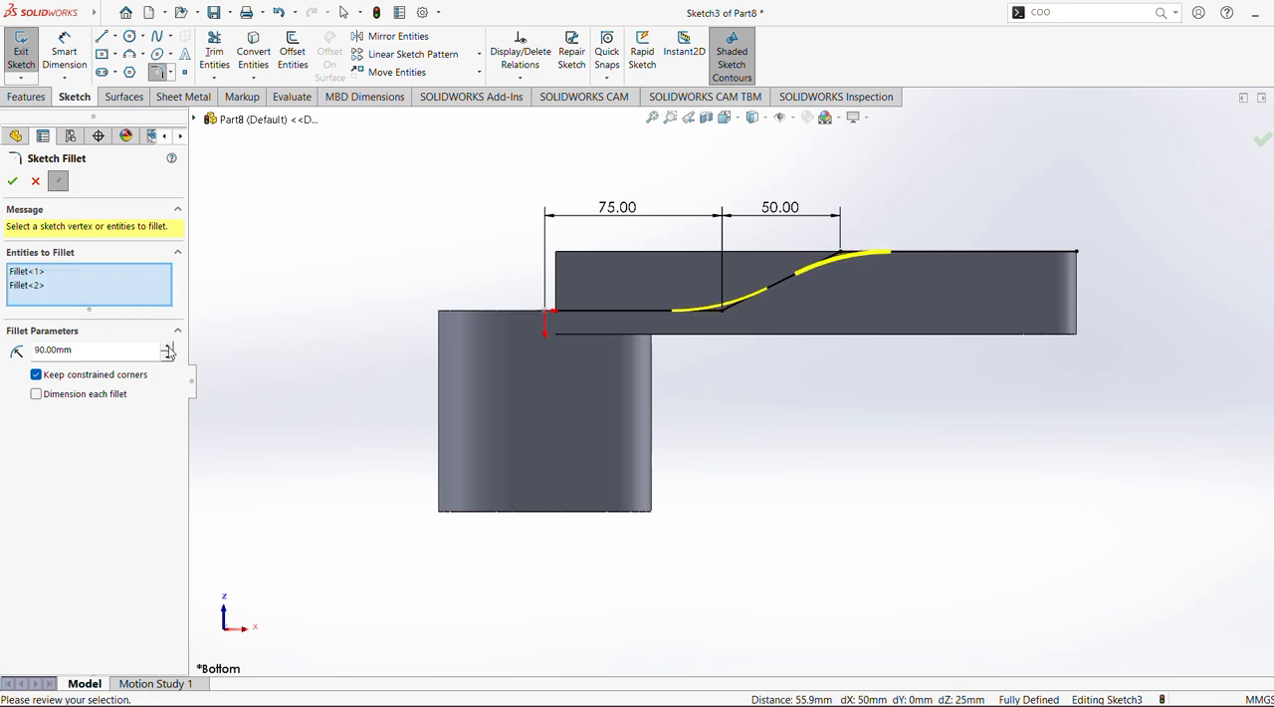
pyautogui.click(168, 356)
pyautogui.click(167, 357)
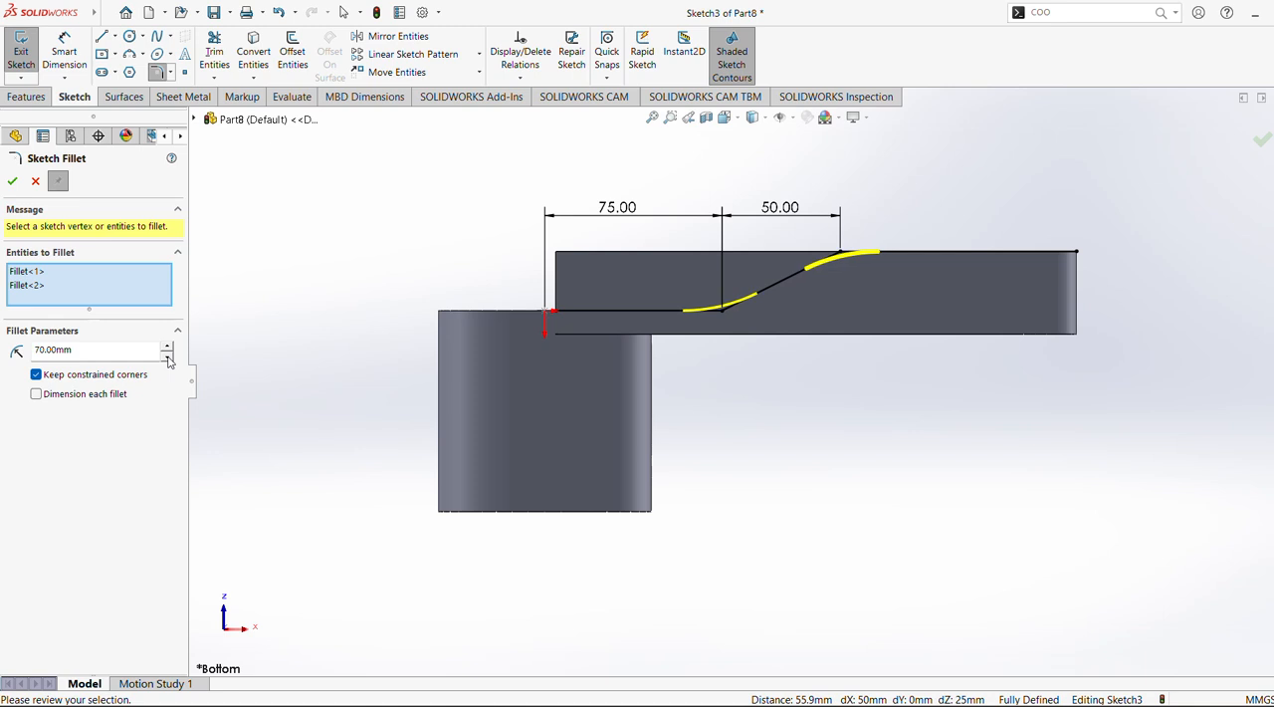
pyautogui.click(20, 184)
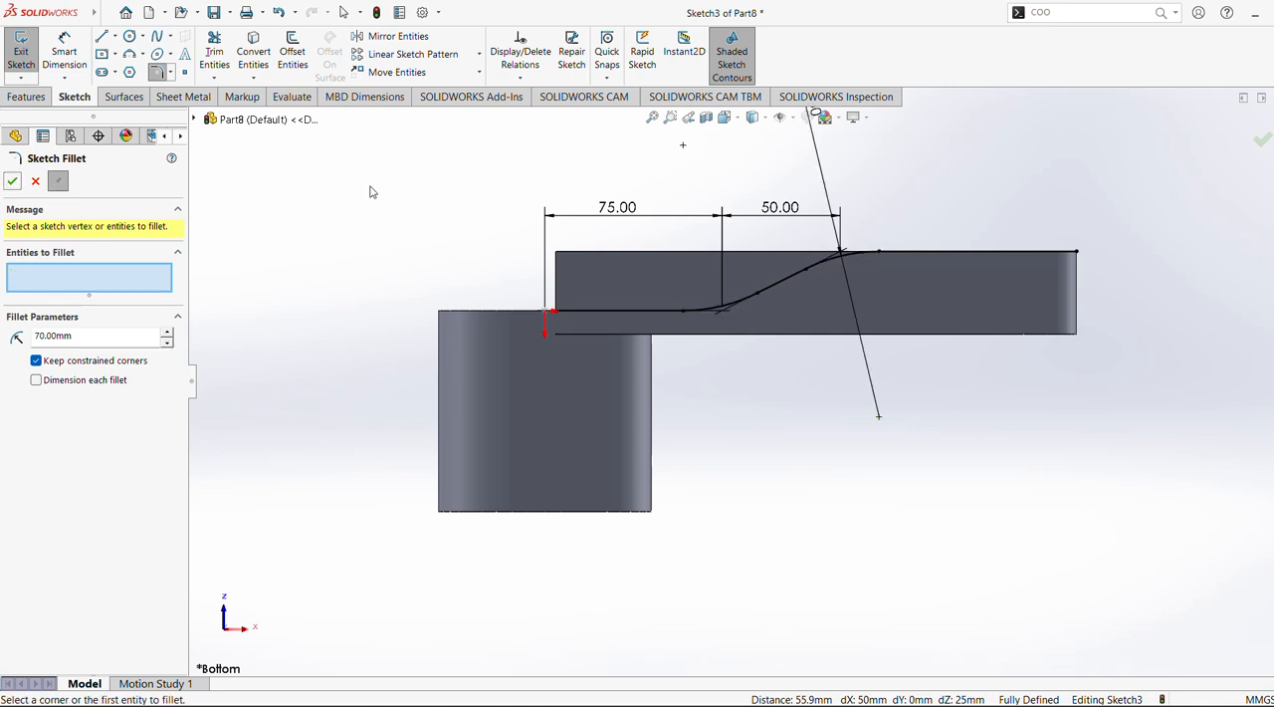
pyautogui.click(33, 182)
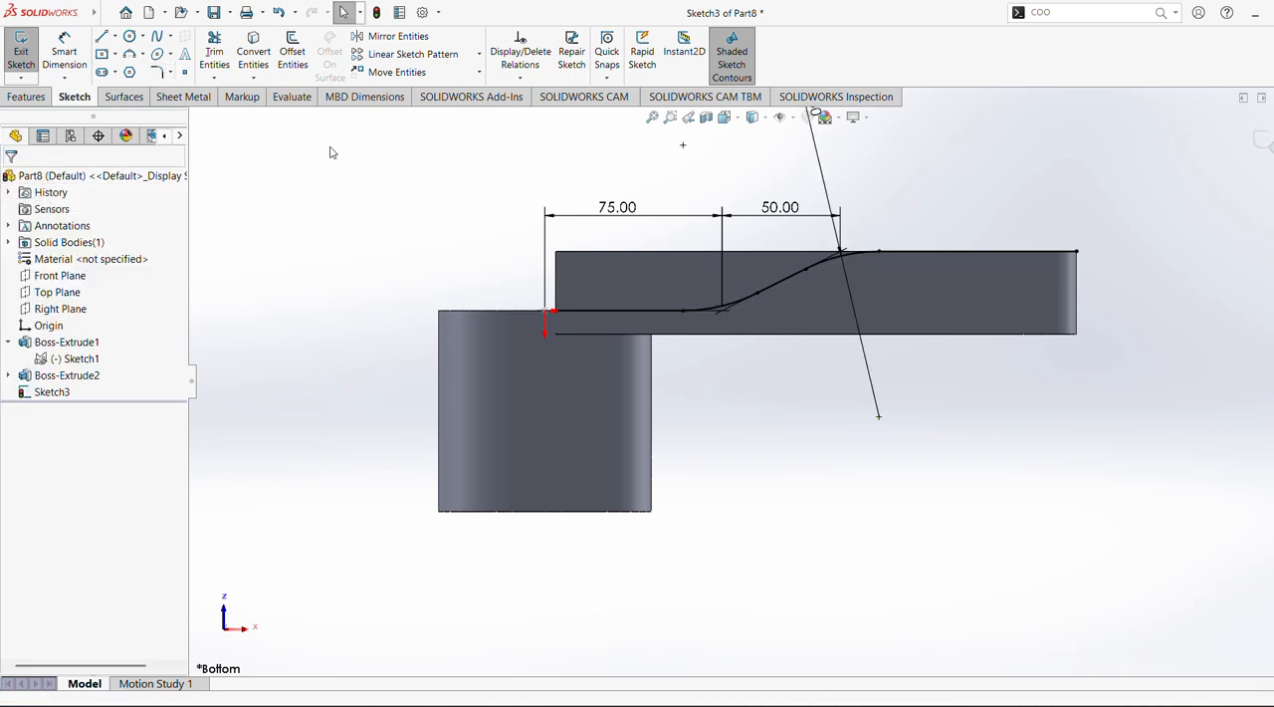
# Offset the whole filleted profile chain by 10 mm, reversed so the copy lies below the original
pyautogui.click(293, 57)
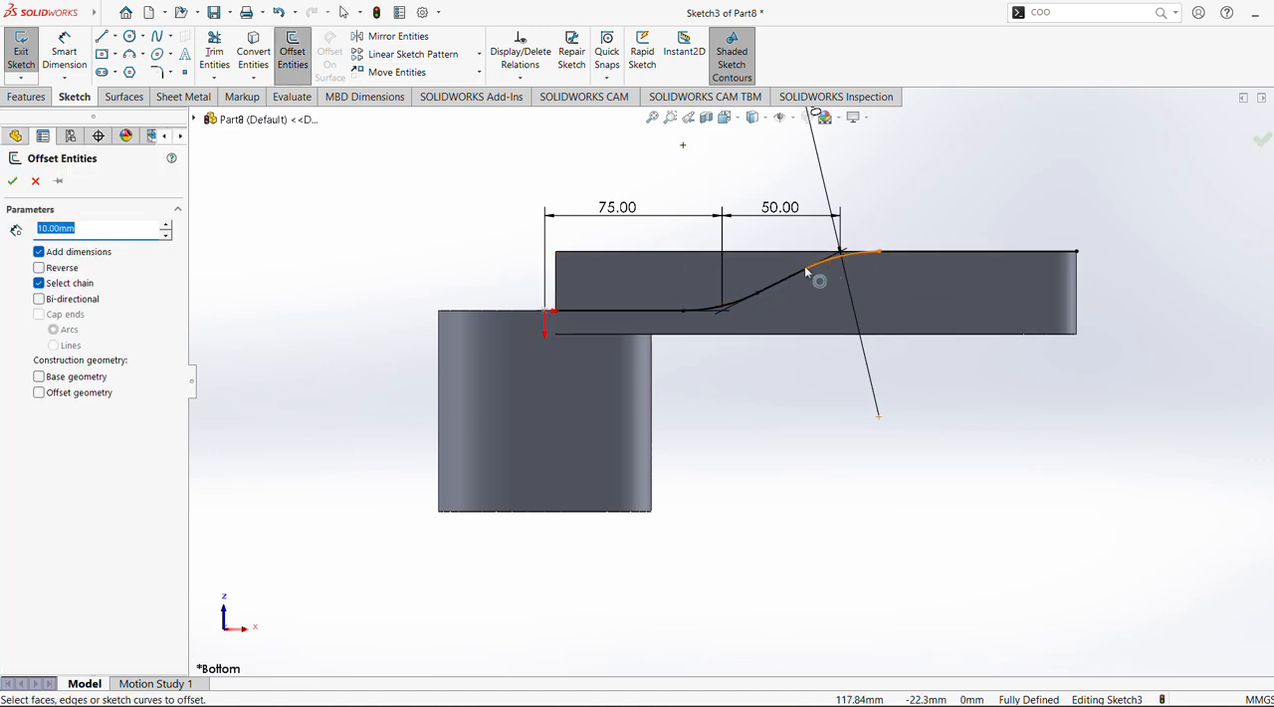
pyautogui.click(651, 315)
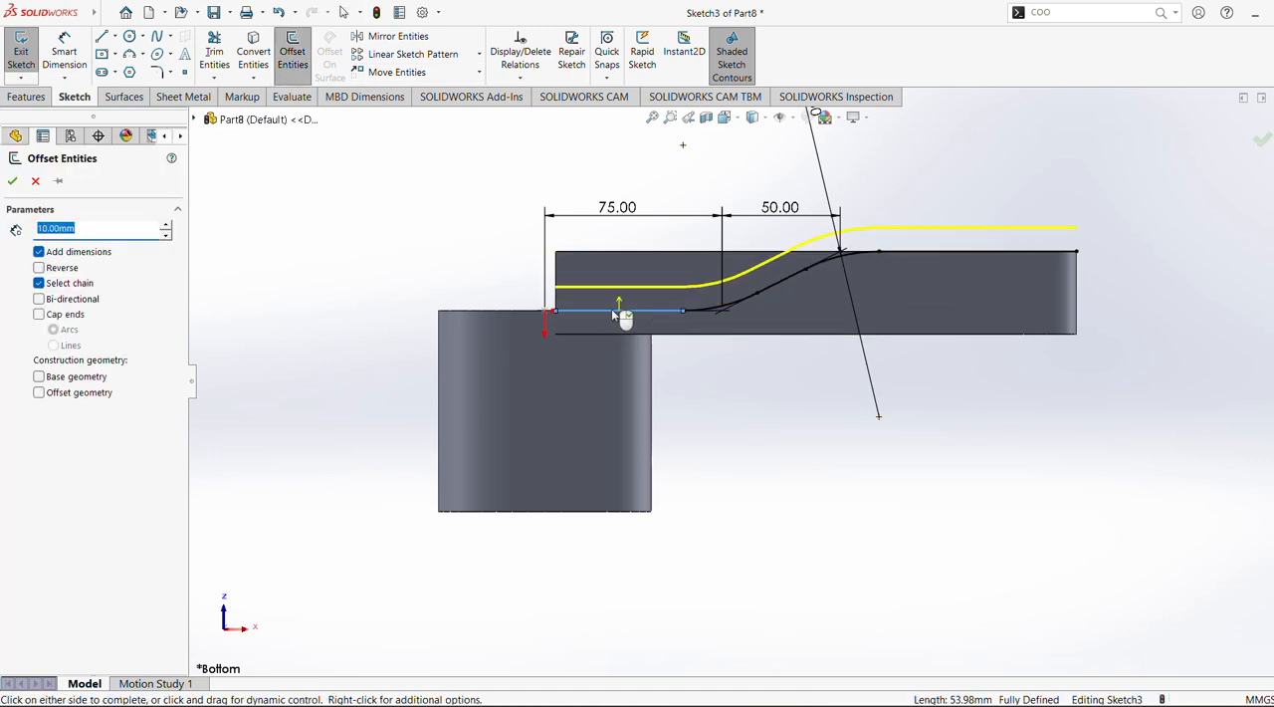
pyautogui.click(40, 268)
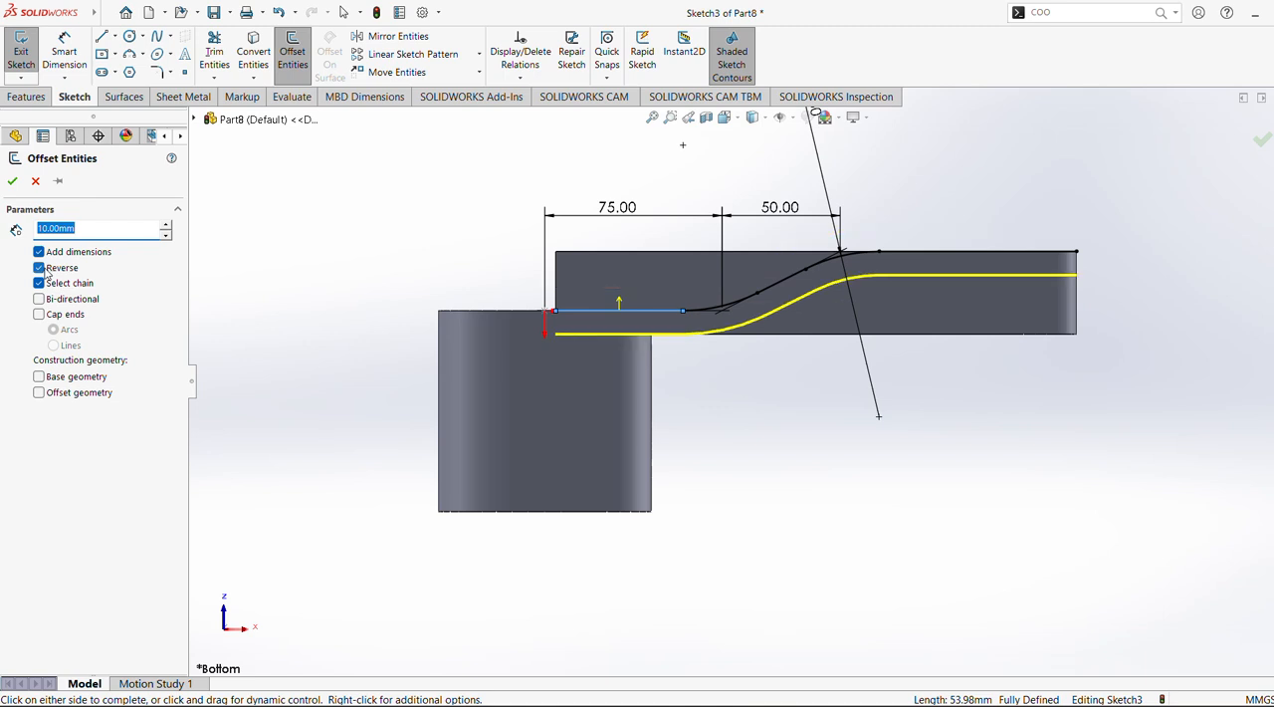
pyautogui.click(12, 180)
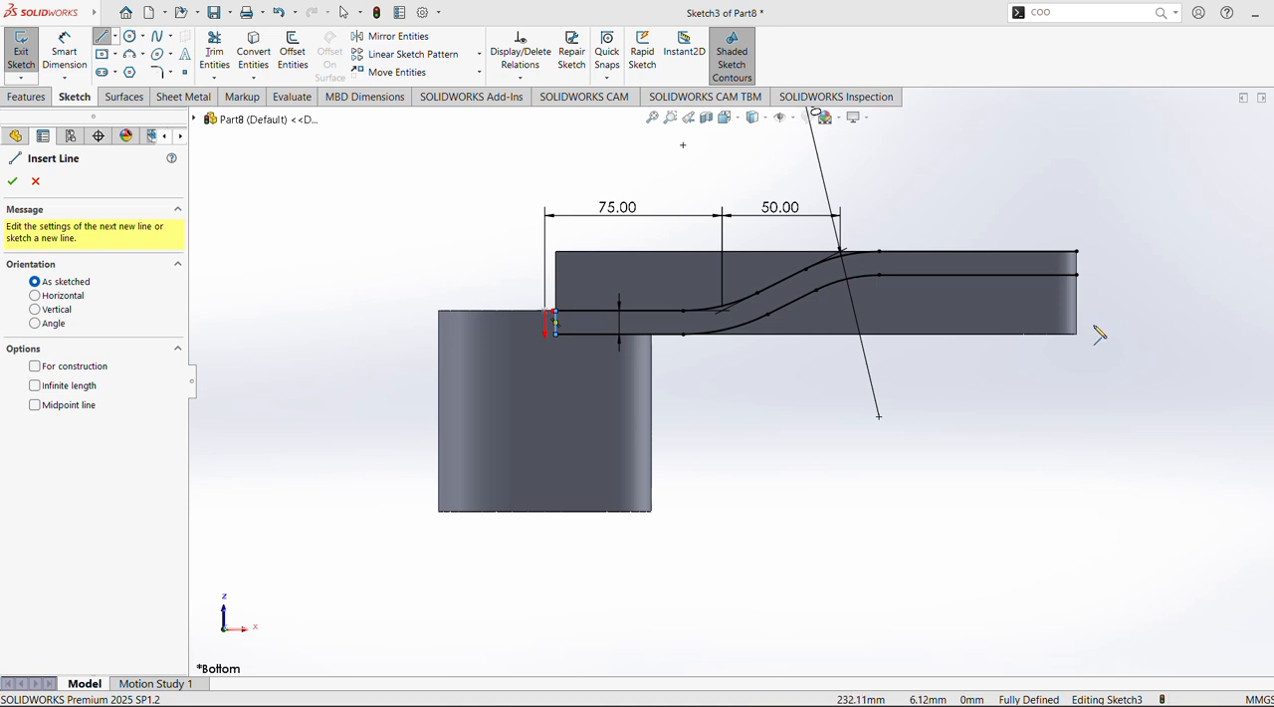
# Close the offset profile with vertical lines joining the two curves at both ends
pyautogui.click(1075, 275)
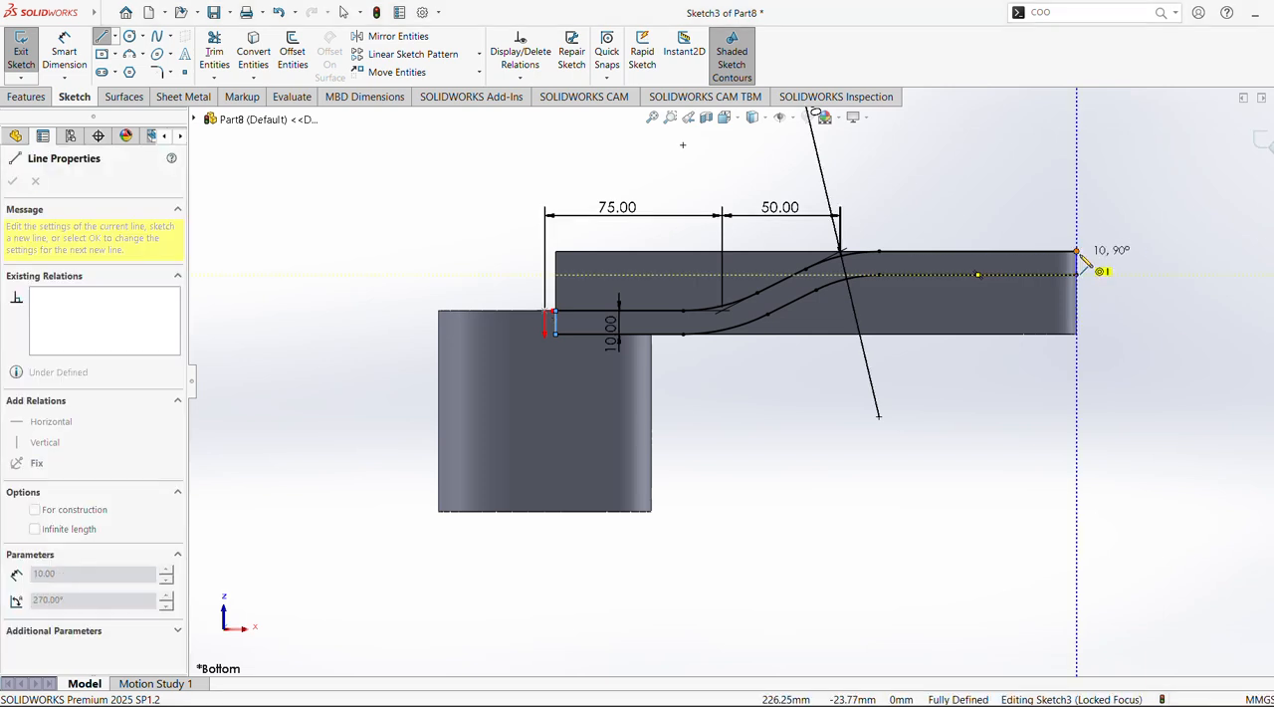
pyautogui.click(1076, 250)
pyautogui.click(13, 180)
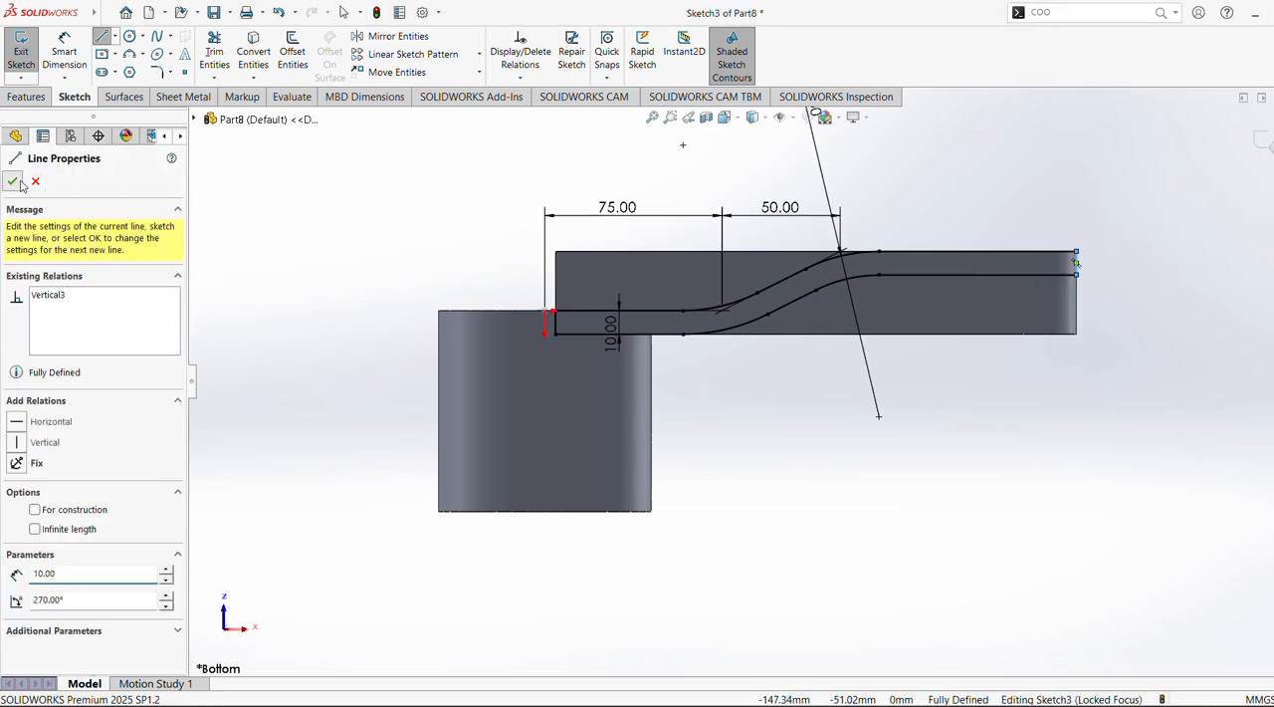
# Start an extruded cut from the sketch and choose the region between the offset curves as its contour
pyautogui.click(30, 97)
pyautogui.click(239, 52)
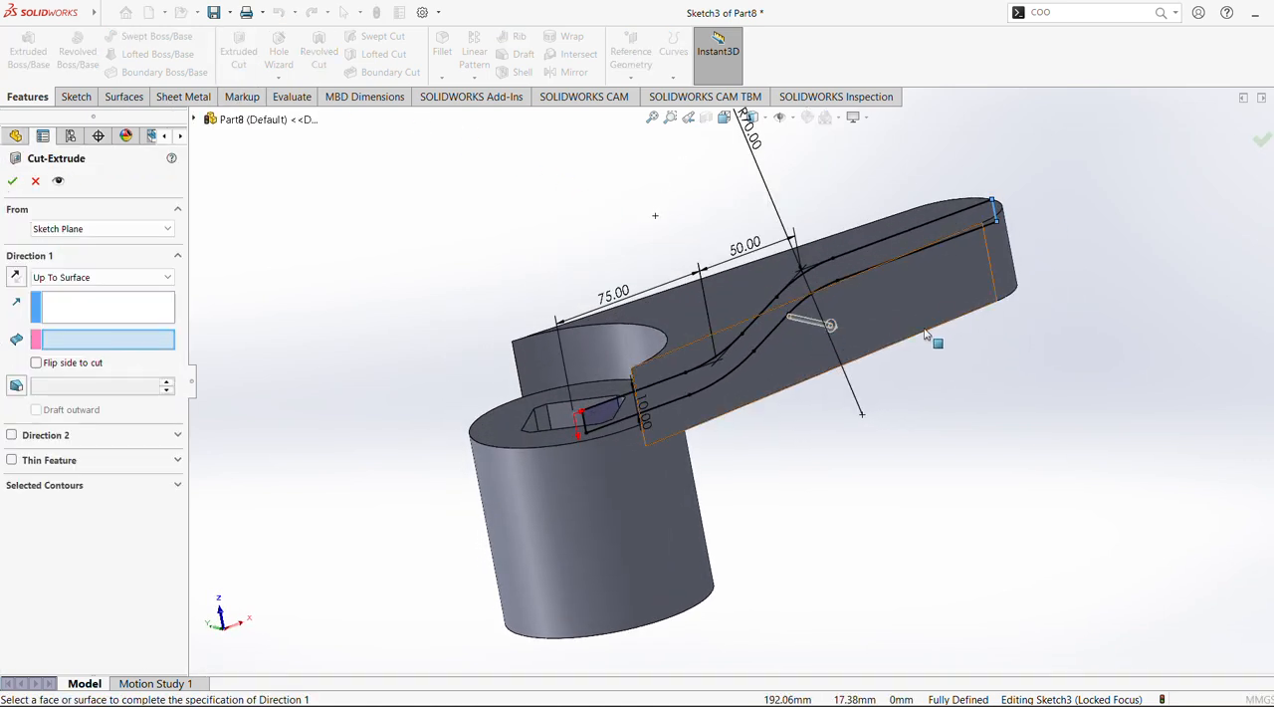
pyautogui.moveTo(818, 341)
pyautogui.mouseDown(button='middle')
pyautogui.moveTo(818, 437)
pyautogui.moveTo(834, 343)
pyautogui.mouseUp(button='middle')
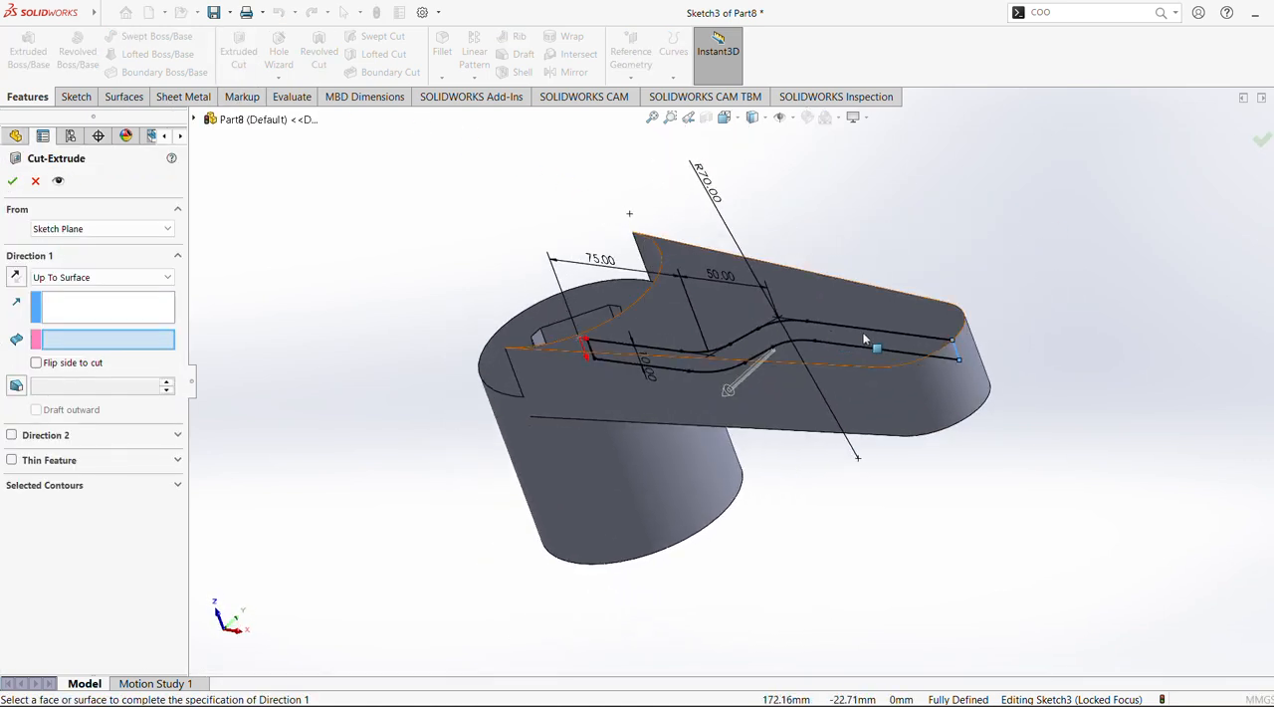
pyautogui.click(97, 485)
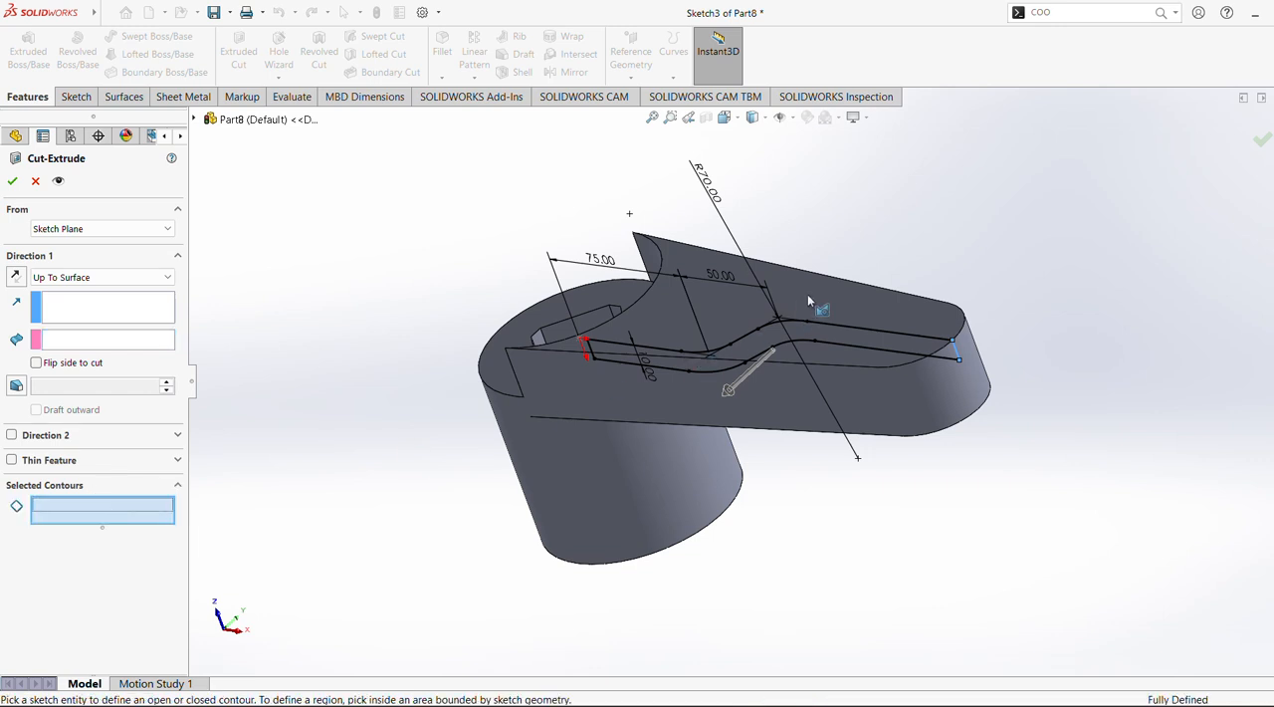
pyautogui.click(852, 347)
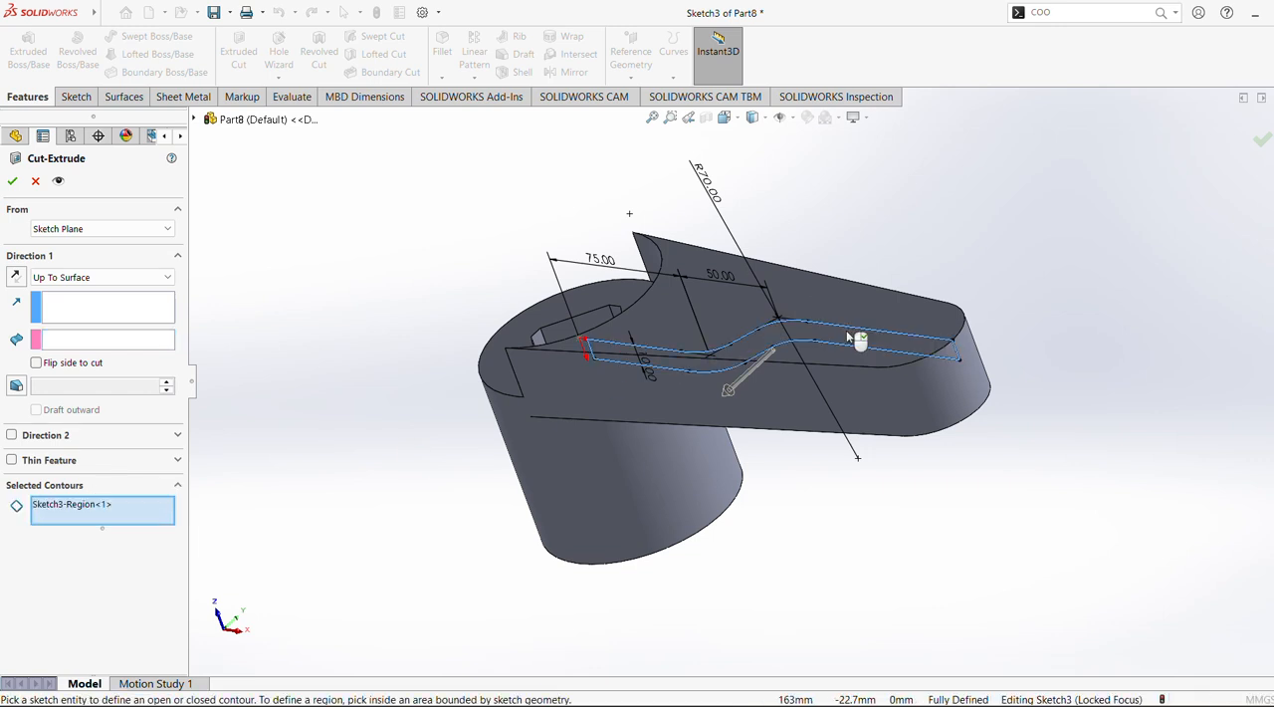
# Try a Blind end condition for the first direction of the cut
pyautogui.click(114, 284)
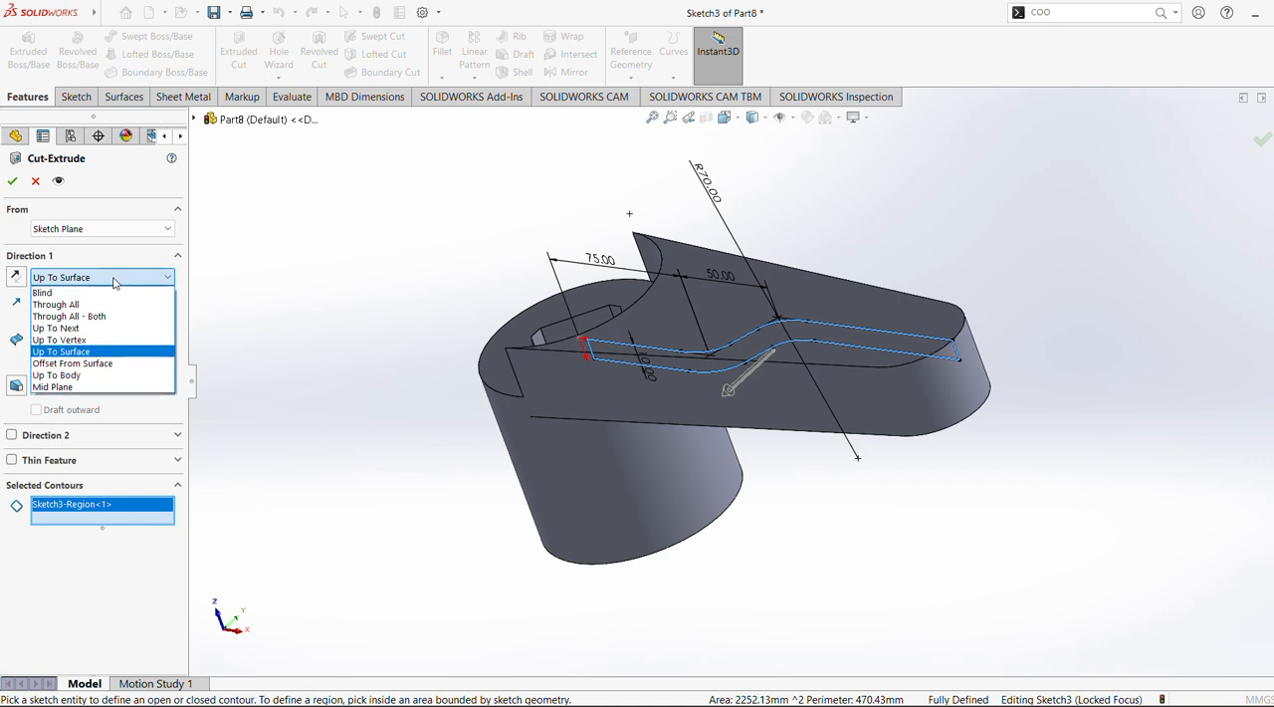
pyautogui.click(60, 289)
pyautogui.moveTo(772, 434); pyautogui.dragTo(792, 424, button='middle')
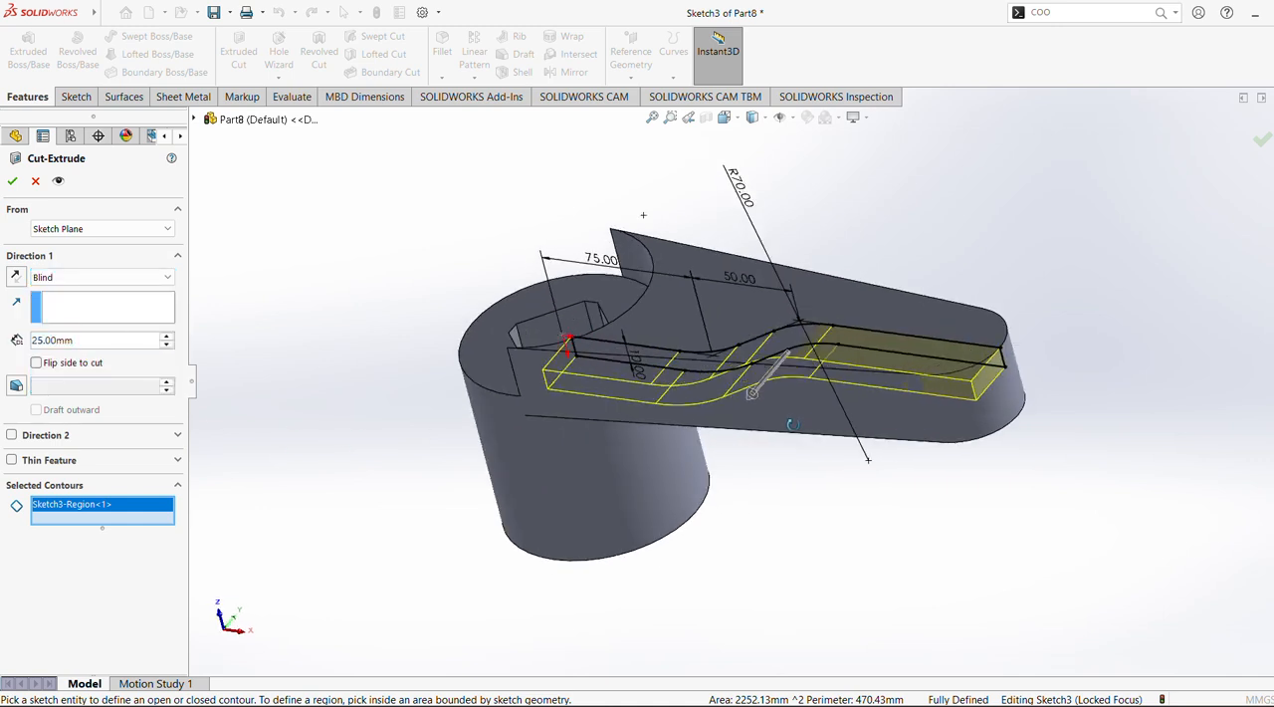
pyautogui.click(131, 441)
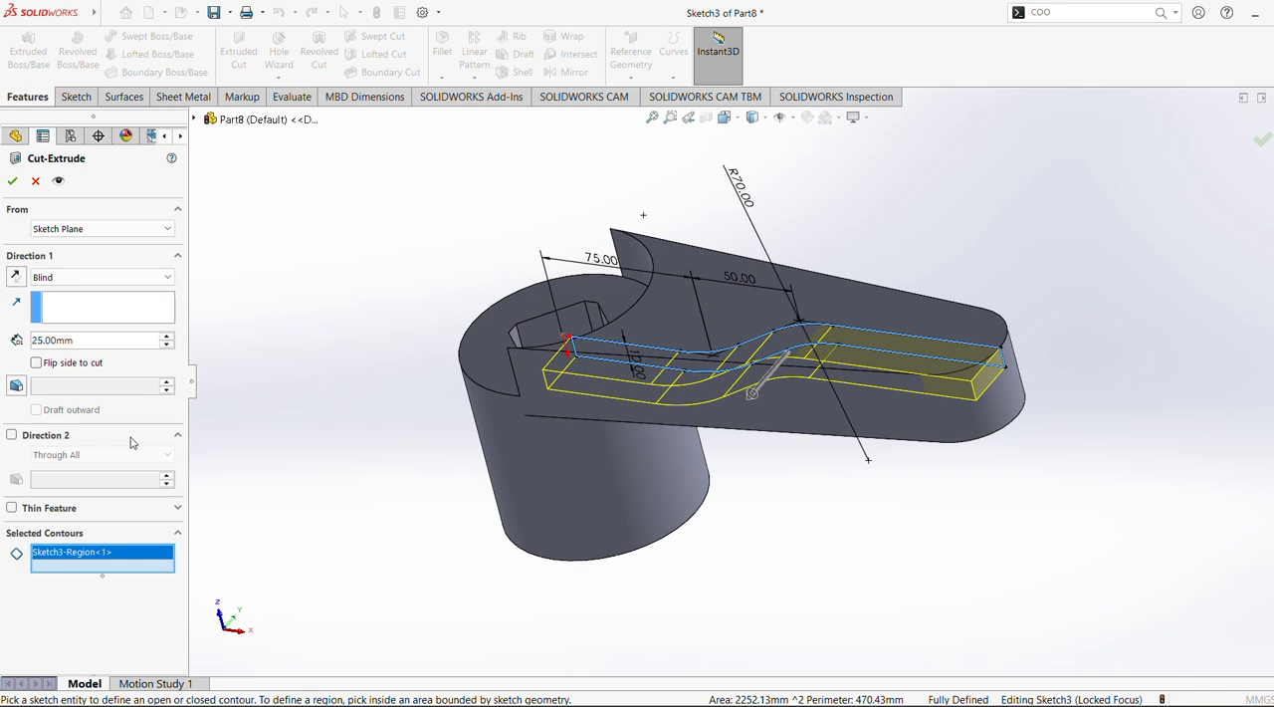
pyautogui.click(131, 442)
# Set the cut's first direction to Up To Next, enable the second direction, and set it to Up To Next as well
pyautogui.click(94, 284)
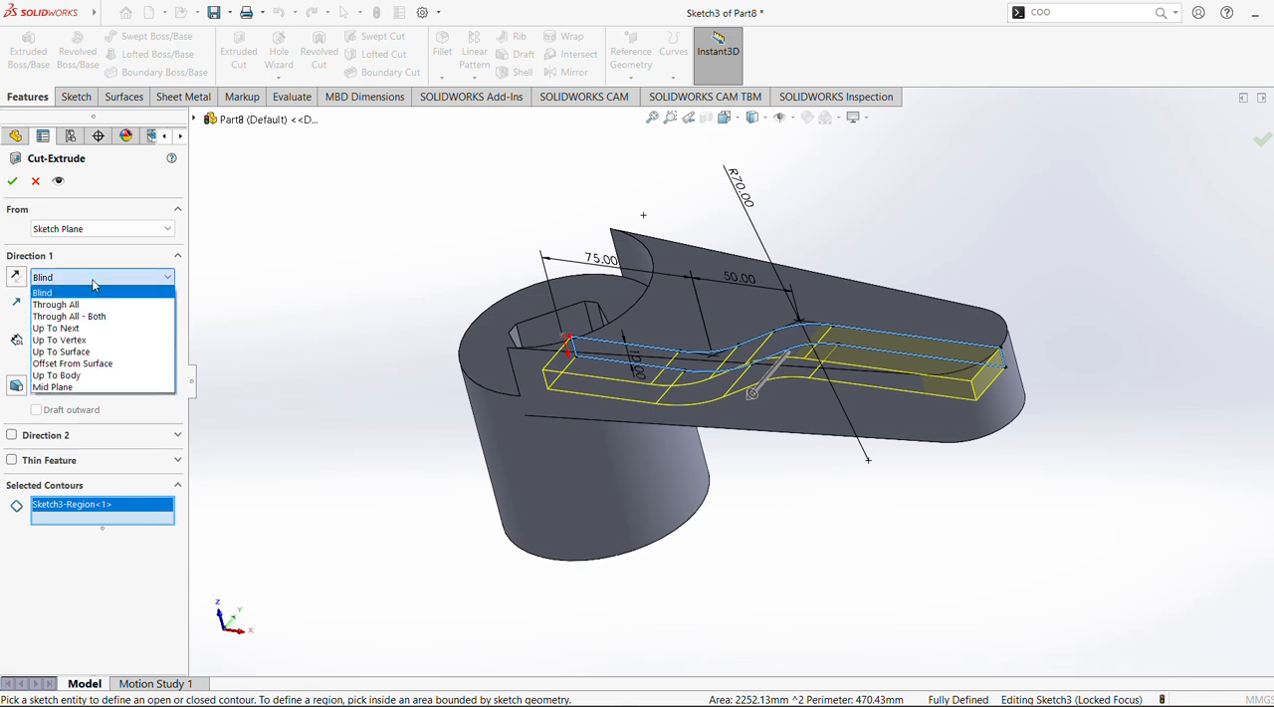
pyautogui.click(95, 329)
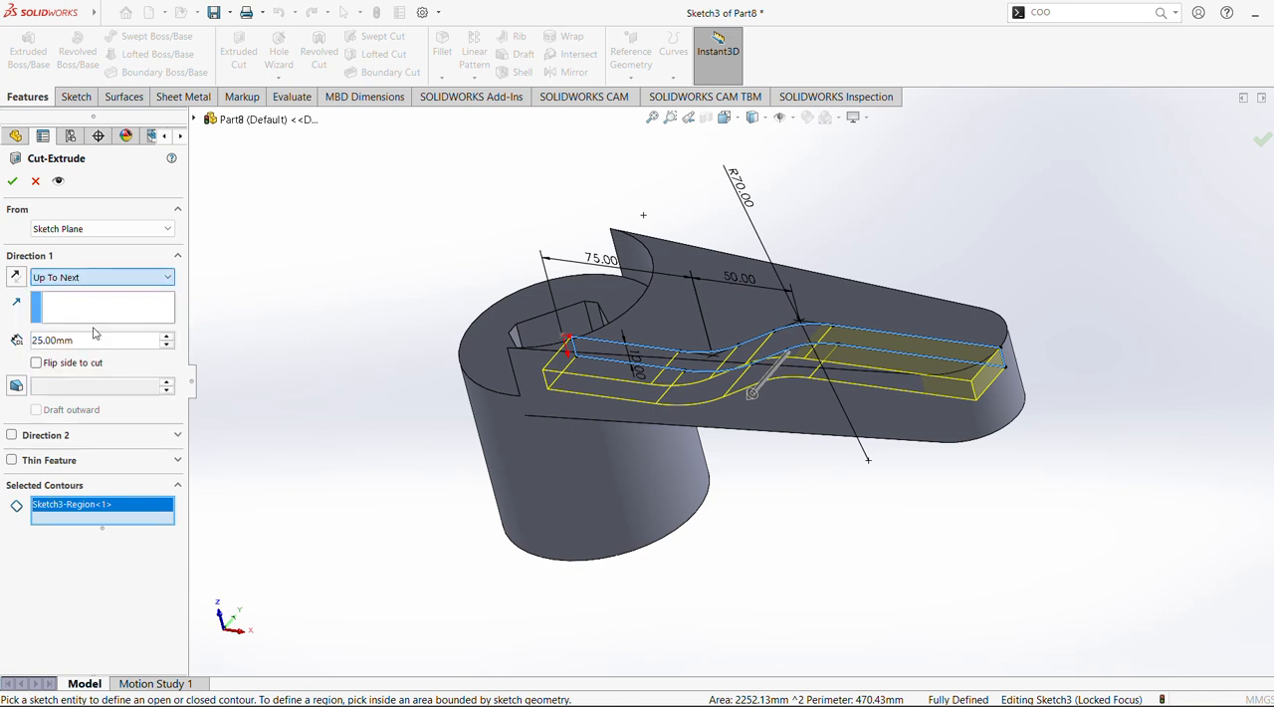
pyautogui.click(43, 409)
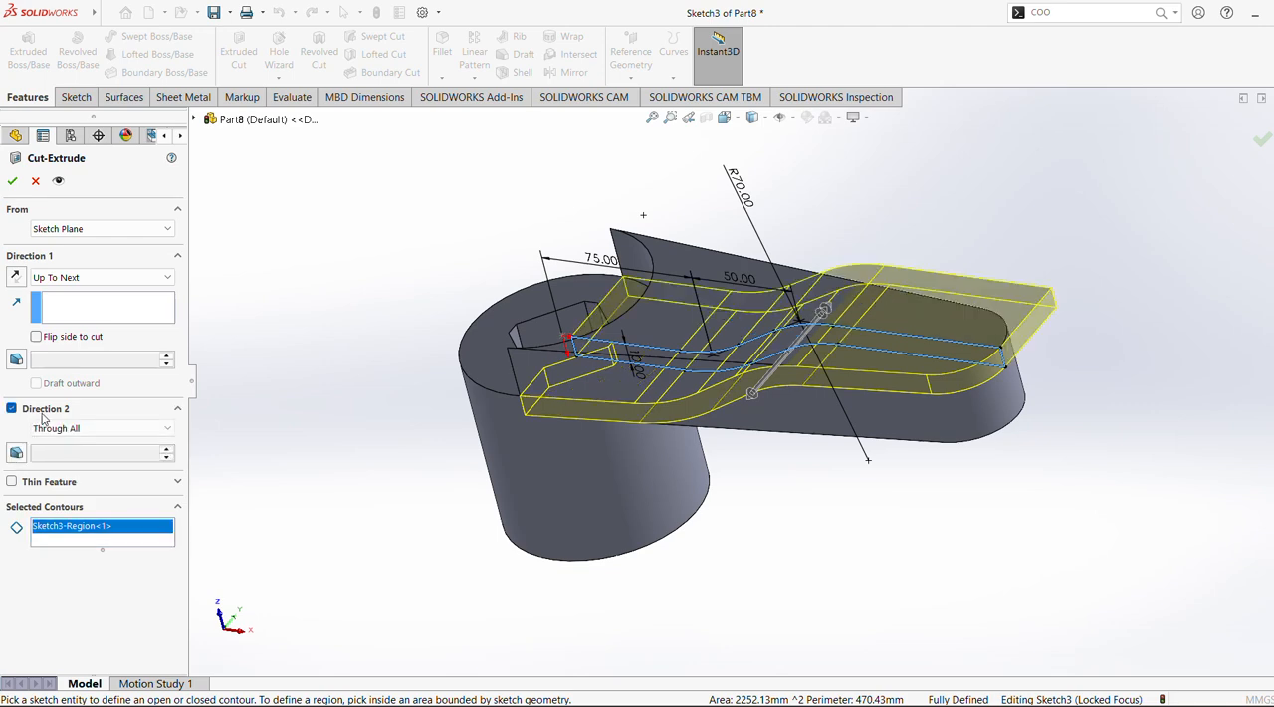
pyautogui.click(95, 429)
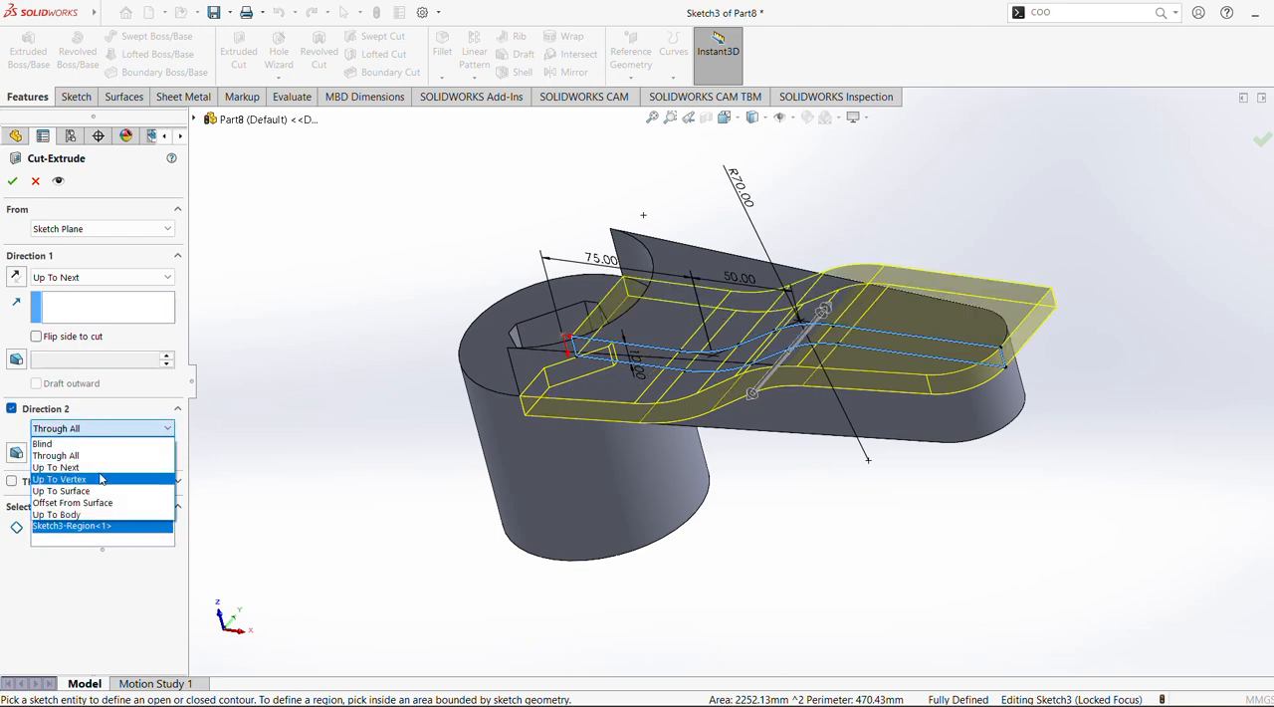
pyautogui.click(60, 466)
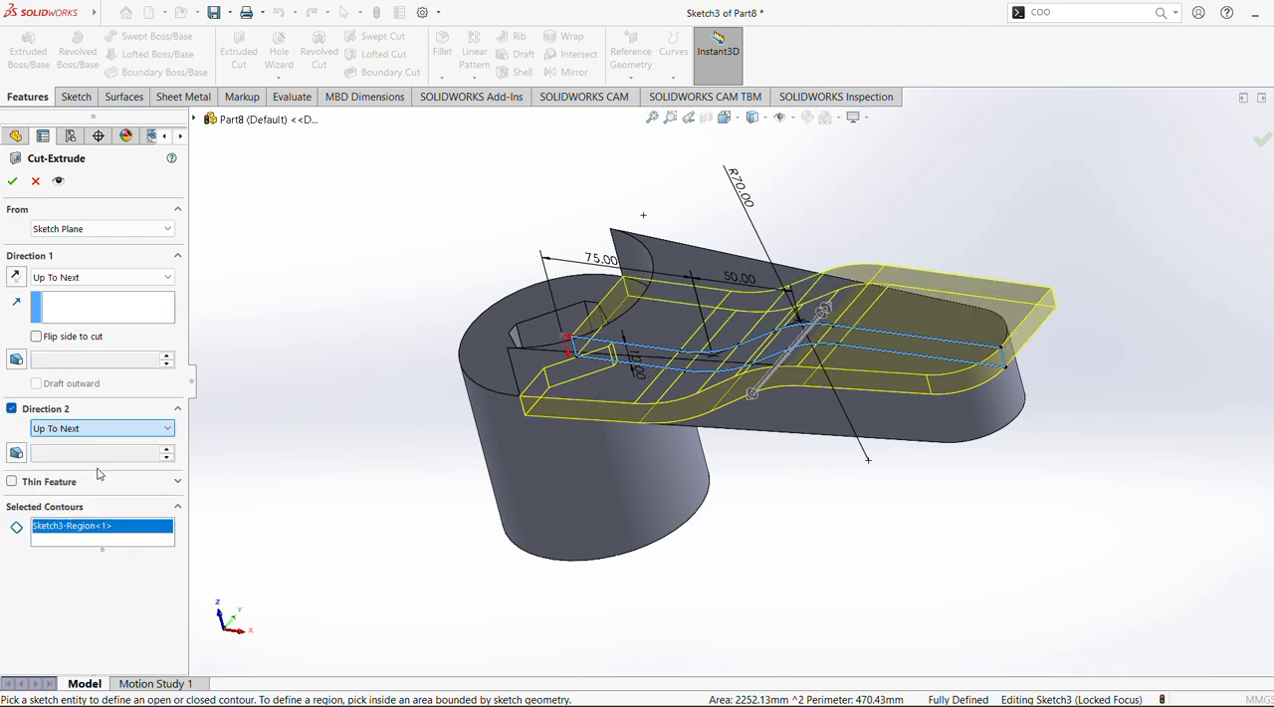
# Apply the two-direction extruded cut through the arm and keep all bodies
pyautogui.moveTo(344, 382); pyautogui.dragTo(398, 349, button='middle')
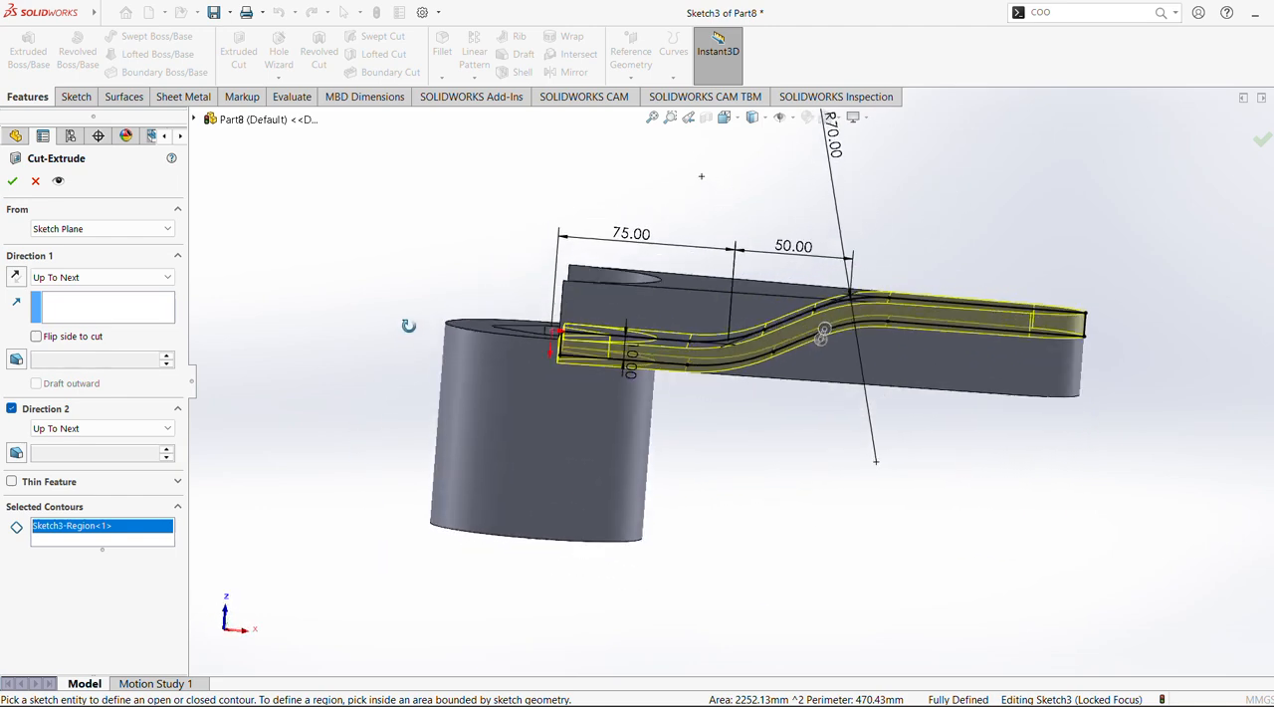
pyautogui.click(12, 181)
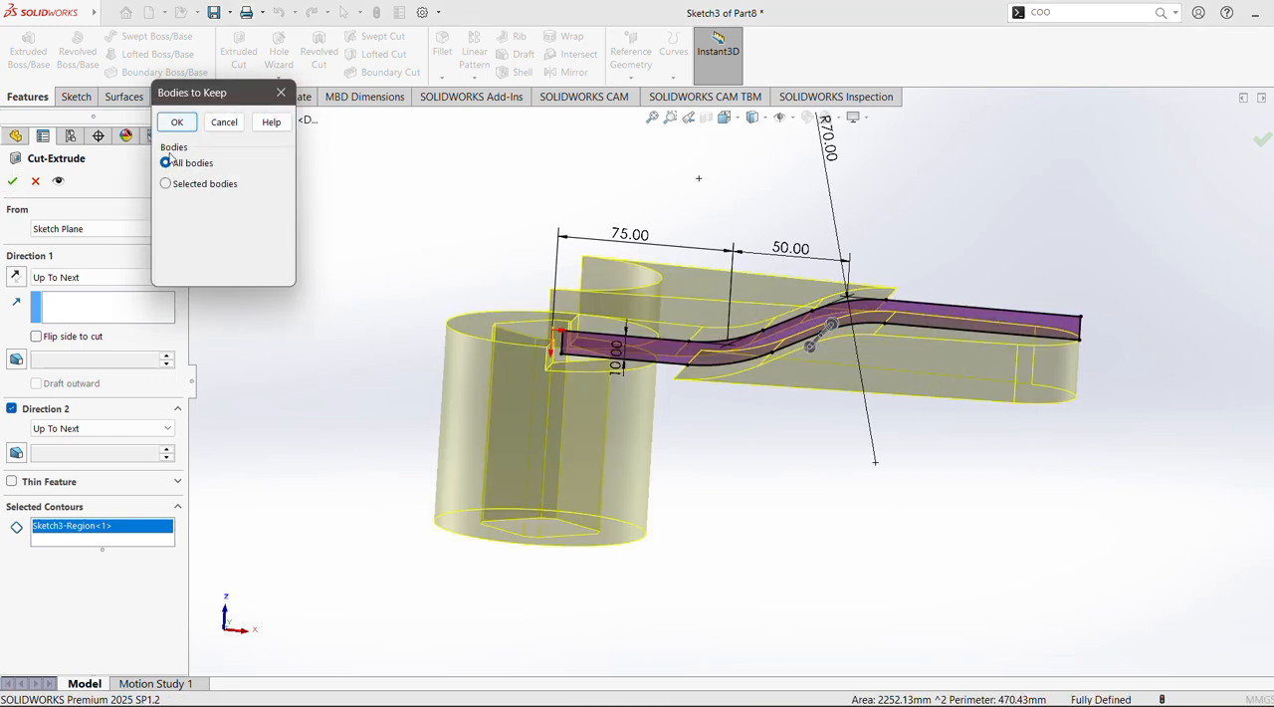
pyautogui.click(176, 122)
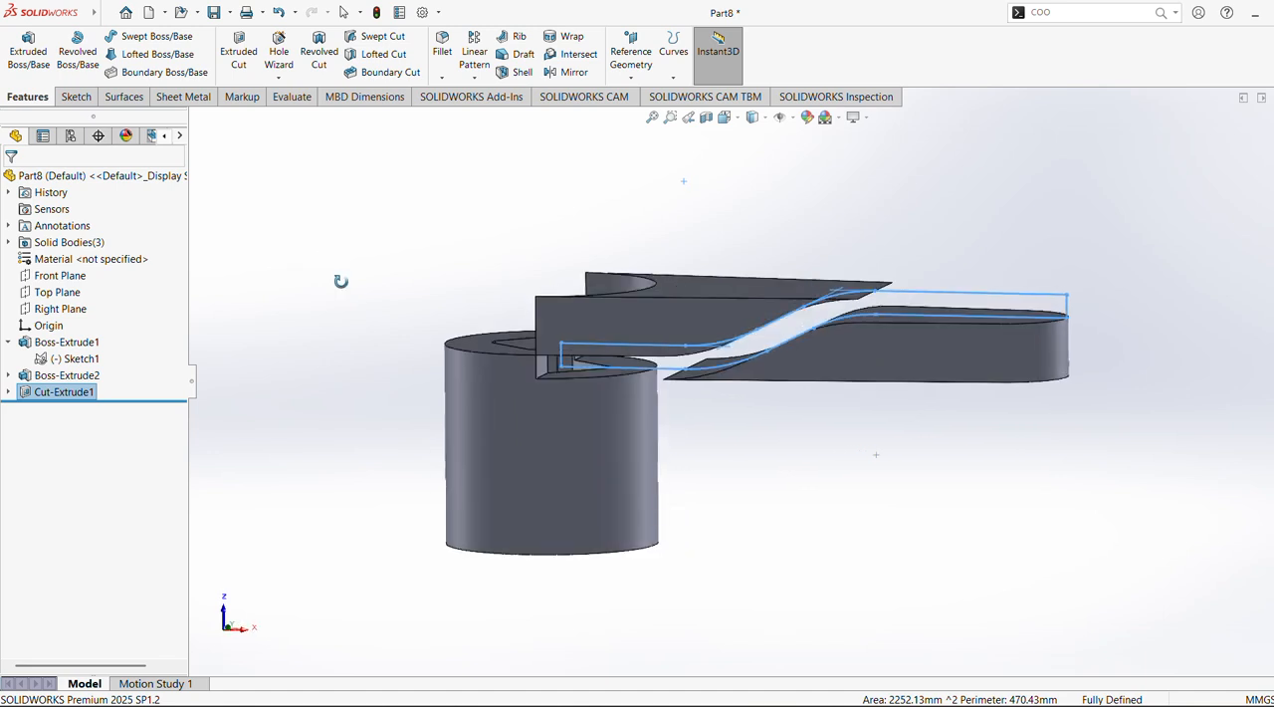
# Edit the arm's extruded cut to enable Flip side to cut and apply the change
pyautogui.rightClick(31, 395)
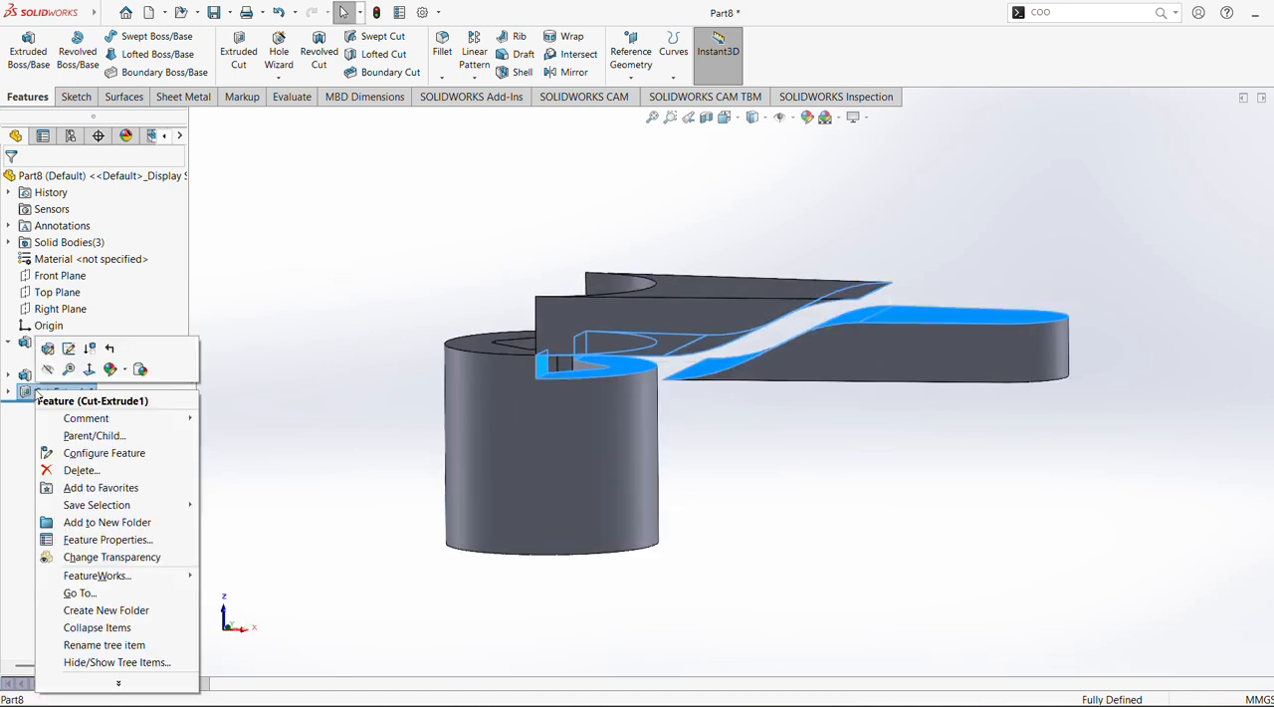
pyautogui.click(60, 345)
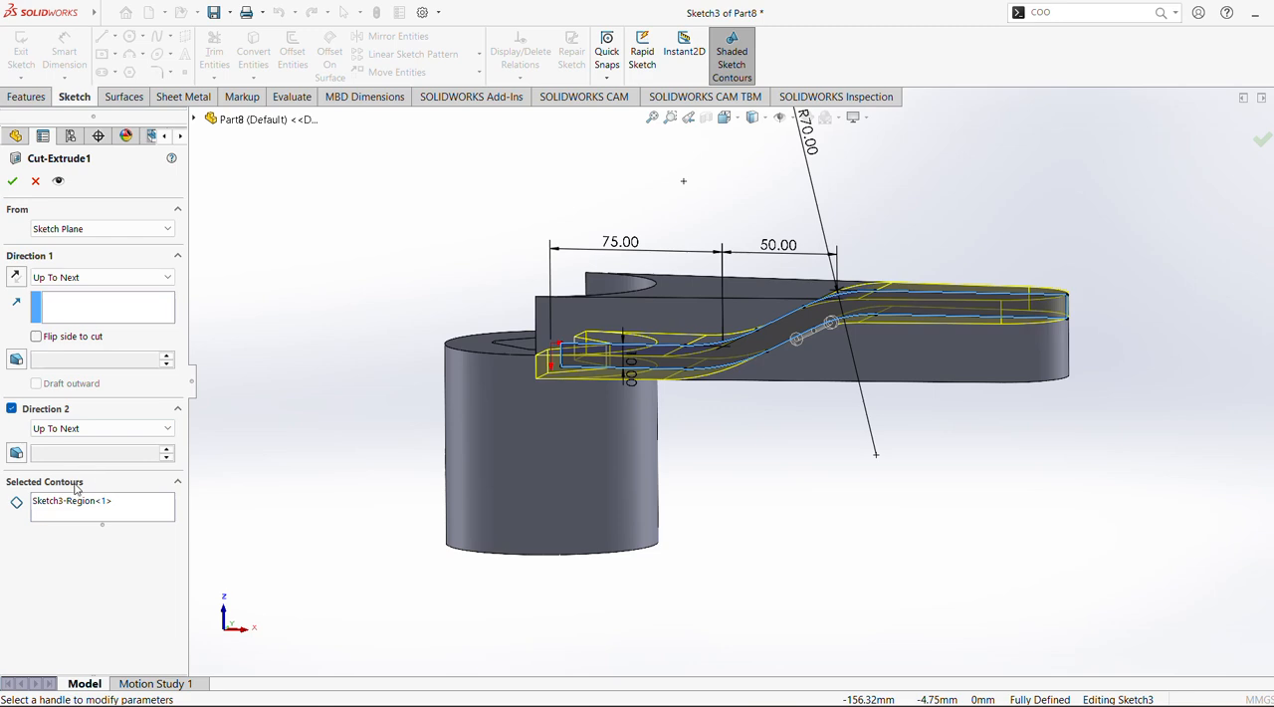
pyautogui.click(37, 336)
pyautogui.moveTo(320, 372); pyautogui.dragTo(322, 435, button='middle')
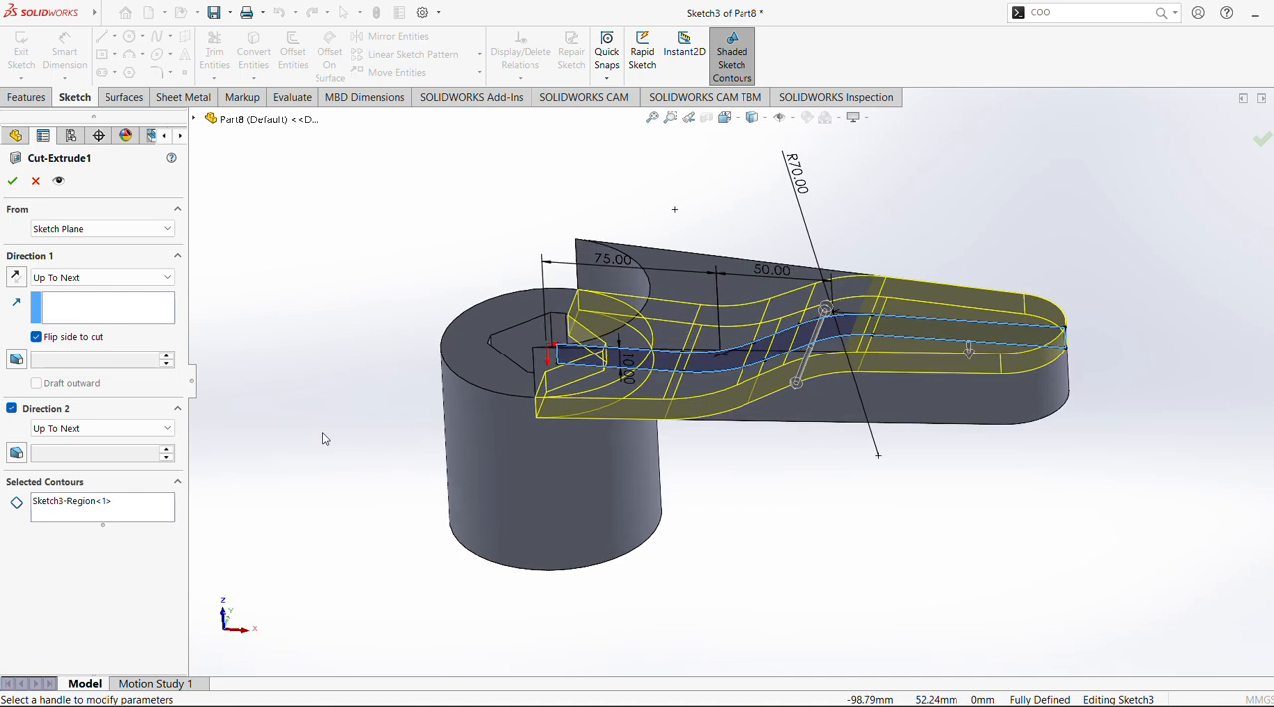
pyautogui.click(12, 181)
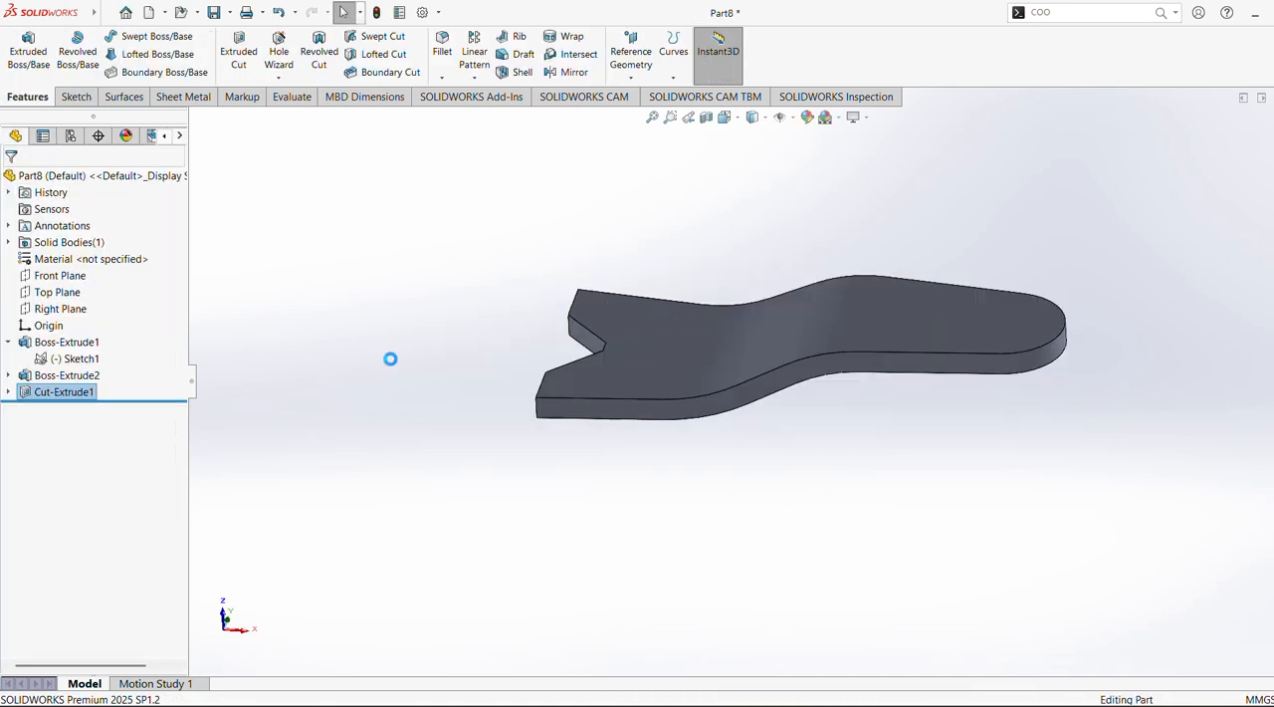
pyautogui.moveTo(378, 351); pyautogui.dragTo(409, 326, button='middle')
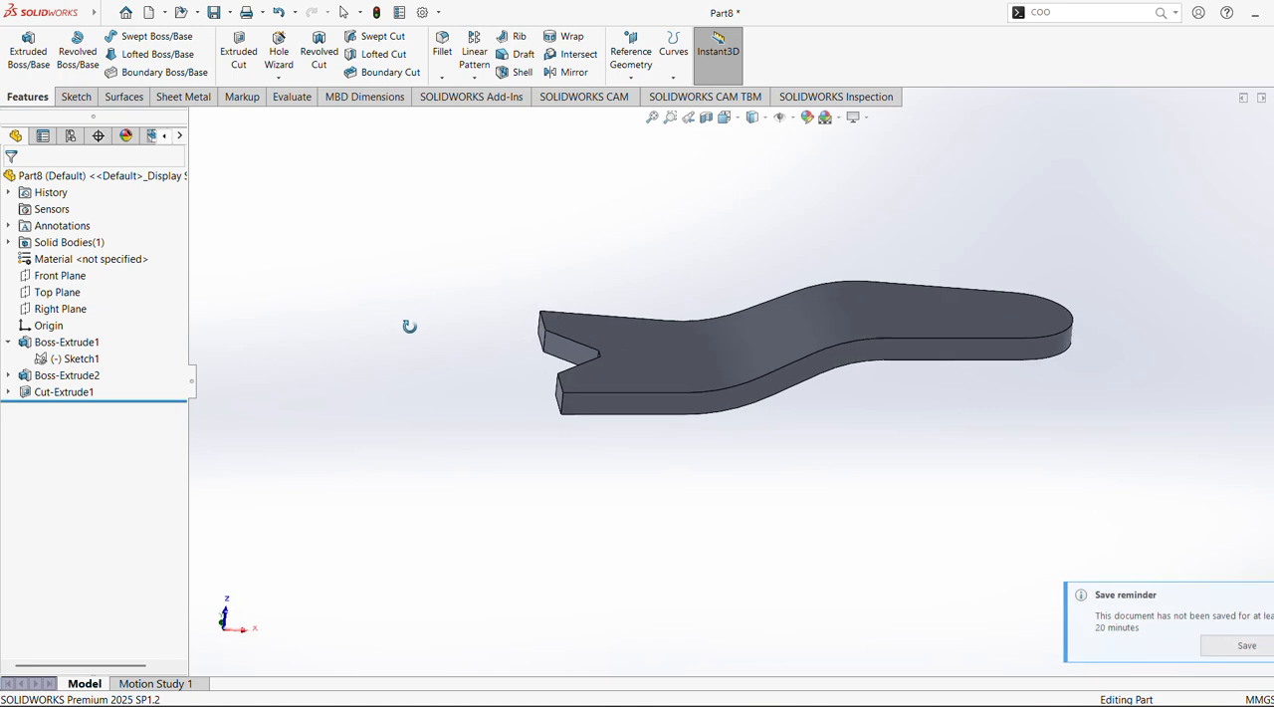
# Edit the arm's cut again, clearing its selected contours and disabling Flip side to cut
pyautogui.click(68, 391)
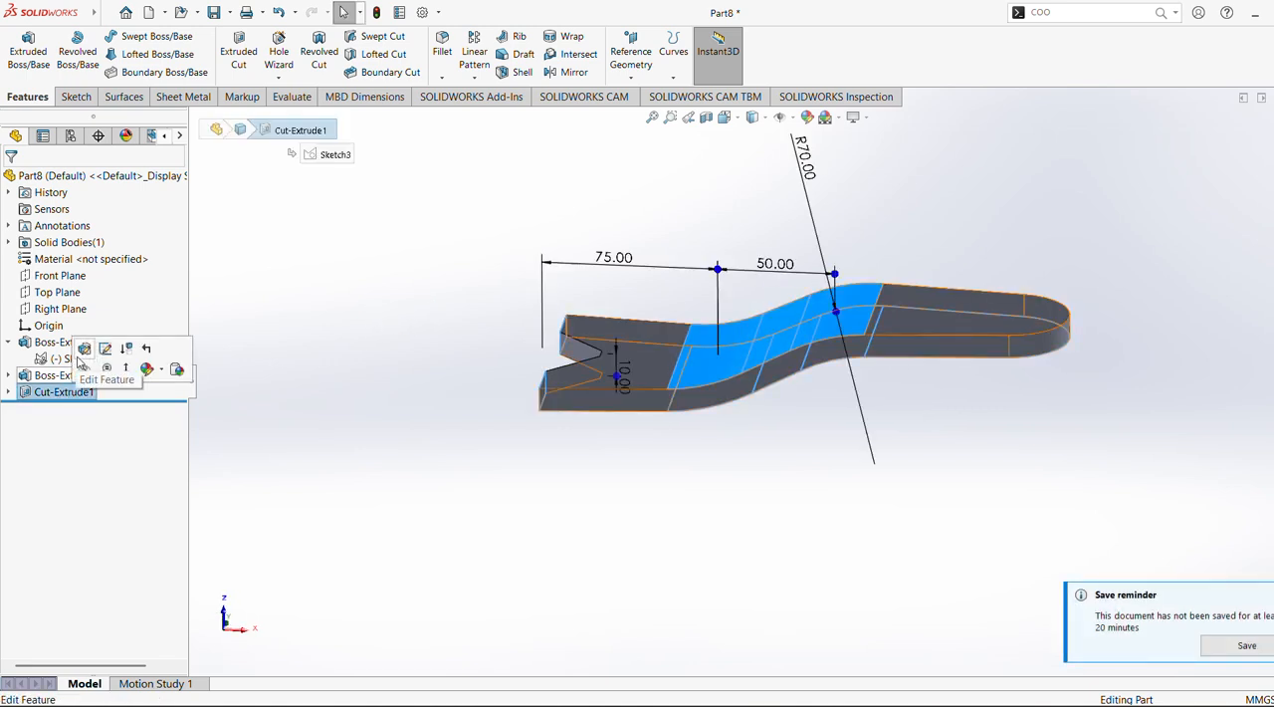
pyautogui.click(81, 356)
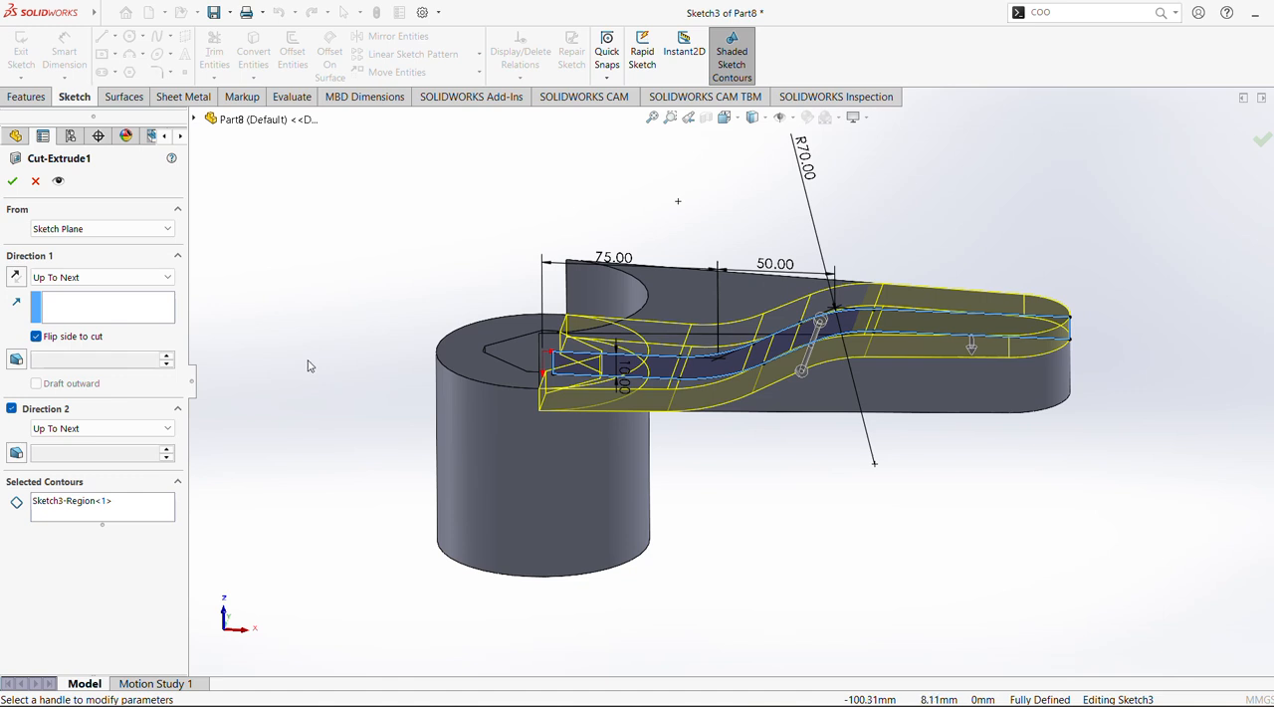
pyautogui.click(86, 505)
pyautogui.rightClick(90, 505)
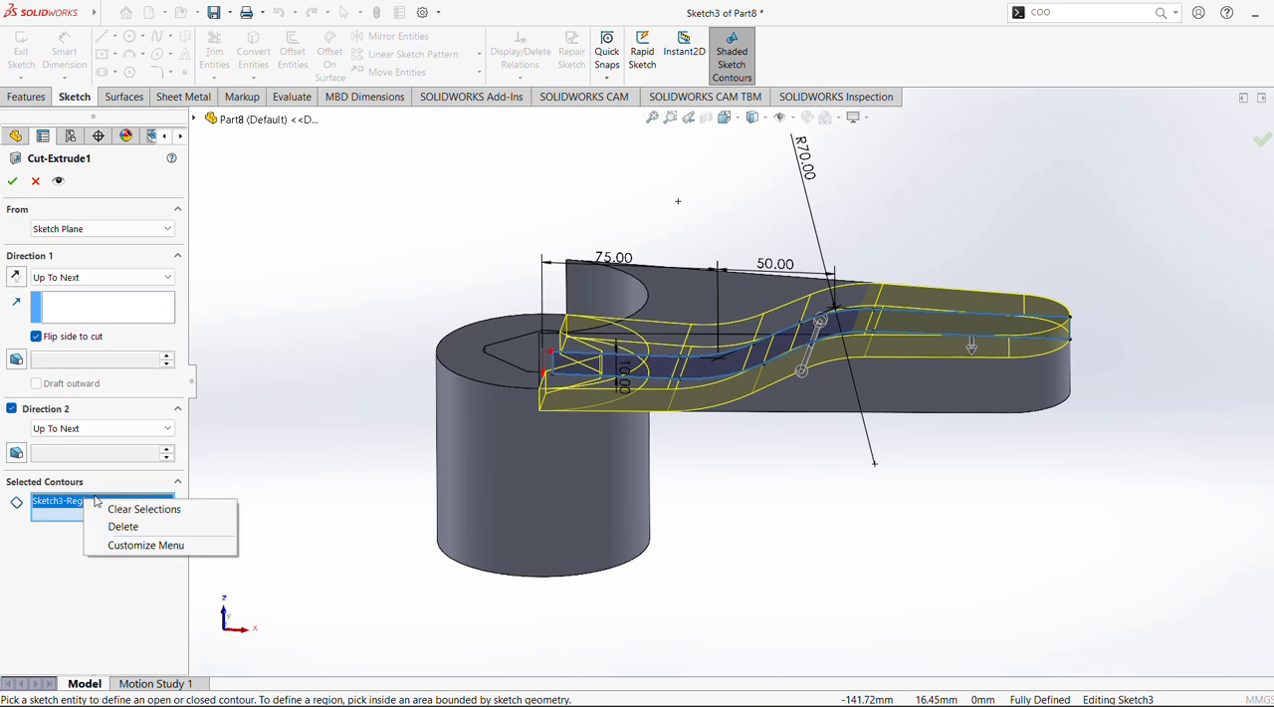
pyautogui.click(139, 507)
pyautogui.moveTo(894, 649); pyautogui.dragTo(893, 516, button='middle')
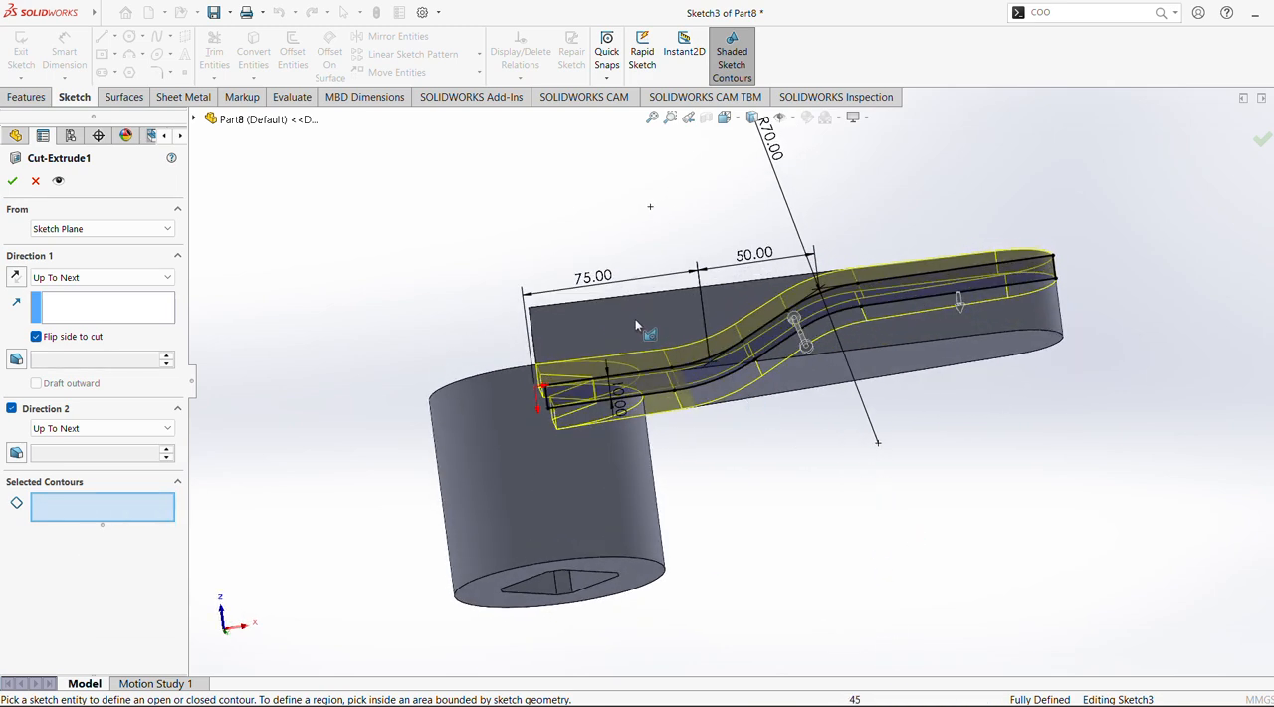
pyautogui.moveTo(650, 344); pyautogui.dragTo(632, 355, button='middle')
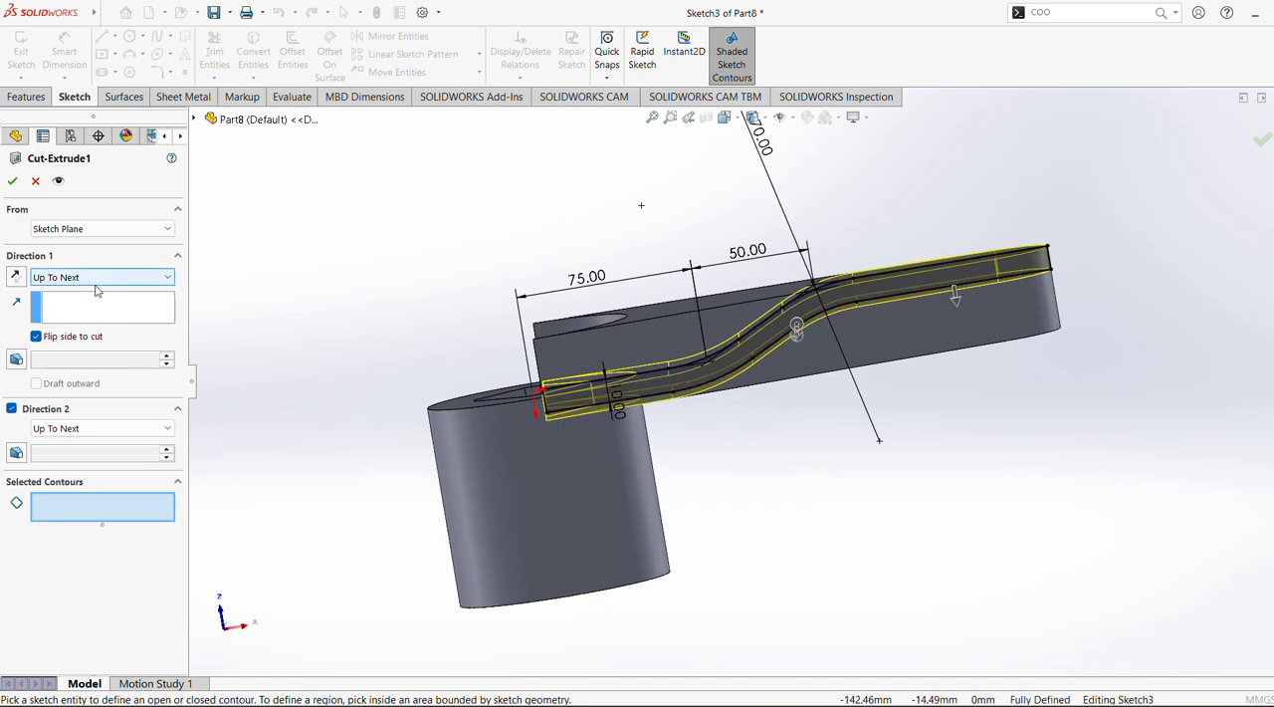
pyautogui.click(36, 336)
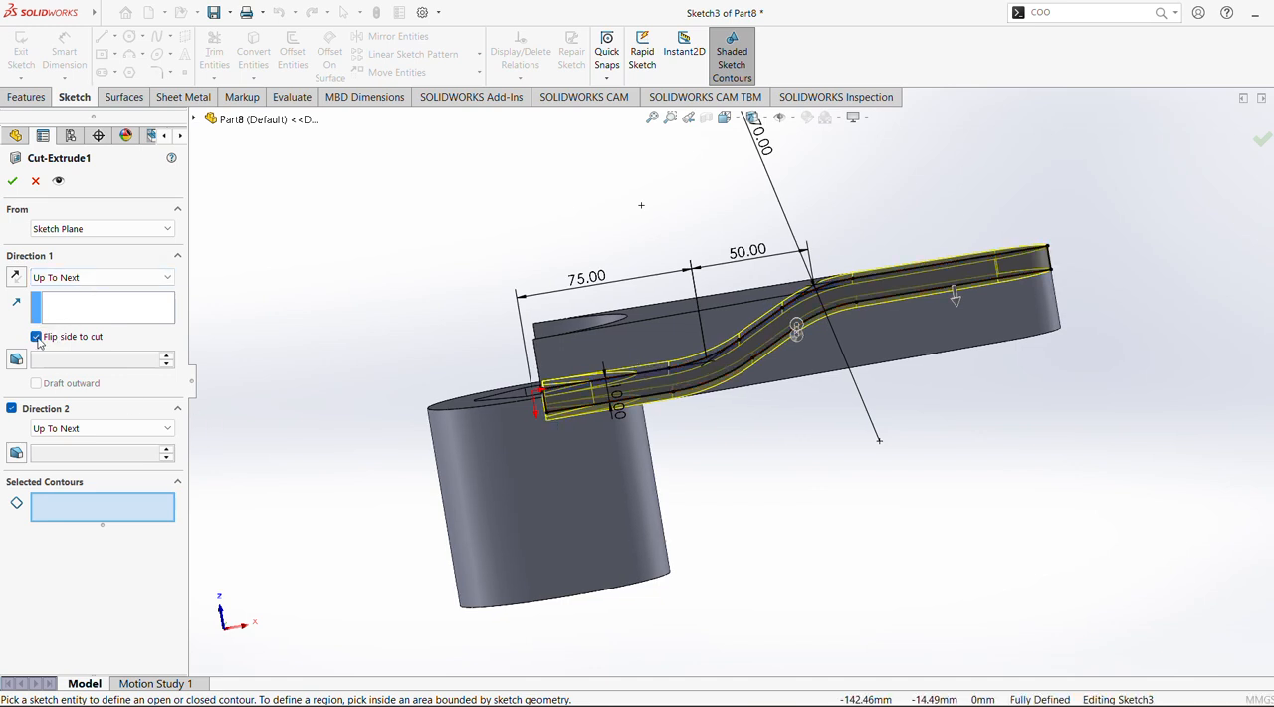
pyautogui.click(11, 180)
# Delete the extruded cut feature from the arm while keeping its sketch
pyautogui.rightClick(45, 391)
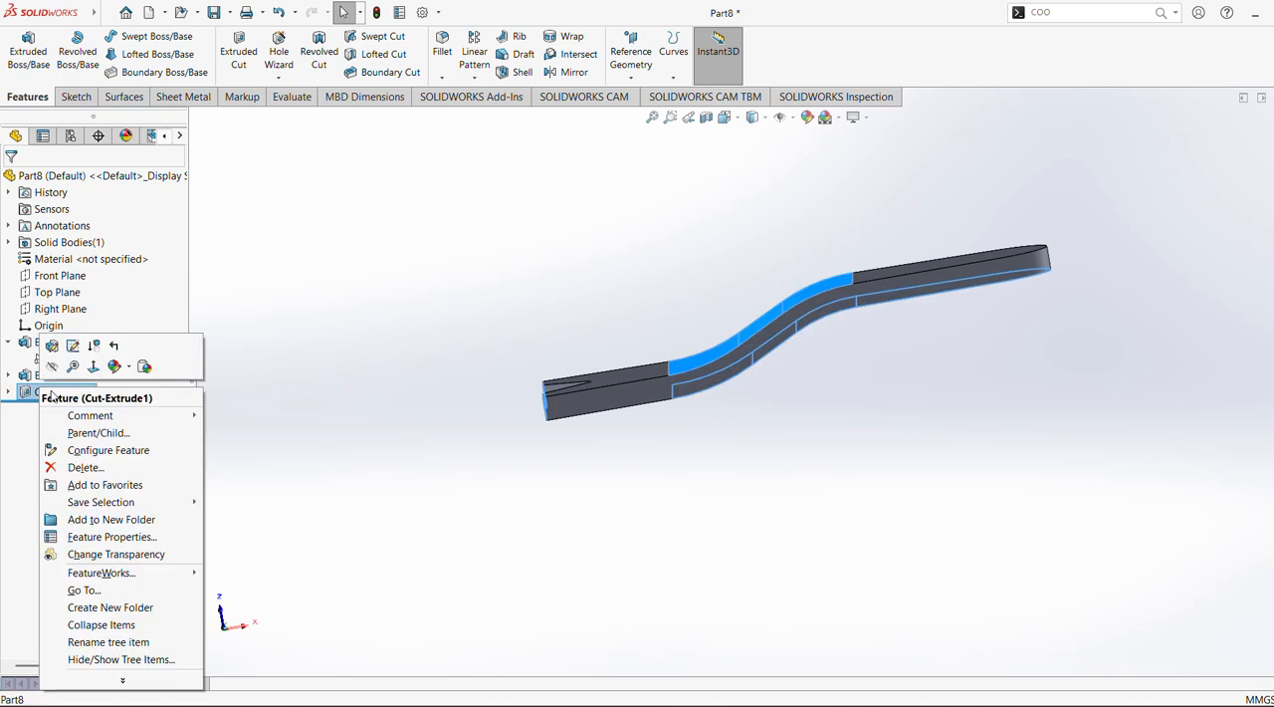
pyautogui.click(86, 467)
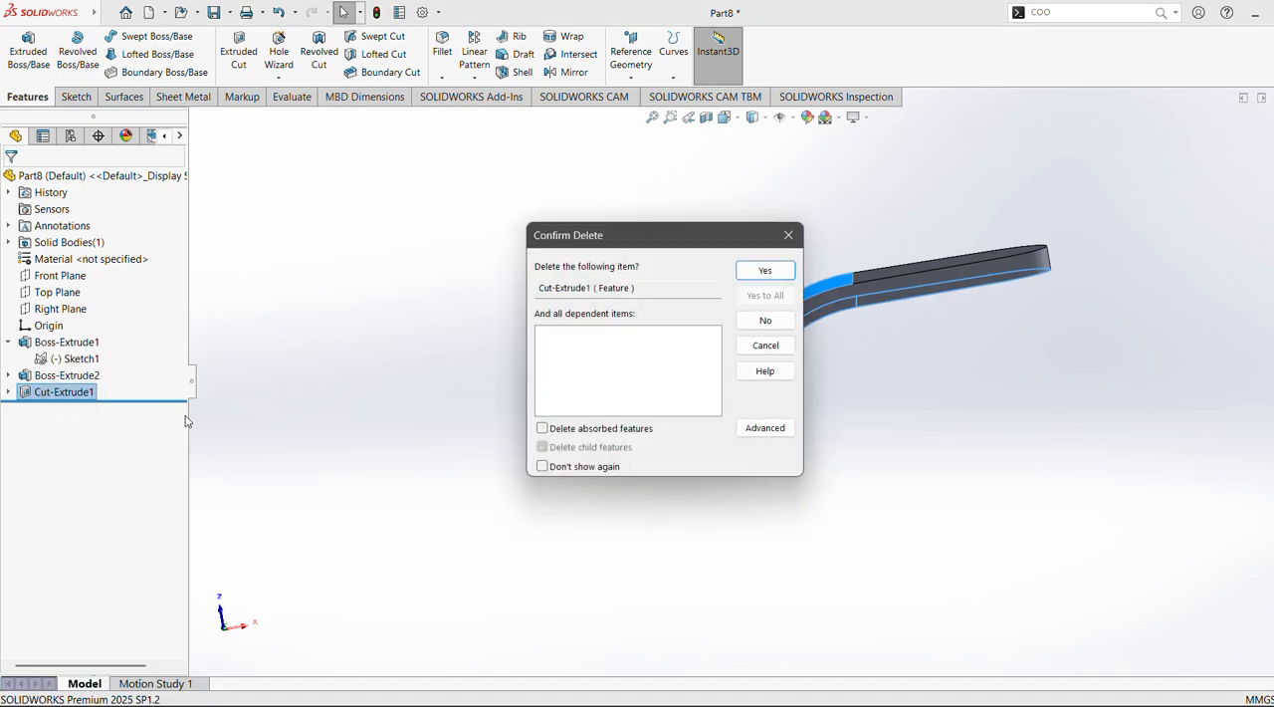
pyautogui.click(765, 271)
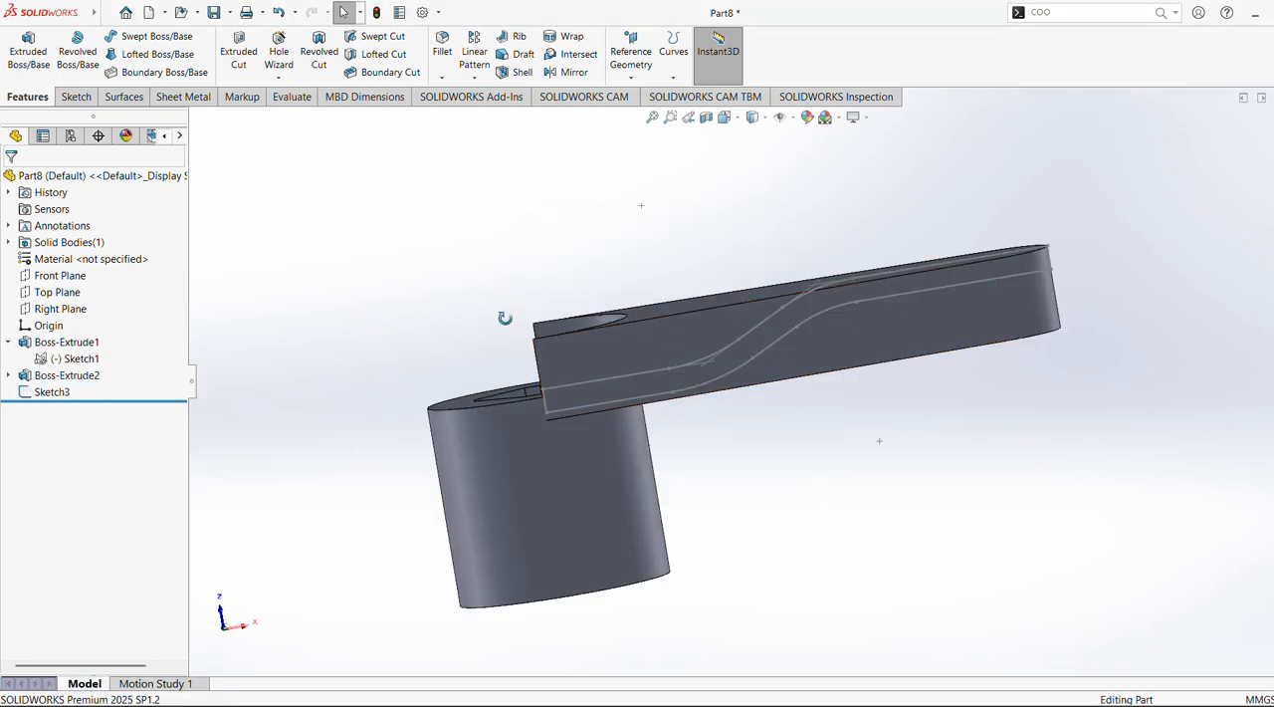
pyautogui.moveTo(505, 318); pyautogui.dragTo(487, 513, button='middle')
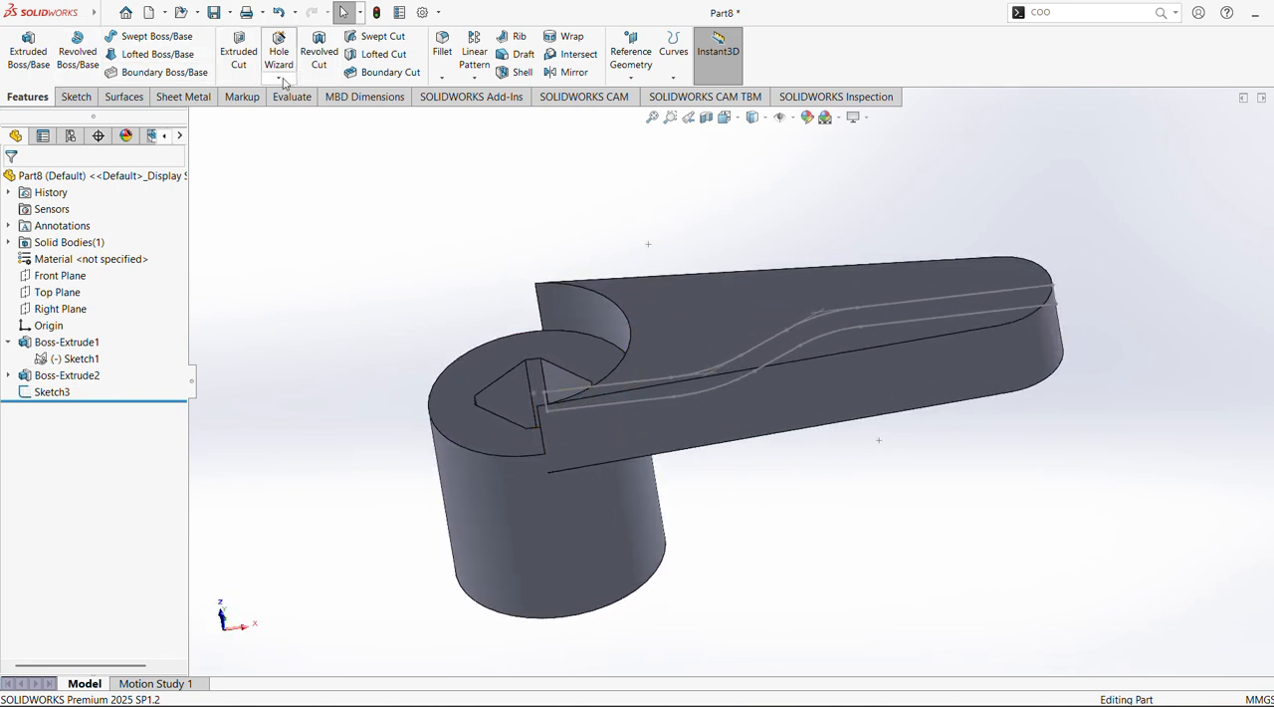
# Start an extruded cut from the stepped-profile sketch and try the Thin Feature option on it
pyautogui.click(255, 65)
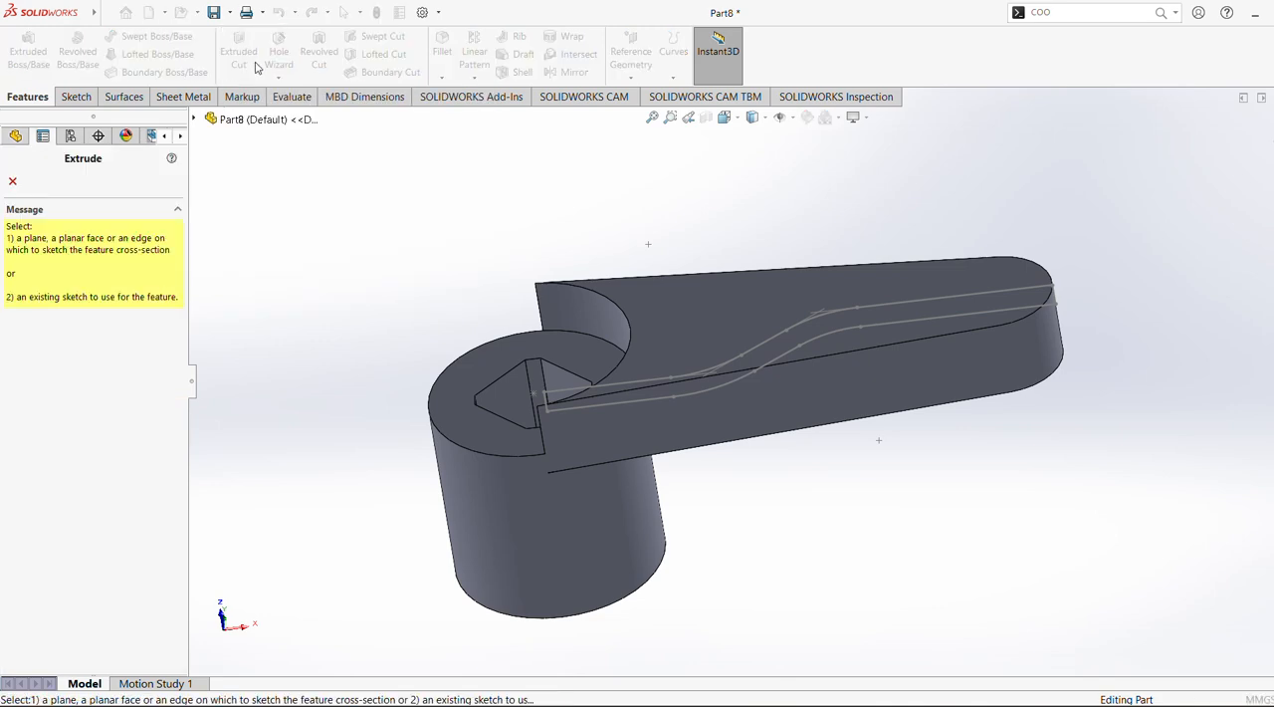
pyautogui.click(12, 180)
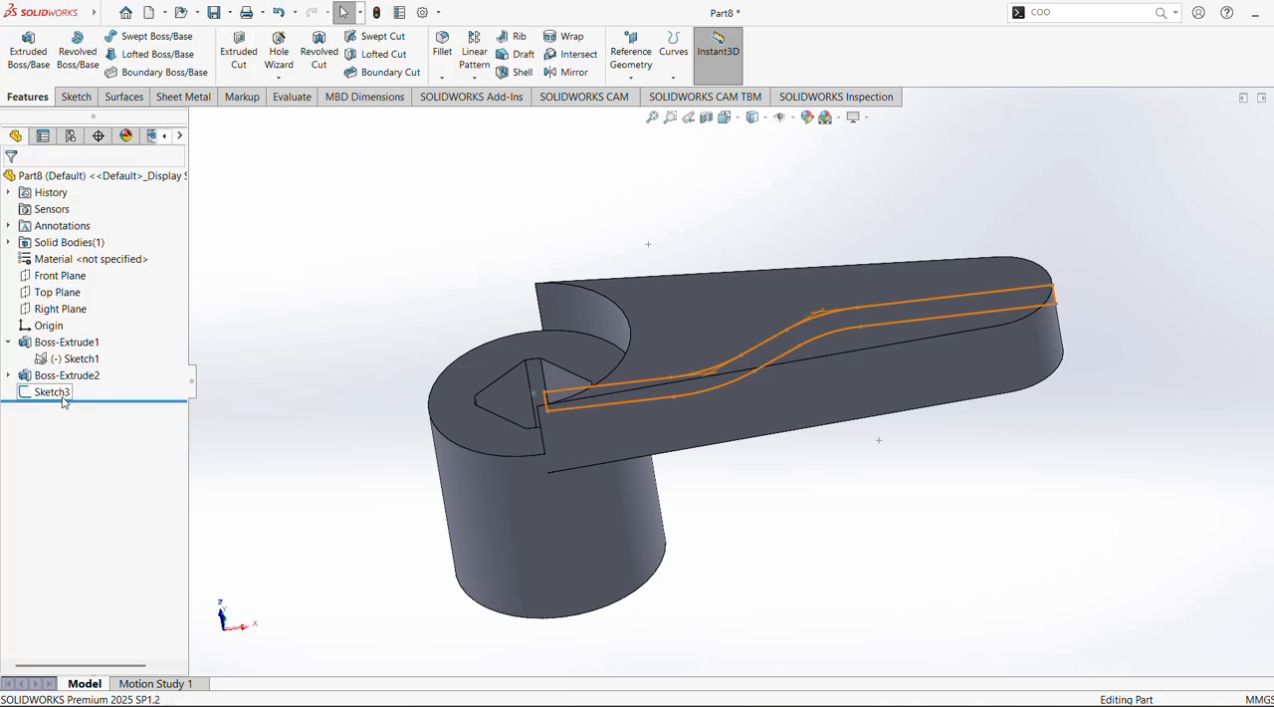
pyautogui.click(52, 391)
pyautogui.click(237, 55)
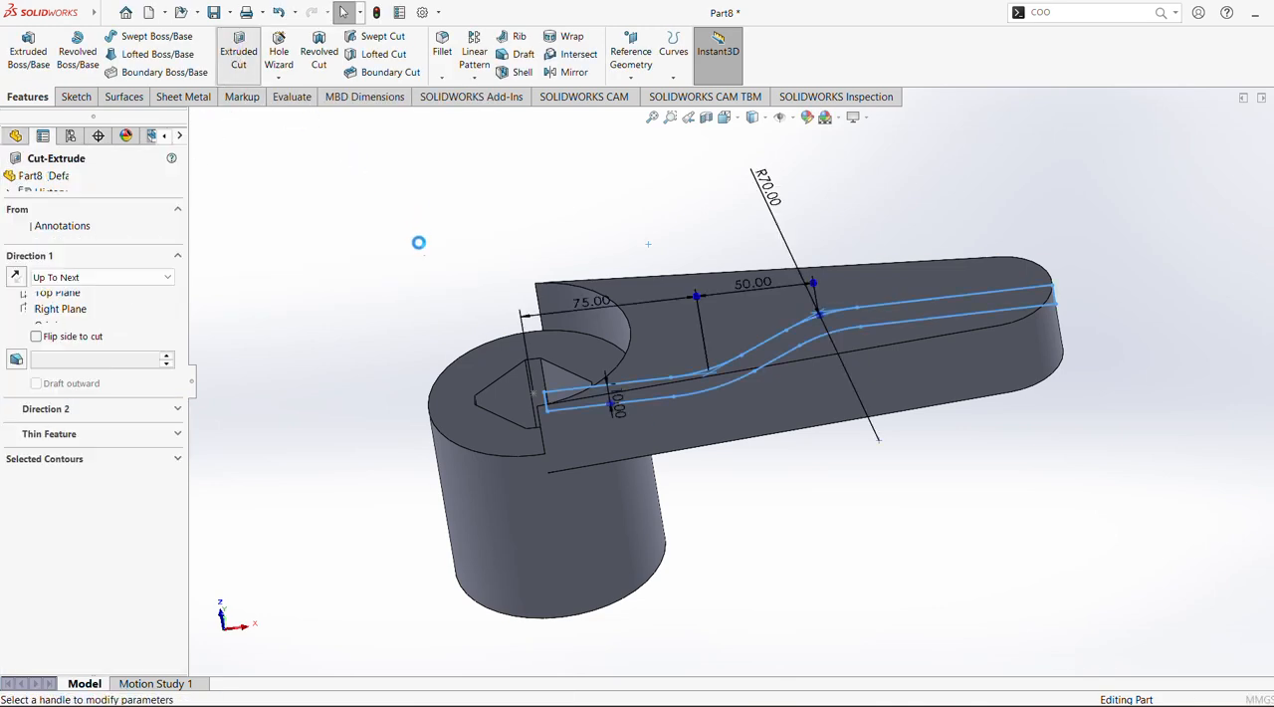
pyautogui.moveTo(393, 253); pyautogui.dragTo(772, 311, button='middle')
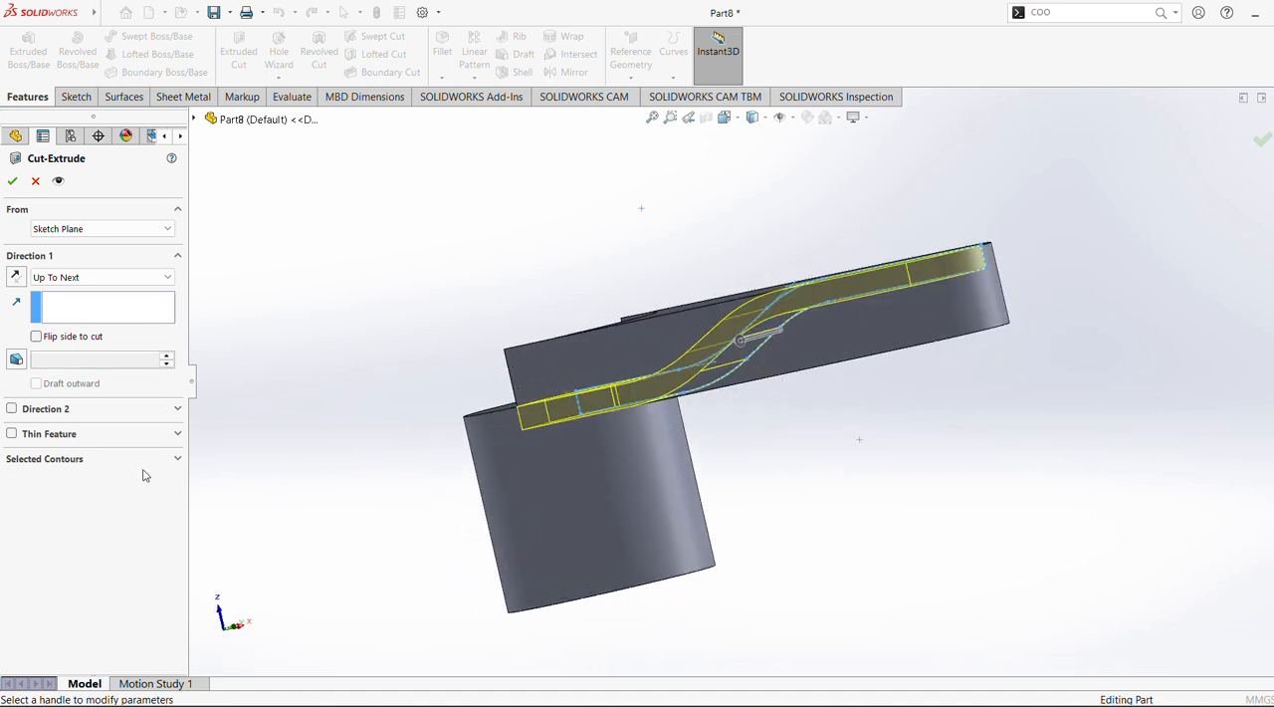
pyautogui.click(72, 460)
pyautogui.click(59, 436)
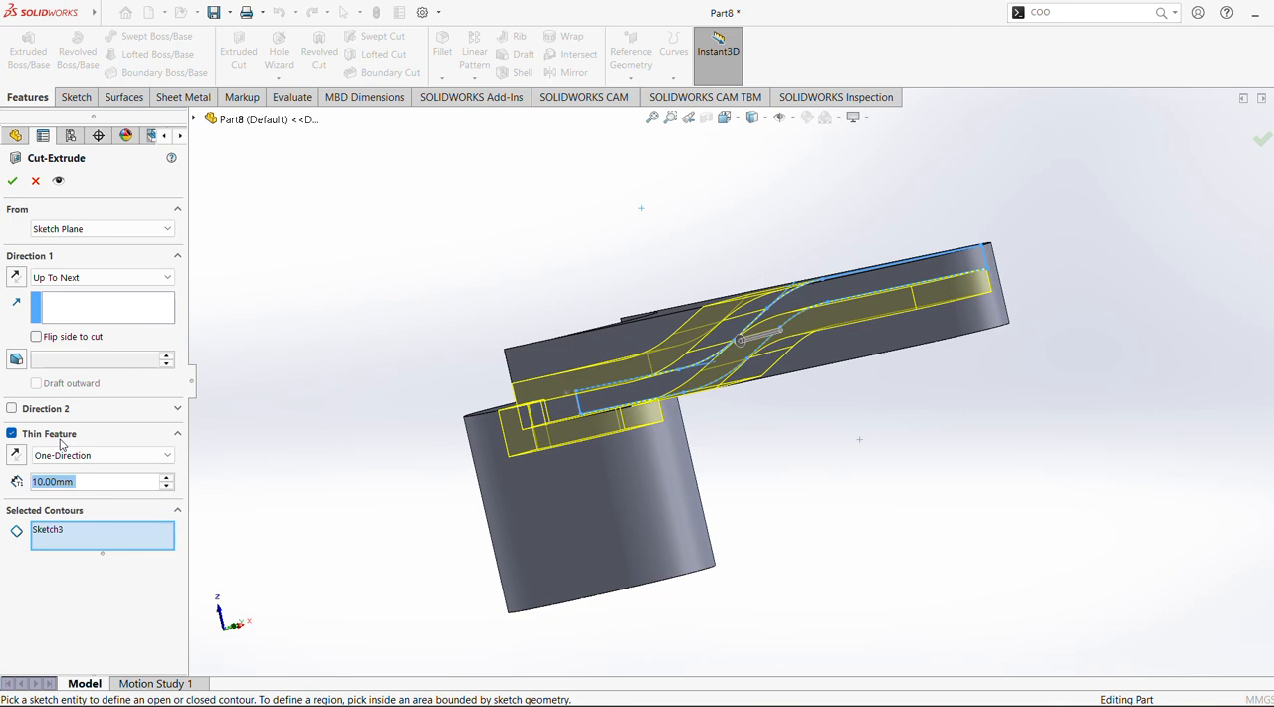
pyautogui.moveTo(249, 488); pyautogui.dragTo(310, 497, button='middle')
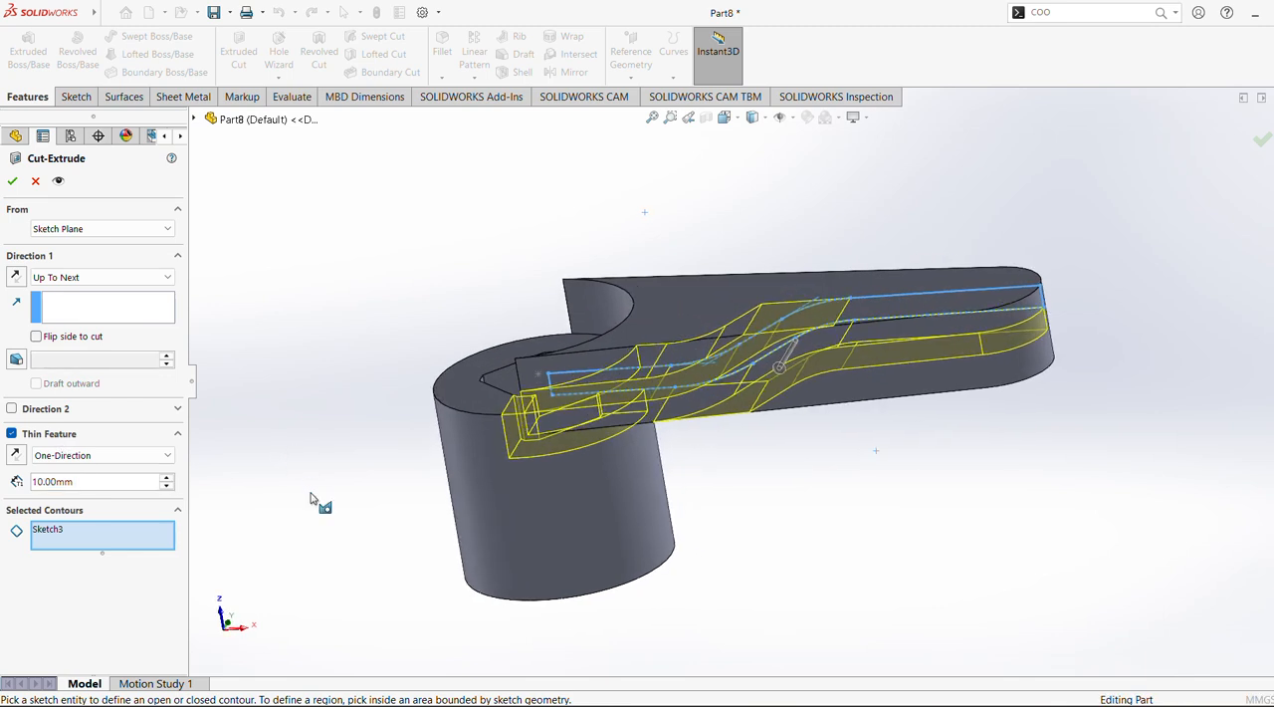
pyautogui.click(12, 434)
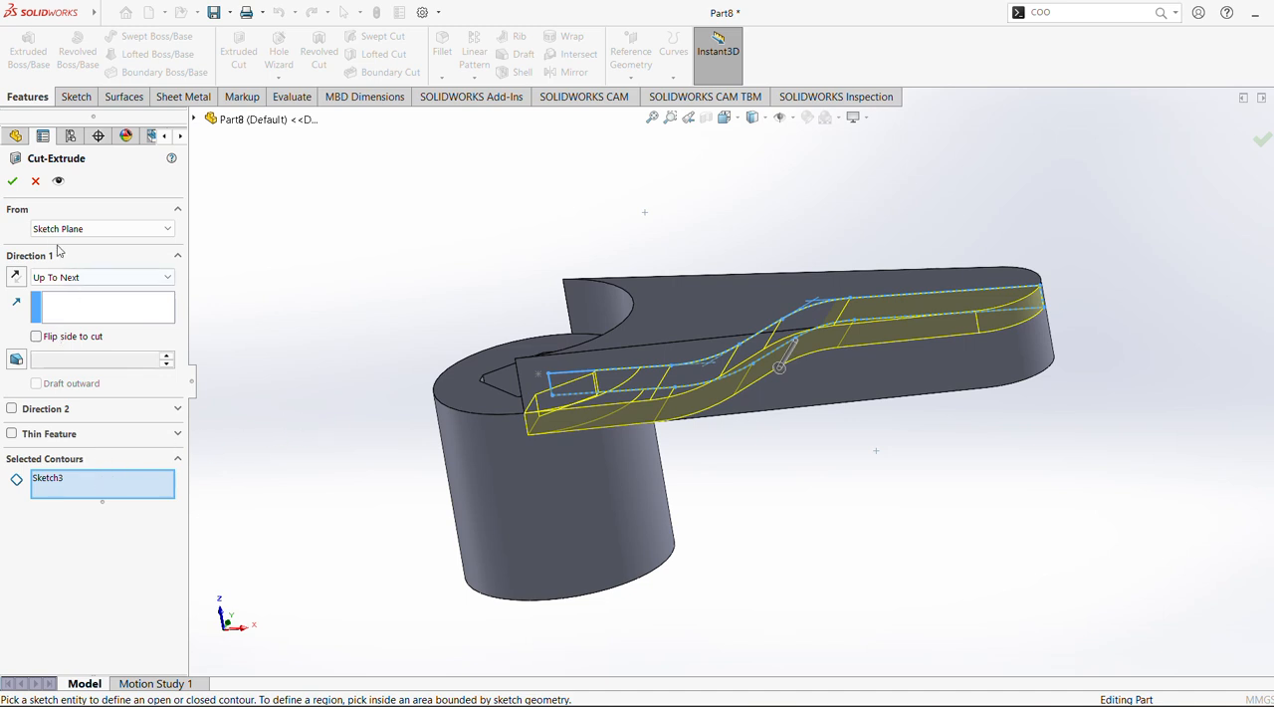
# Try applying the Up To Next cut with Flip side to cut enabled, and undo the cut
pyautogui.click(13, 182)
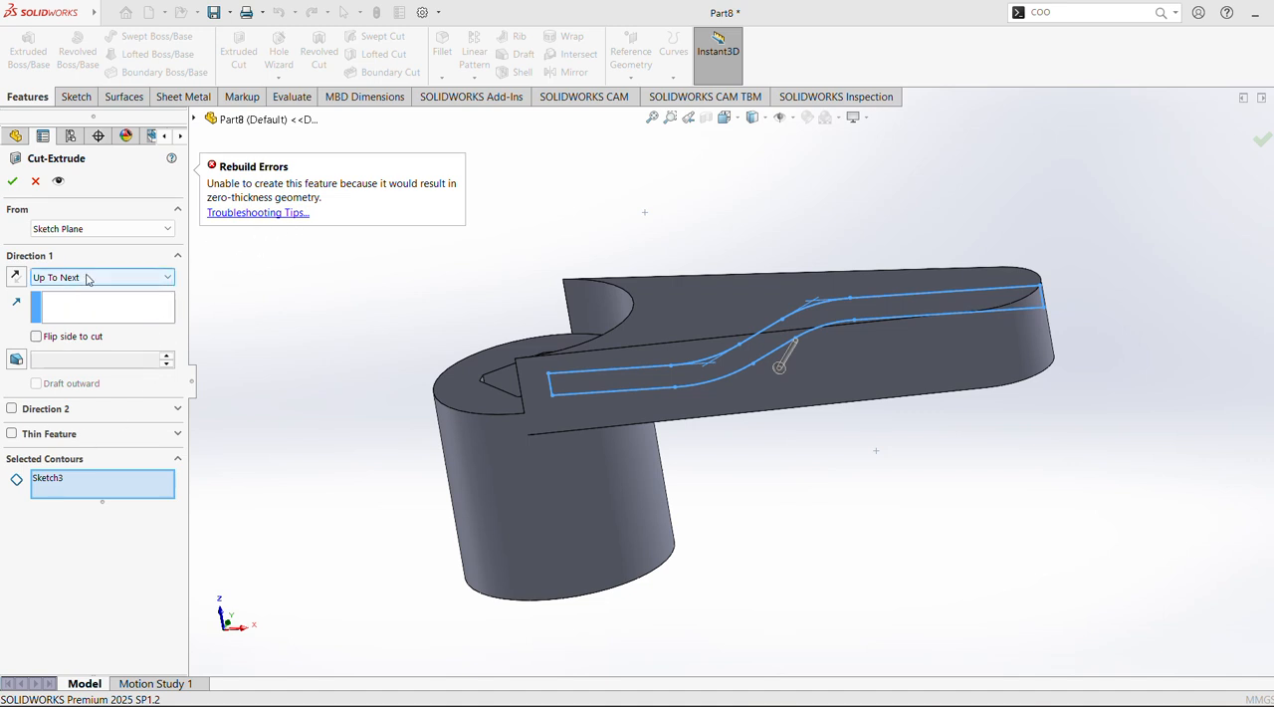
pyautogui.click(36, 336)
pyautogui.click(12, 180)
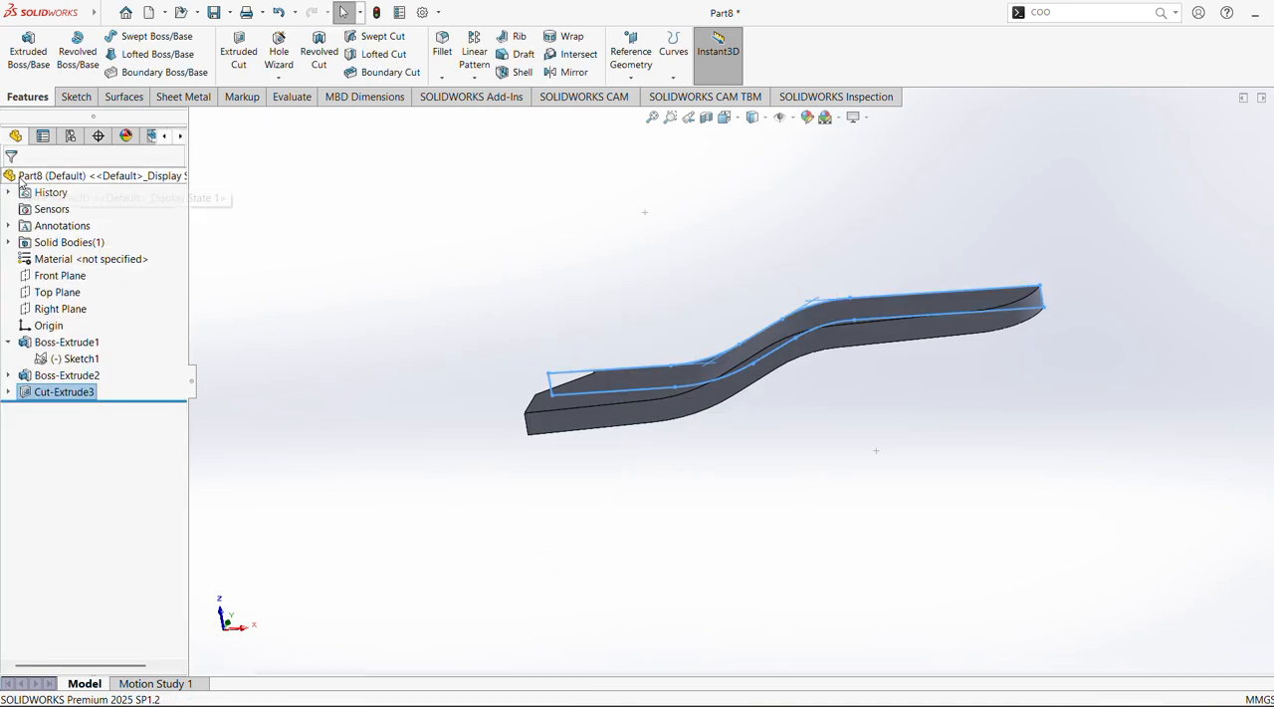
pyautogui.moveTo(498, 563); pyautogui.dragTo(449, 467, button='middle')
pyautogui.hotkey('ctrl', 'z')
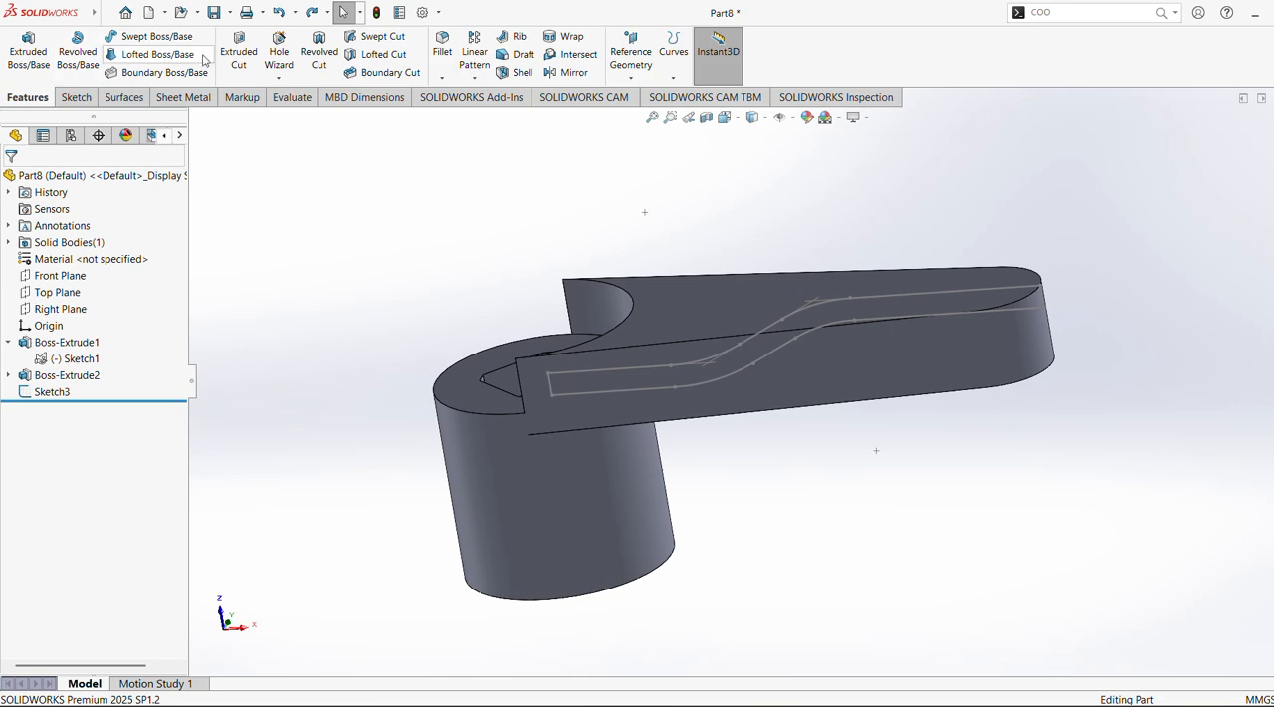
pyautogui.click(247, 54)
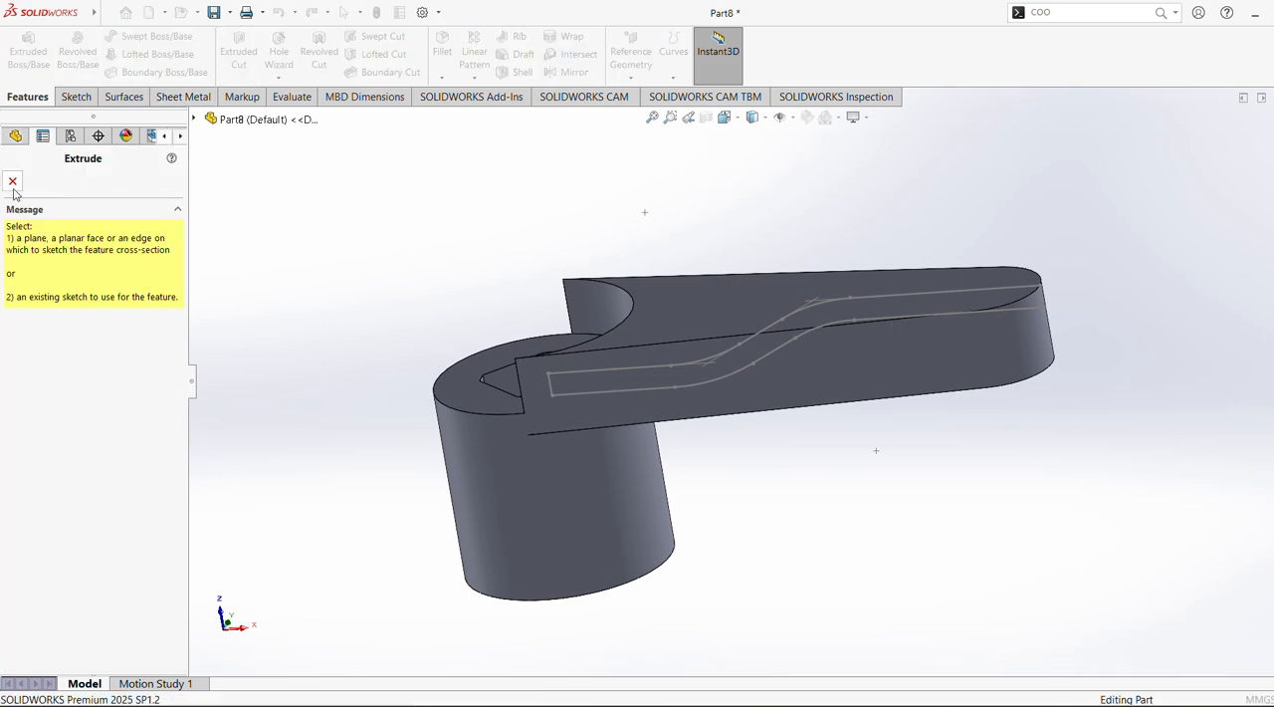
pyautogui.click(13, 183)
pyautogui.click(52, 392)
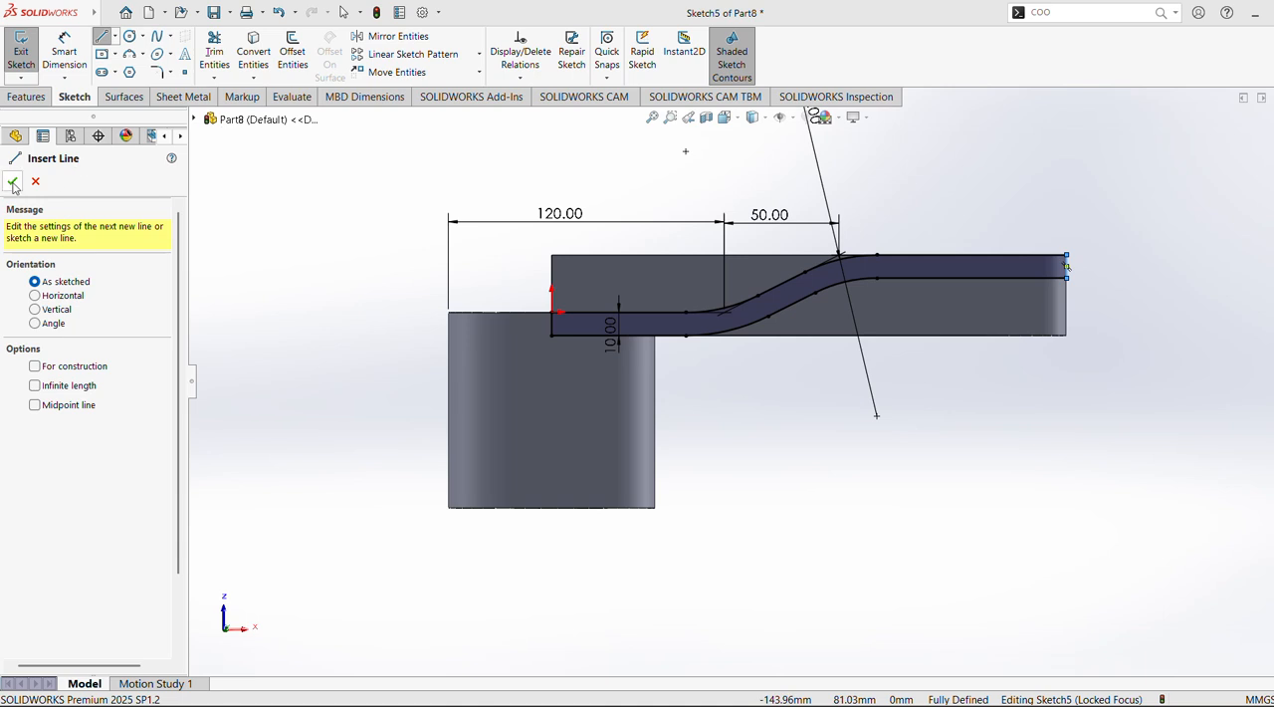
# Draw a vertical line from the origin to the arm's upper corner and a horizontal line to the upper curve's end, enclosing the area above the stepped profile
pyautogui.click(13, 182)
pyautogui.click(103, 37)
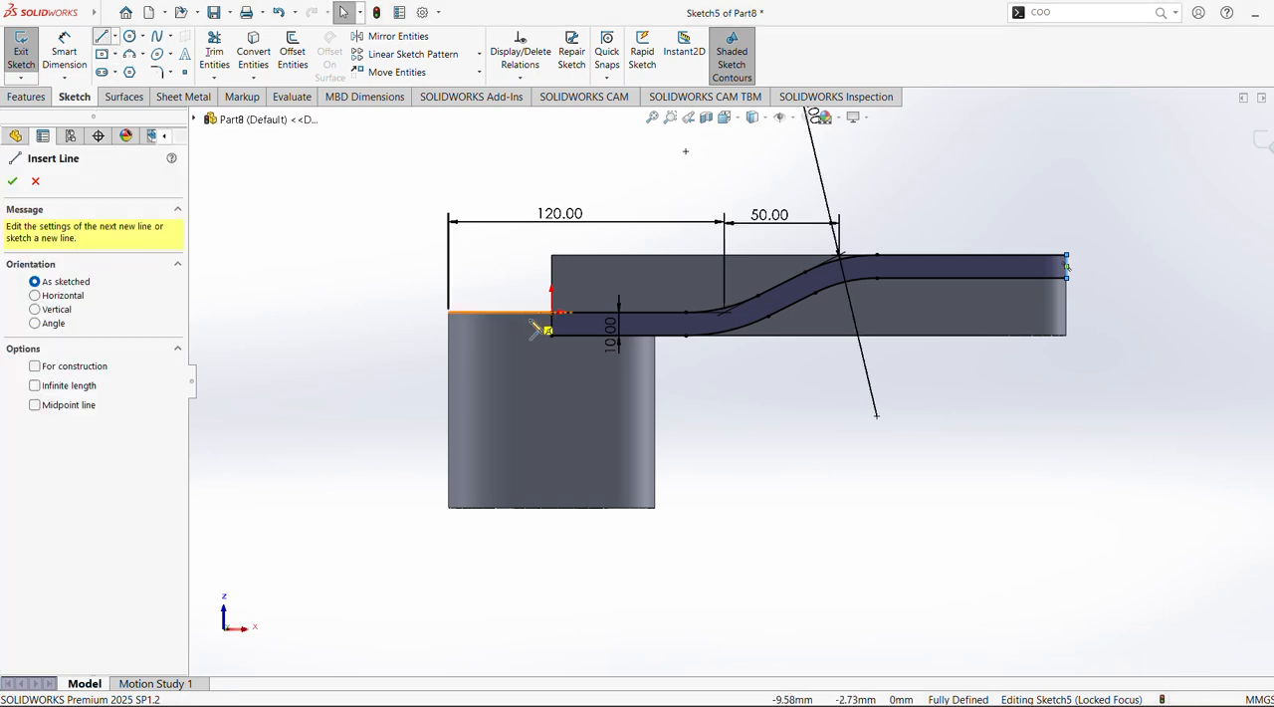
pyautogui.click(554, 313)
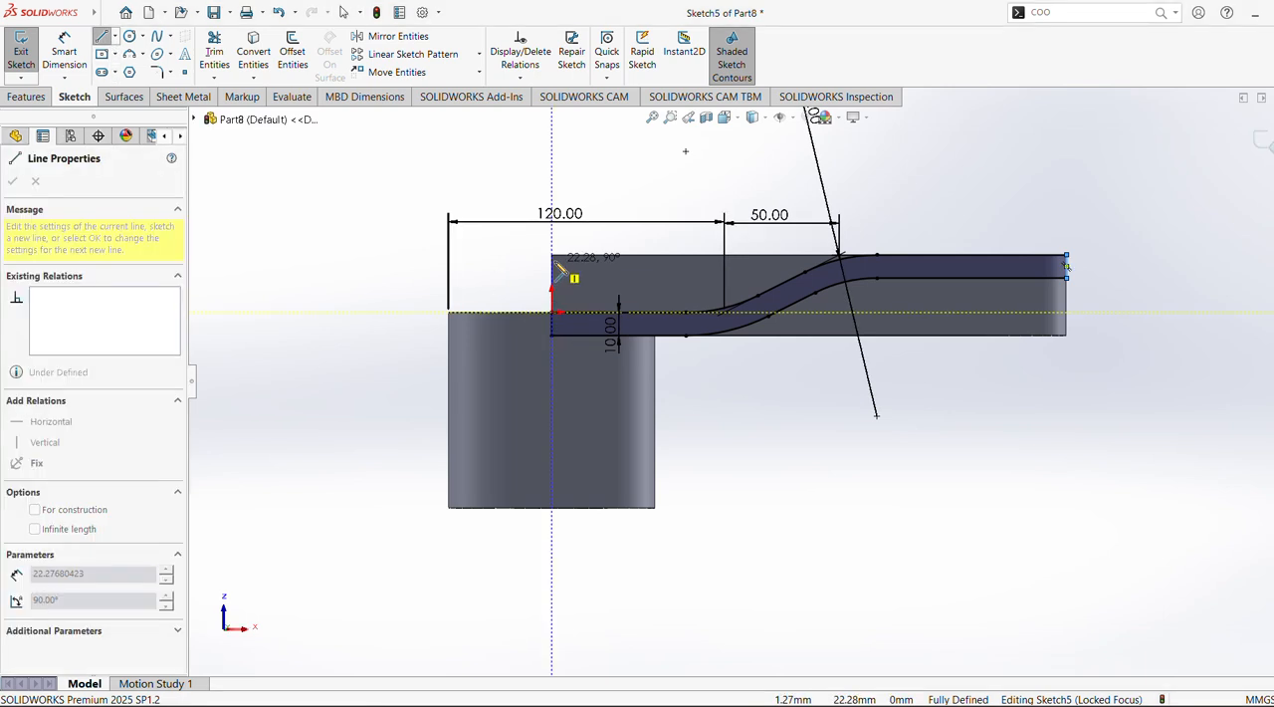
pyautogui.click(551, 255)
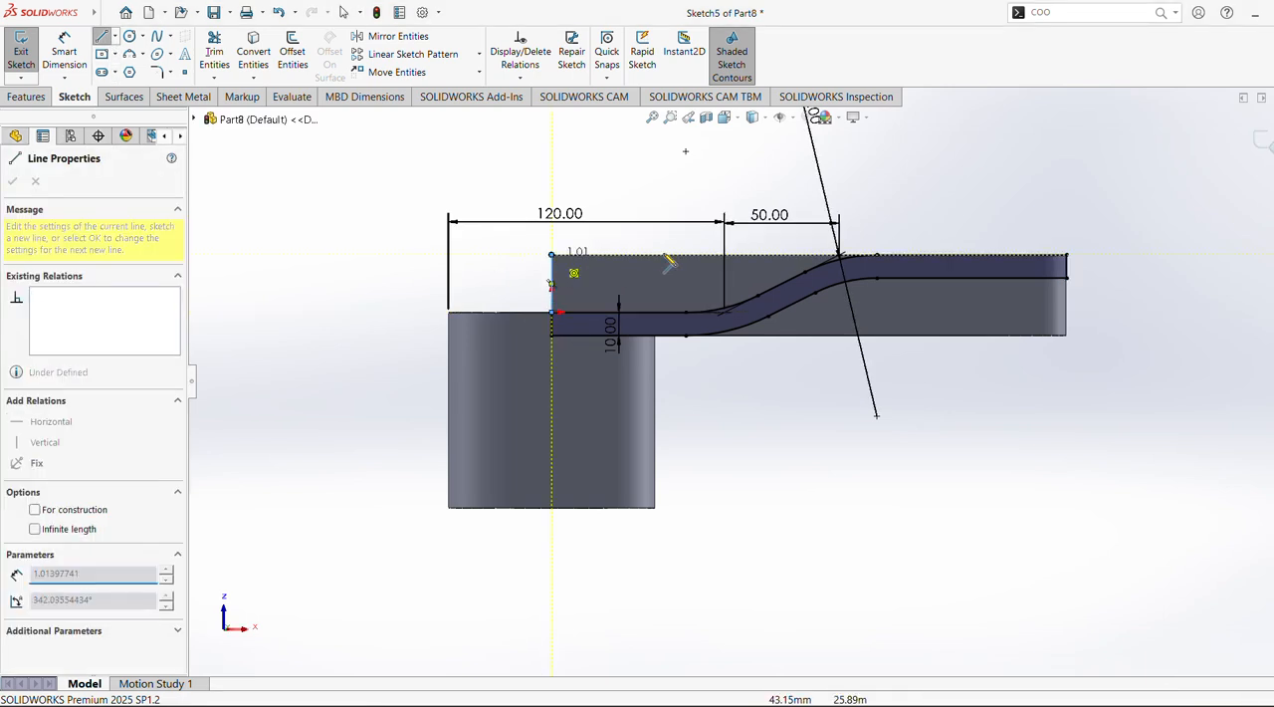
pyautogui.doubleClick(877, 255)
pyautogui.press('Escape')
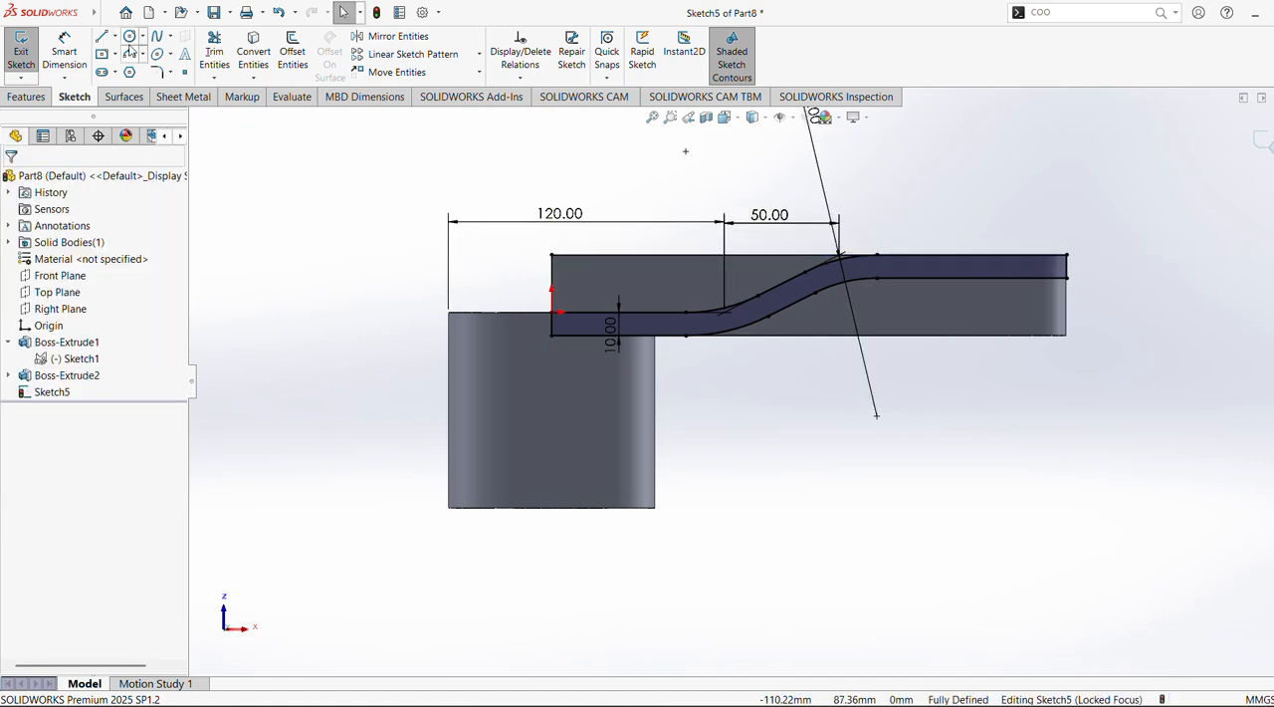
# Draw a horizontal line from the lower curve's start to the arm's lower end corner and a vertical line up to the profile's end
pyautogui.click(104, 37)
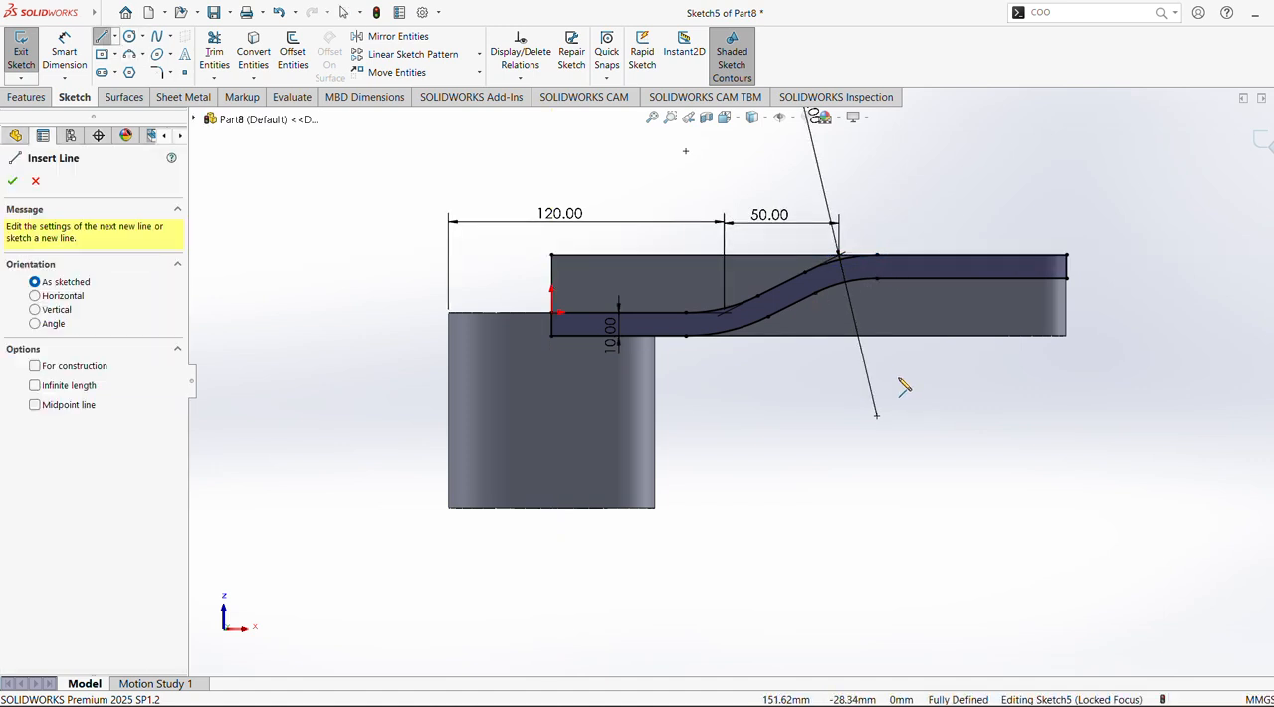
pyautogui.click(685, 337)
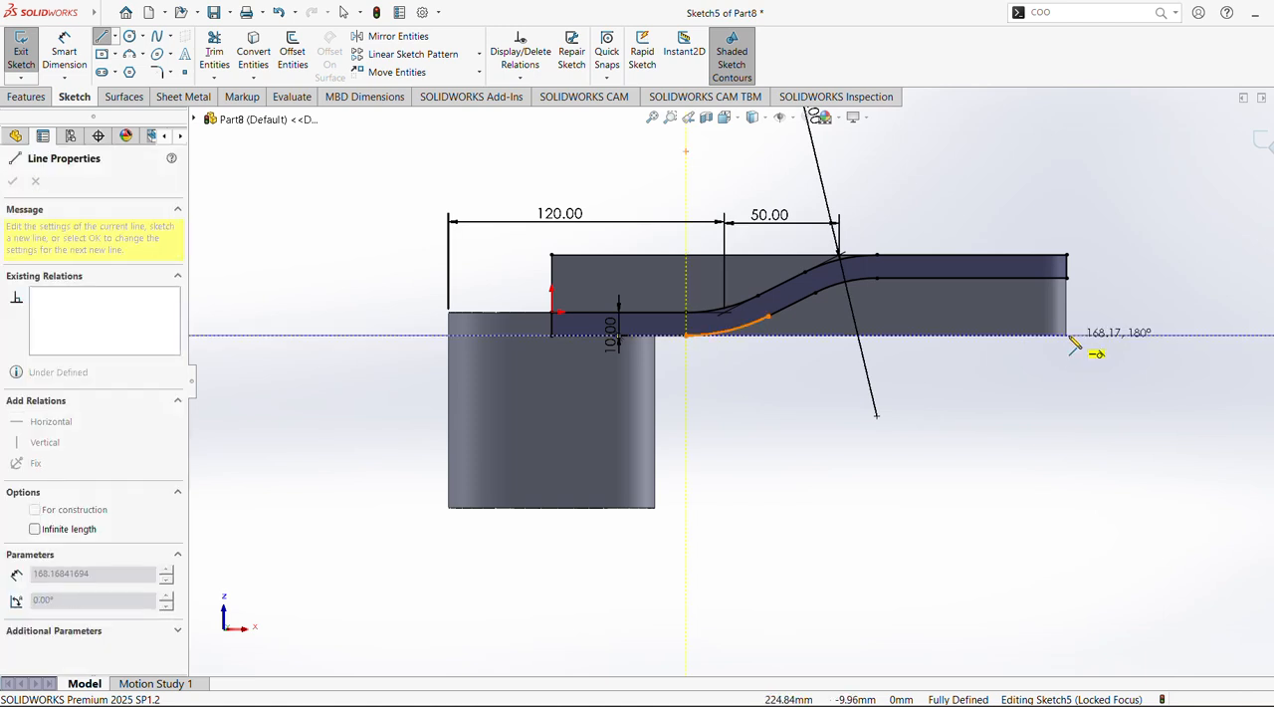
pyautogui.click(1067, 335)
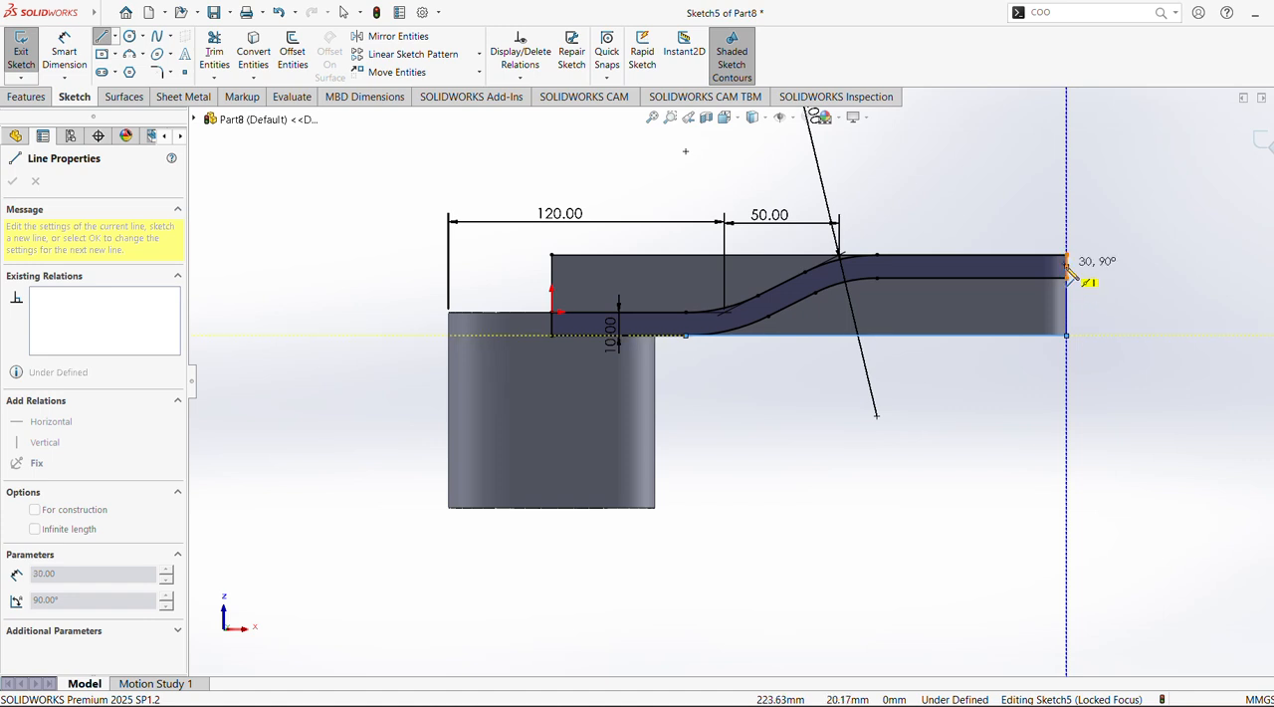
pyautogui.click(1067, 256)
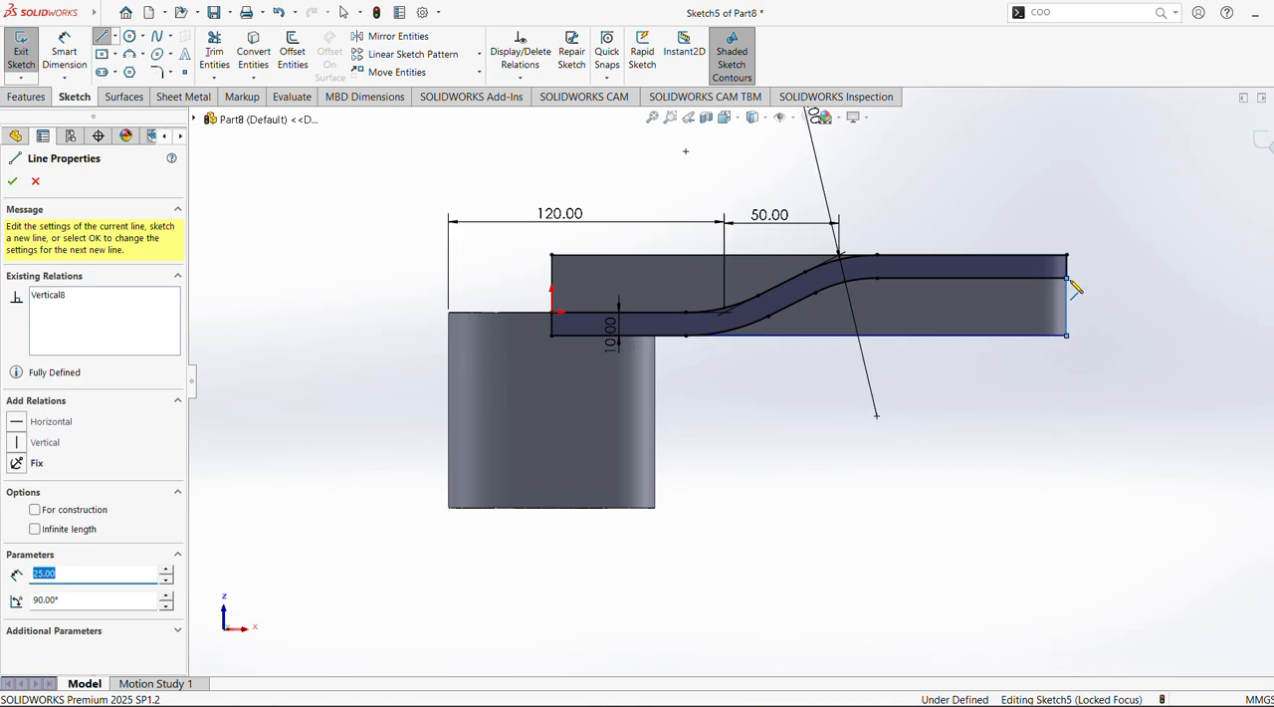
pyautogui.press('Escape')
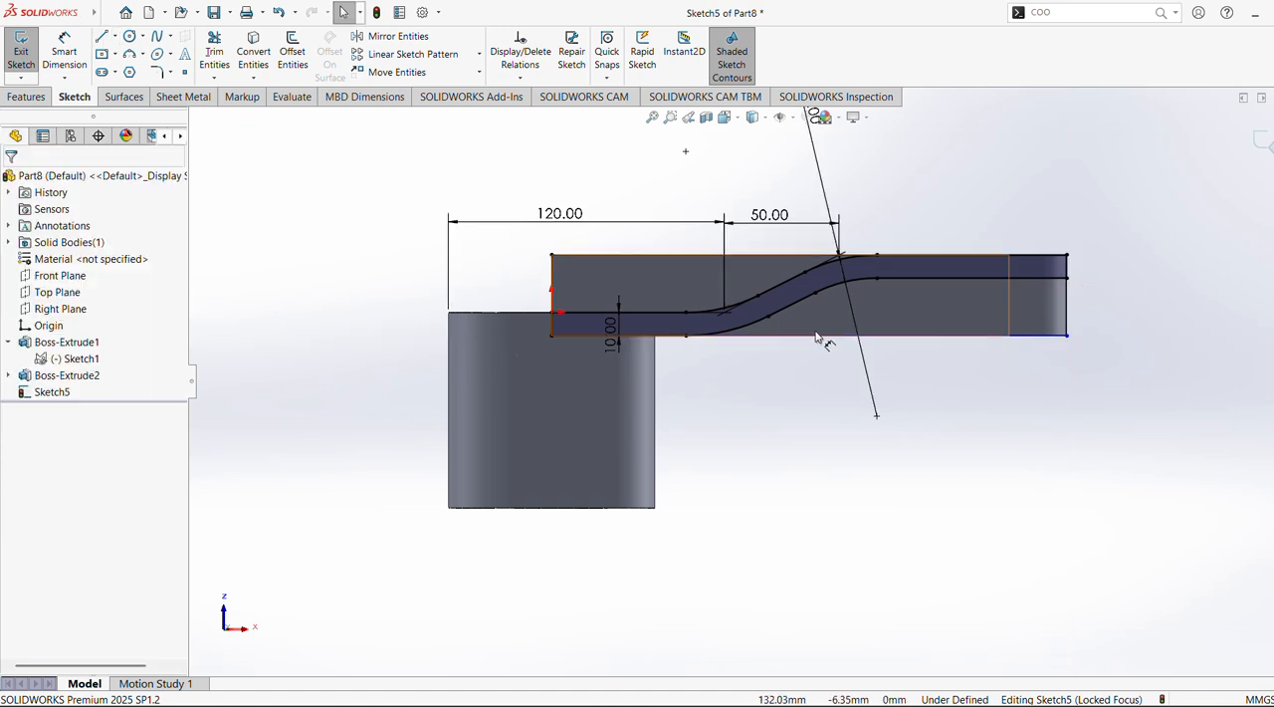
# Try an Up To Next extruded cut using the sketch contours above and below the stepped profile
pyautogui.click(40, 96)
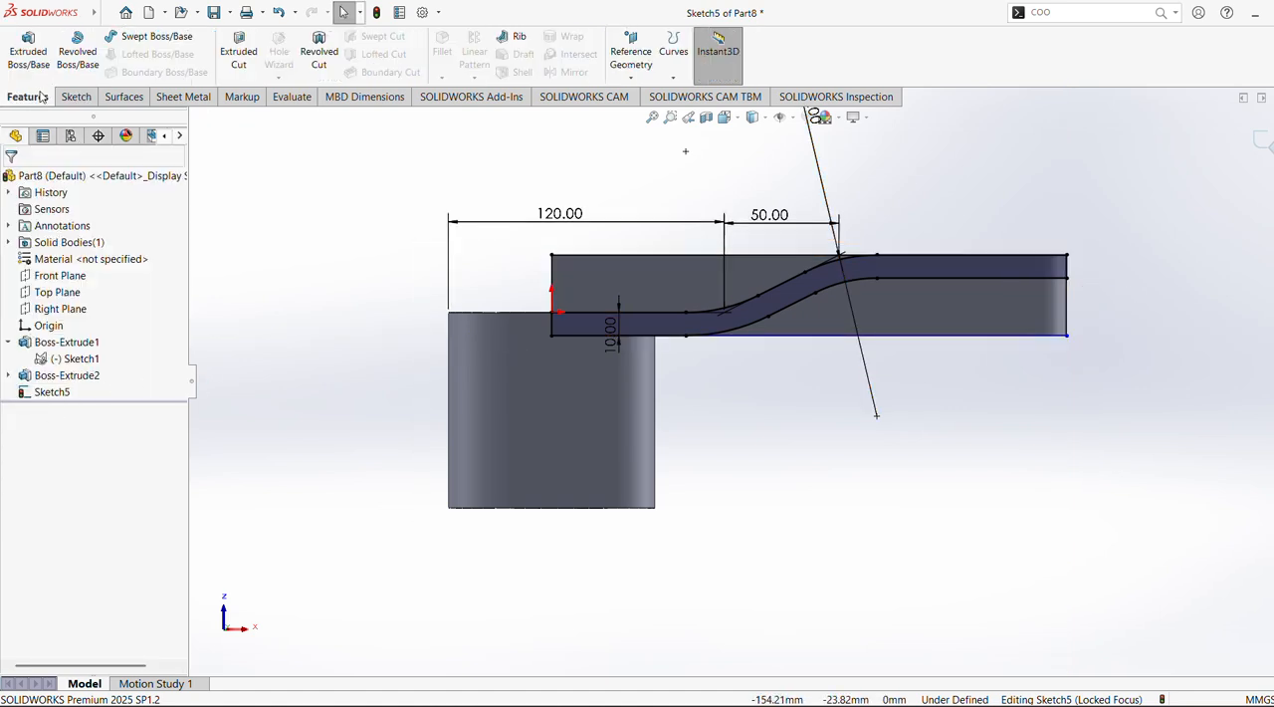
pyautogui.click(239, 52)
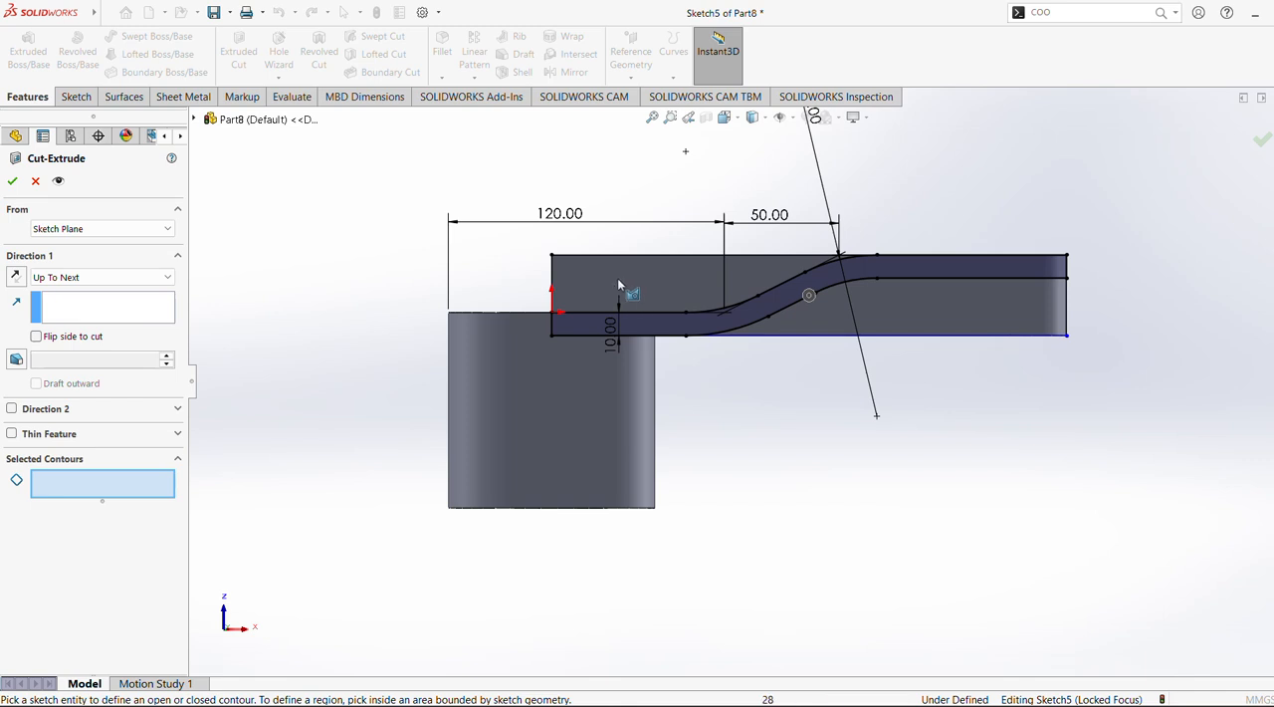
pyautogui.click(606, 254)
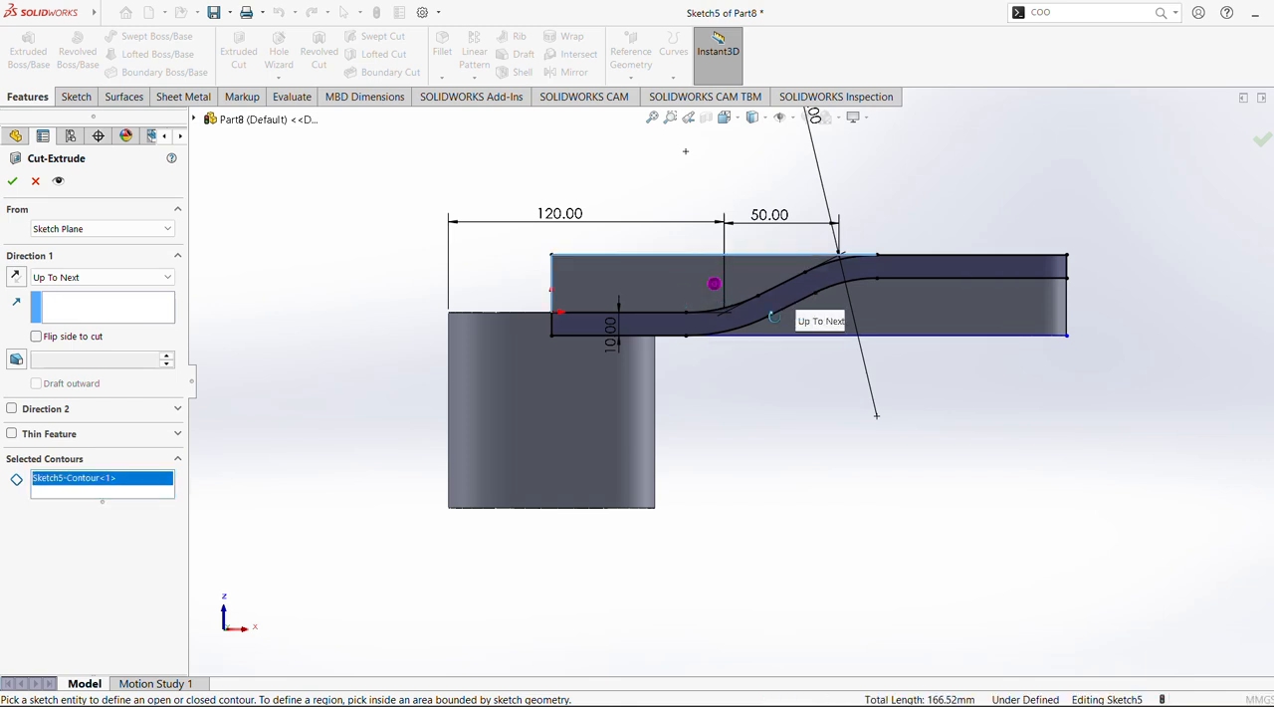
pyautogui.moveTo(774, 317); pyautogui.dragTo(751, 381, button='middle')
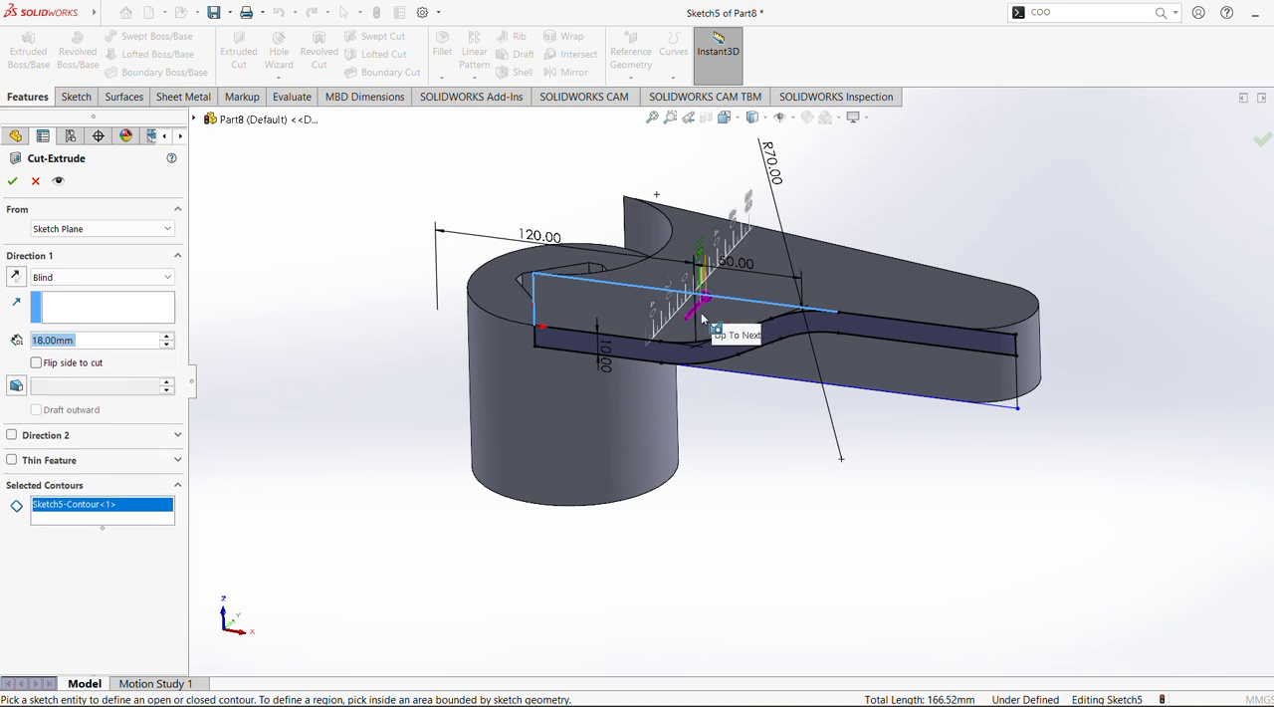
pyautogui.moveTo(711, 291); pyautogui.dragTo(820, 247)
pyautogui.click(99, 278)
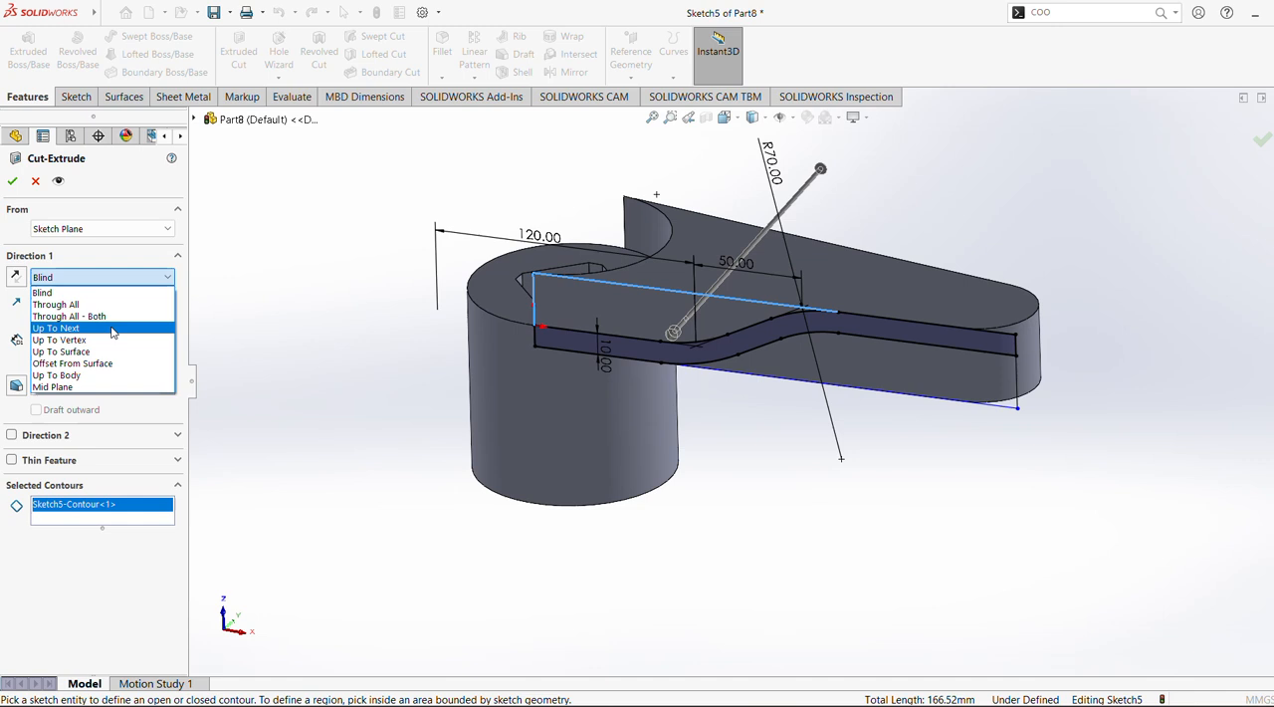
pyautogui.click(113, 331)
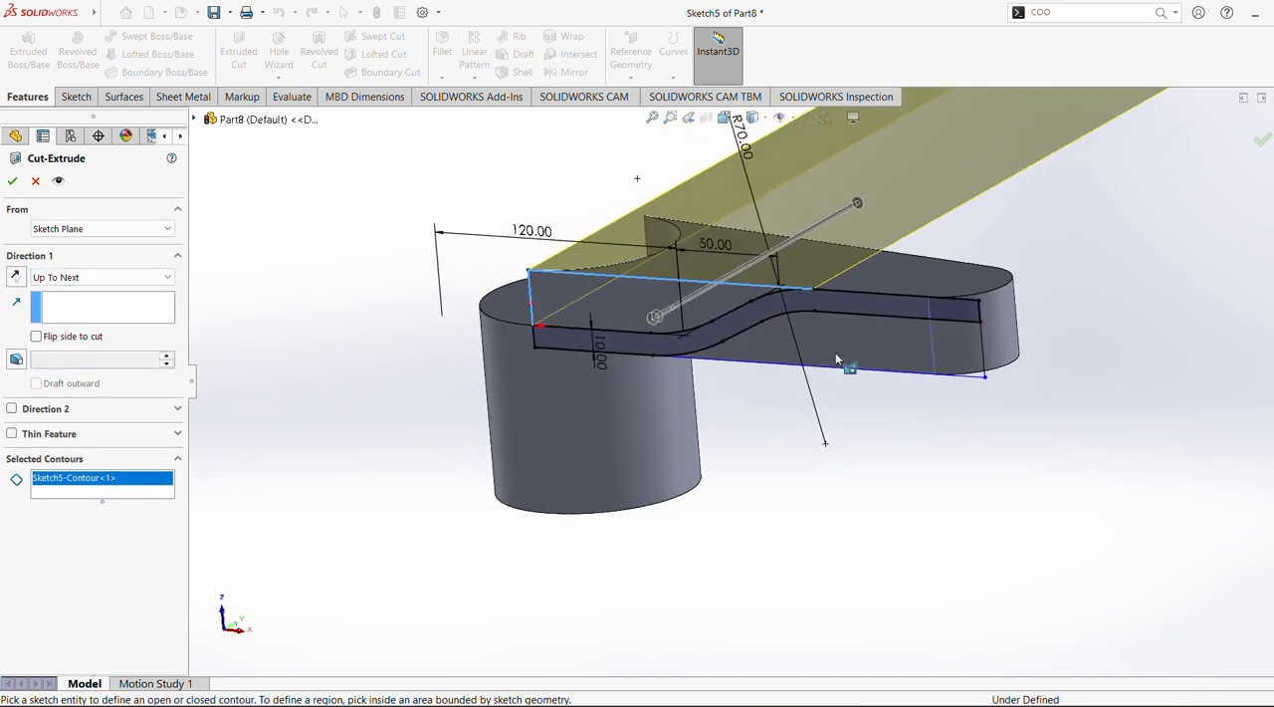
pyautogui.click(915, 327)
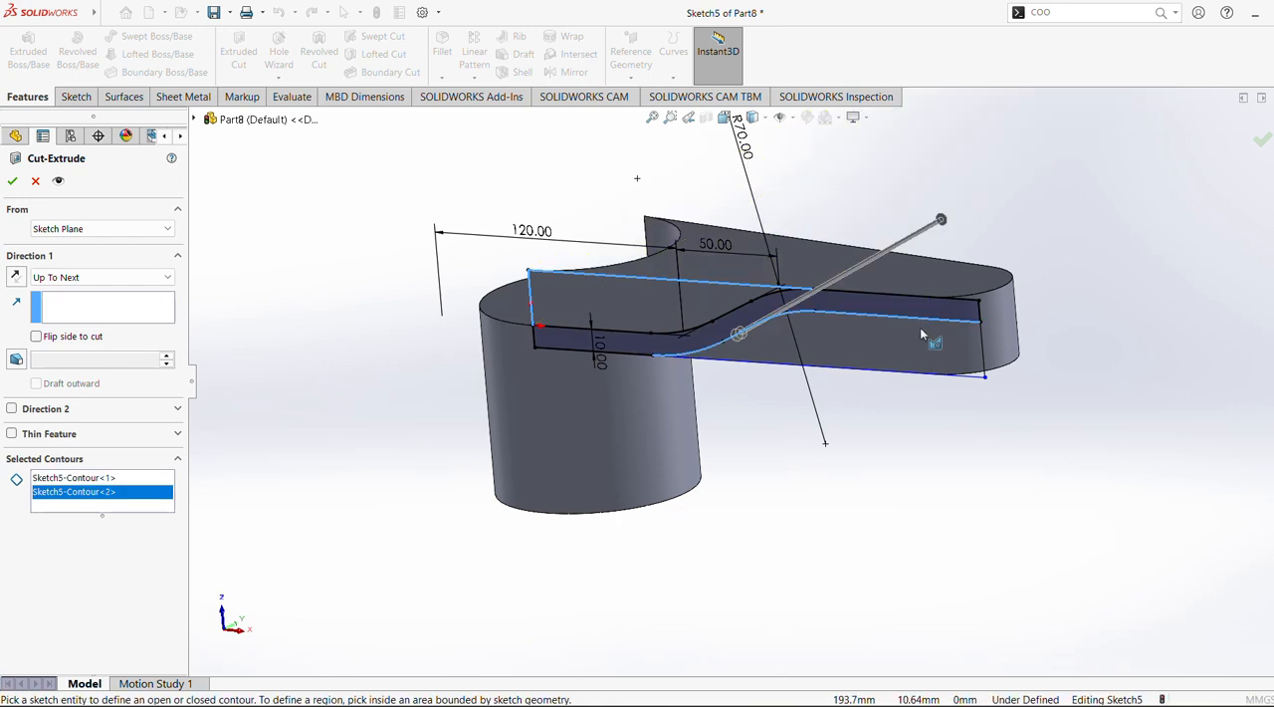
pyautogui.moveTo(920, 327)
pyautogui.mouseDown(button='middle')
pyautogui.moveTo(801, 422)
pyautogui.moveTo(912, 320)
pyautogui.mouseUp(button='middle')
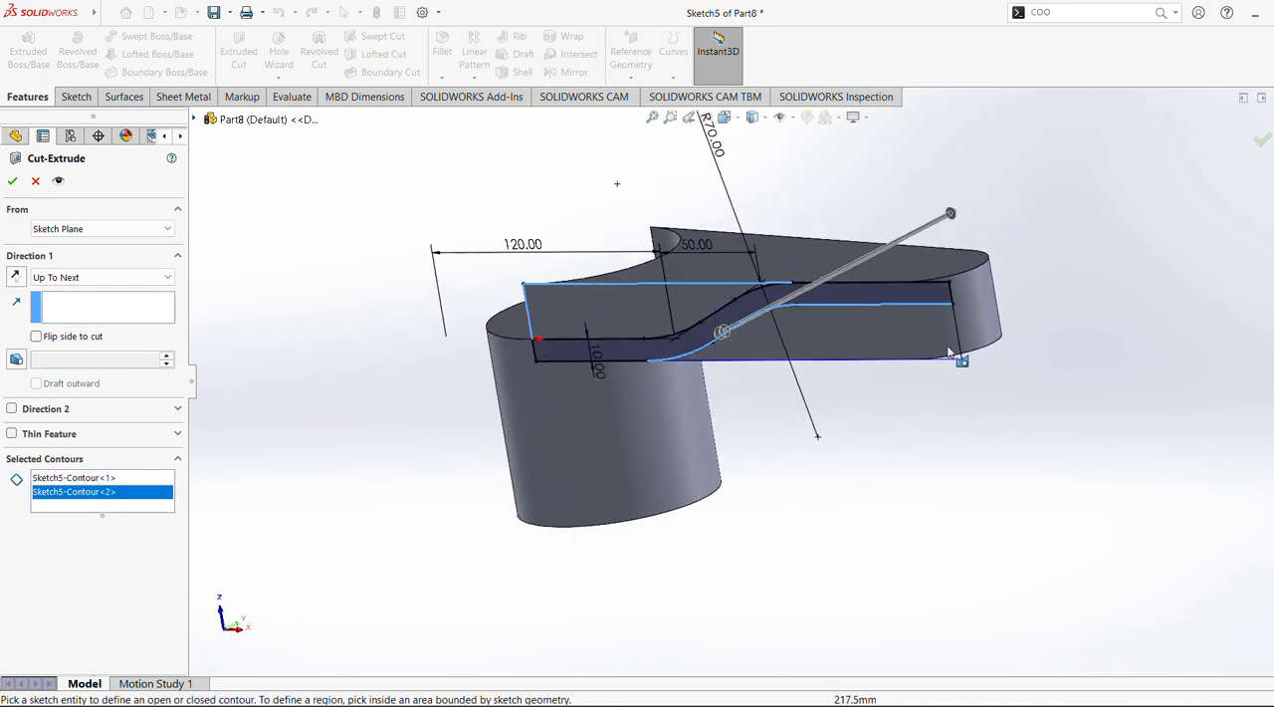
pyautogui.rightClick(81, 491)
pyautogui.click(117, 496)
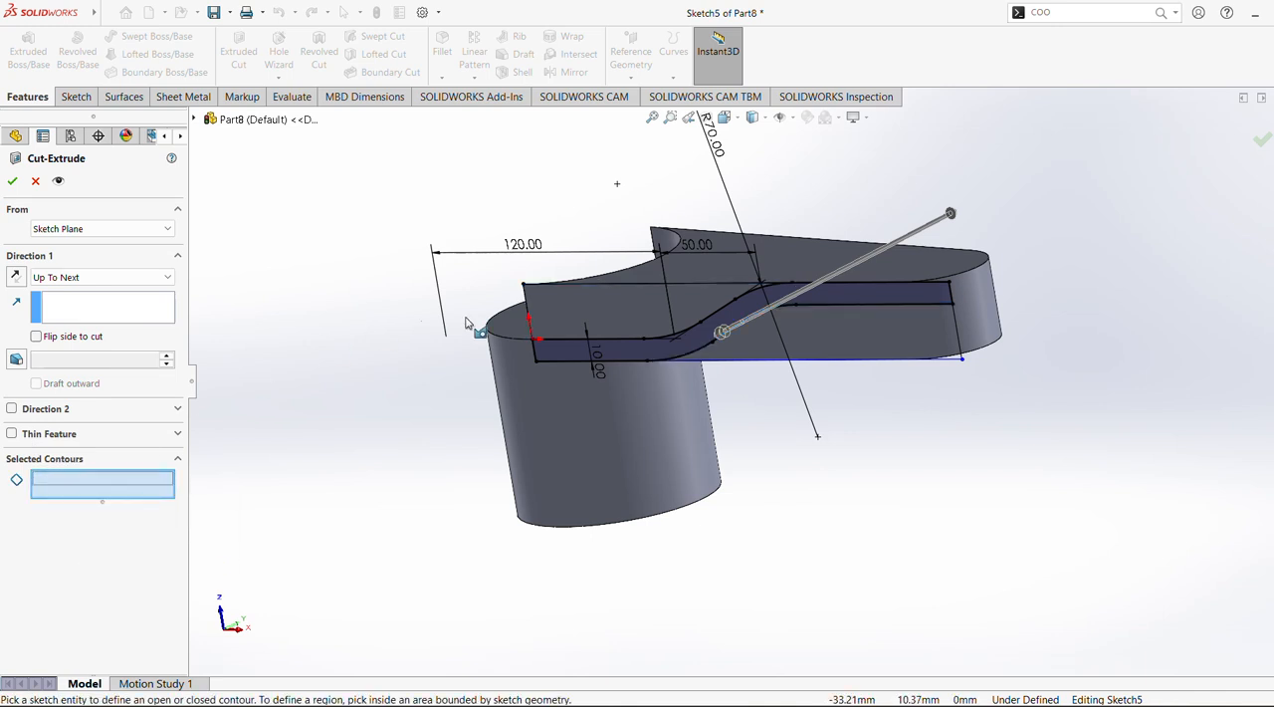
pyautogui.click(38, 182)
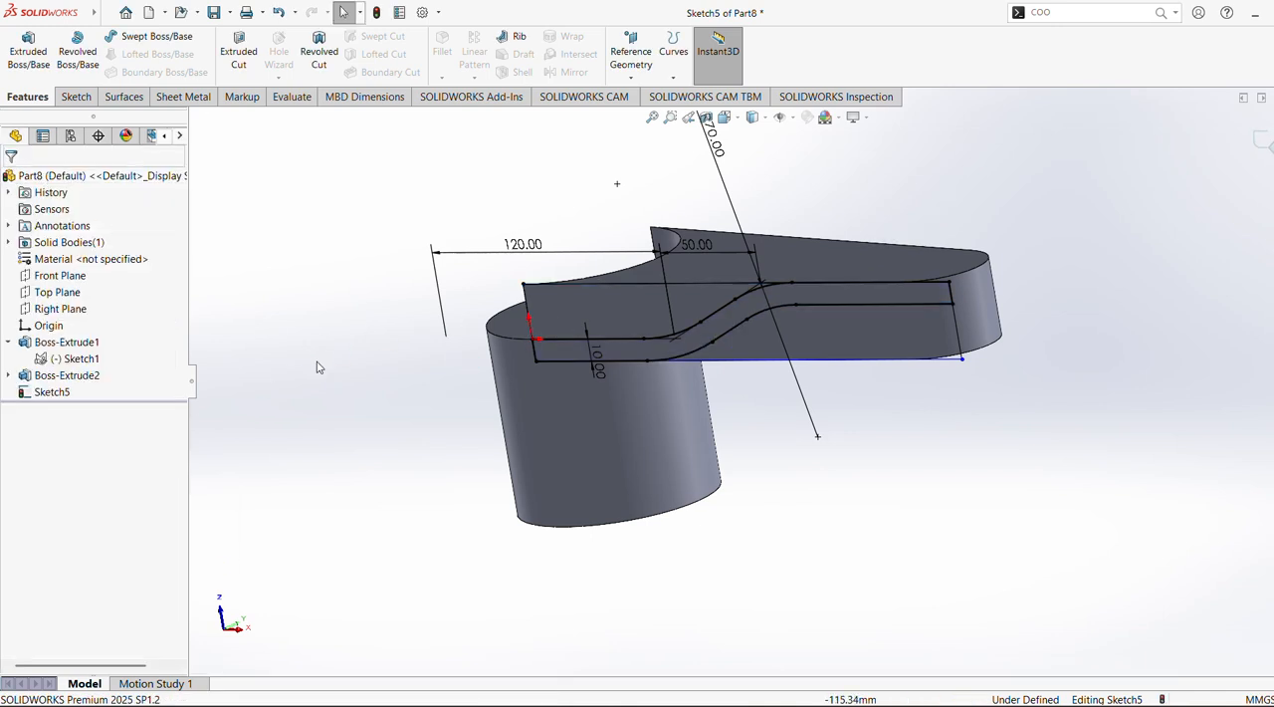
pyautogui.click(47, 396)
pyautogui.click(91, 382)
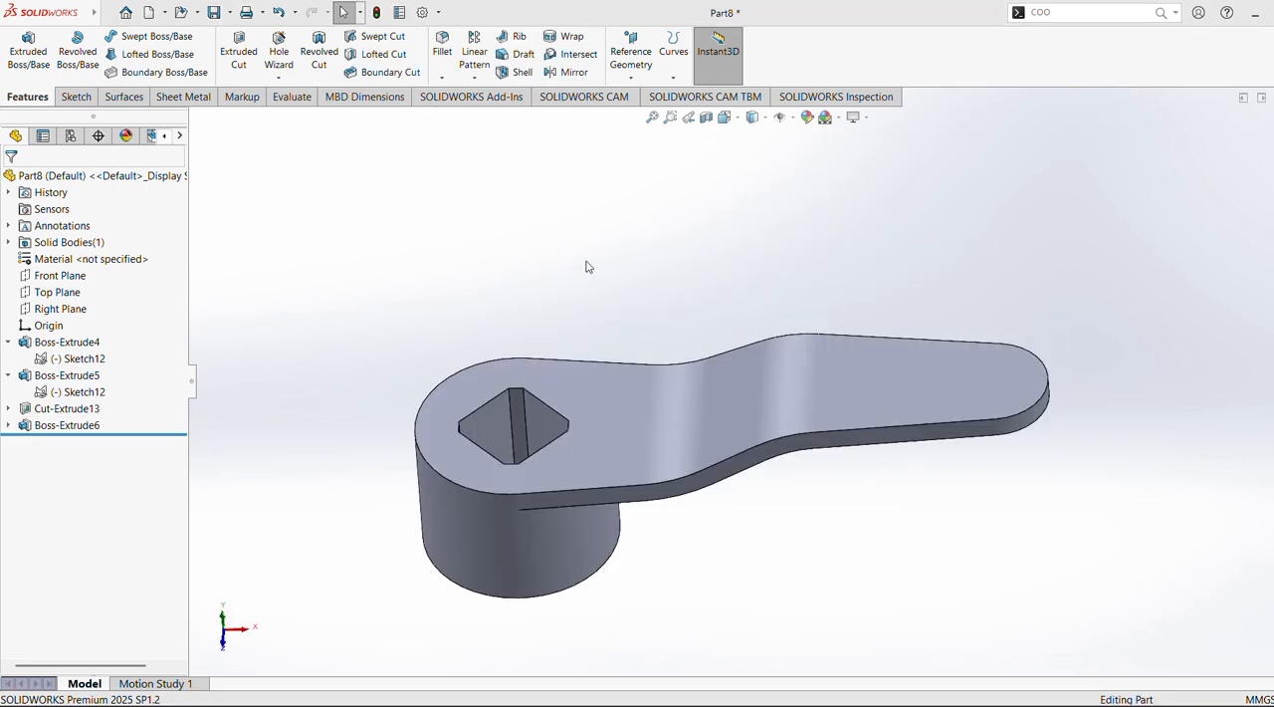
pyautogui.moveTo(586, 265)
pyautogui.mouseDown(button='middle')
pyautogui.moveTo(585, 334)
pyautogui.moveTo(595, 271)
pyautogui.mouseUp(button='middle')
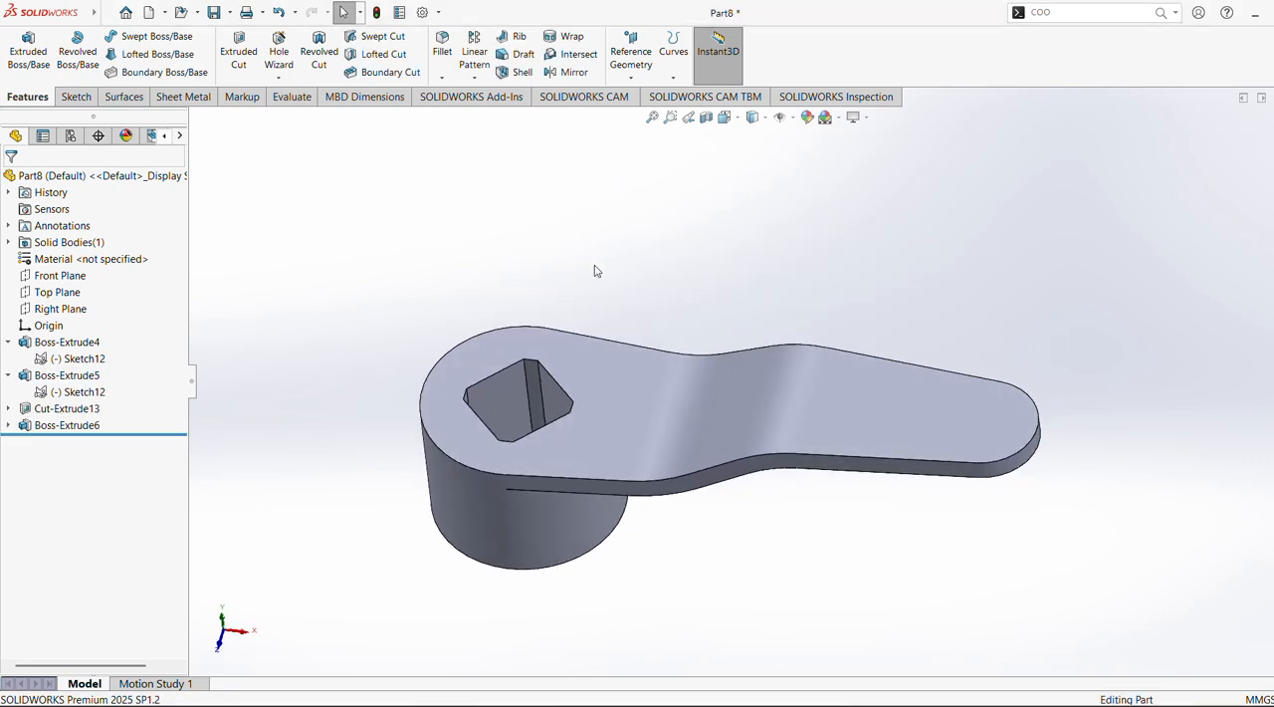
pyautogui.click(966, 442)
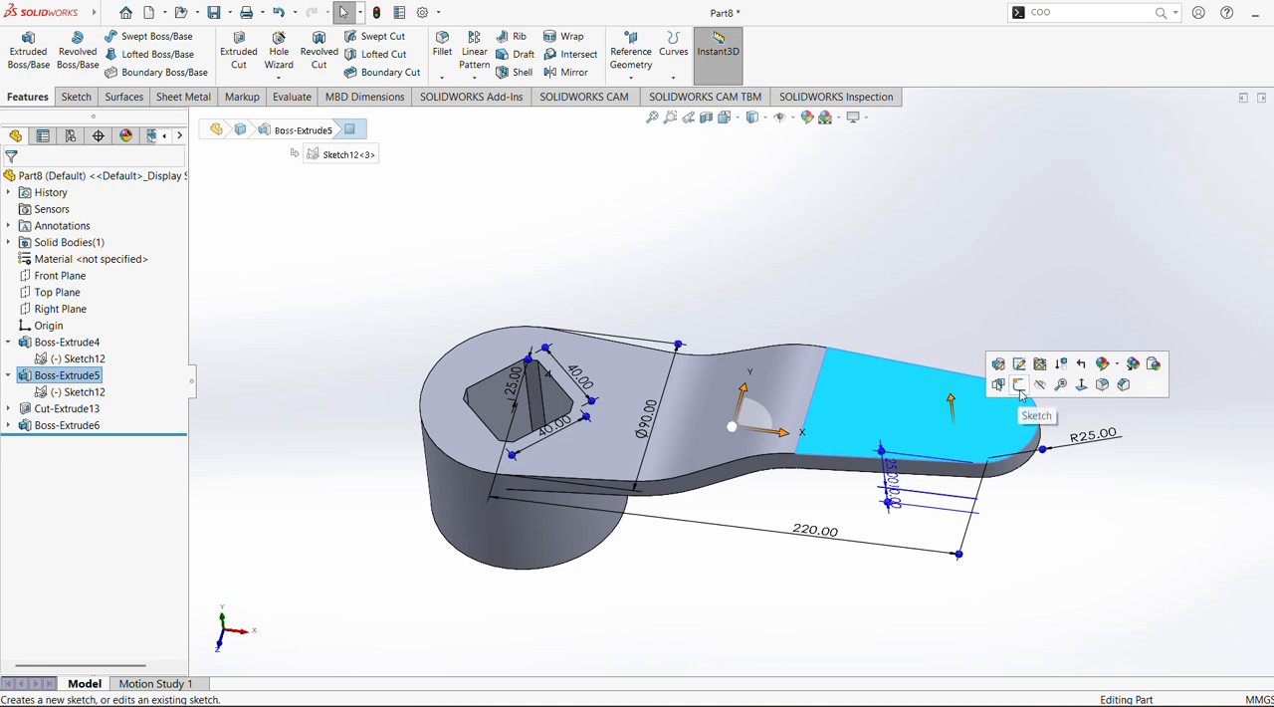
pyautogui.click(1011, 399)
pyautogui.click(20, 48)
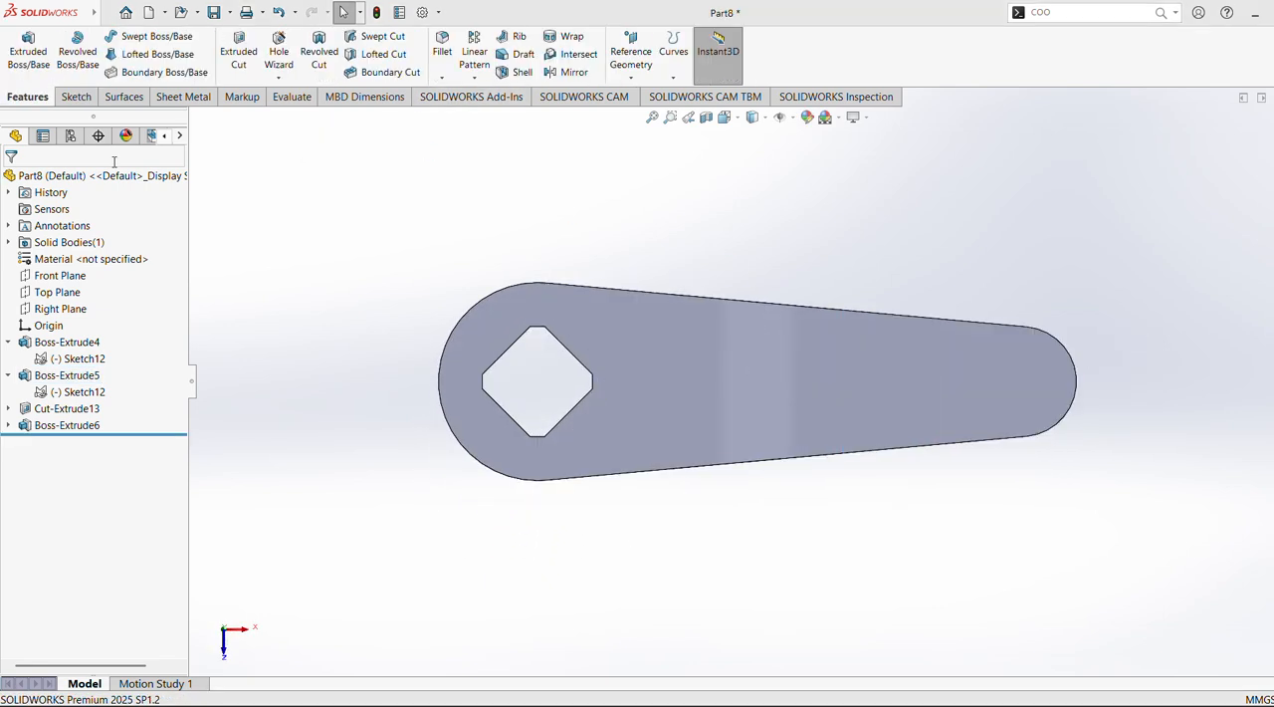
# Start a sketch on the Front Plane and draw a stepped line chain rising inward from the arm end's upper corner, last segment about 9 mm
pyautogui.click(60, 275)
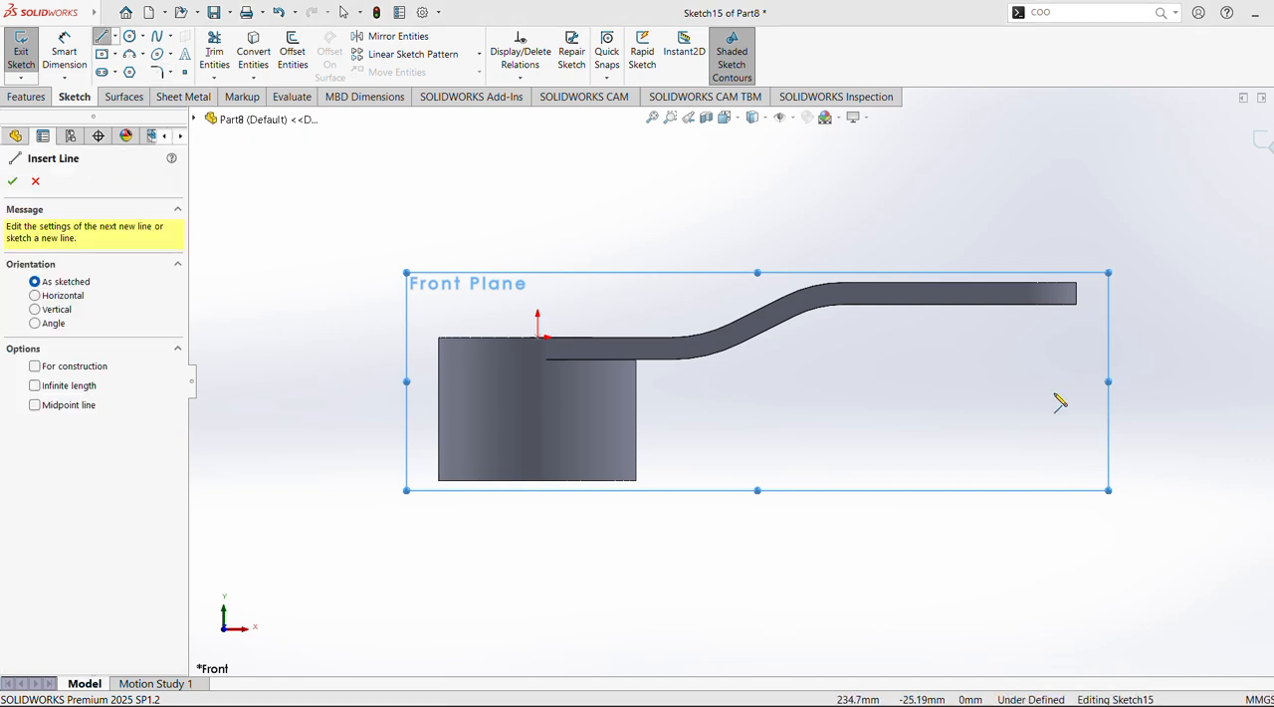
pyautogui.scroll(-2, 1051, 361)
pyautogui.keyDown('shift'); pyautogui.moveTo(1051, 361); pyautogui.dragTo(872, 451, button='middle'); pyautogui.keyUp('shift')
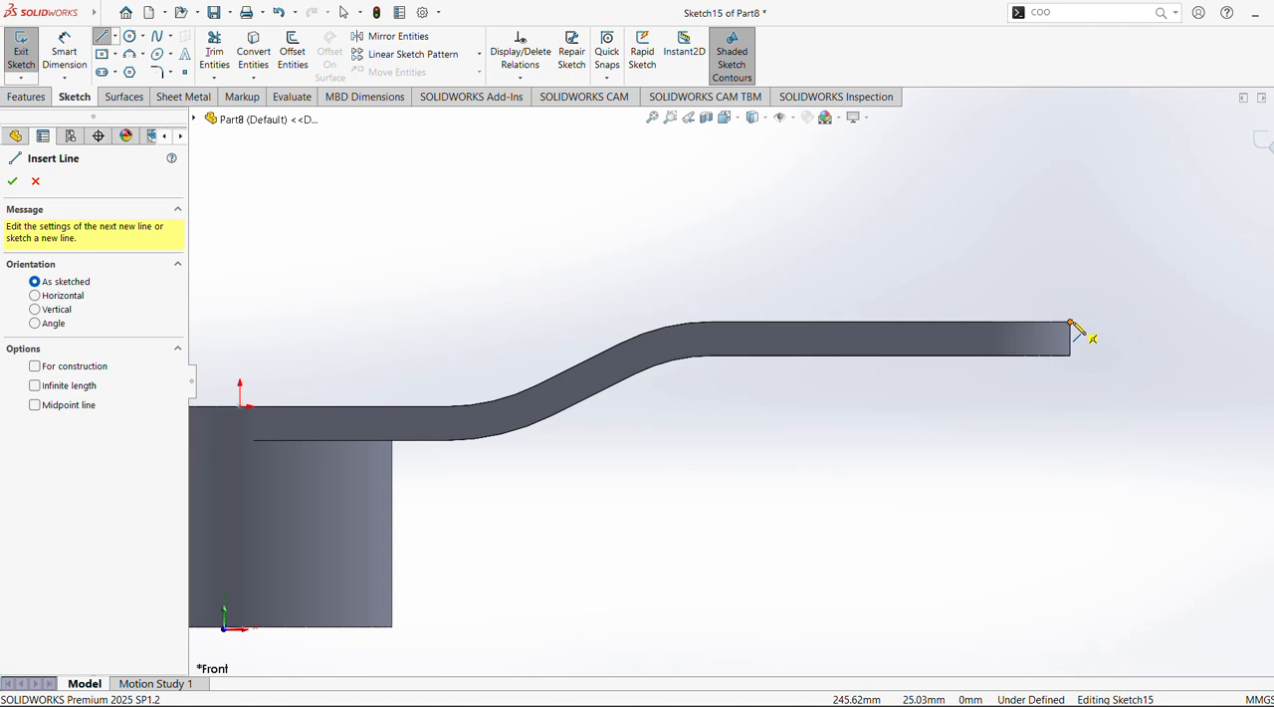
pyautogui.click(1071, 323)
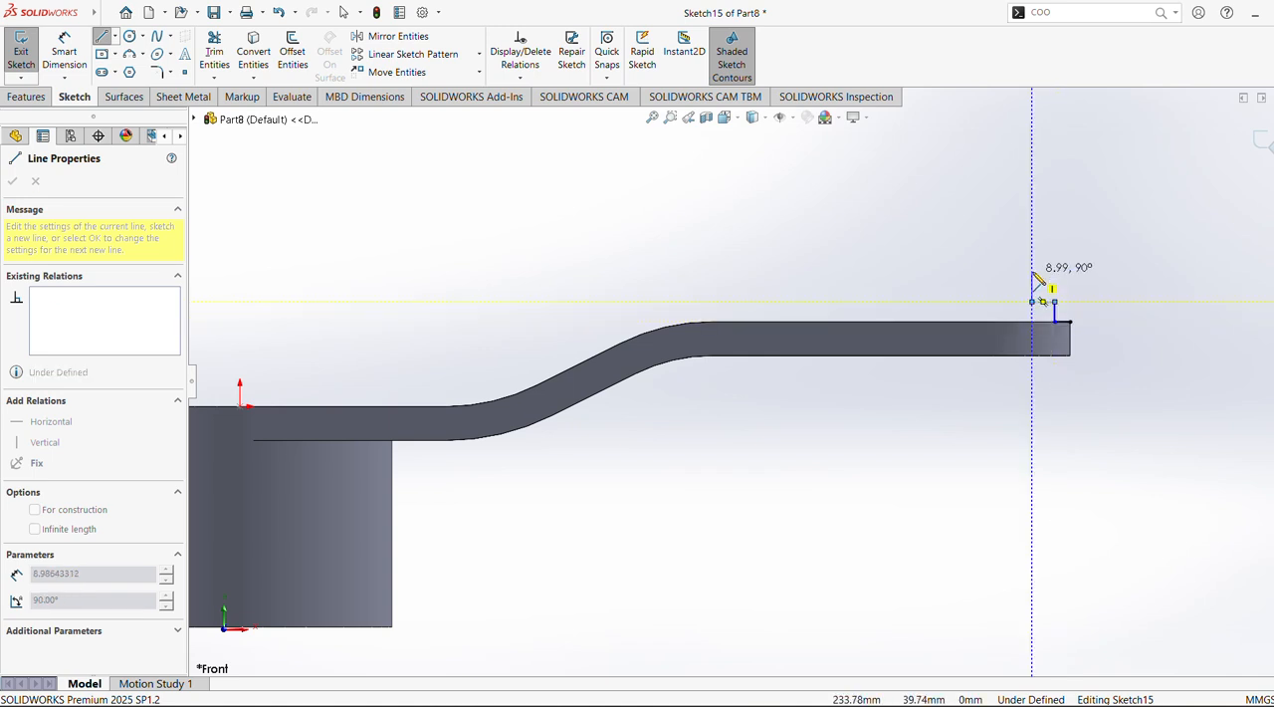
pyautogui.click(1055, 300)
pyautogui.press('Escape')
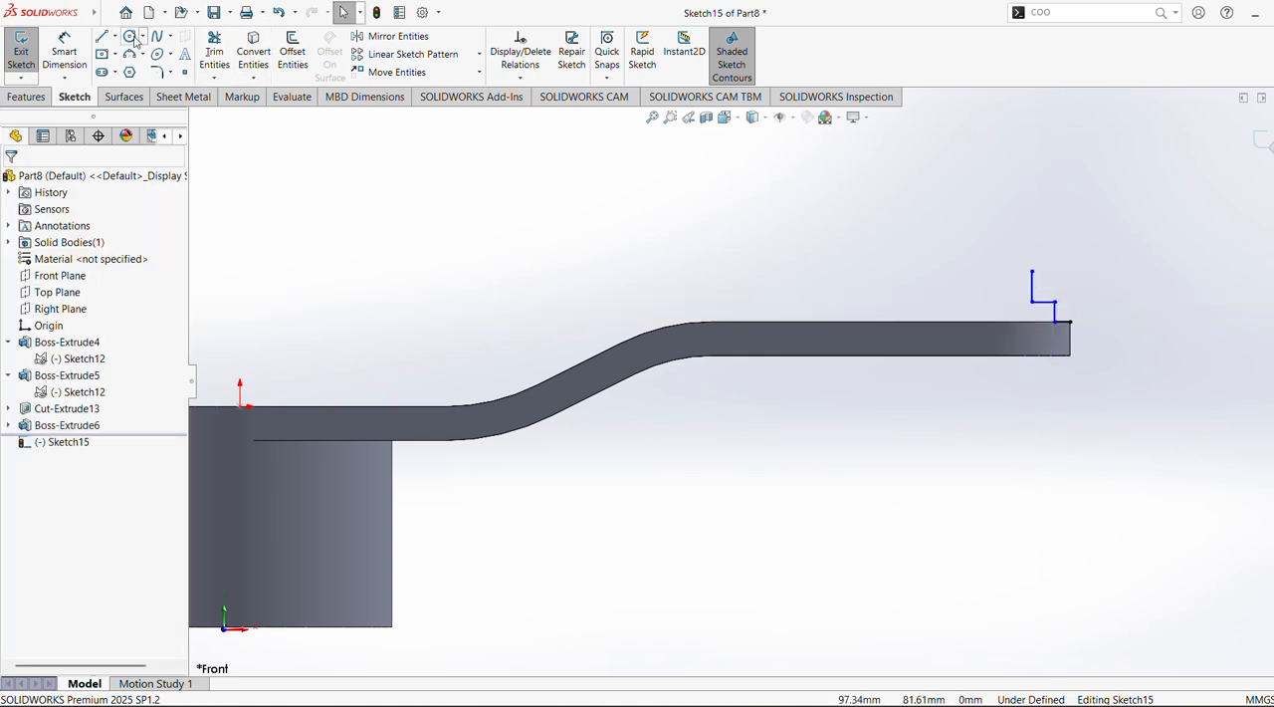
pyautogui.click(133, 37)
pyautogui.click(911, 244)
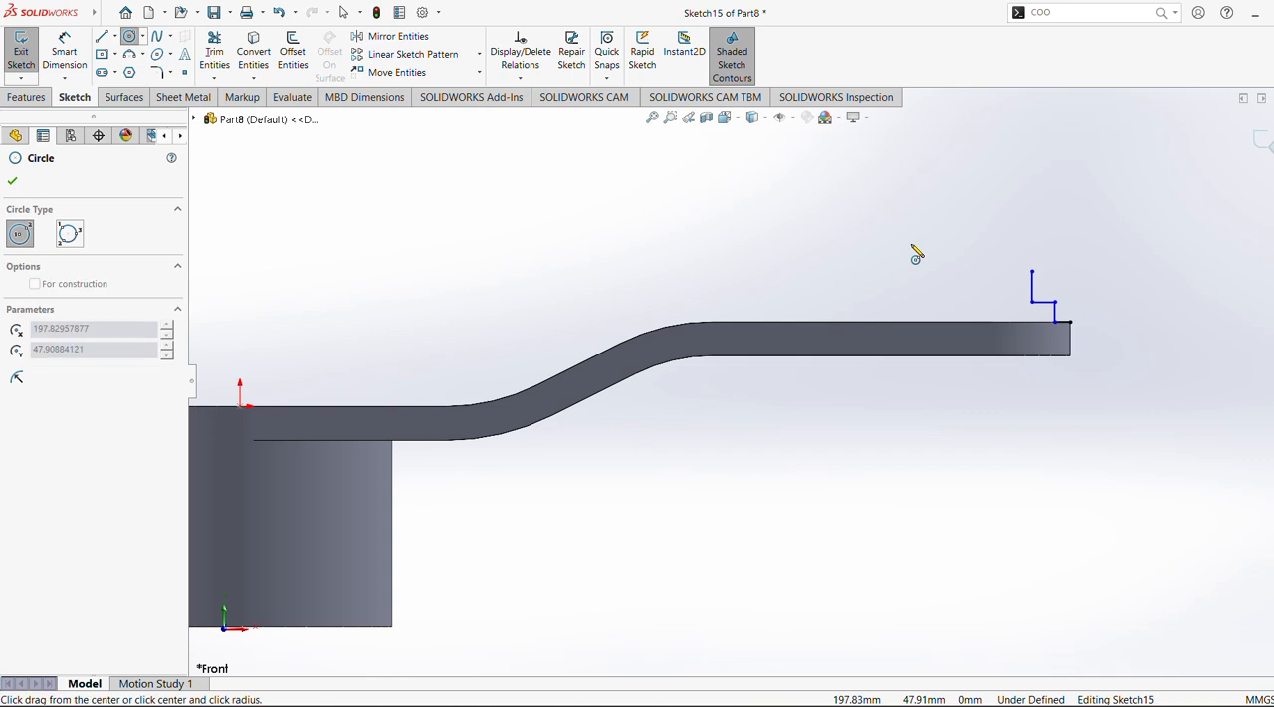
pyautogui.press('Escape')
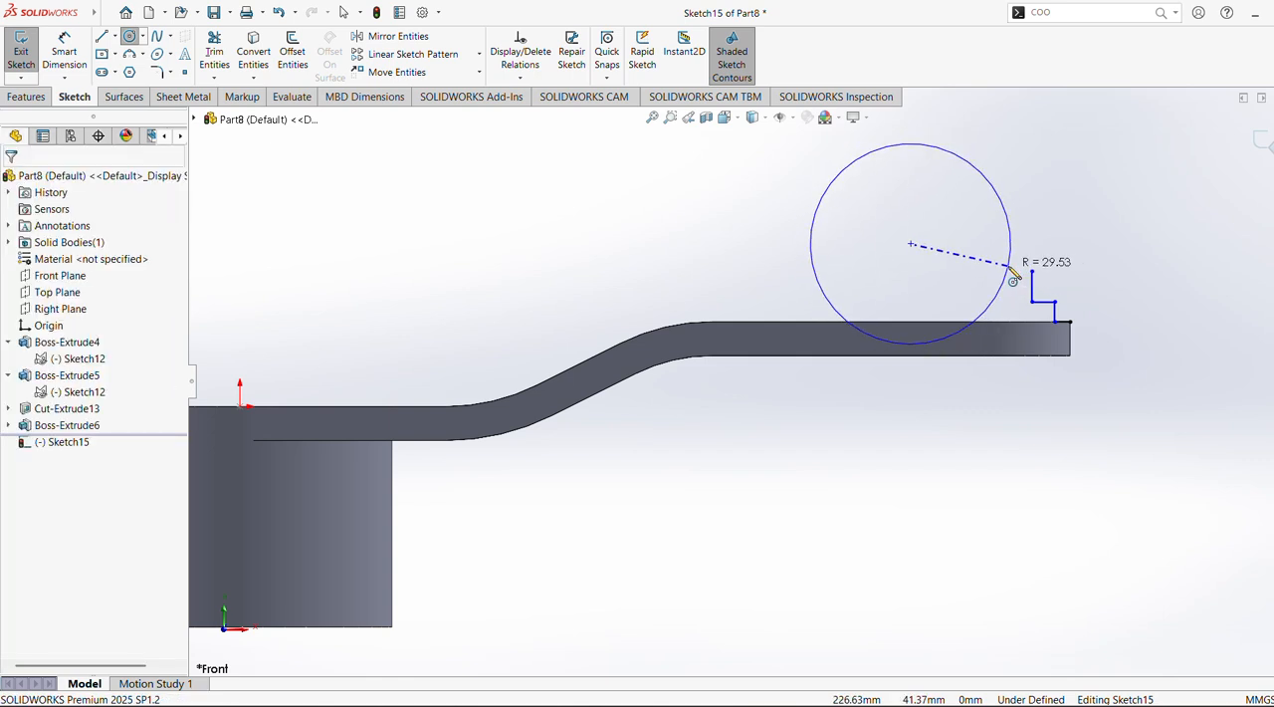
# Sketch a circle above the arm's outer end, beside the stepped lines and touching the arm's upper edge
pyautogui.click(130, 37)
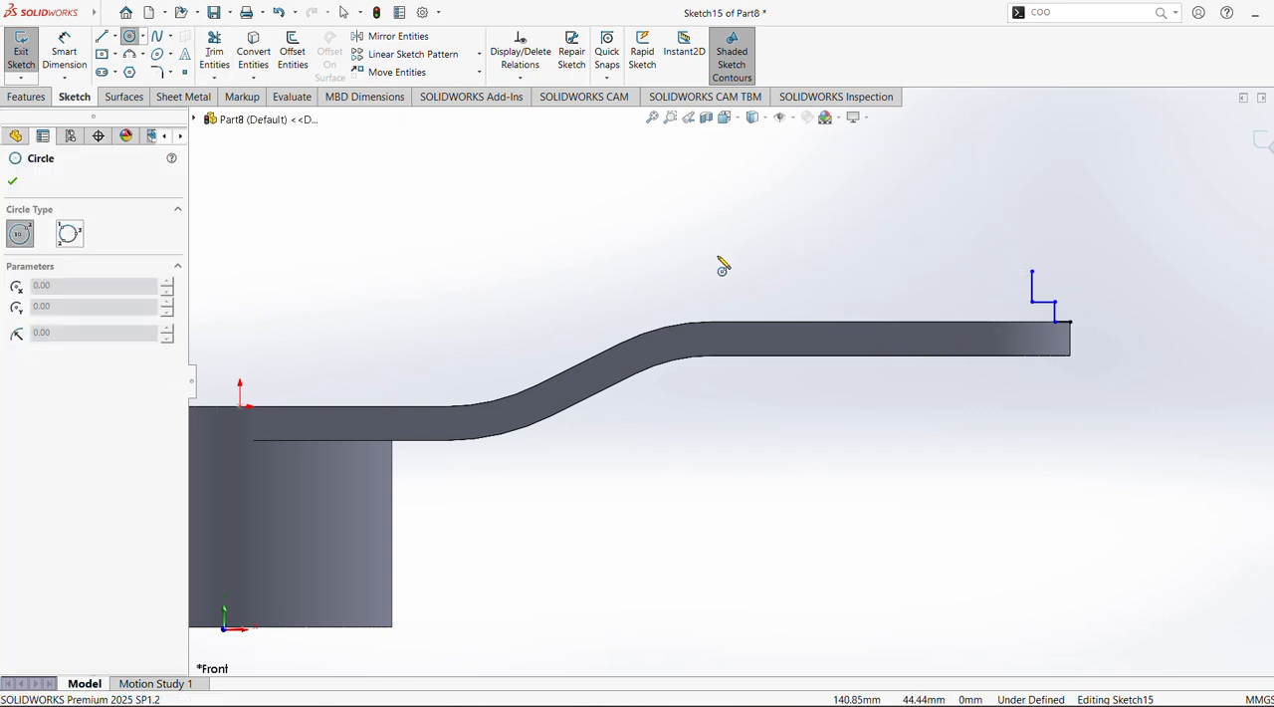
pyautogui.click(965, 263)
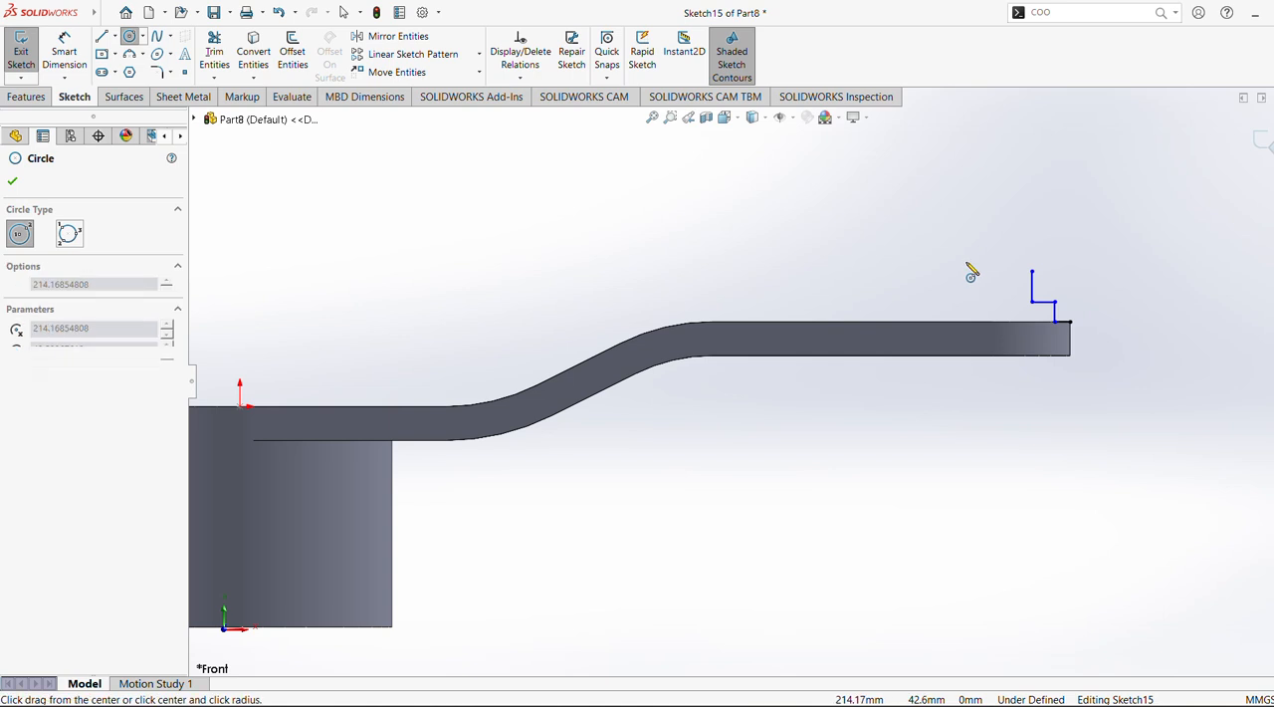
pyautogui.click(1003, 316)
pyautogui.press('Escape')
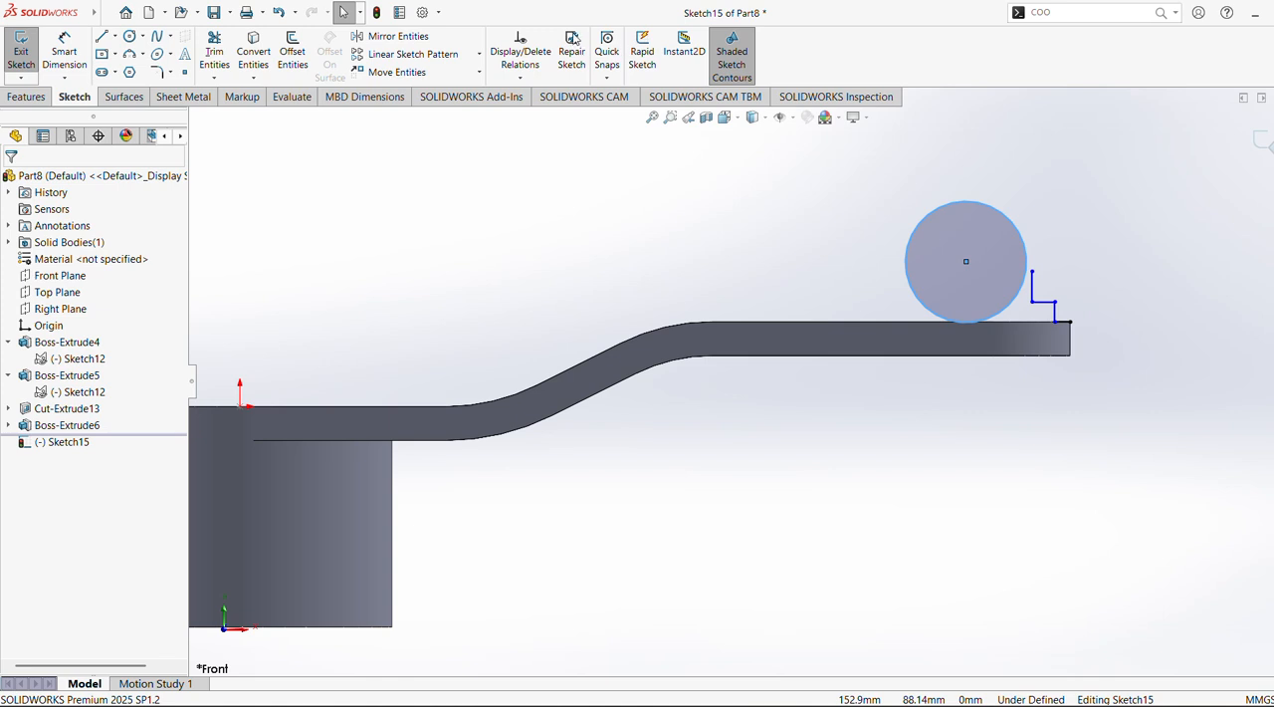
# Dimension the aligned distance from the origin to the circle's centre
pyautogui.click(64, 52)
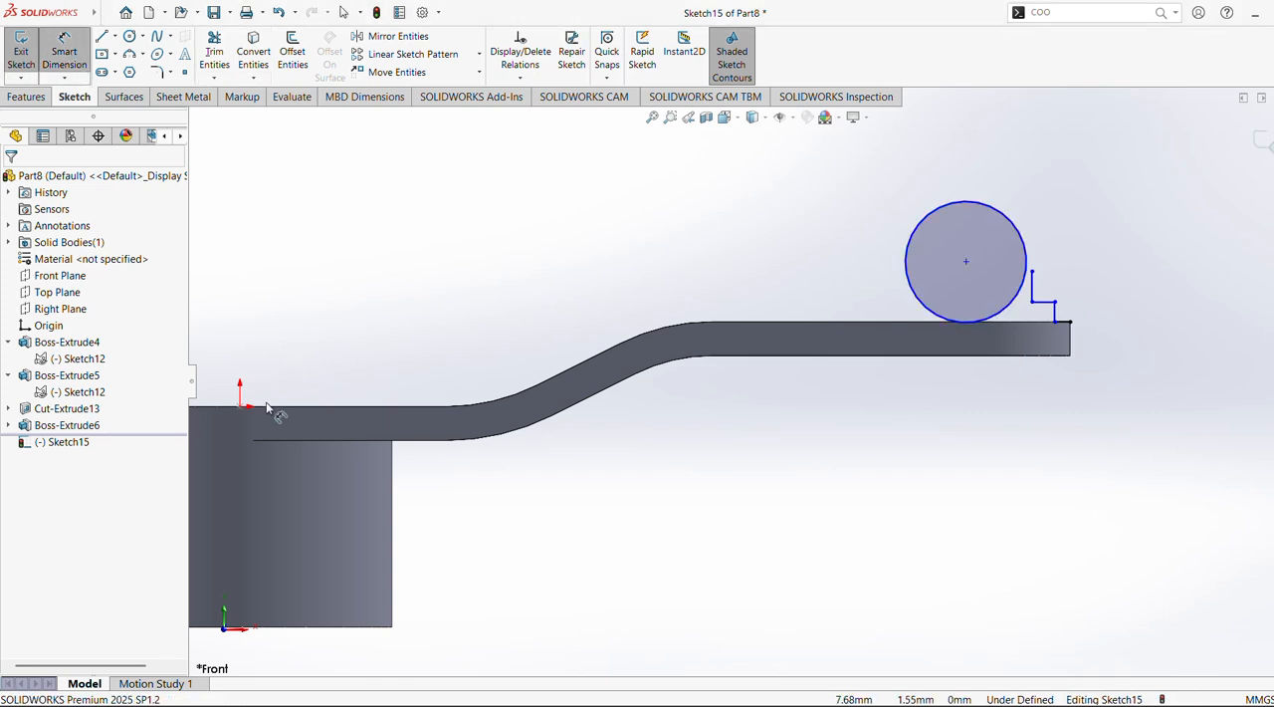
pyautogui.click(240, 407)
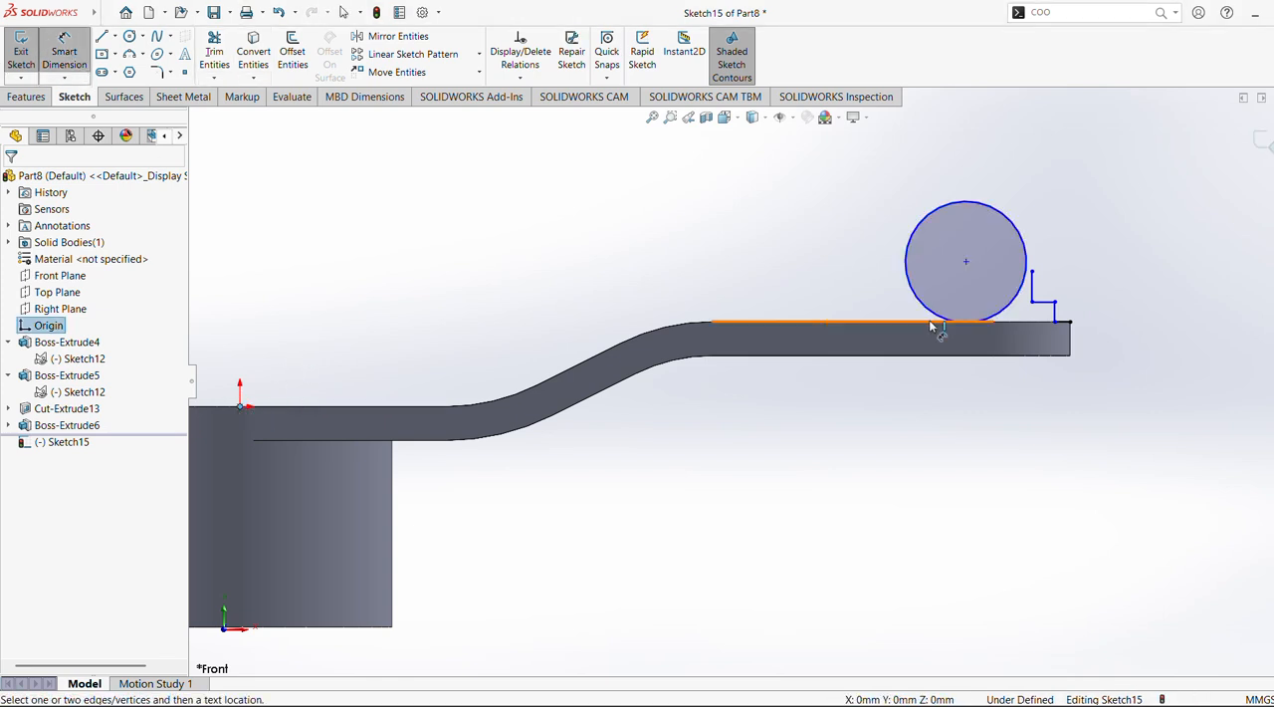
pyautogui.click(966, 263)
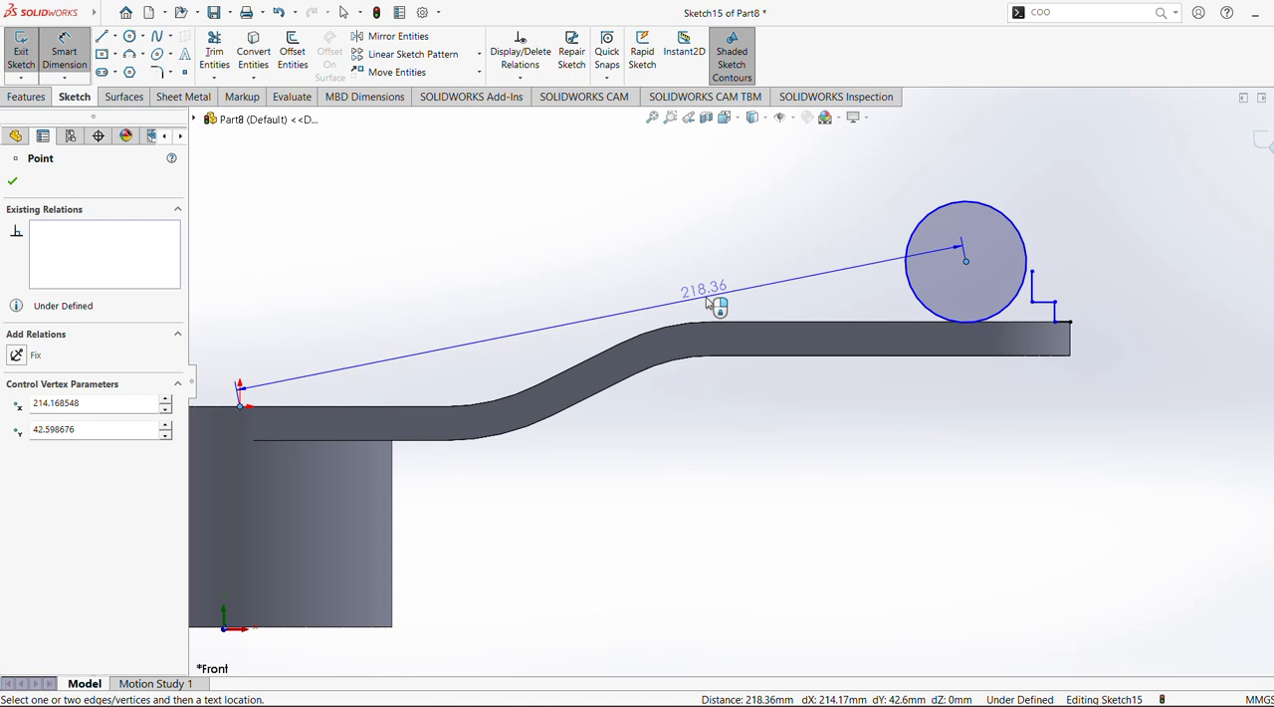
pyautogui.press('Escape')
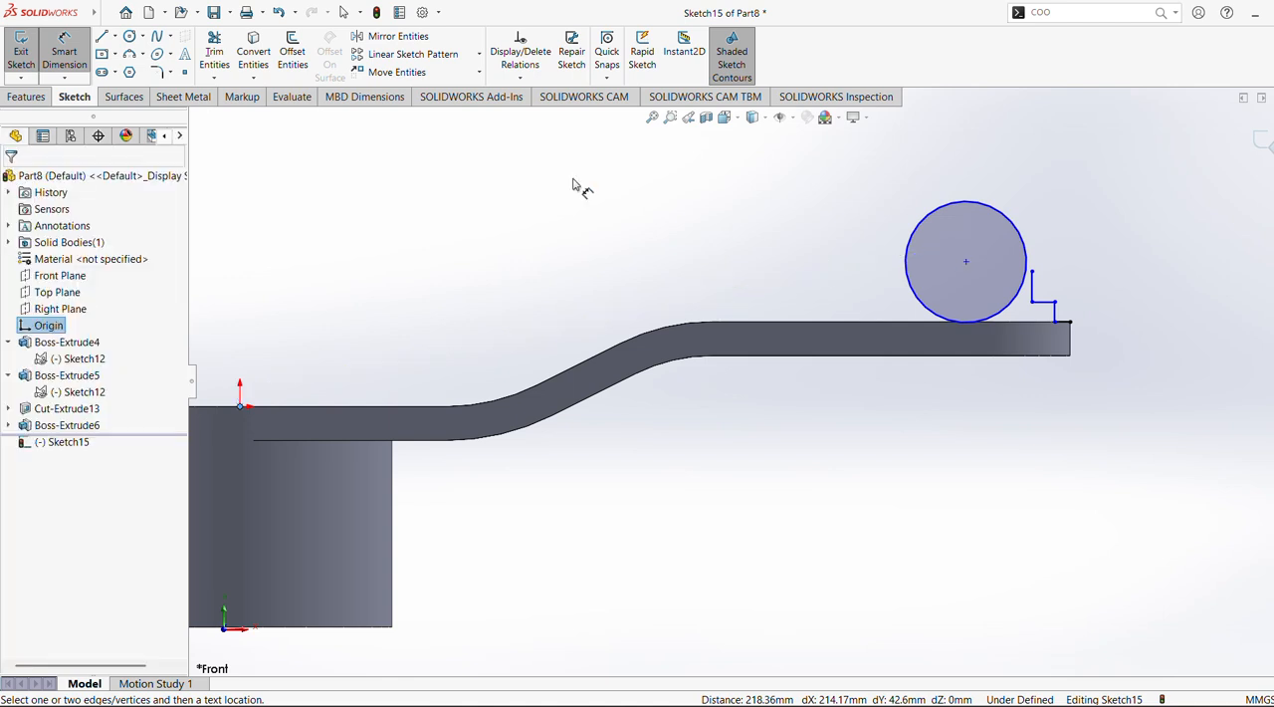
pyautogui.click(966, 263)
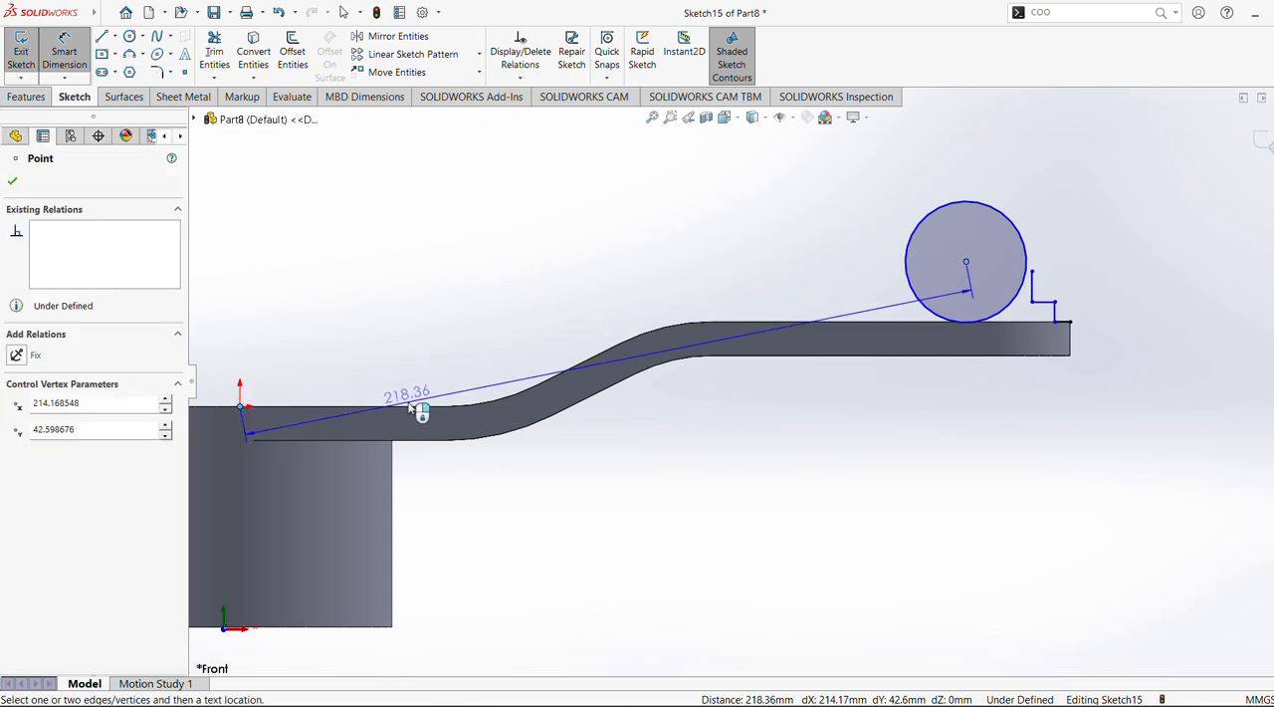
pyautogui.click(410, 403)
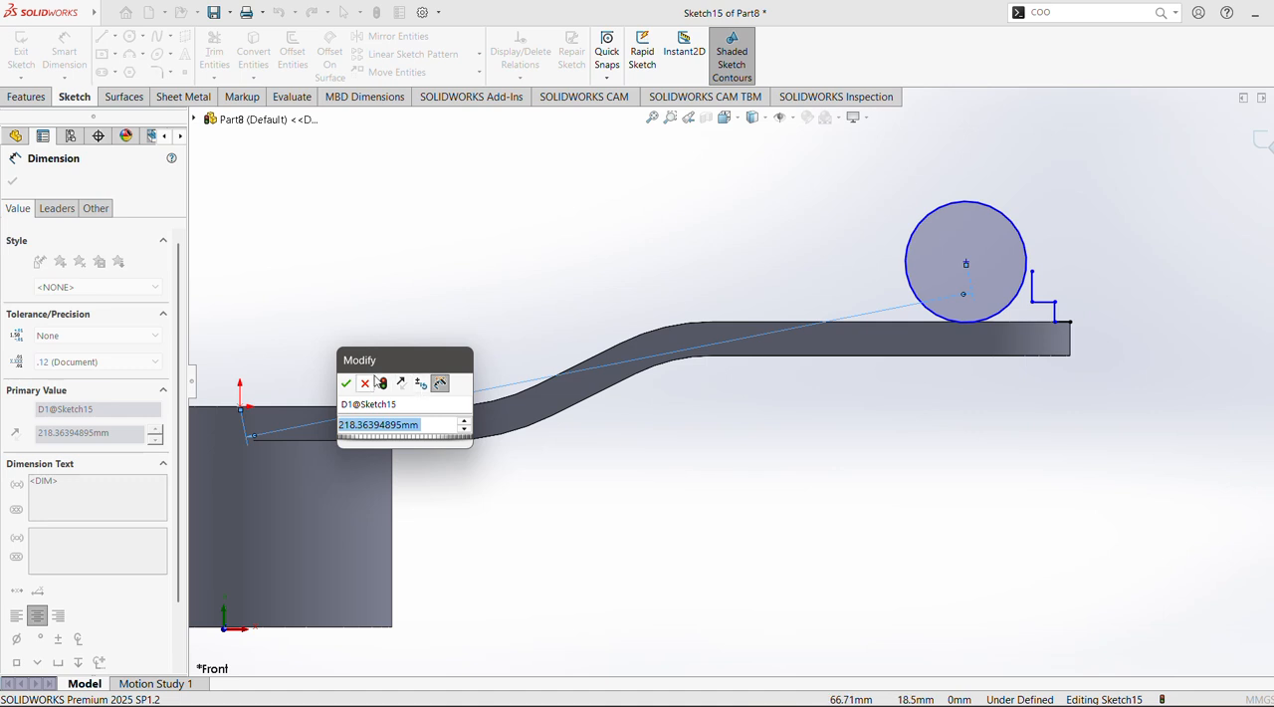
pyautogui.click(346, 382)
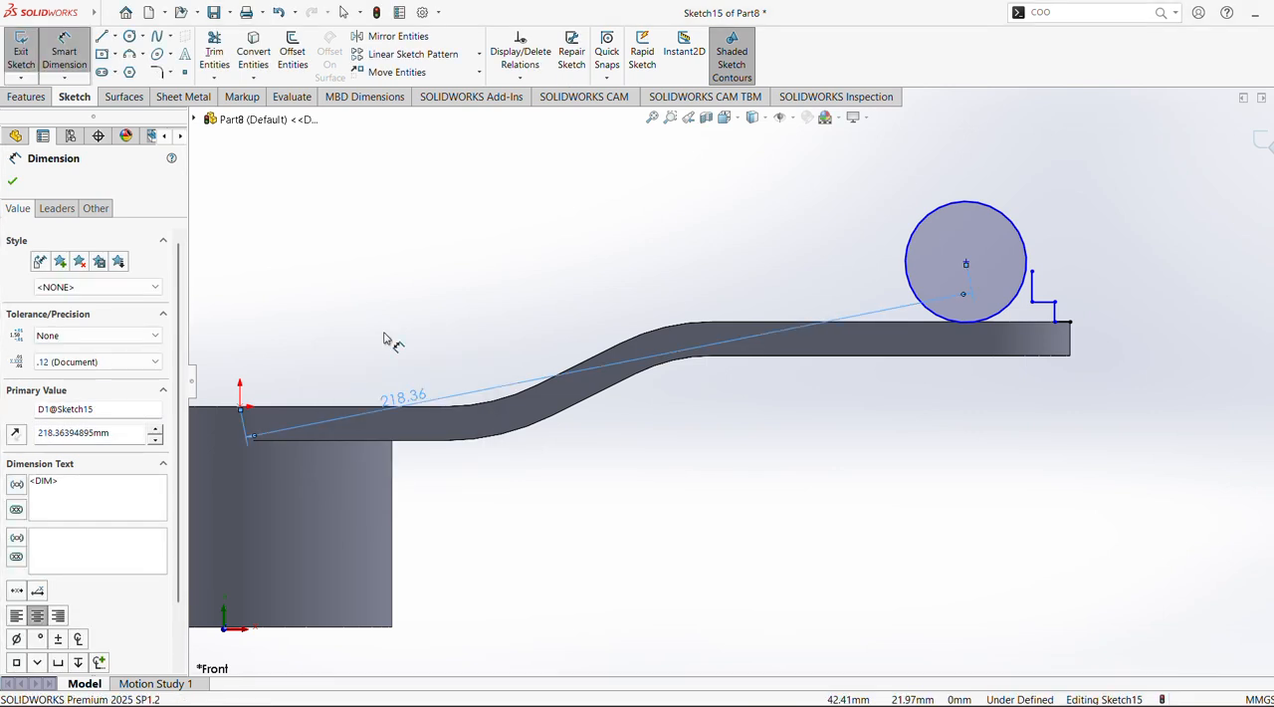
# Undo the aligned centre dimension and set the circle centre's vertical distance from the arm's lower-level top edge to 85 mm
pyautogui.press('Escape')
pyautogui.hotkey('ctrl', 'z')
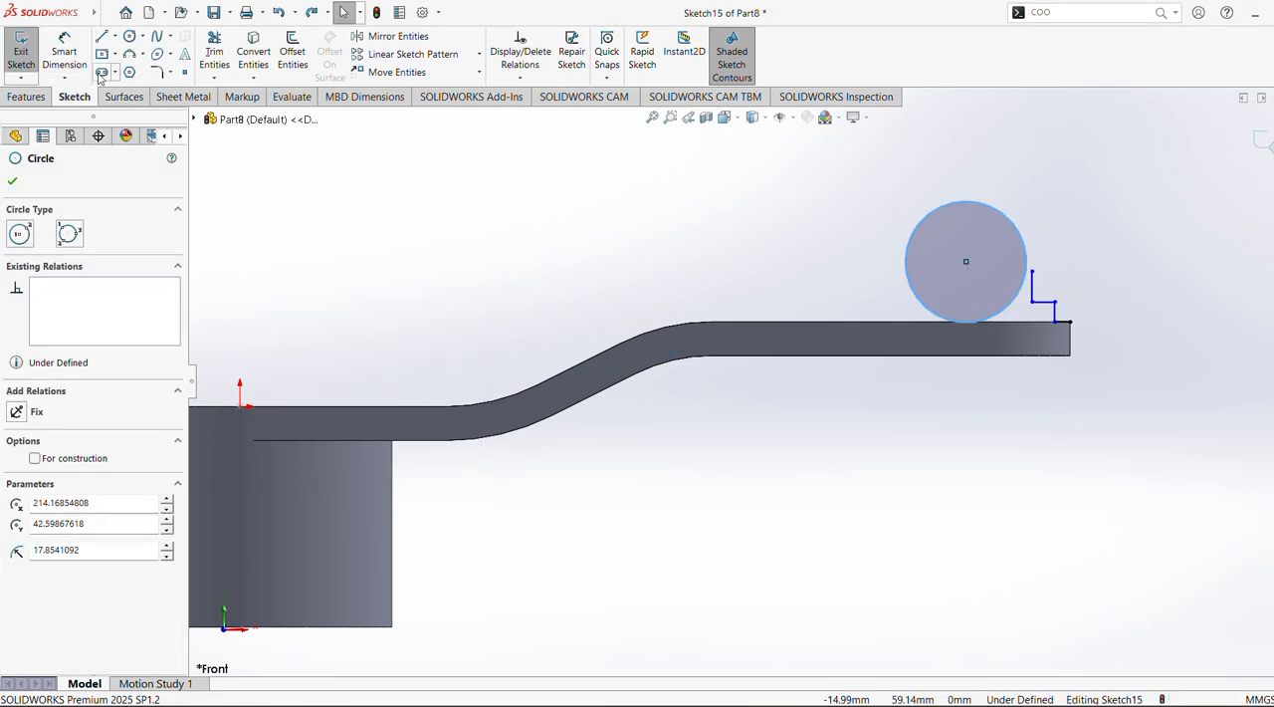
pyautogui.click(64, 49)
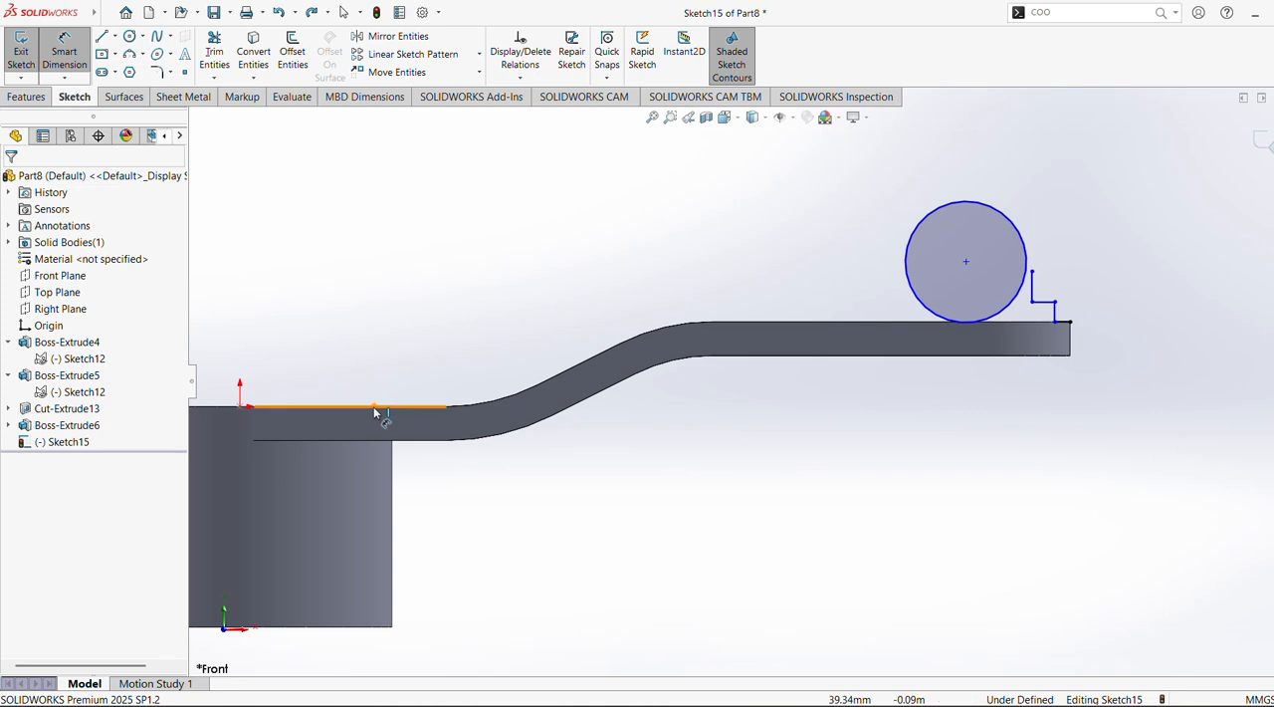
pyautogui.click(374, 408)
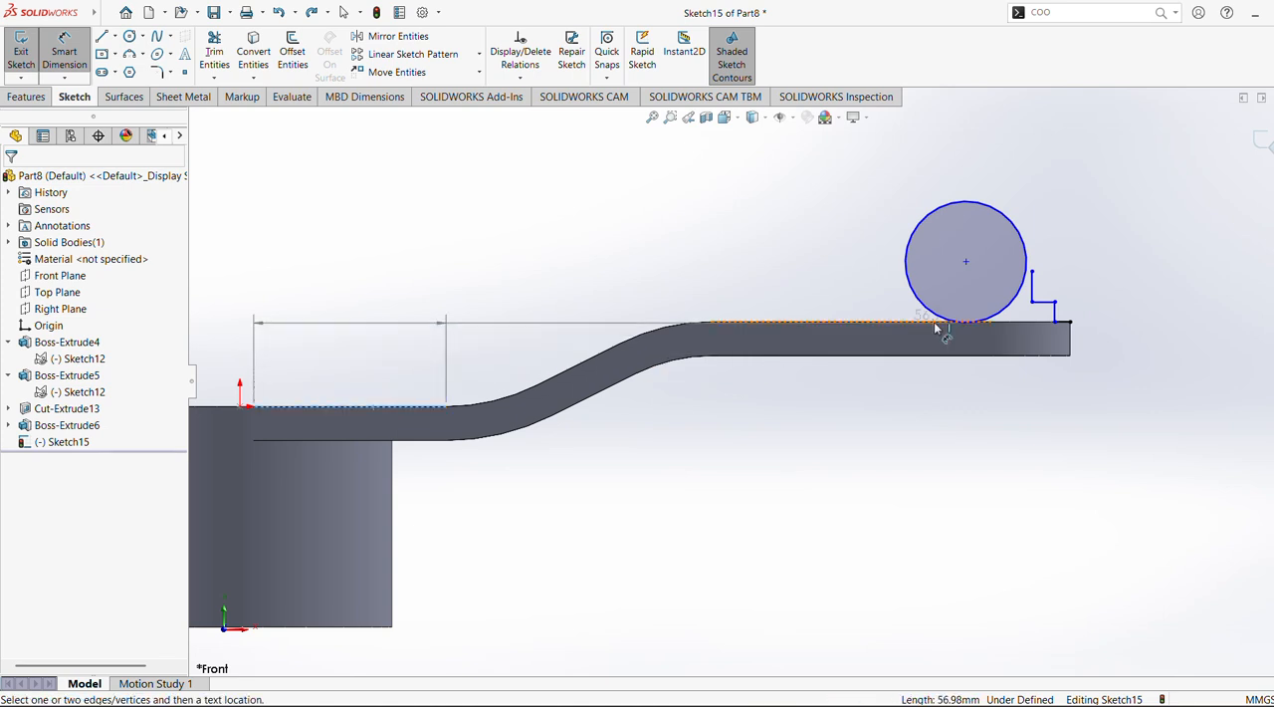
pyautogui.click(966, 262)
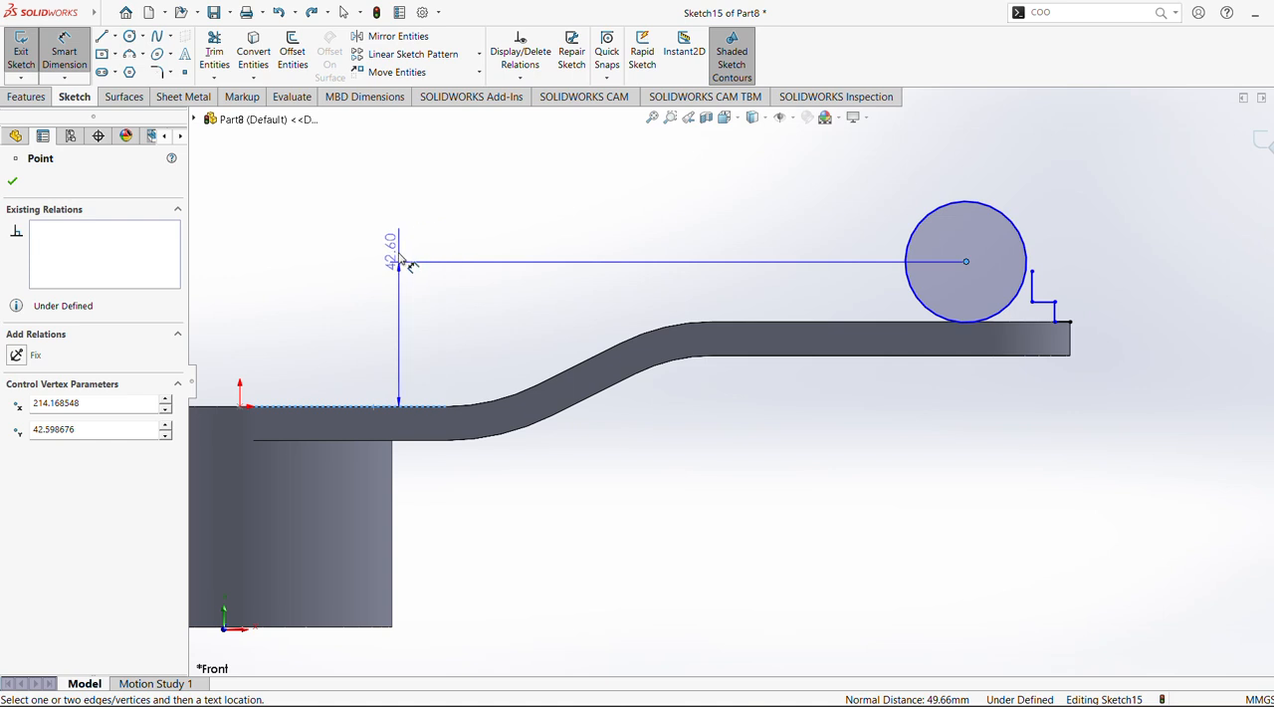
pyautogui.click(388, 299)
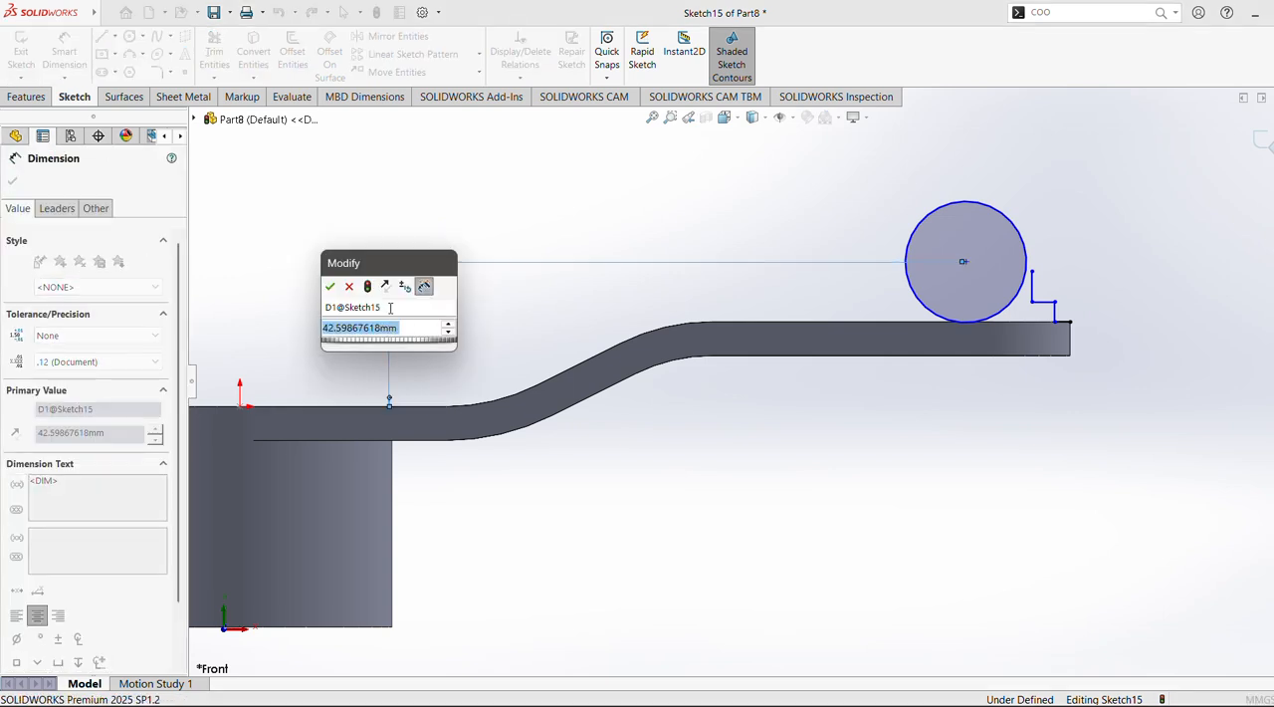
pyautogui.write('85')
pyautogui.press('Return')
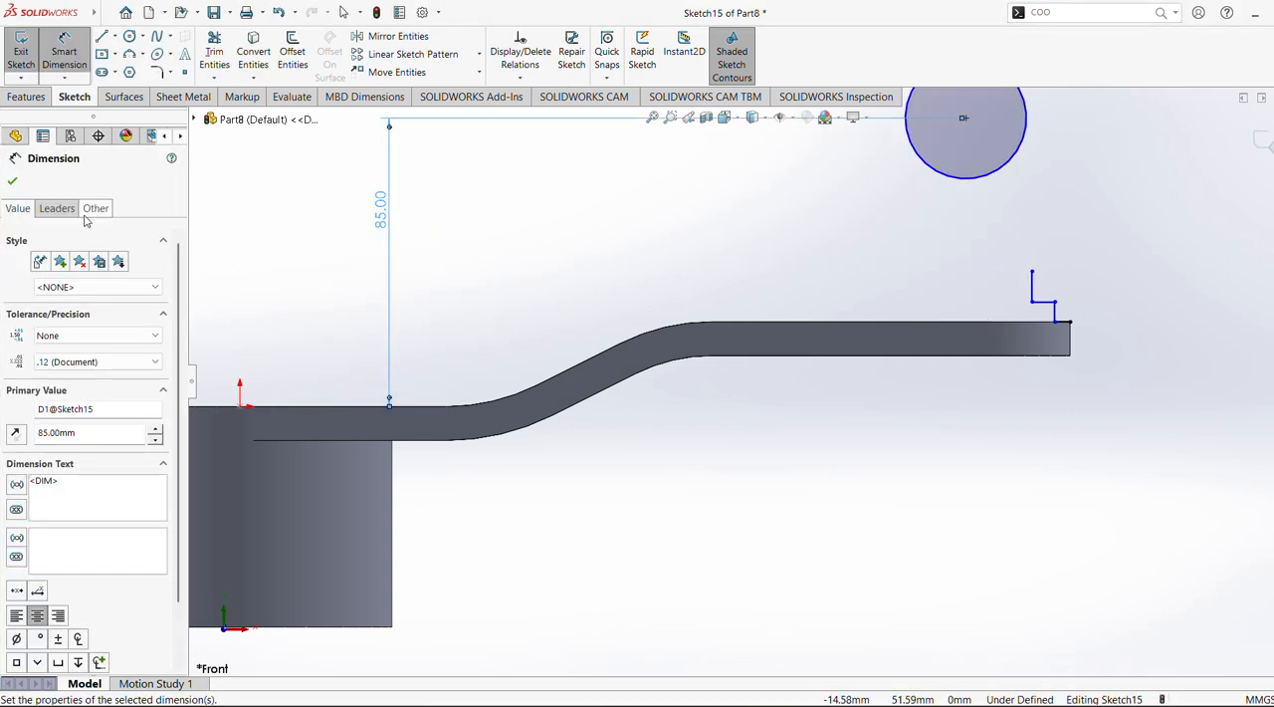
pyautogui.click(13, 182)
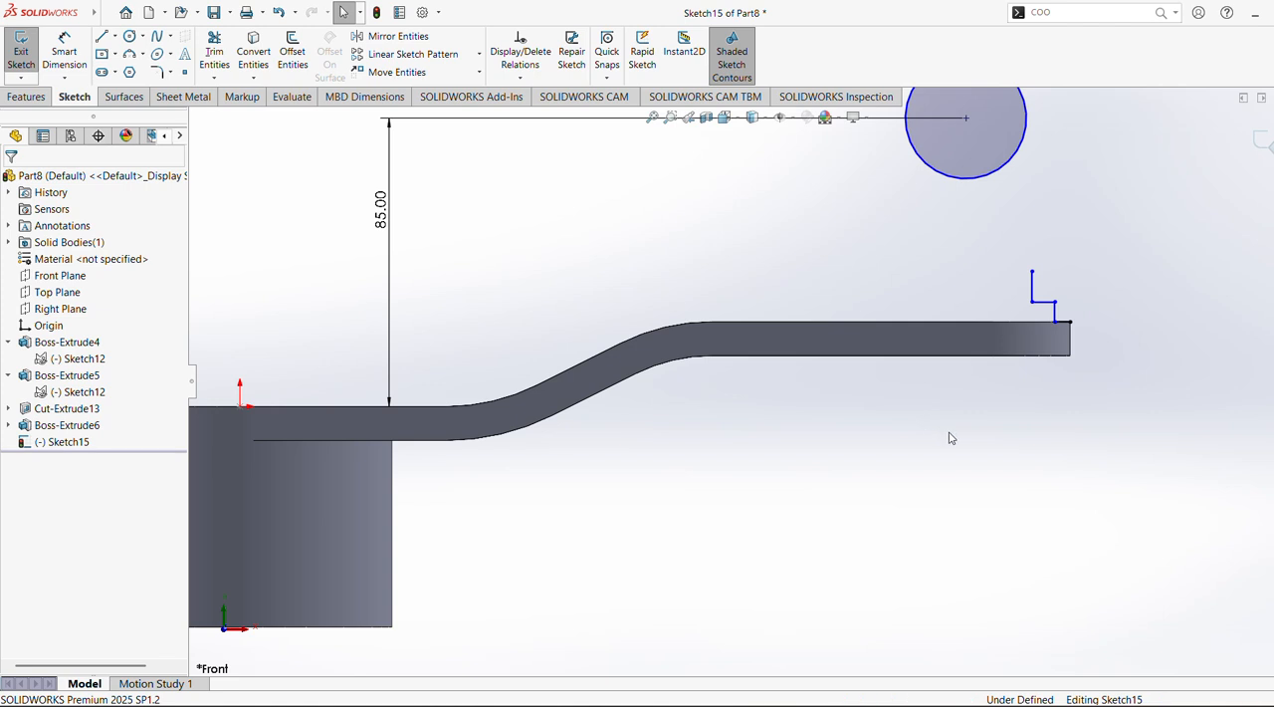
# Sketch a vertical line about 19 mm long upward from the raised arm's upper edge, just inward of the stepped lines
pyautogui.scroll(2, 950, 435)
pyautogui.keyDown('ctrl'); pyautogui.moveTo(949, 447); pyautogui.dragTo(902, 502, button='middle'); pyautogui.keyUp('ctrl')
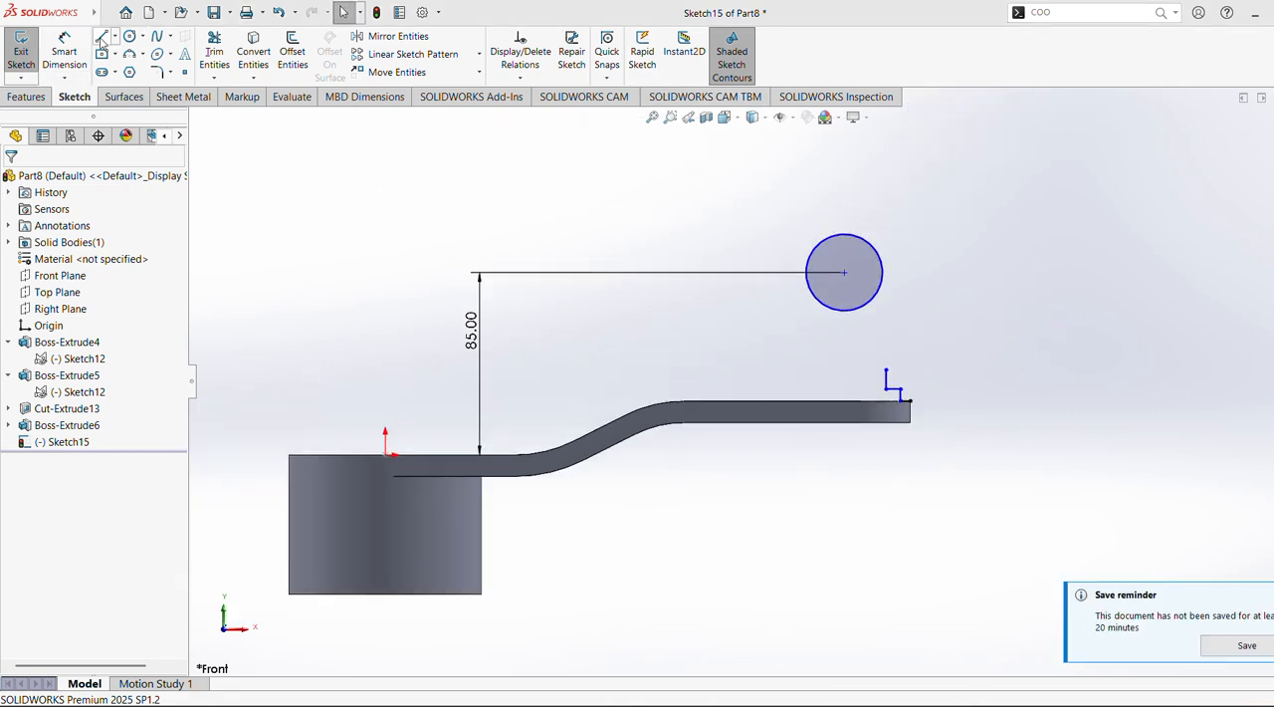
pyautogui.click(831, 401)
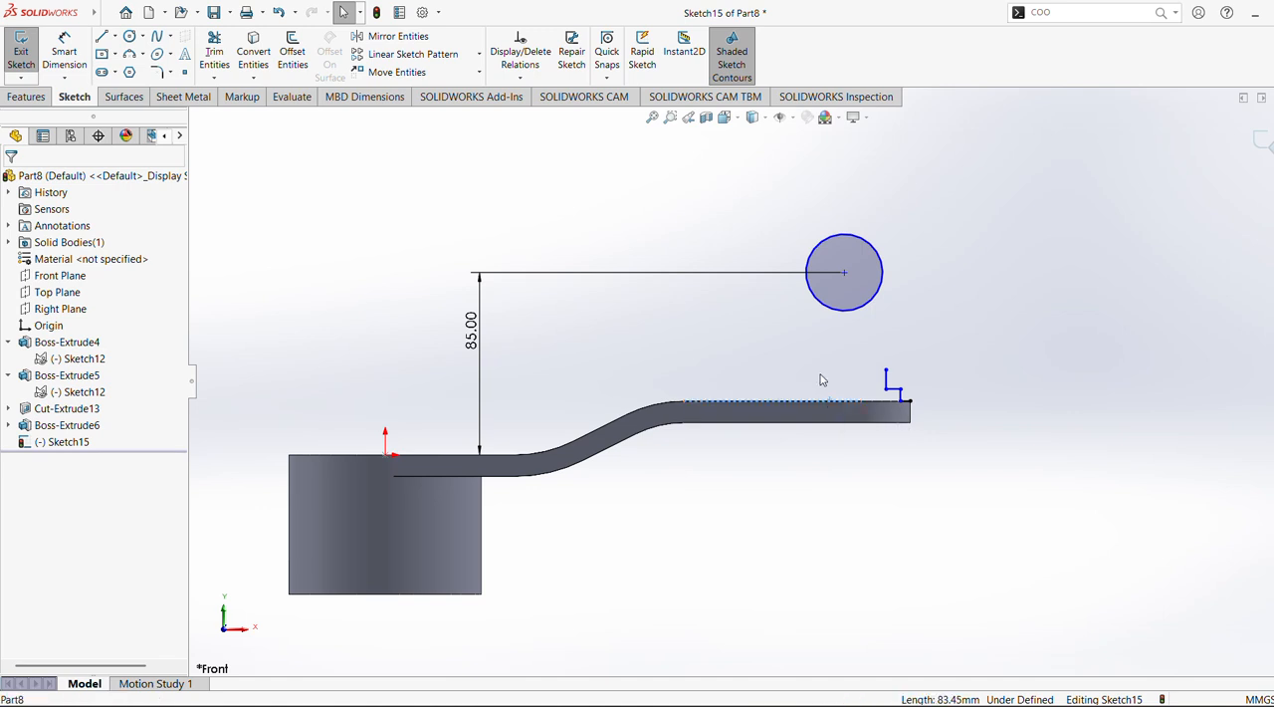
pyautogui.click(106, 37)
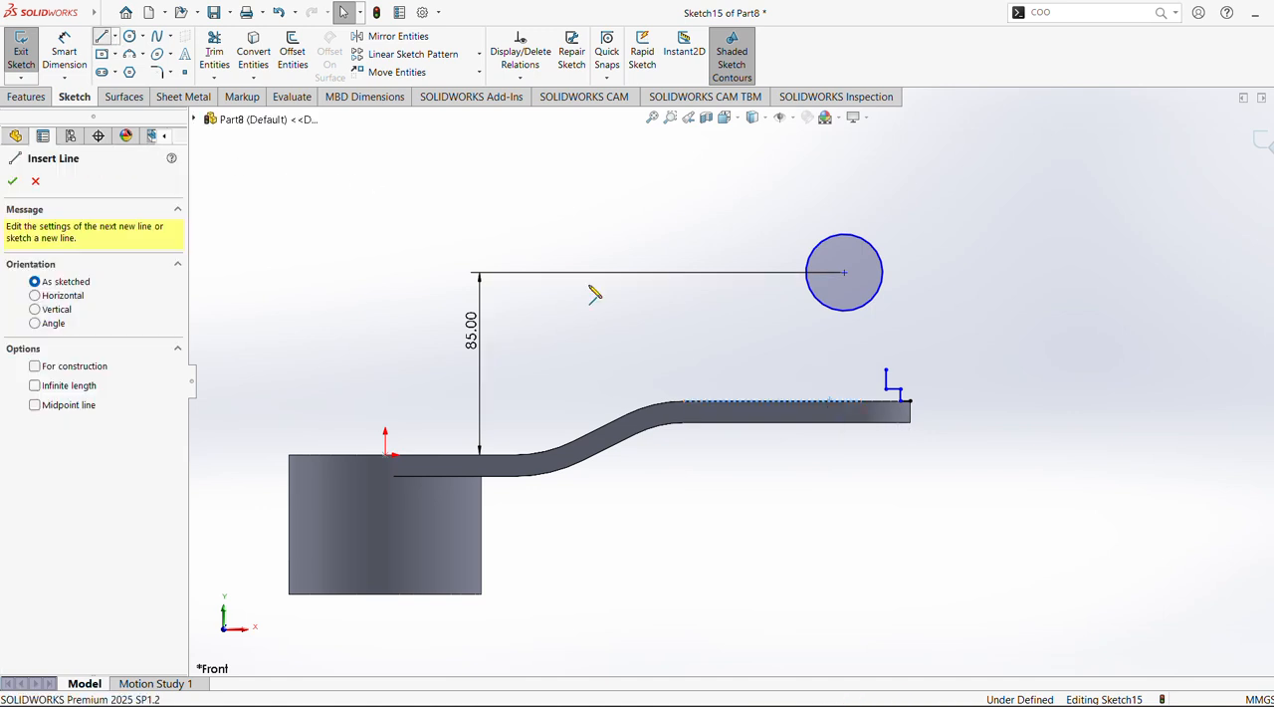
pyautogui.click(831, 401)
pyautogui.click(832, 361)
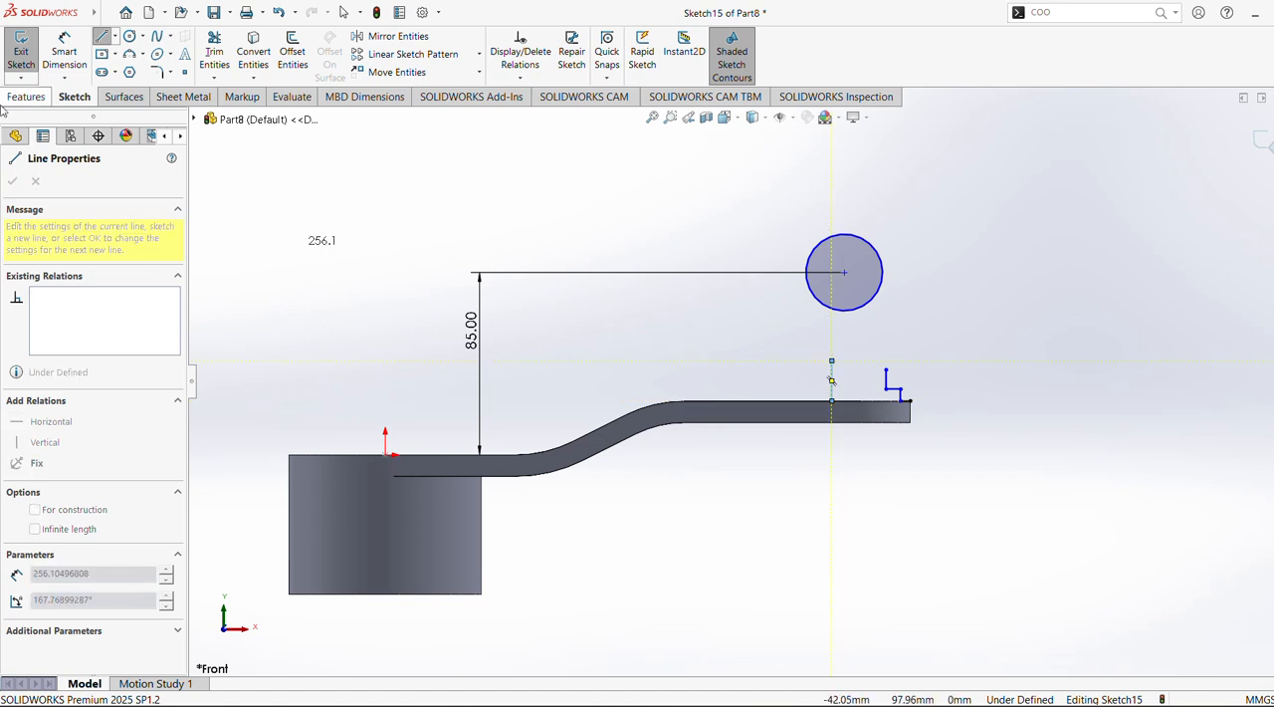
# Dimension the new vertical line's foot at a horizontal distance of 200 mm from the origin
pyautogui.click(63, 51)
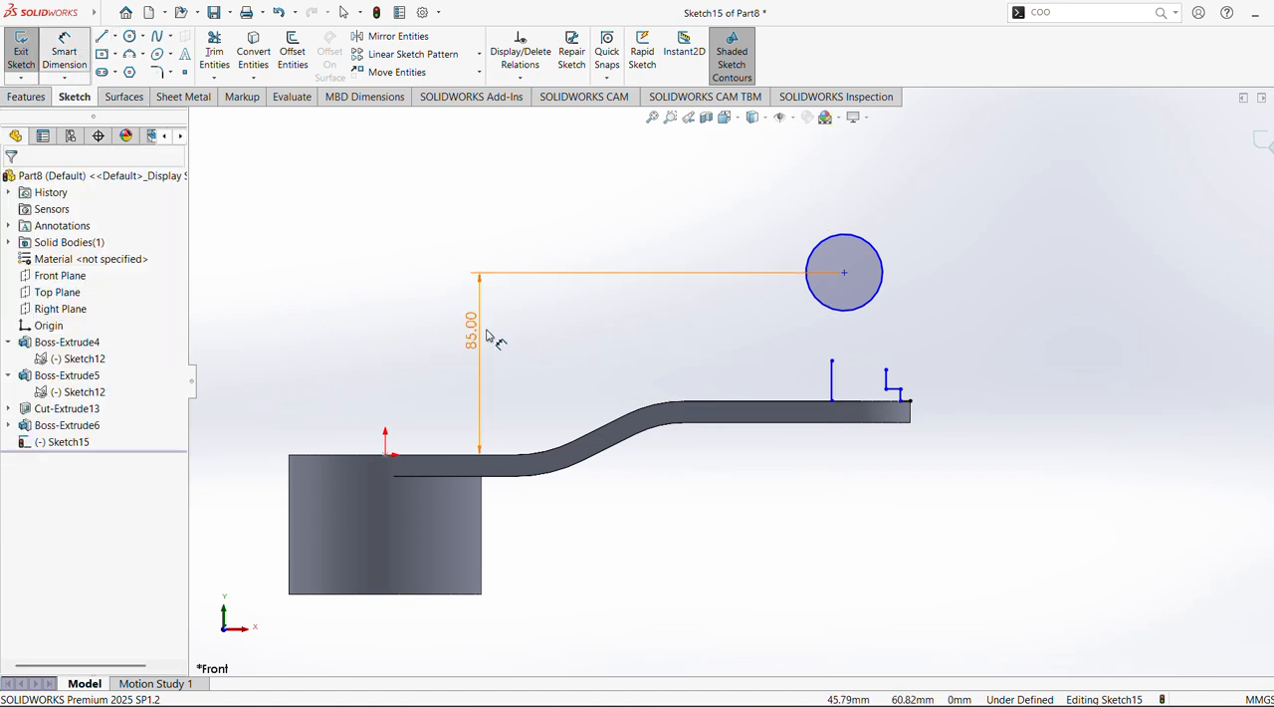
pyautogui.click(386, 456)
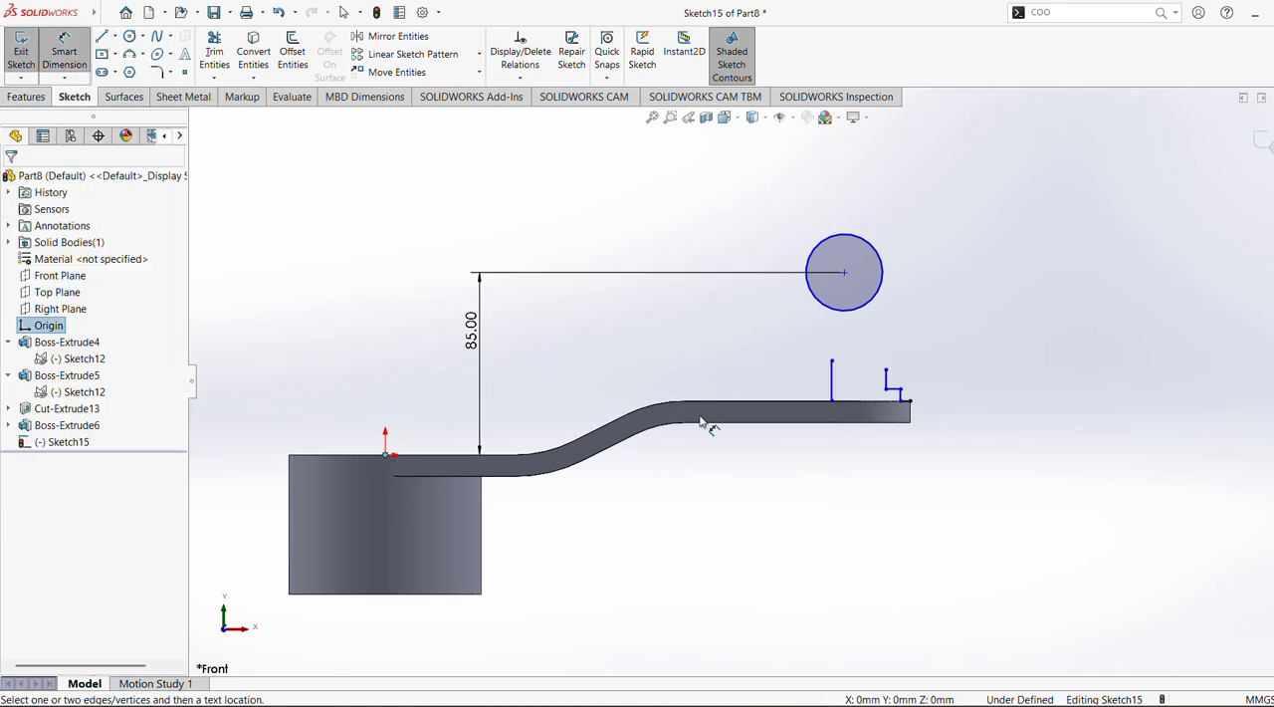
pyautogui.click(831, 403)
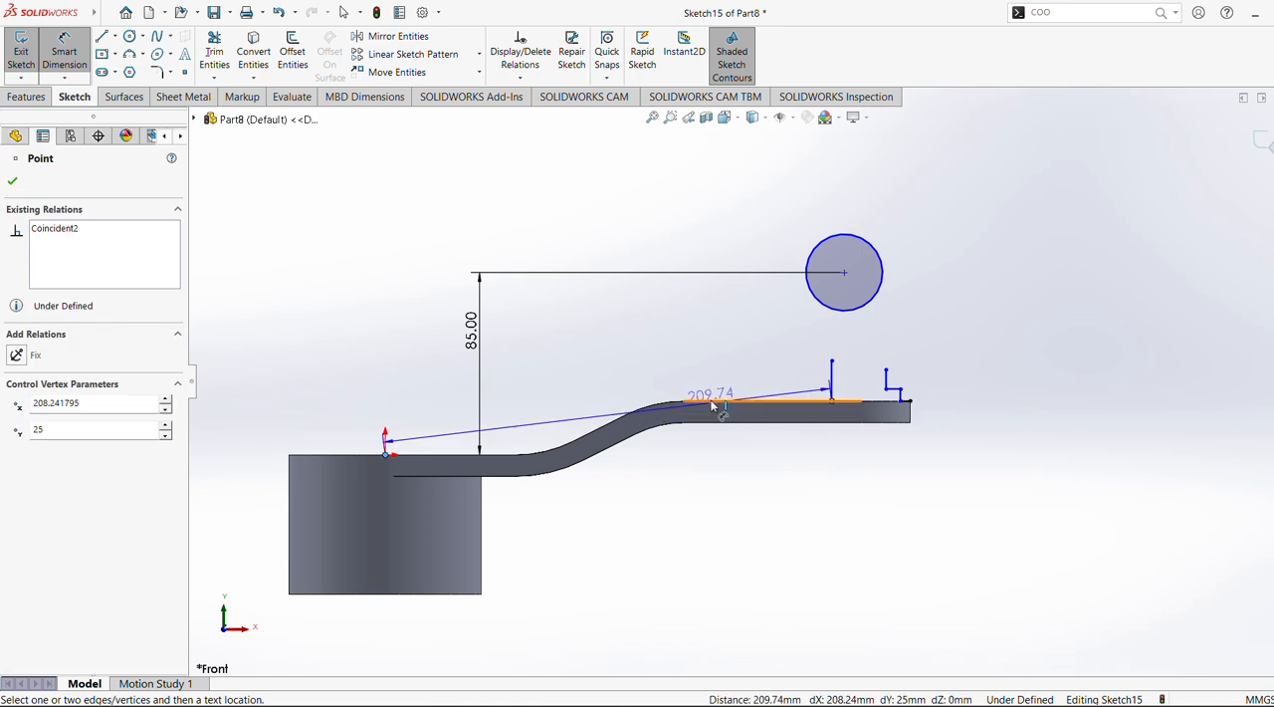
pyautogui.click(696, 380)
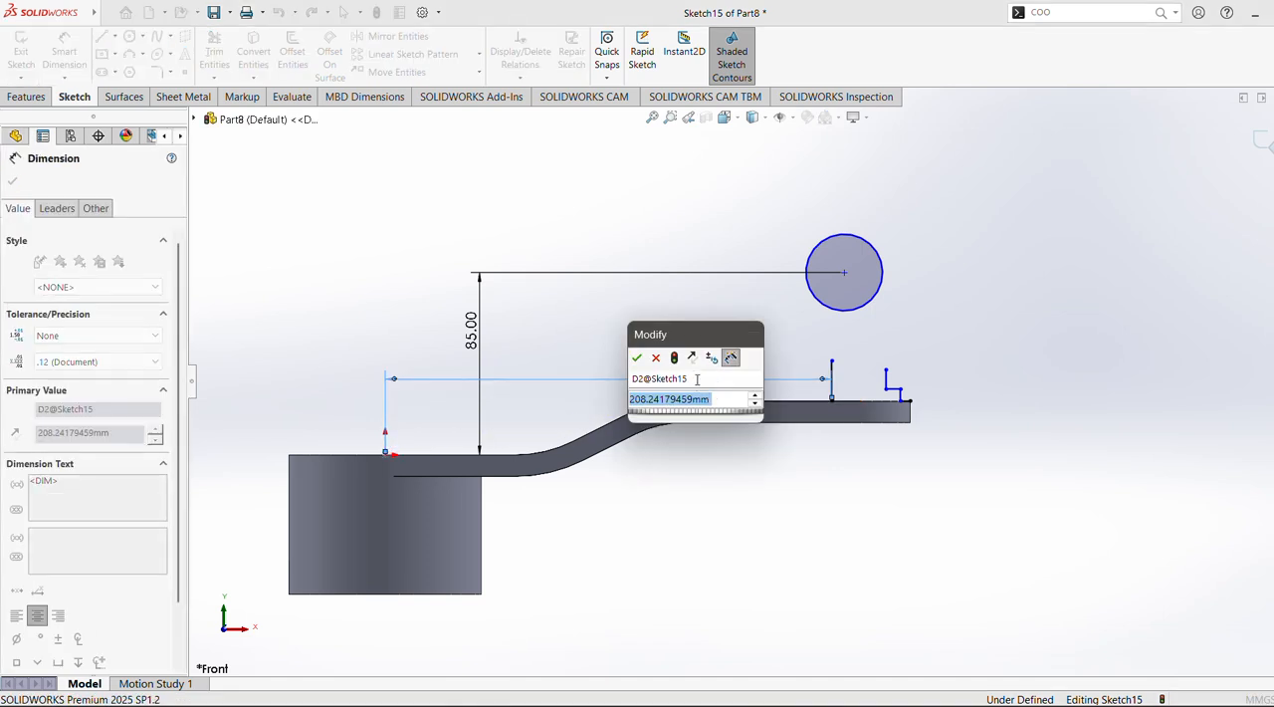
pyautogui.write('200')
pyautogui.press('Return')
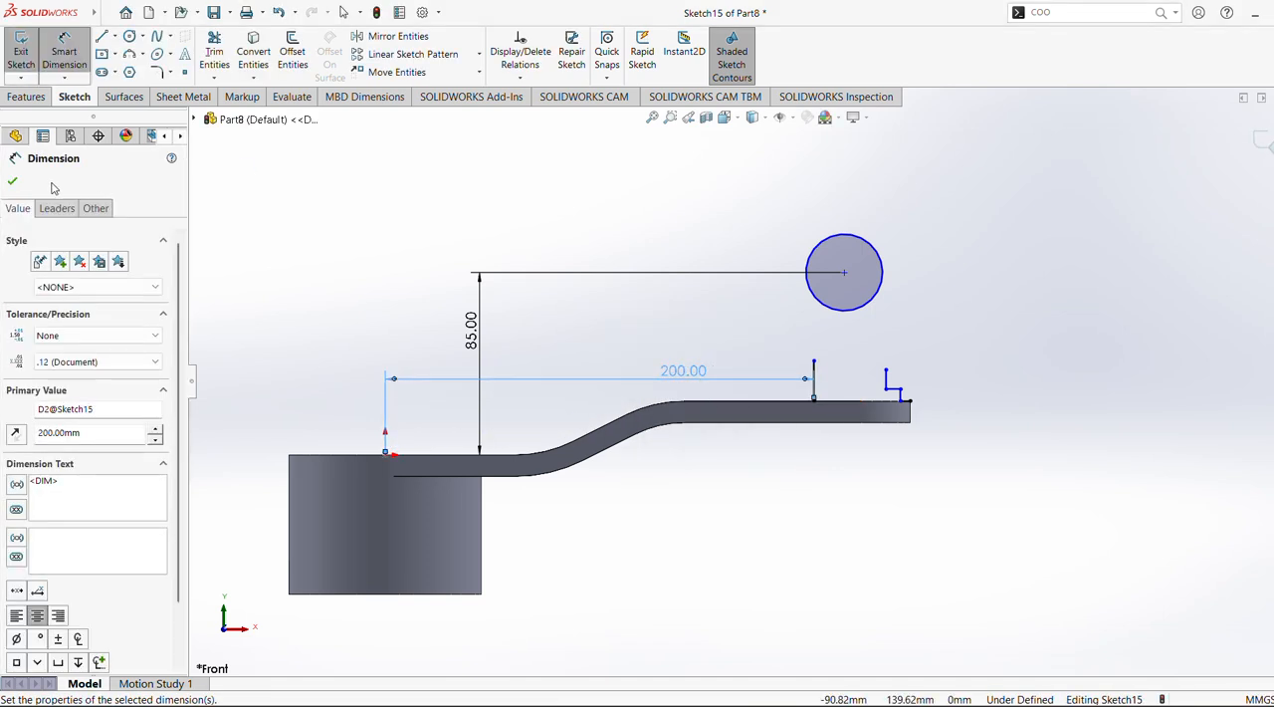
pyautogui.click(13, 181)
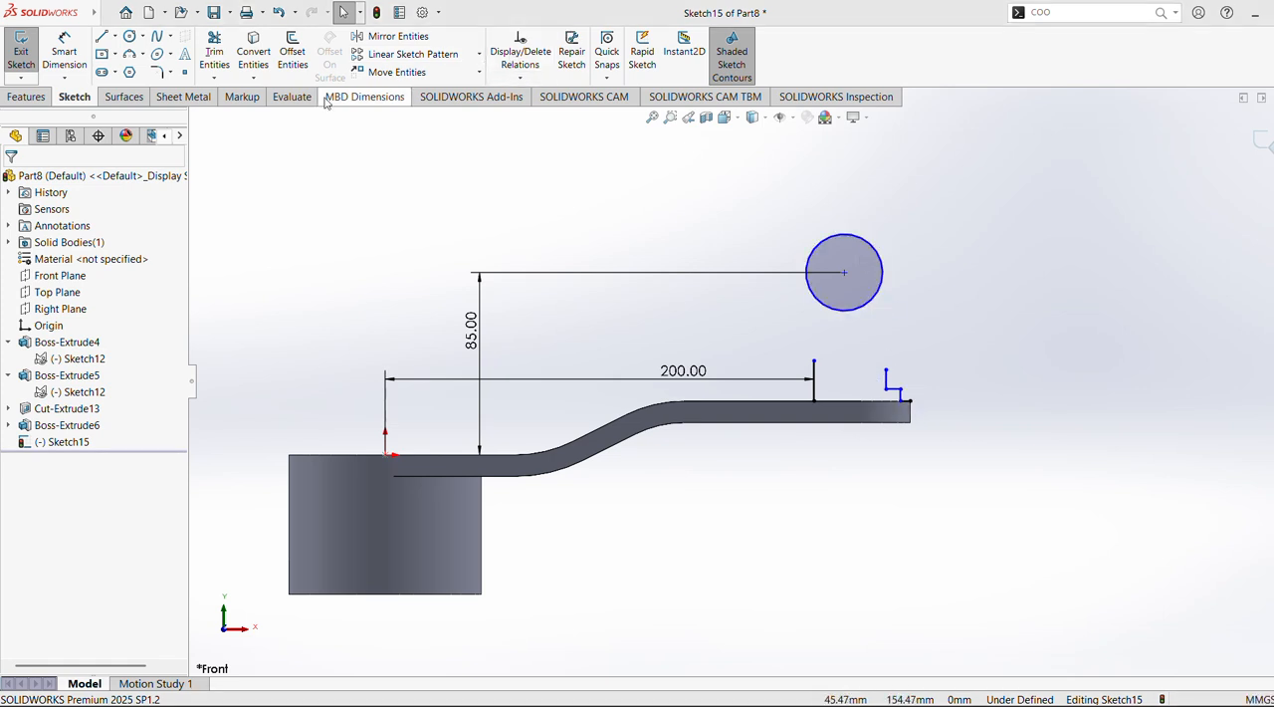
# Set the height of the stepped profile's lower vertical segment to 7.5 mm
pyautogui.click(66, 54)
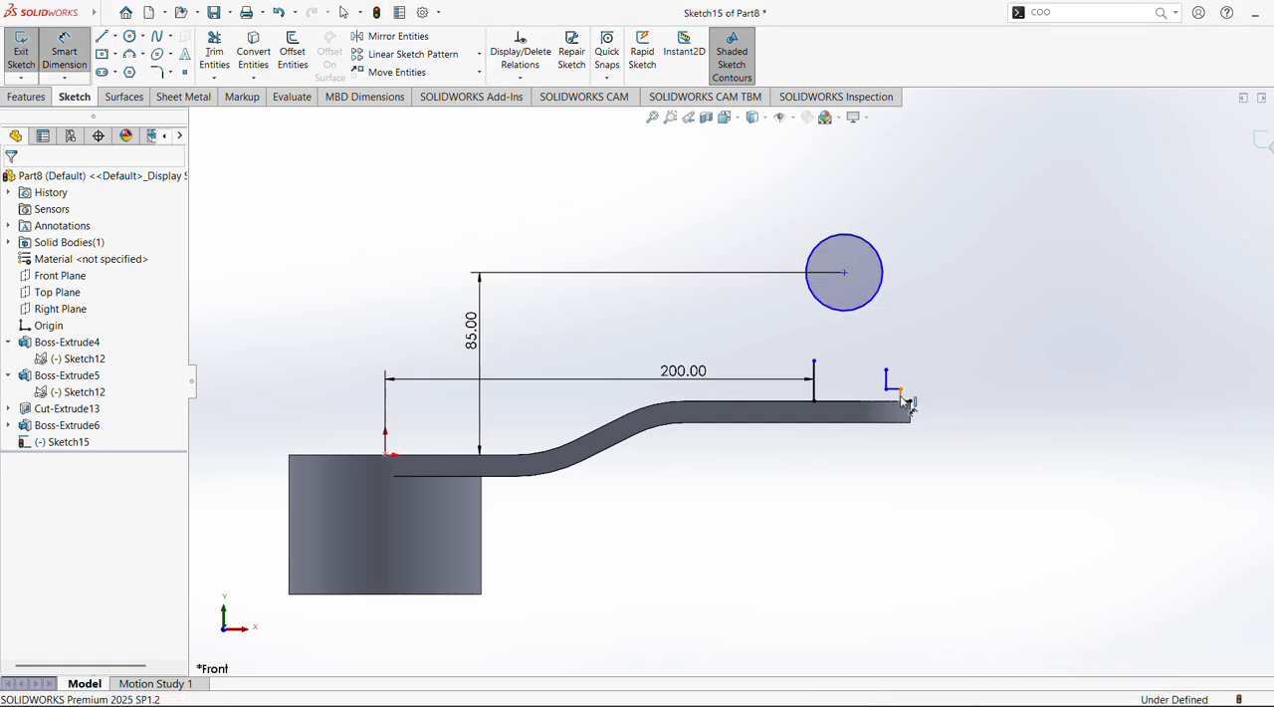
pyautogui.click(899, 395)
pyautogui.click(980, 398)
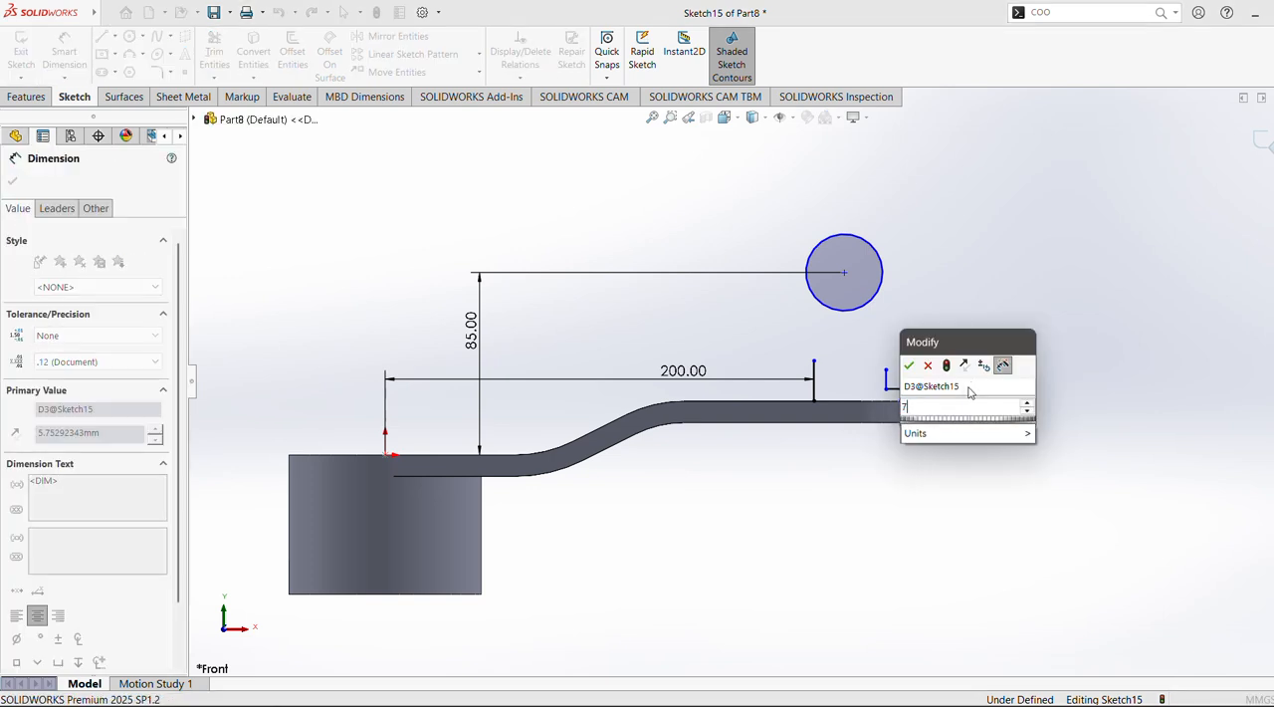
pyautogui.write('7.5')
pyautogui.press('Return')
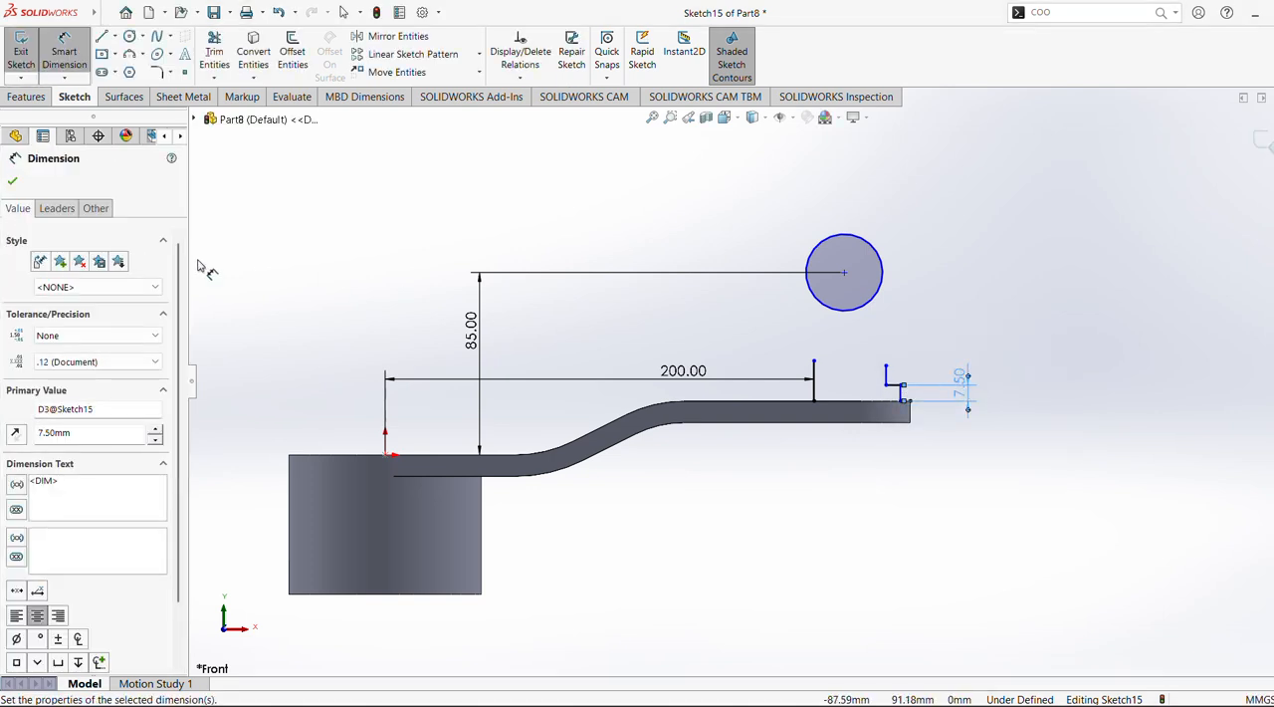
pyautogui.click(12, 181)
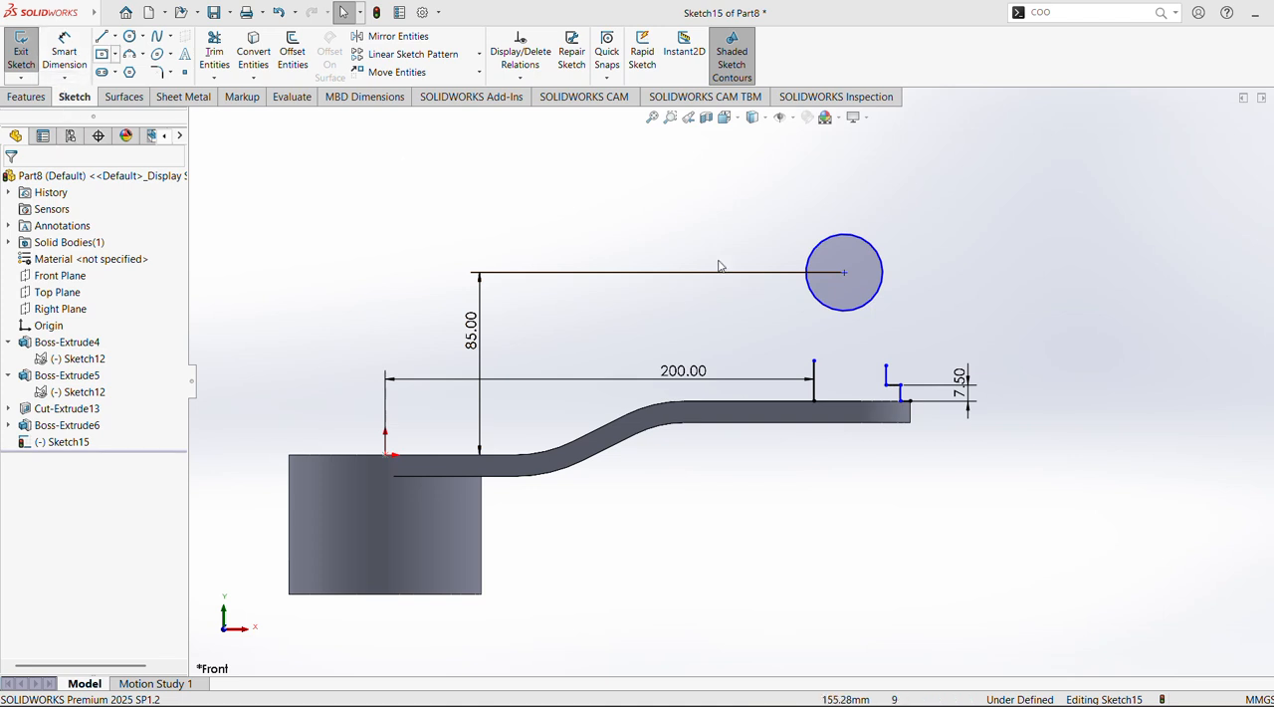
# Set the distance between the separate vertical line and the stepped profile's upper vertical segment to 15 mm
pyautogui.click(63, 52)
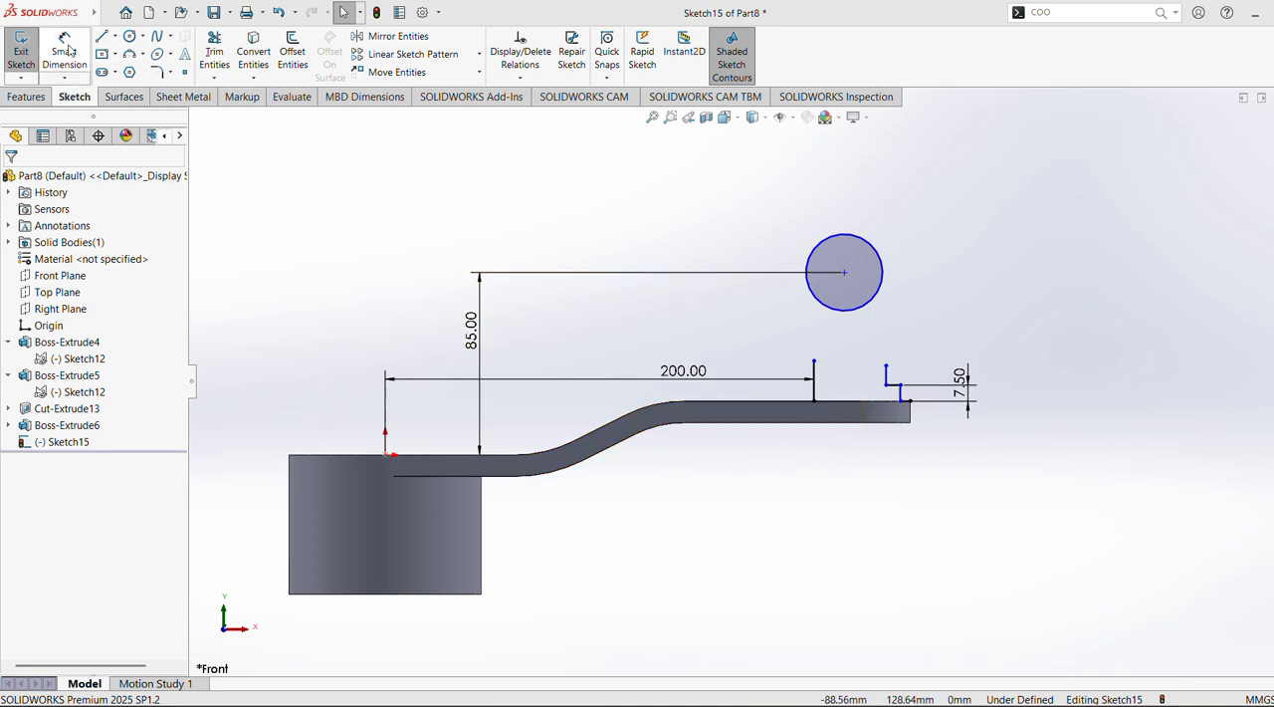
pyautogui.click(822, 390)
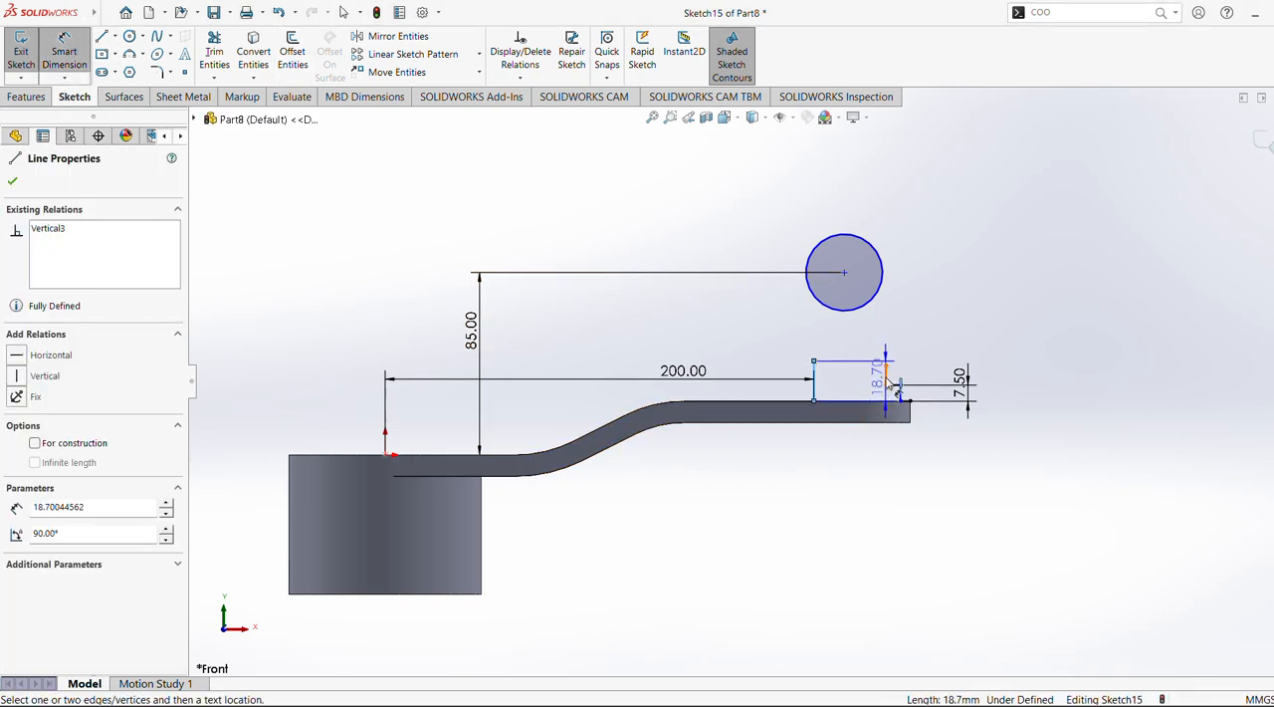
pyautogui.click(887, 384)
pyautogui.click(844, 438)
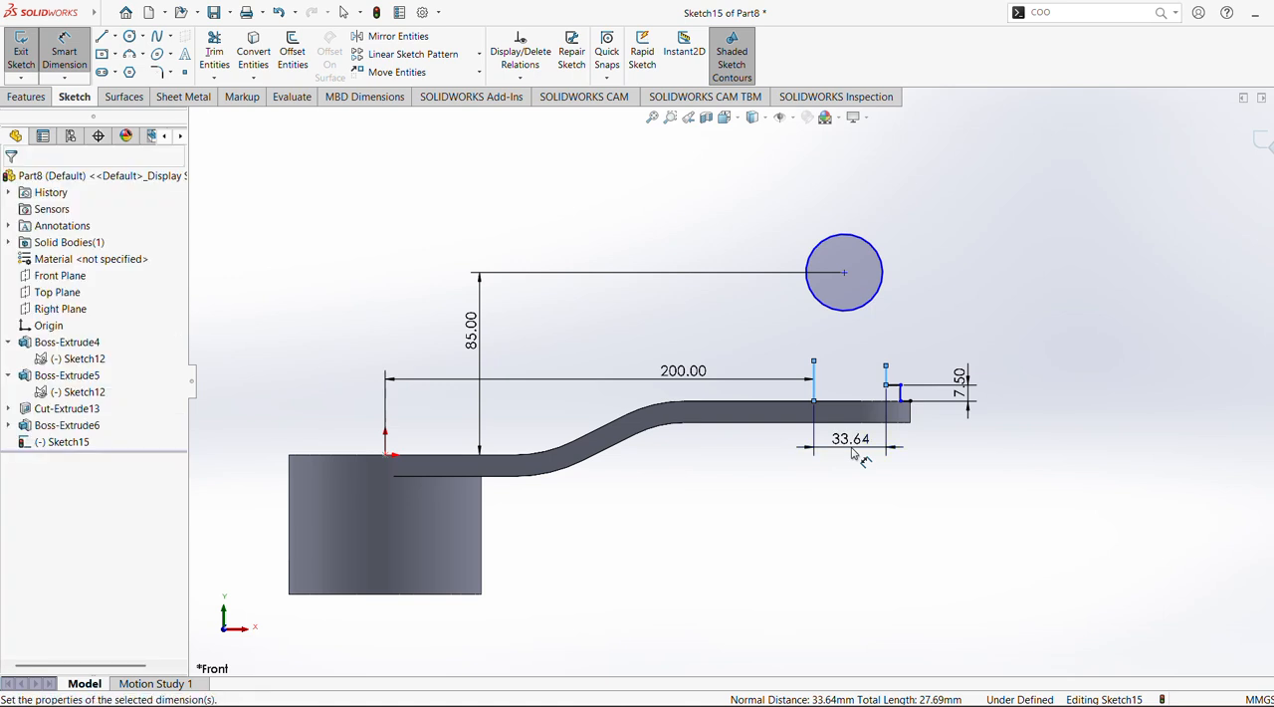
pyautogui.write('15')
pyautogui.press('Return')
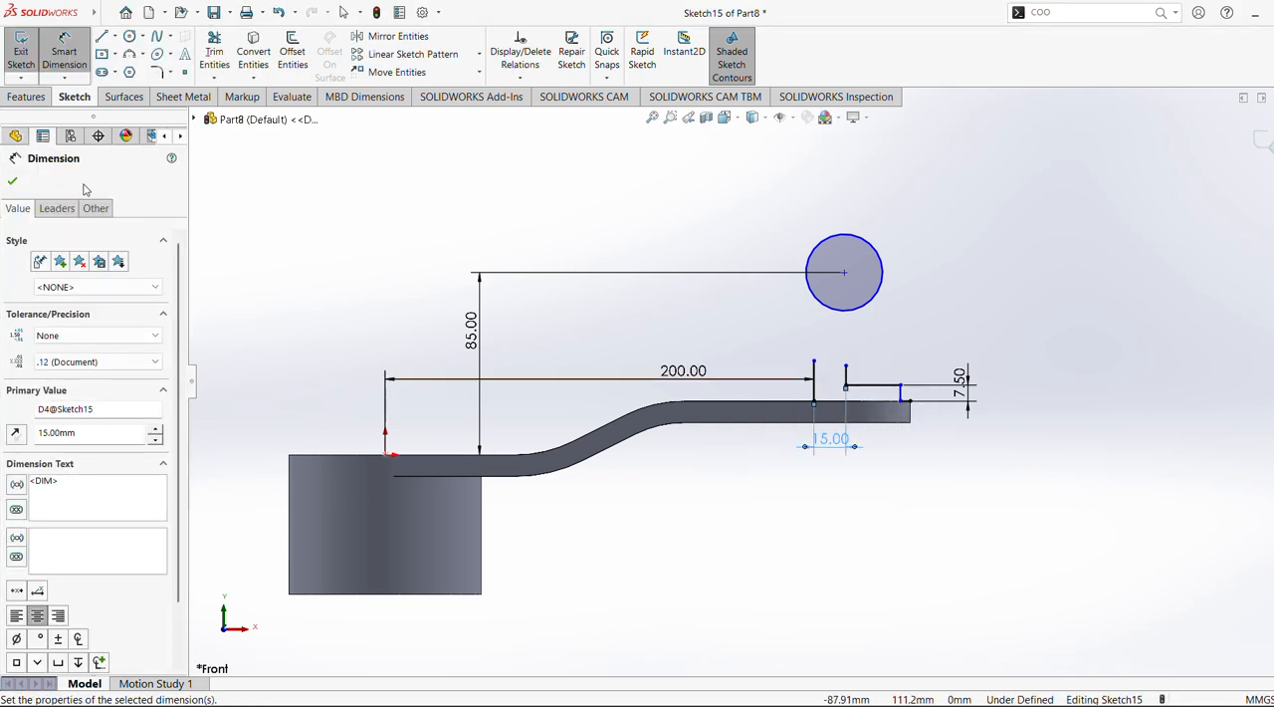
pyautogui.click(13, 183)
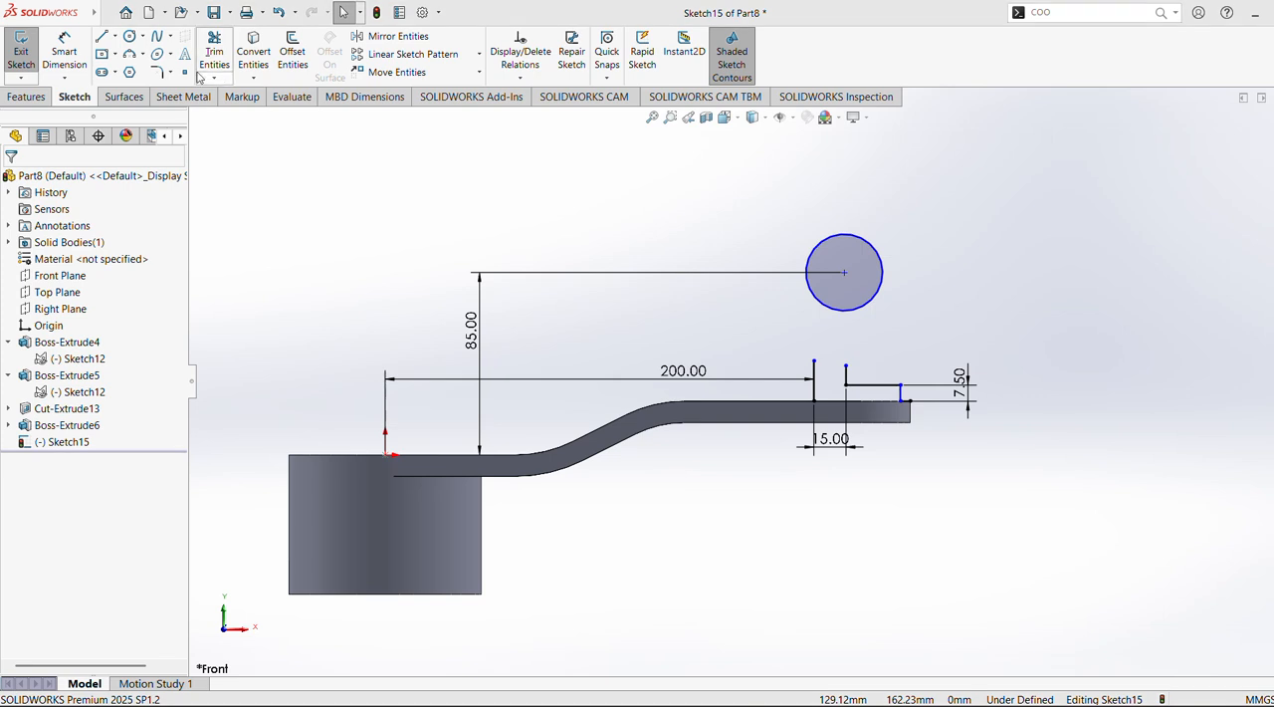
# Set the distance between the separate vertical line and the stepped profile's lower vertical segment to 20 mm
pyautogui.click(65, 55)
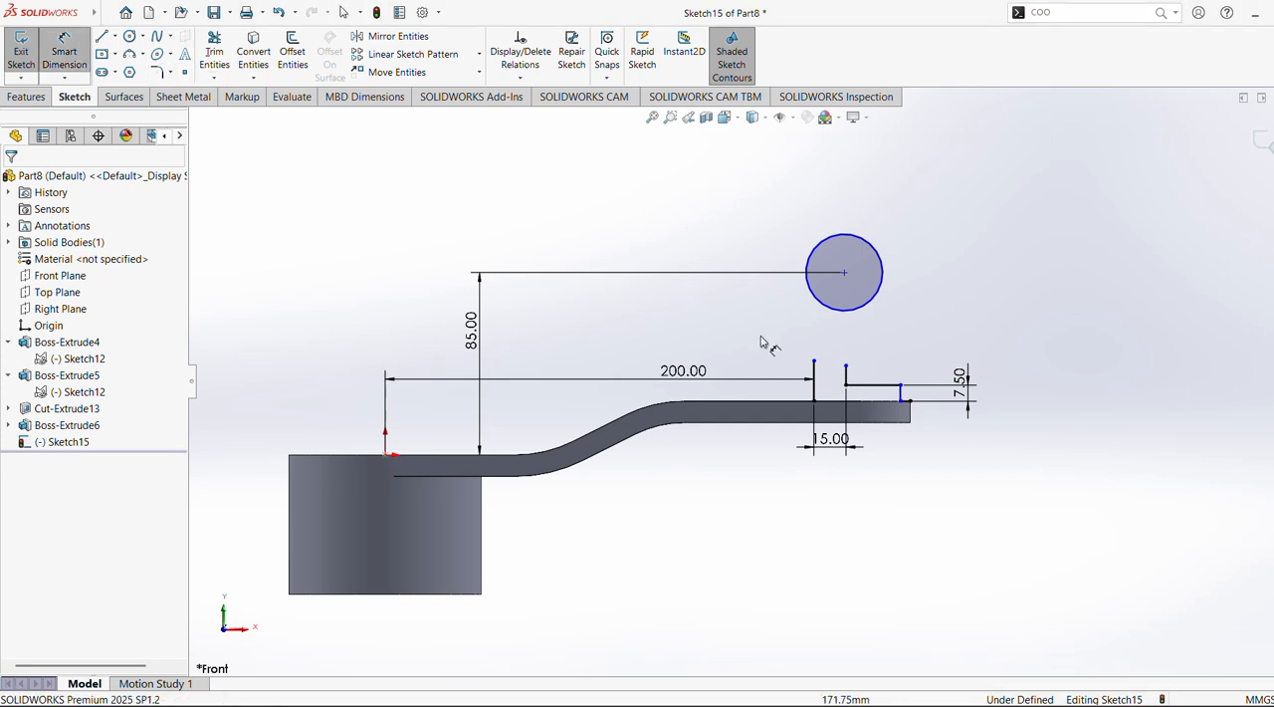
pyautogui.click(815, 378)
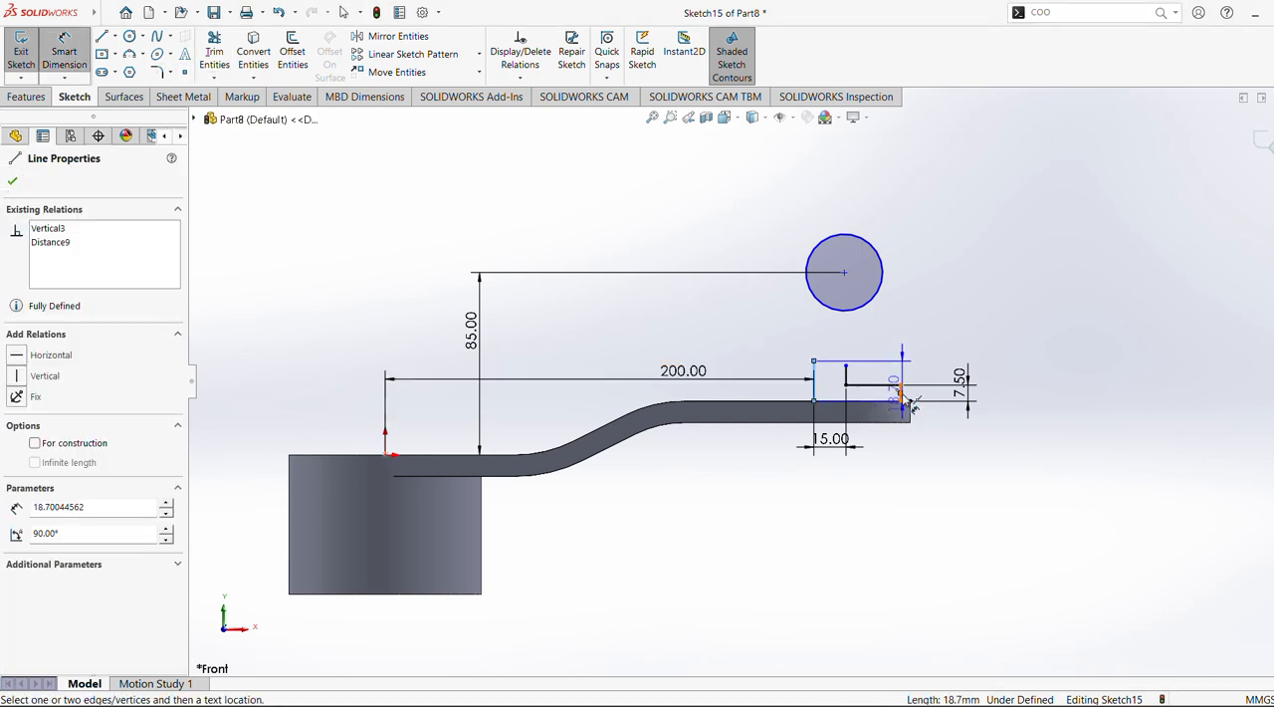
pyautogui.click(901, 396)
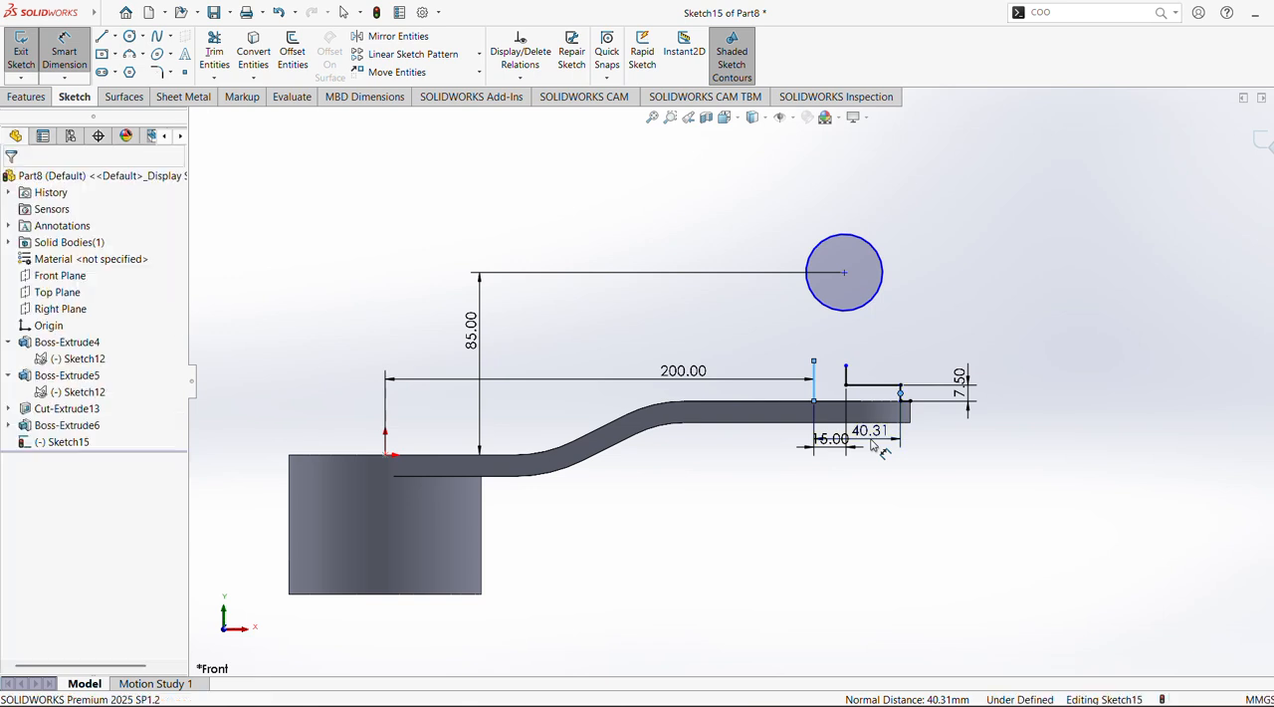
pyautogui.click(880, 449)
pyautogui.write('20')
pyautogui.press('Return')
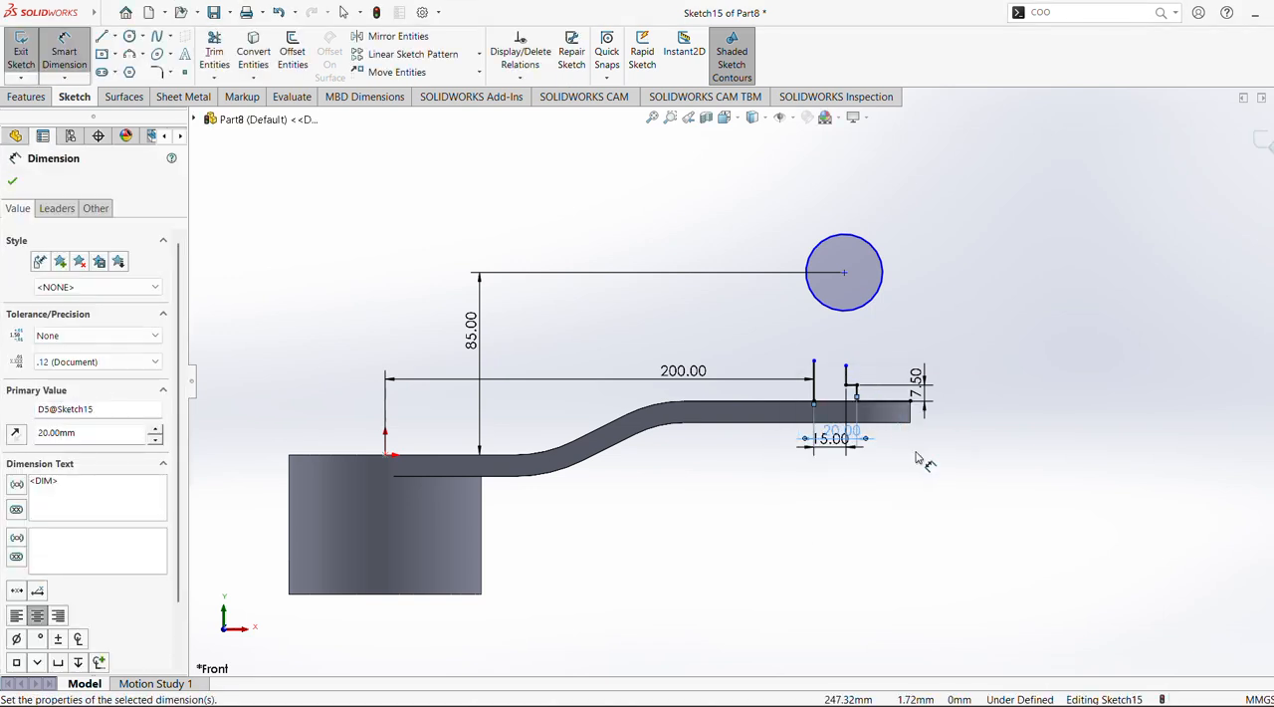
pyautogui.press('Escape')
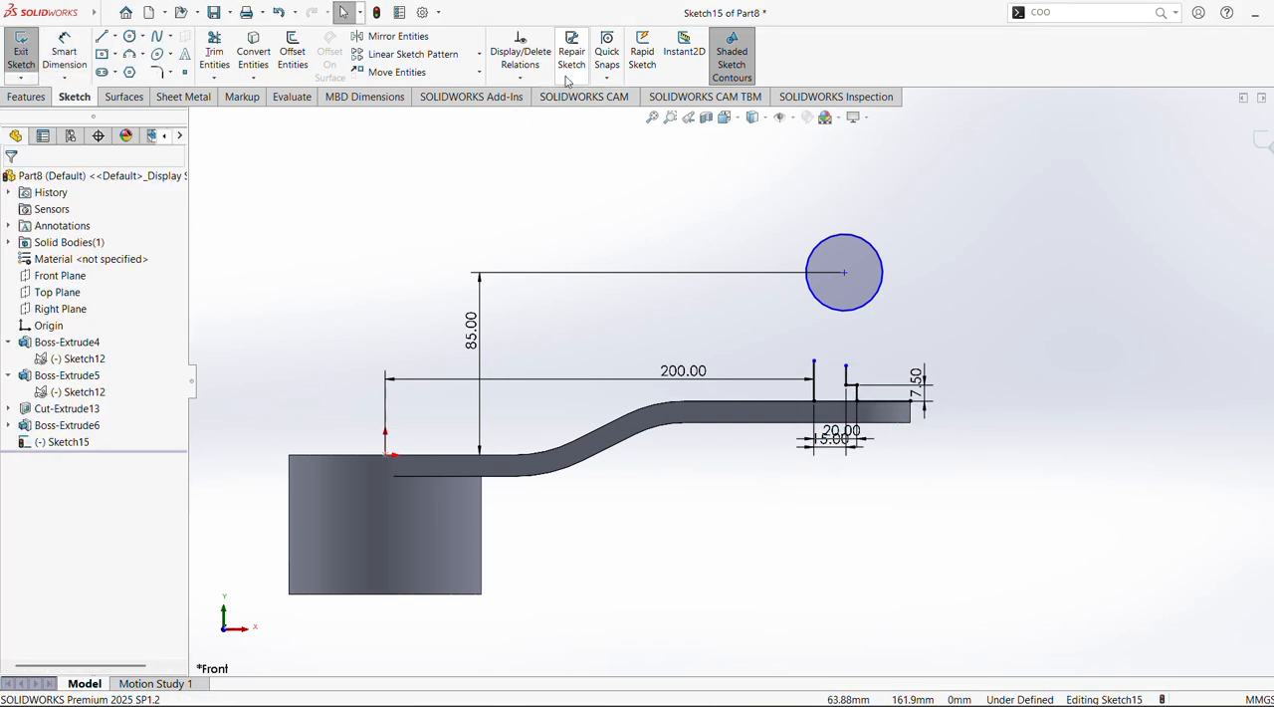
# Set the diameter of the circle above the arm's outer end to 300 mm
pyautogui.click(64, 56)
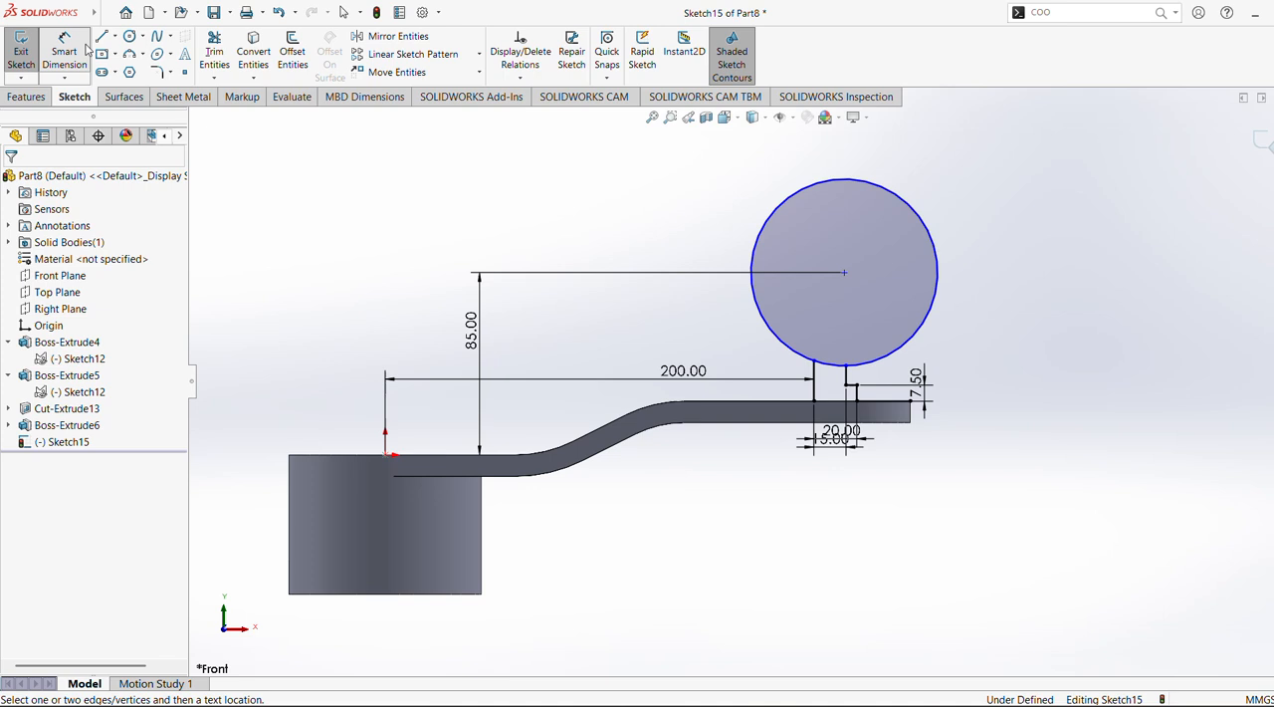
pyautogui.click(933, 248)
pyautogui.click(988, 257)
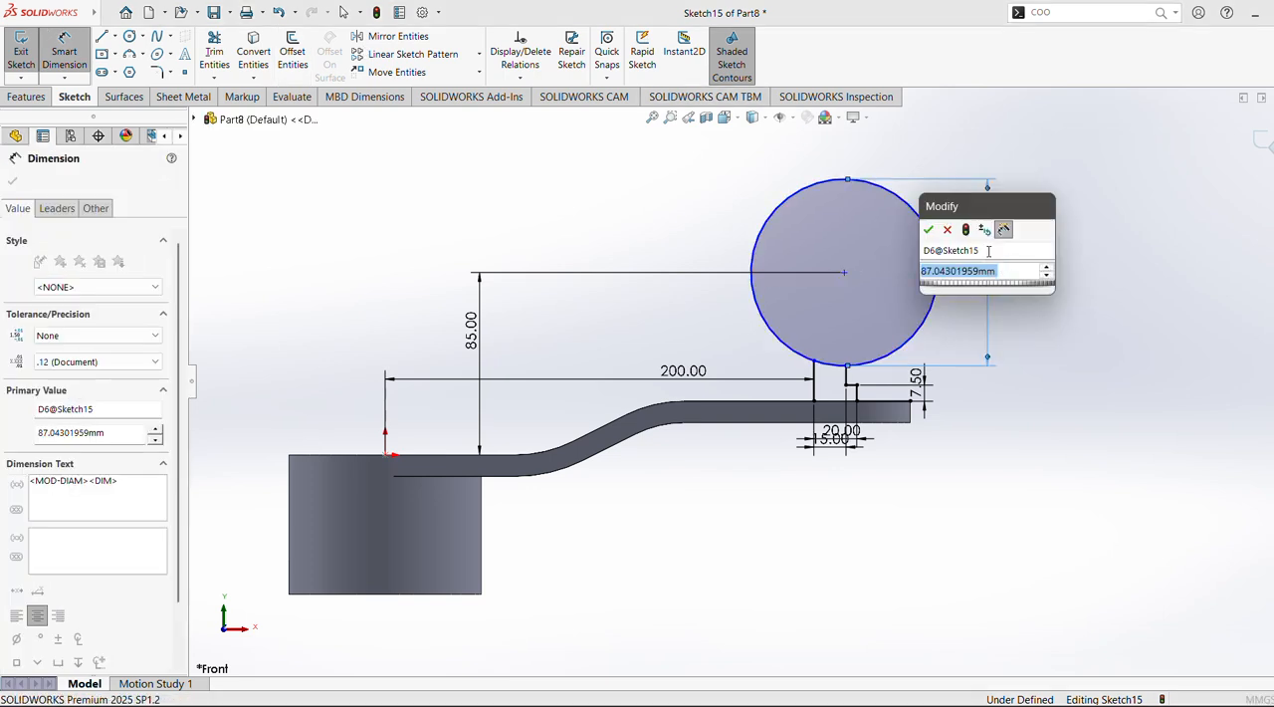
pyautogui.write('300')
pyautogui.press('Return')
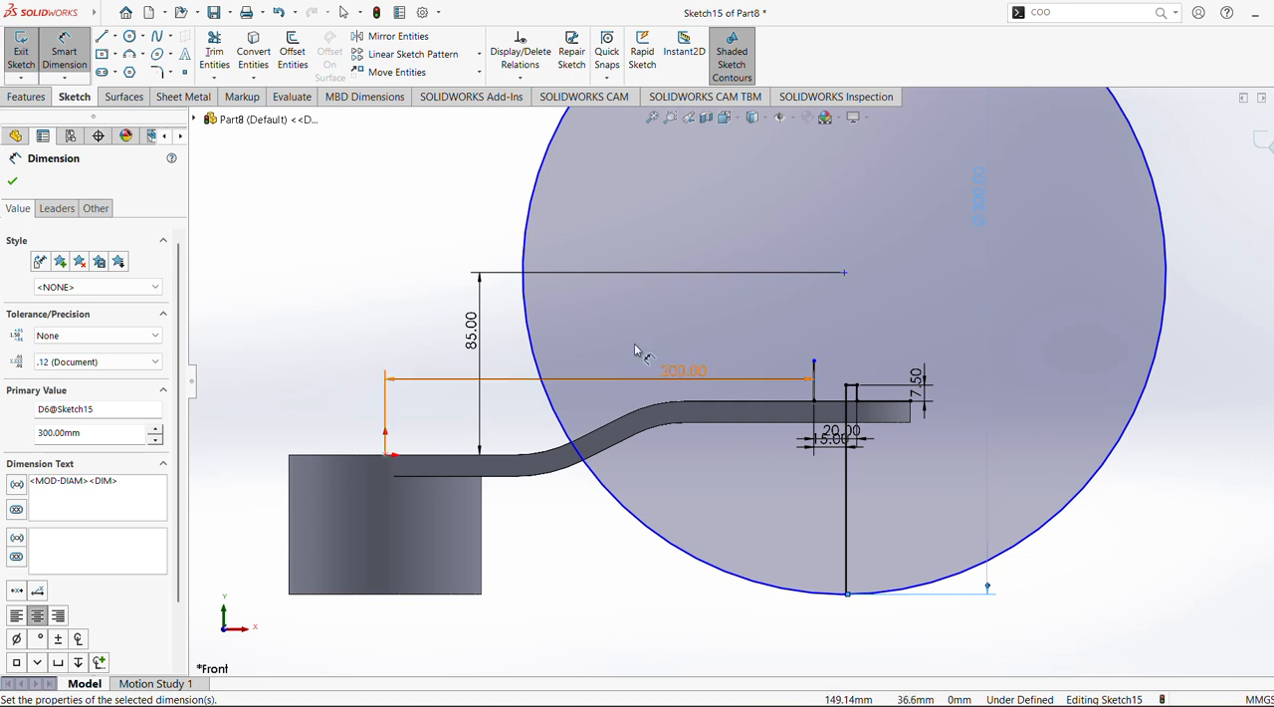
pyautogui.click(13, 182)
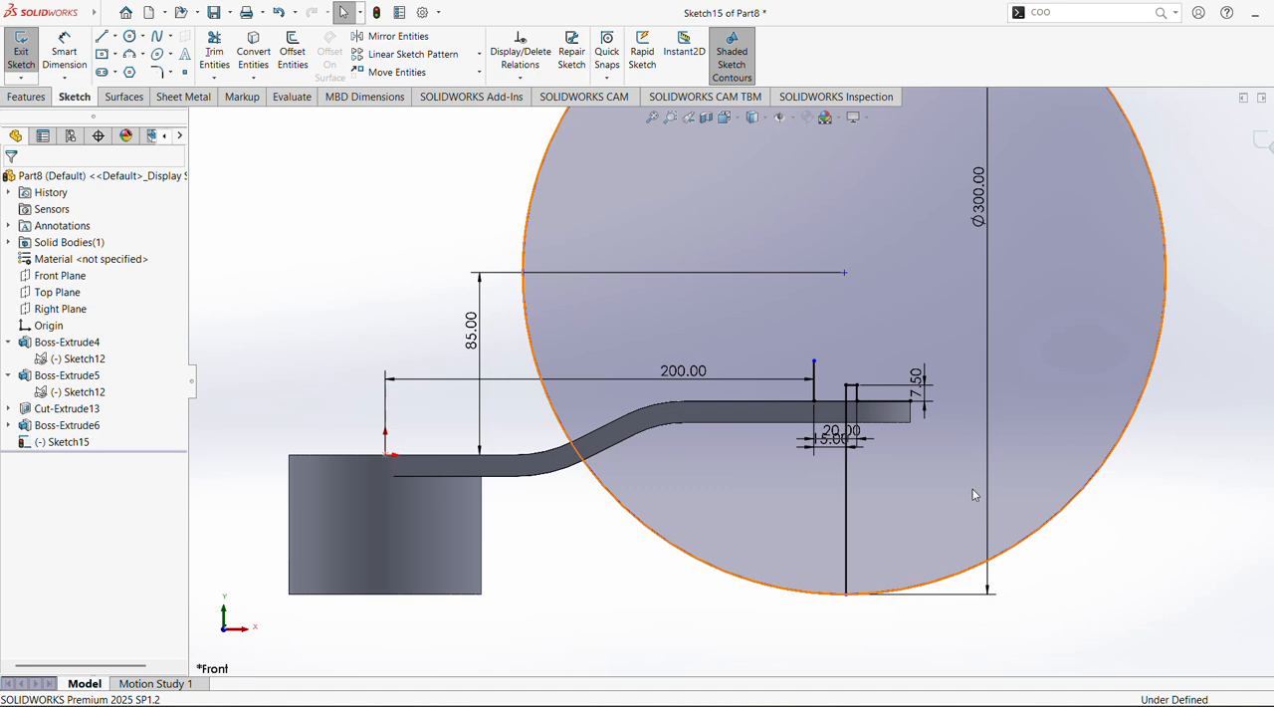
pyautogui.scroll(2, 974, 495)
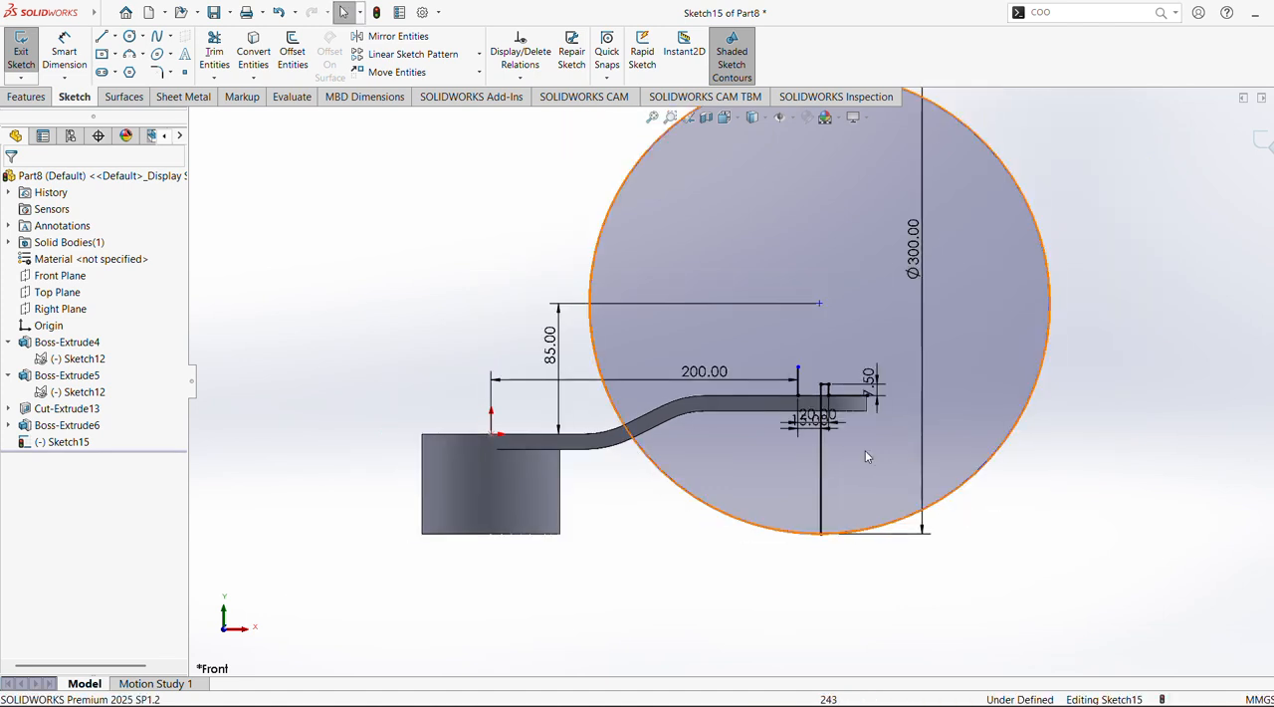
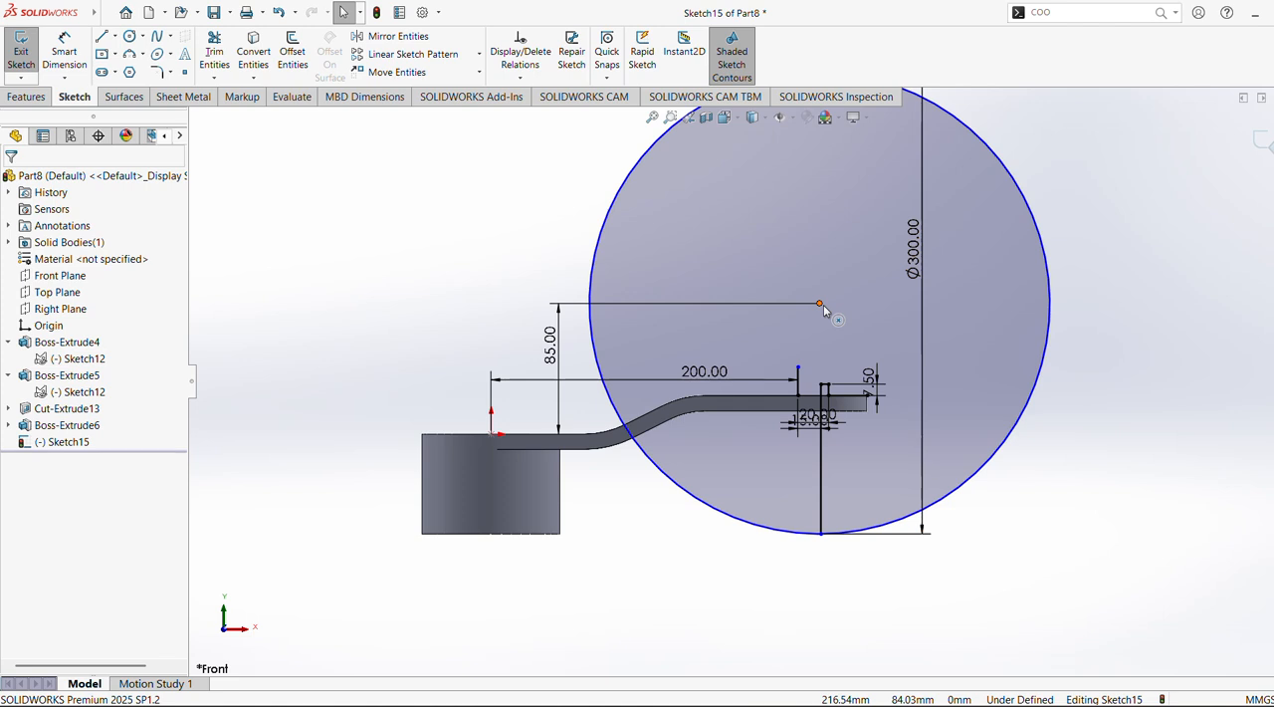
# Undo the circle's last diameter change and make the circle tangent to the stepped profile's upper vertical segment
pyautogui.hotkey('ctrl', 'z')
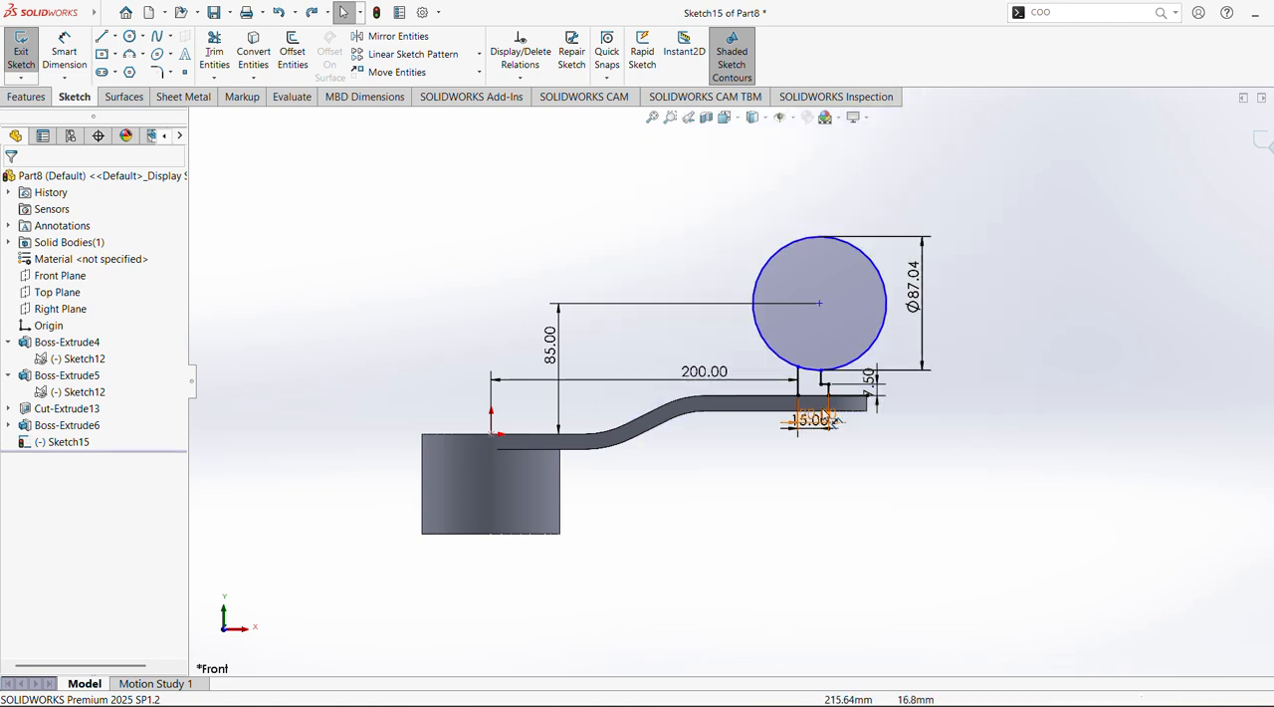
pyautogui.click(823, 384)
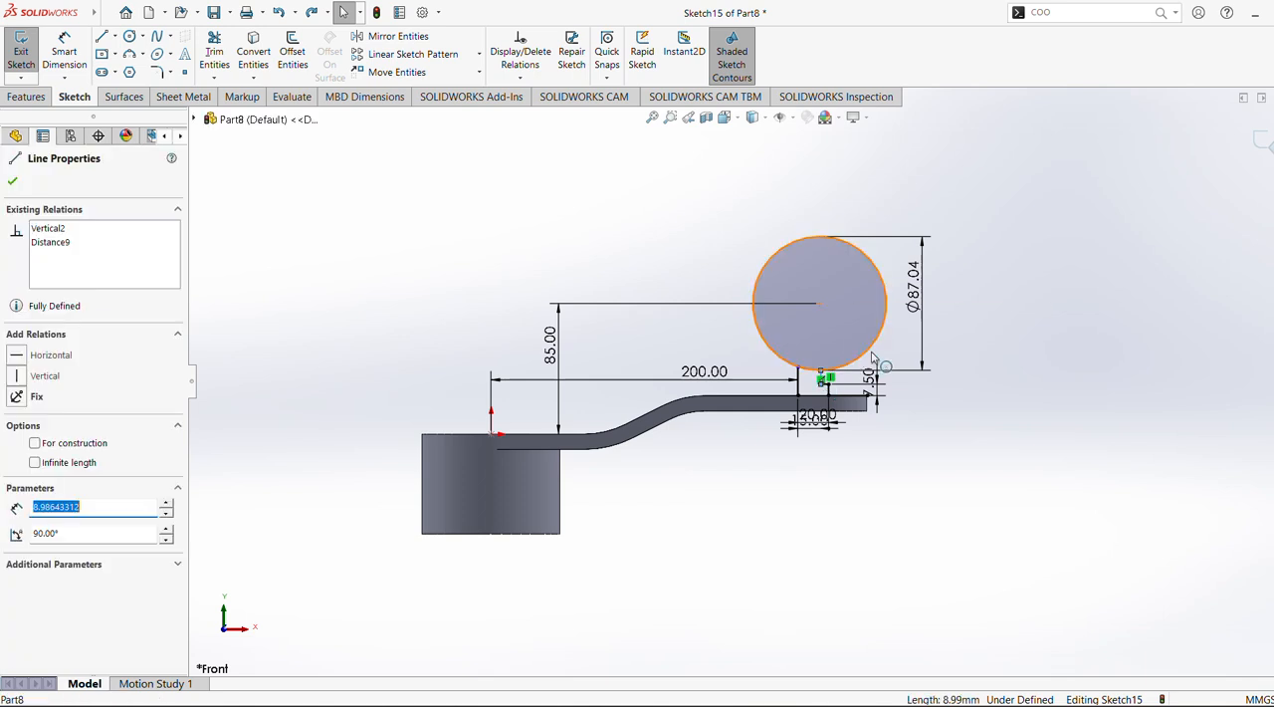
pyautogui.keyDown('ctrl'); pyautogui.click(874, 352); pyautogui.keyUp('ctrl')
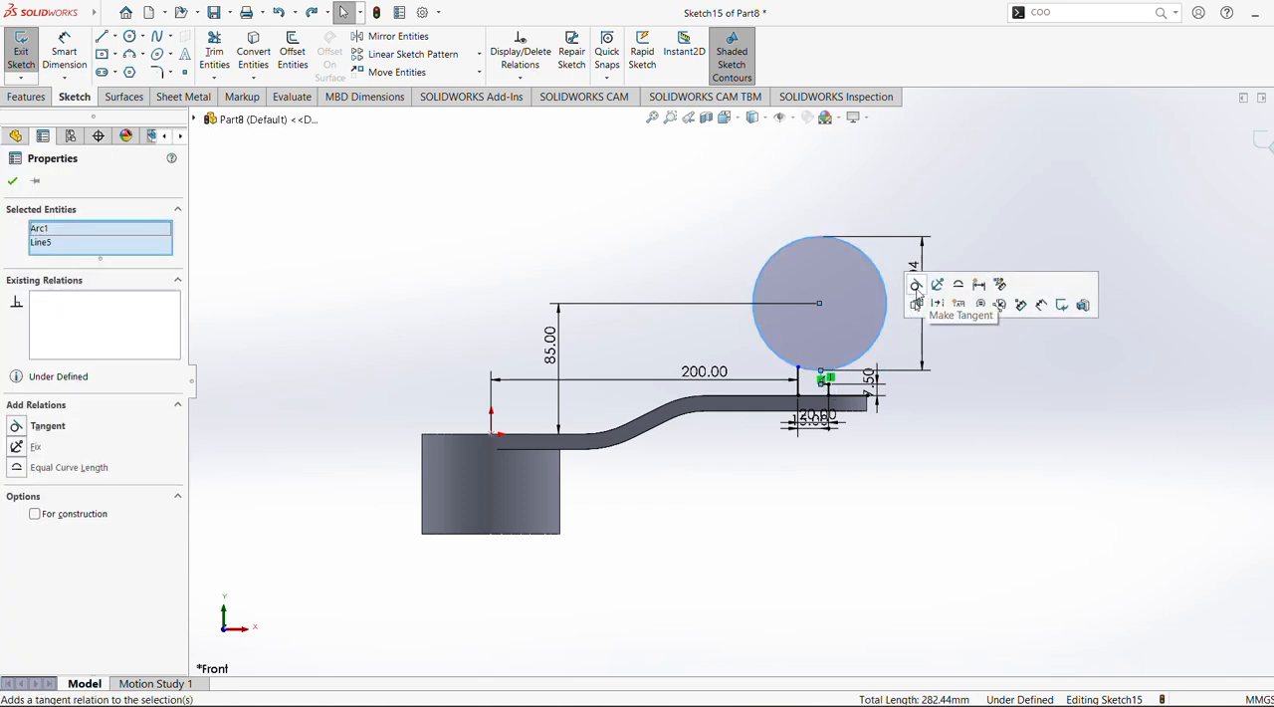
pyautogui.click(915, 287)
pyautogui.click(961, 418)
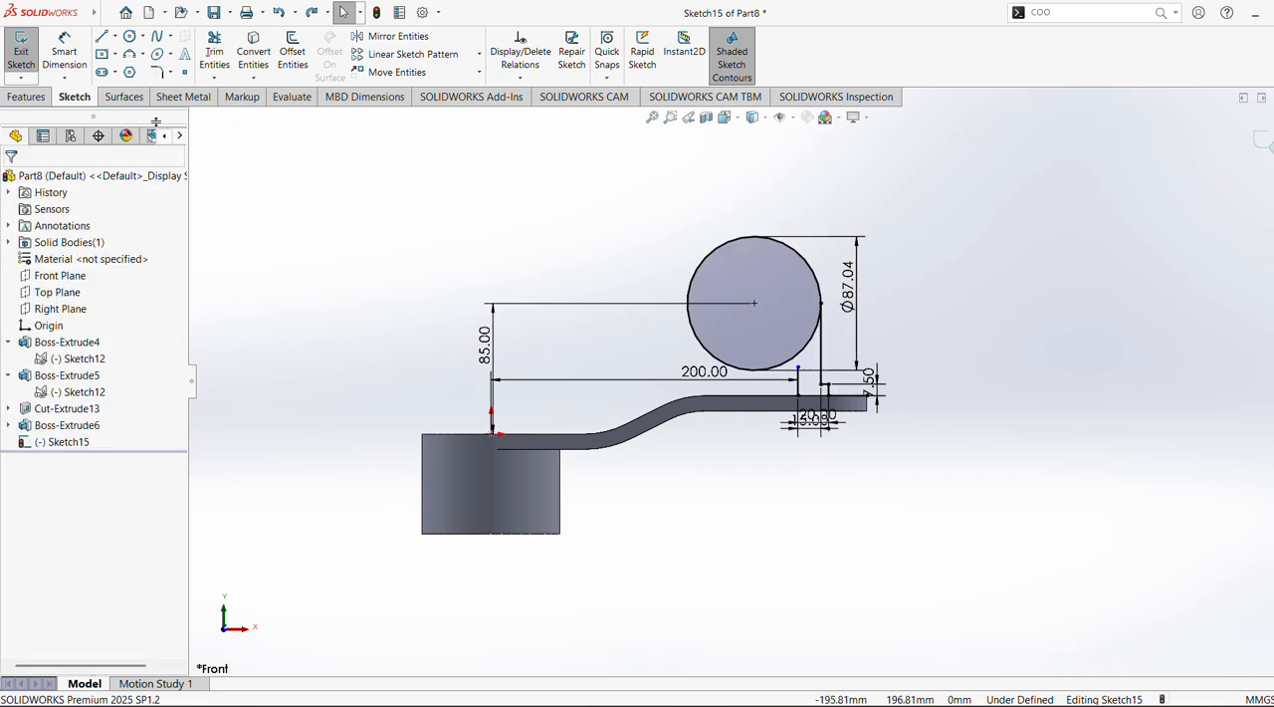
# Set the diameter of the circle tangent to the upper vertical segment to 300 mm
pyautogui.click(74, 61)
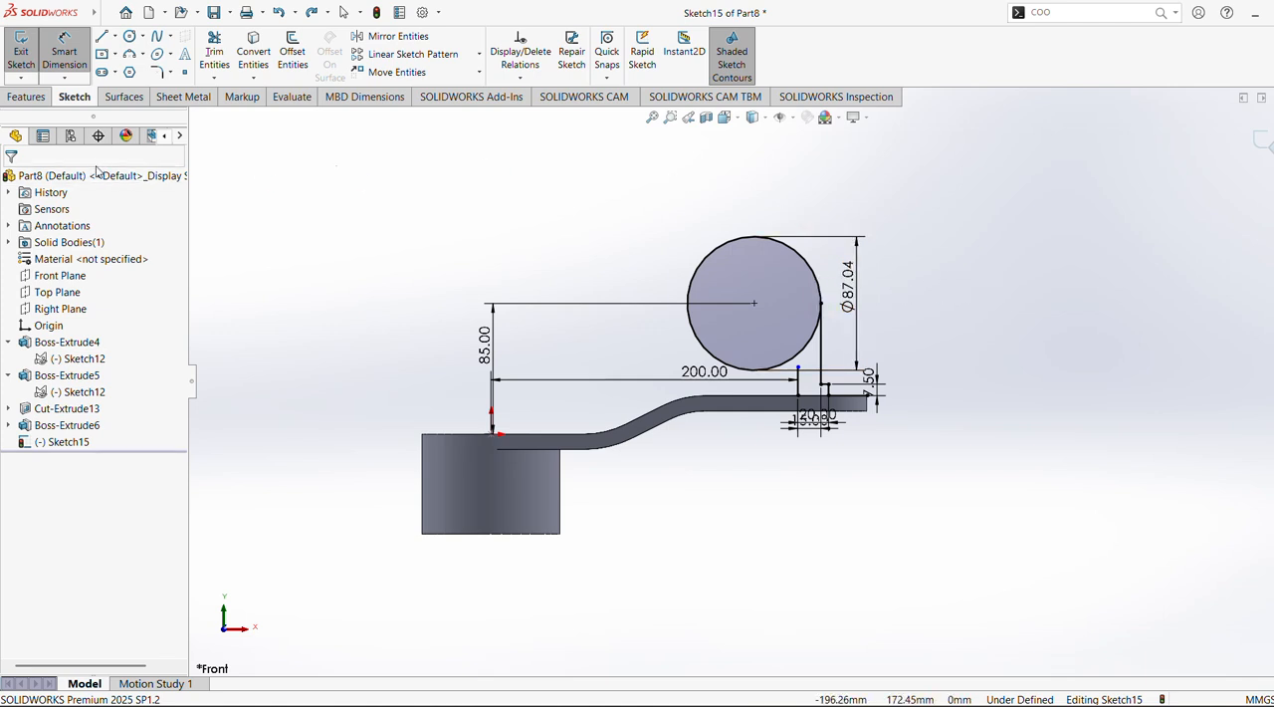
pyautogui.click(57, 57)
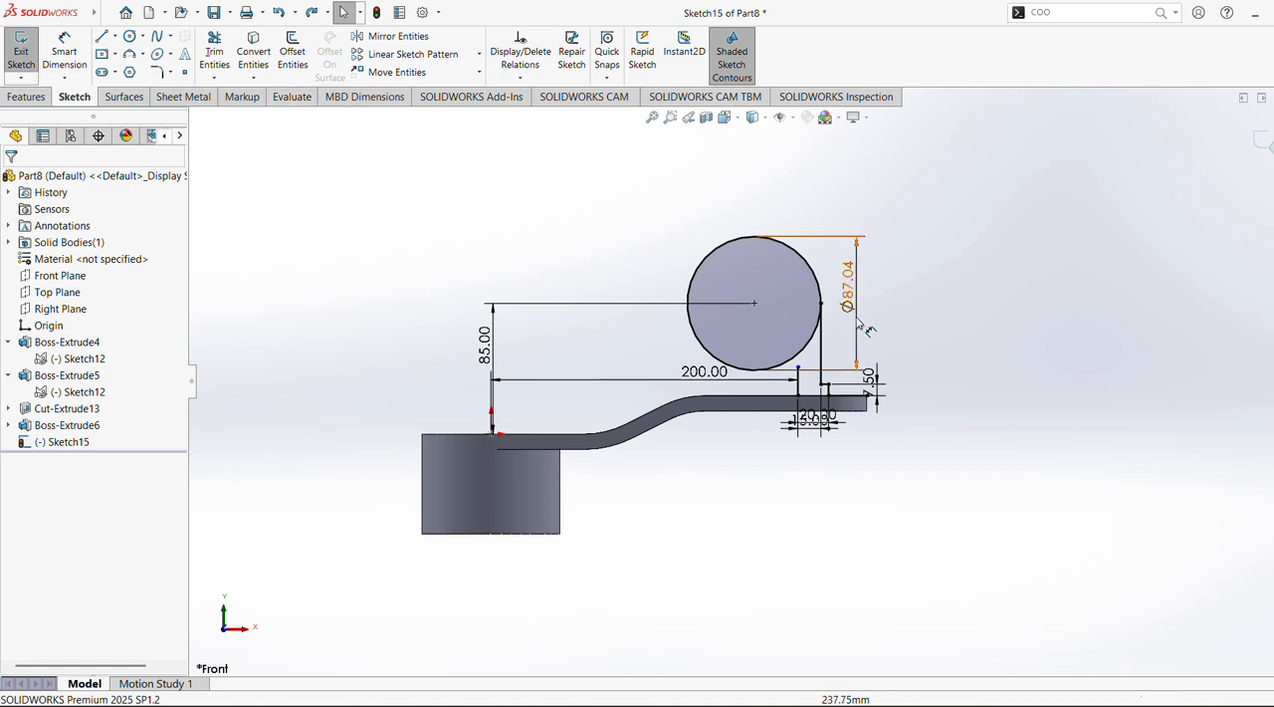
pyautogui.doubleClick(848, 292)
pyautogui.write('300')
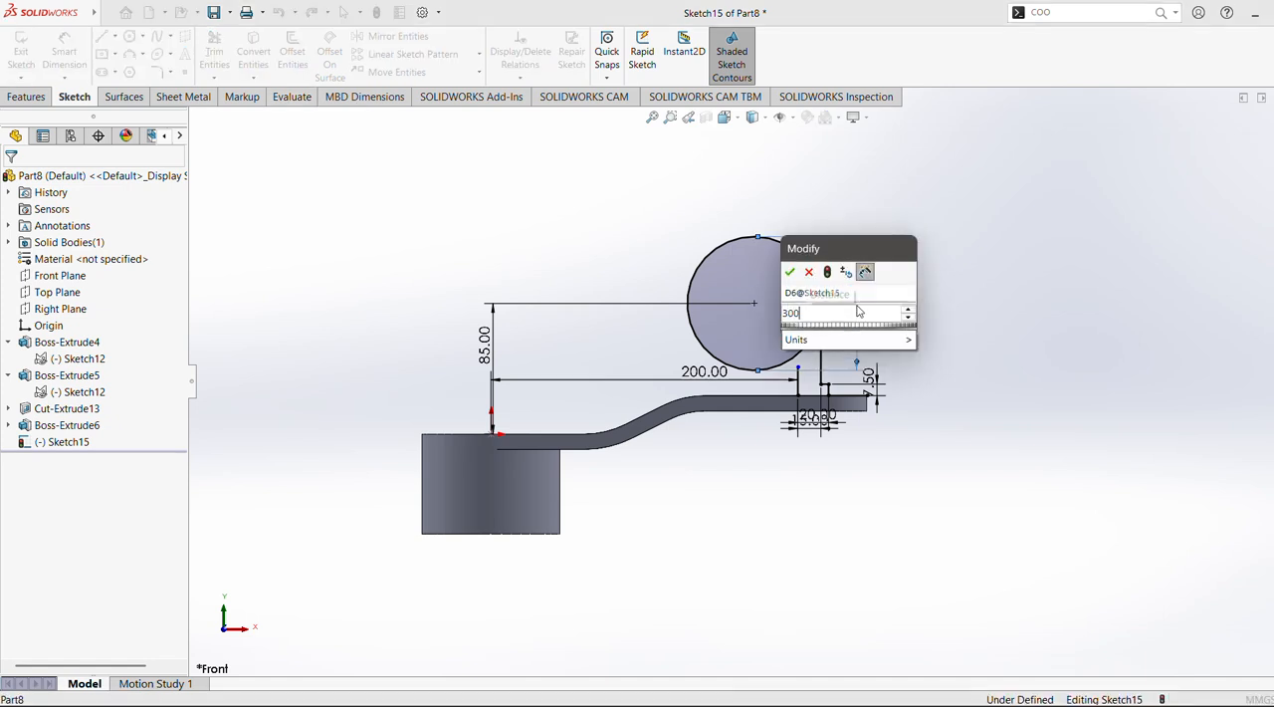
pyautogui.press('Return')
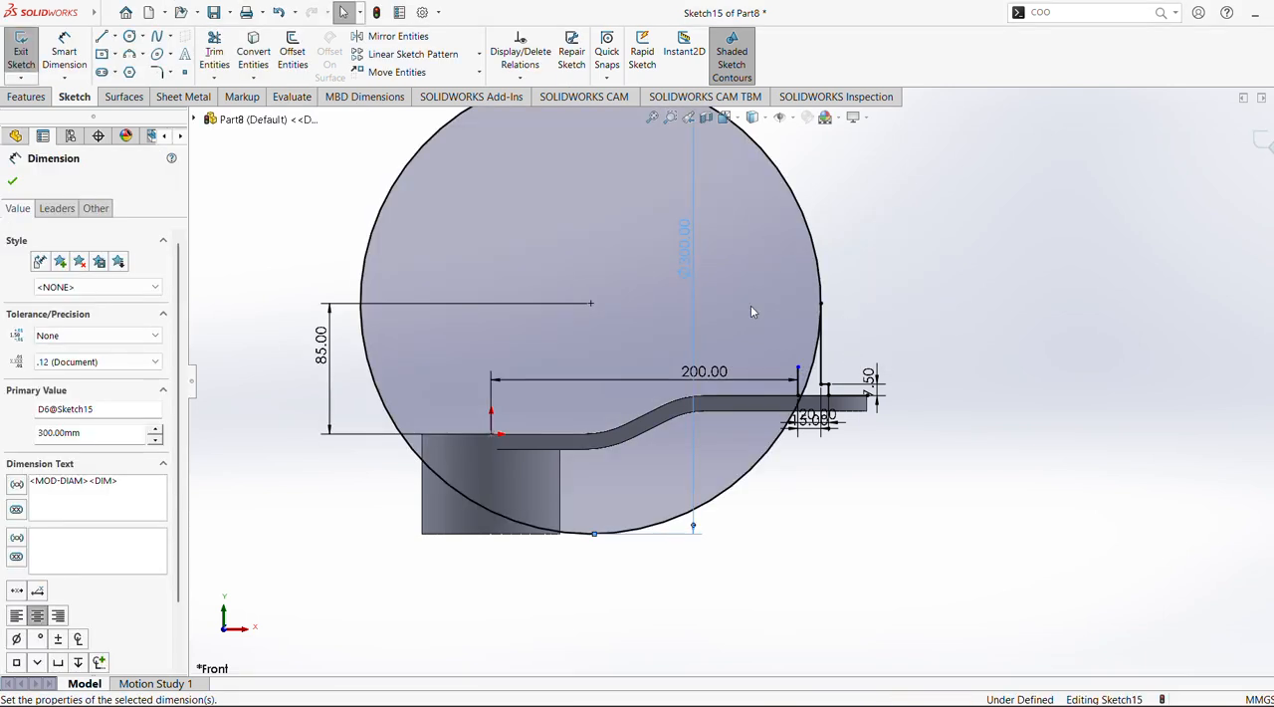
pyautogui.click(12, 182)
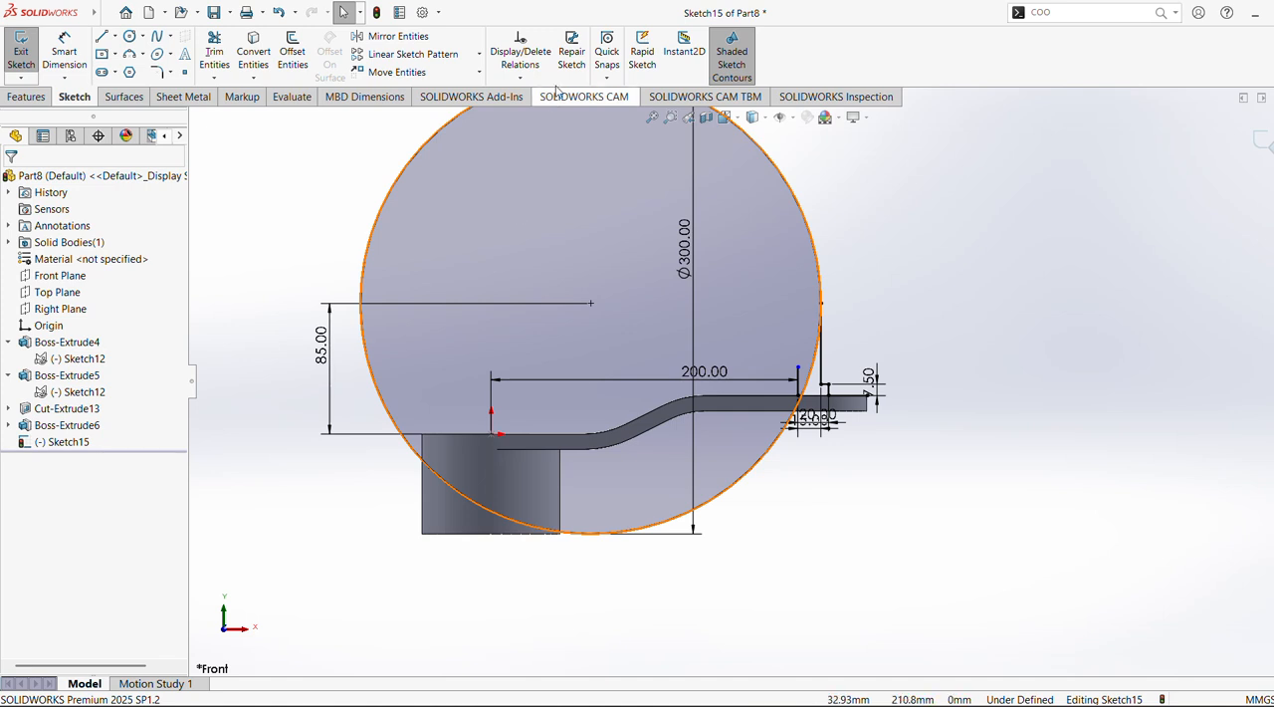
# Sketch a circle about 19 mm in diameter inside the large circle, above the separate vertical line
pyautogui.click(129, 36)
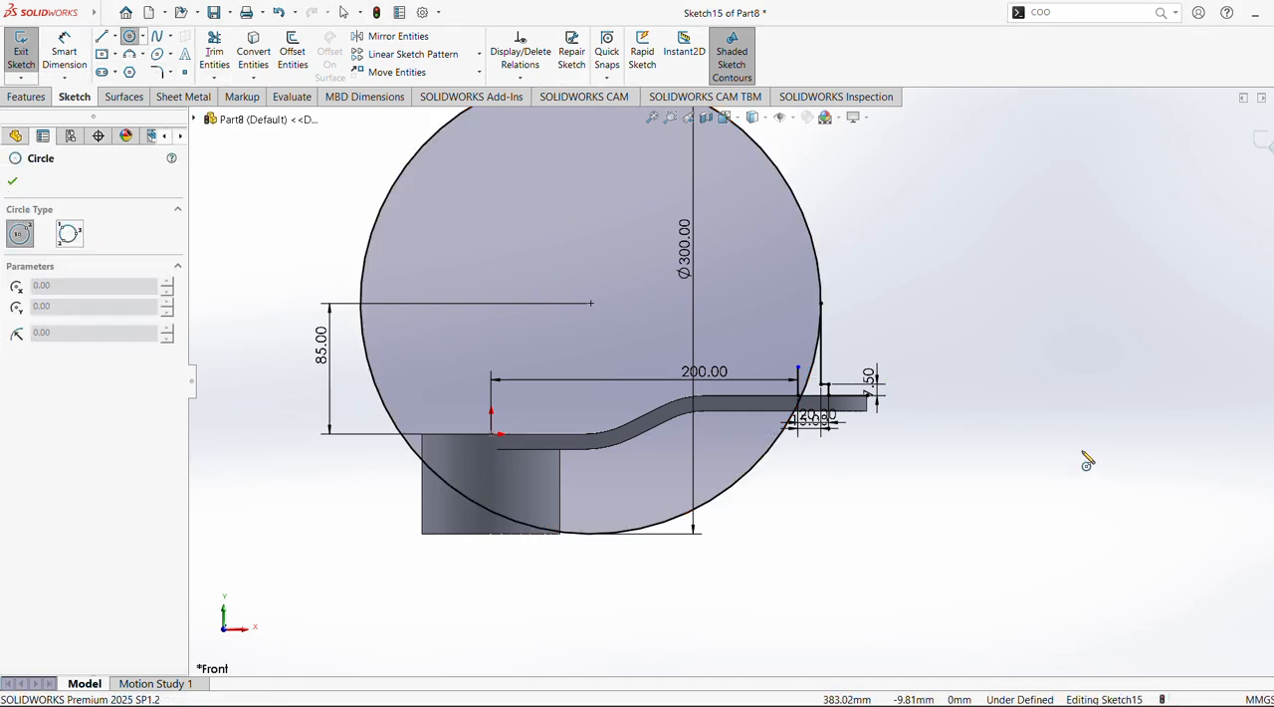
pyautogui.scroll(-3, 1085, 448)
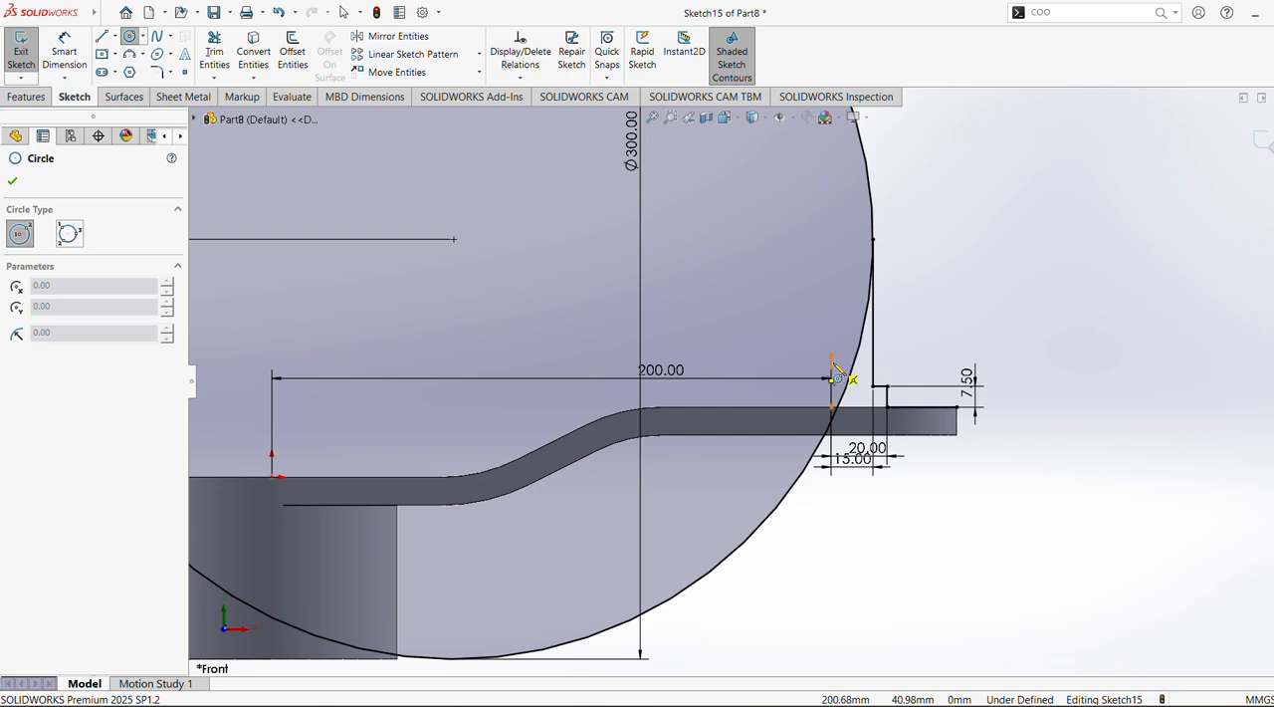
pyautogui.click(809, 224)
pyautogui.click(828, 242)
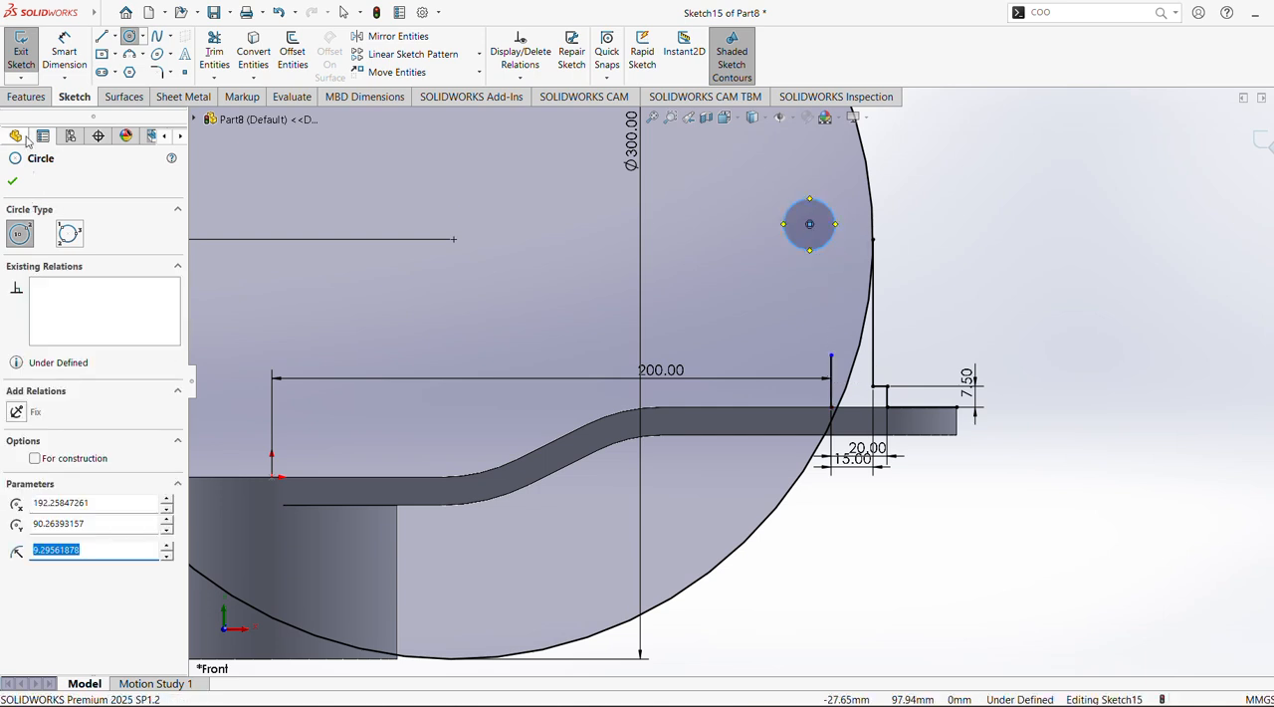
# Set the small circle's diameter to 30 mm
pyautogui.click(64, 54)
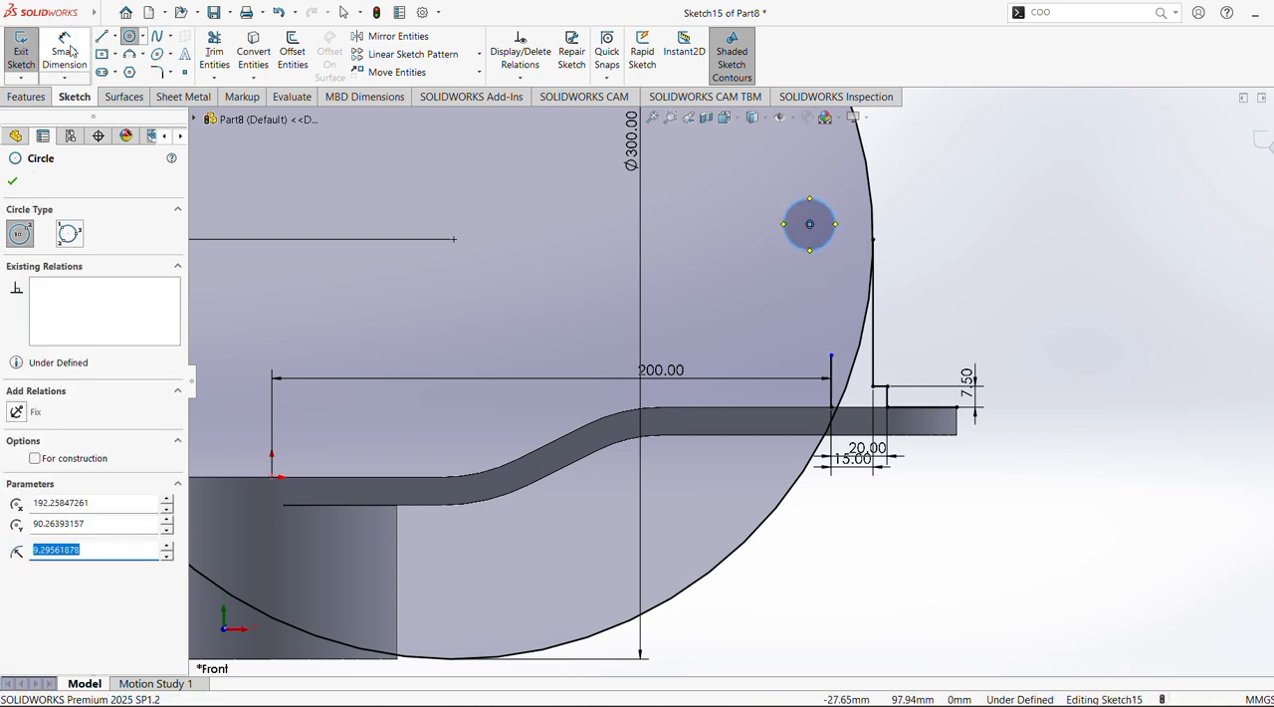
pyautogui.click(836, 226)
pyautogui.click(901, 226)
pyautogui.write('30')
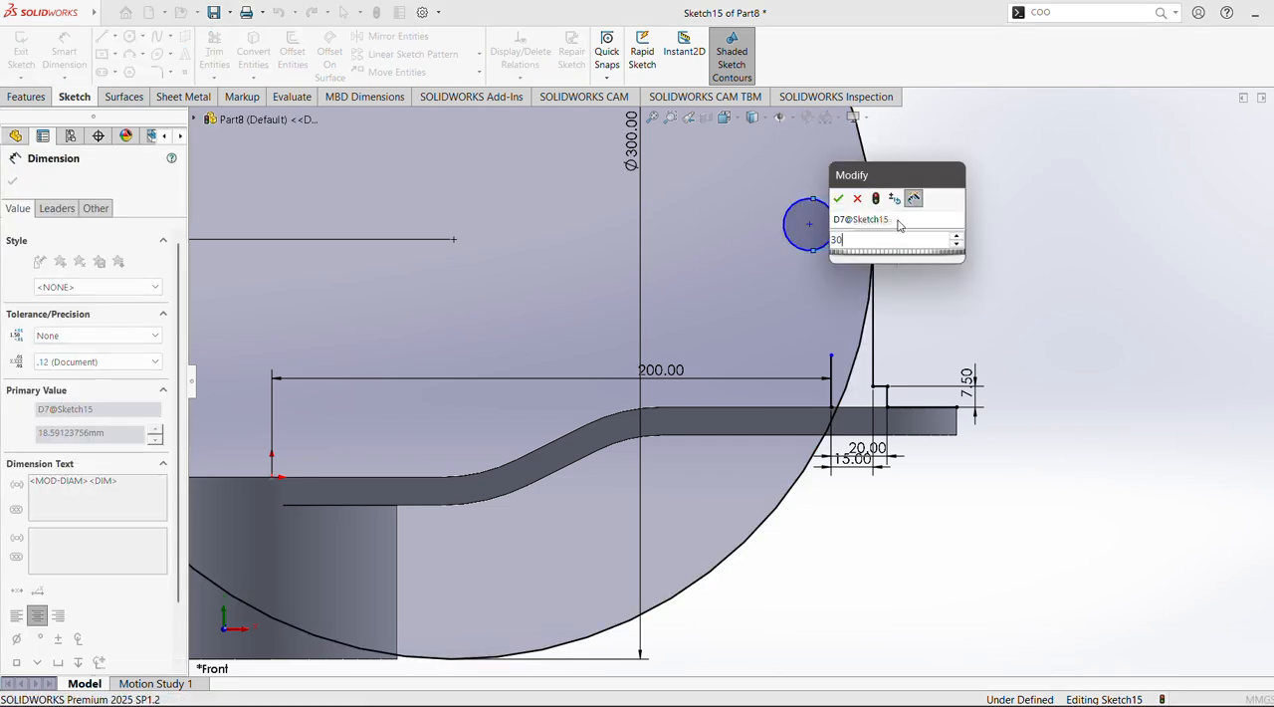
pyautogui.press('Return')
pyautogui.click(12, 181)
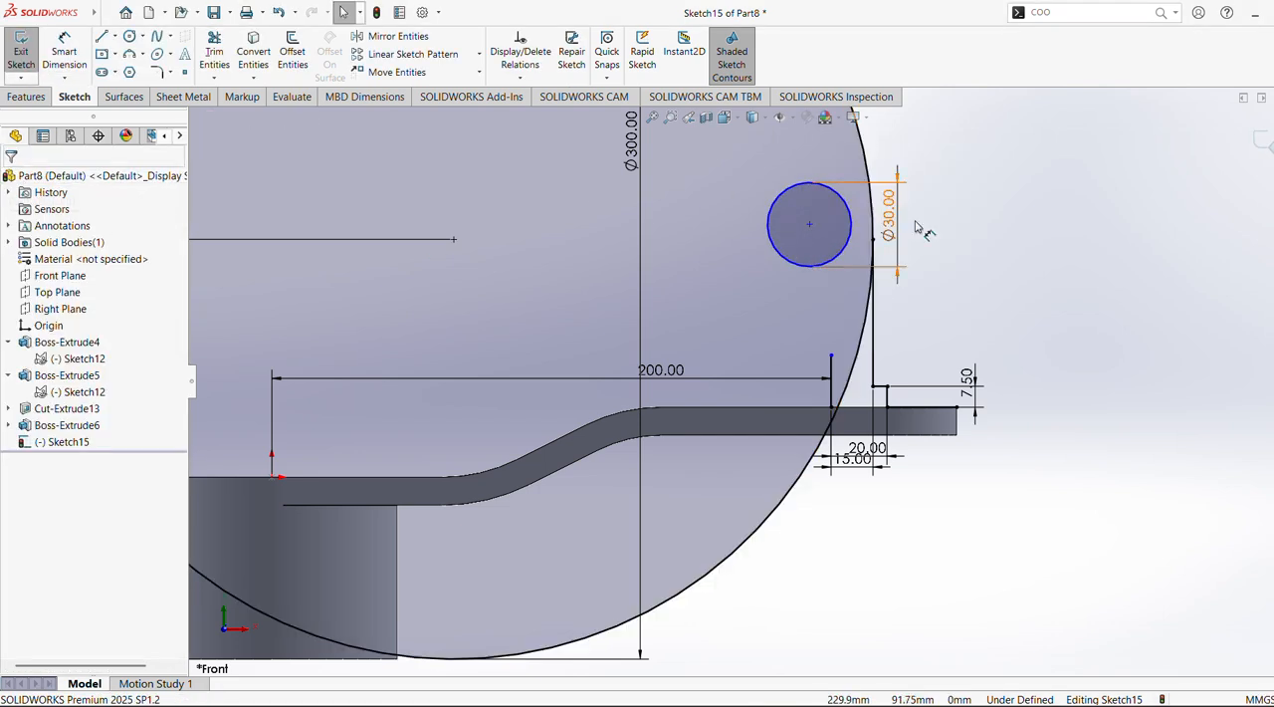
# Make the 30 mm circle's center coincident with the upper endpoint of the separate vertical line
pyautogui.click(810, 225)
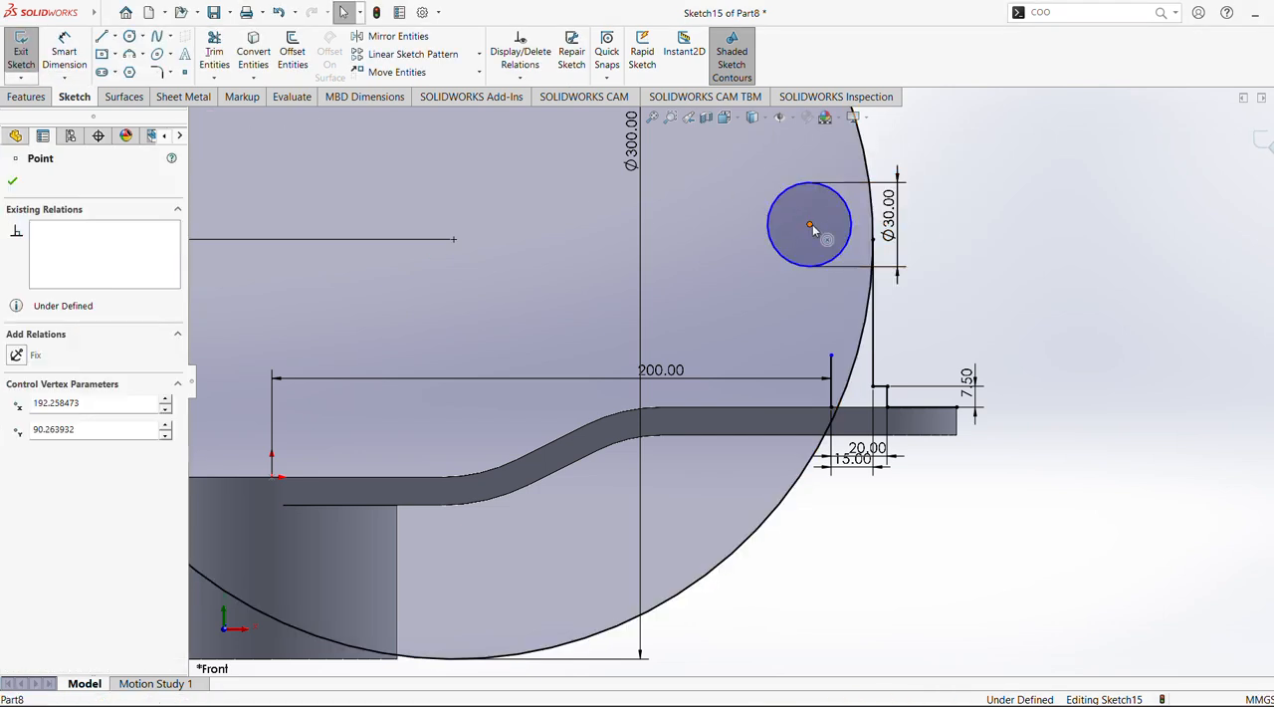
pyautogui.keyDown('ctrl'); pyautogui.click(831, 355); pyautogui.keyUp('ctrl')
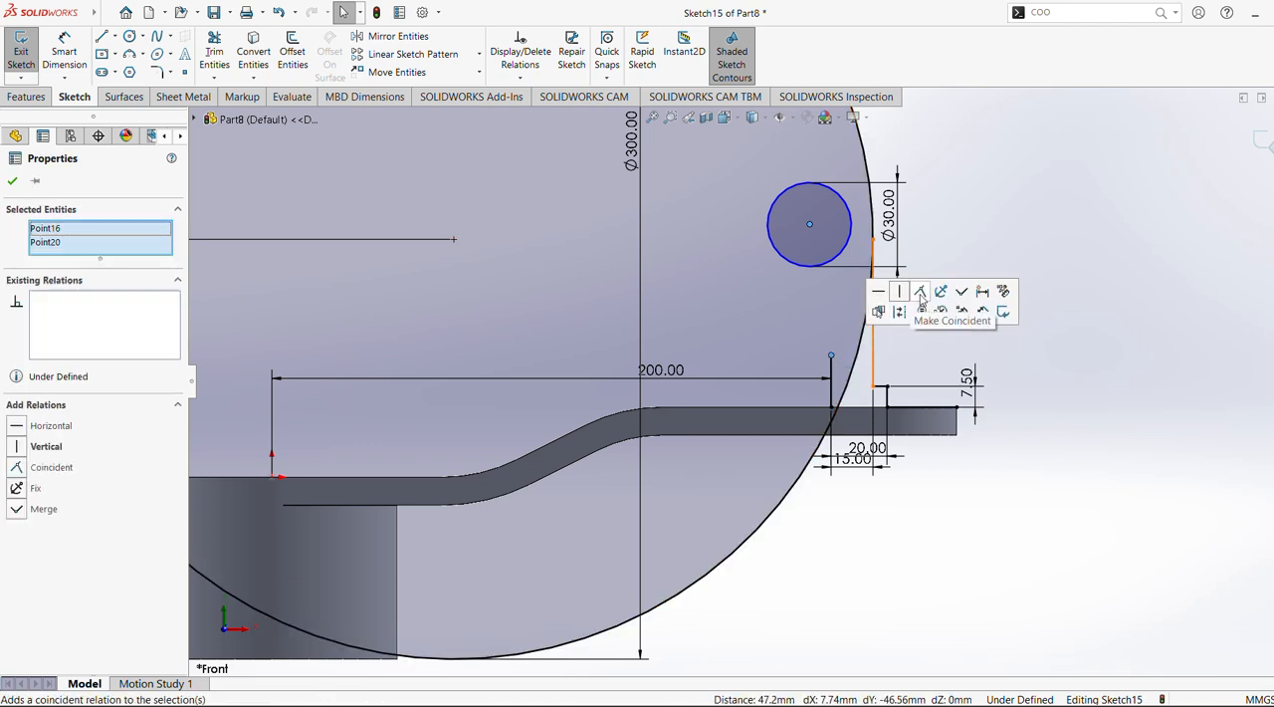
pyautogui.click(921, 291)
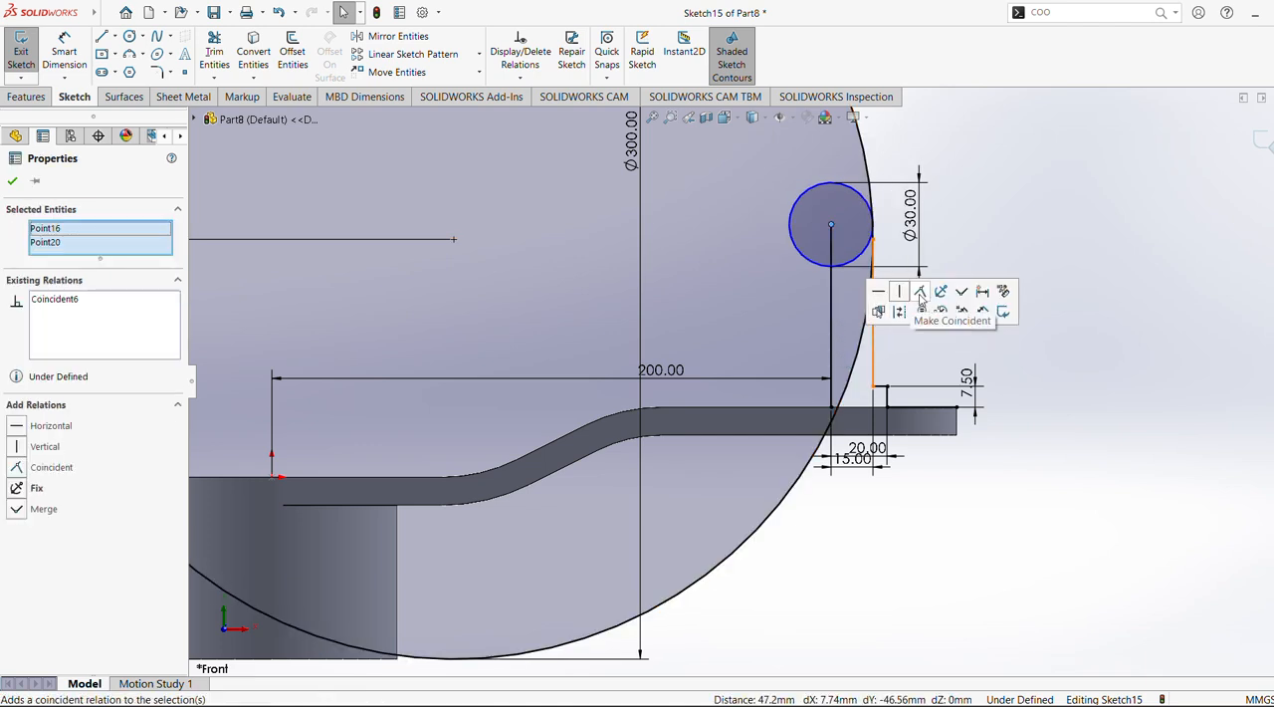
# Make the 30 mm circle tangent to the 300 mm circle
pyautogui.click(863, 206)
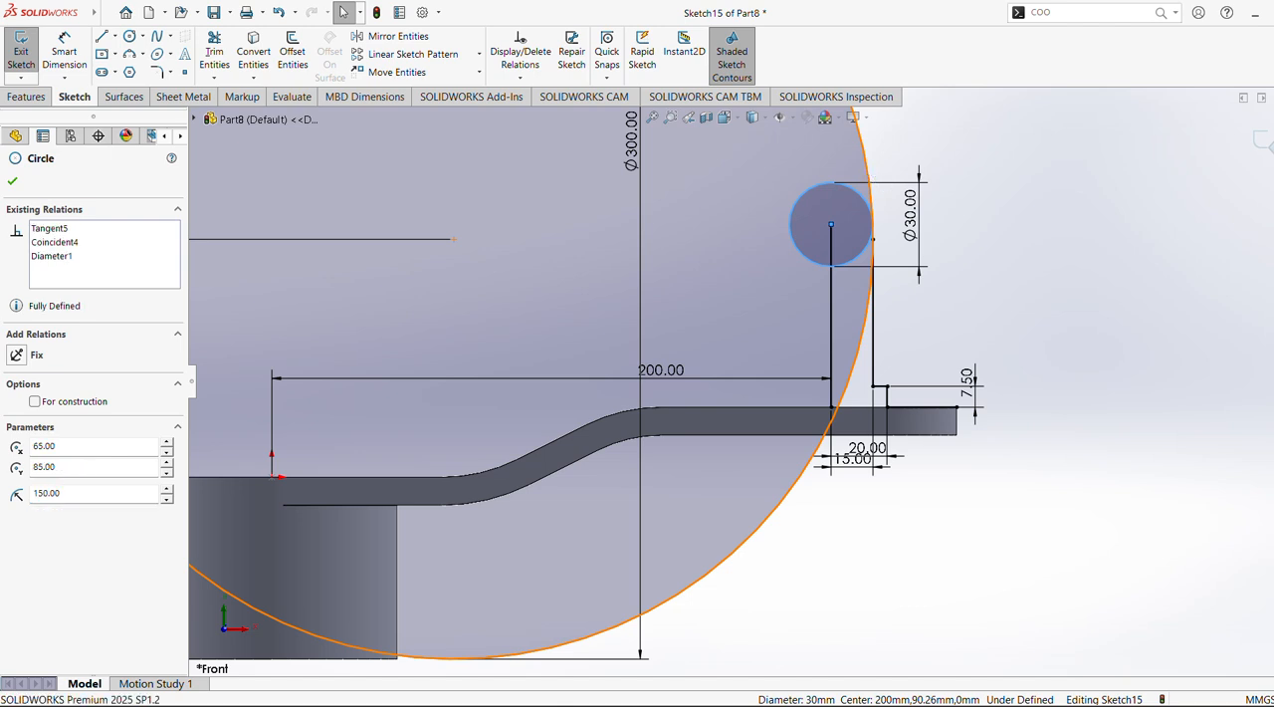
pyautogui.keyDown('ctrl'); pyautogui.click(870, 179); pyautogui.keyUp('ctrl')
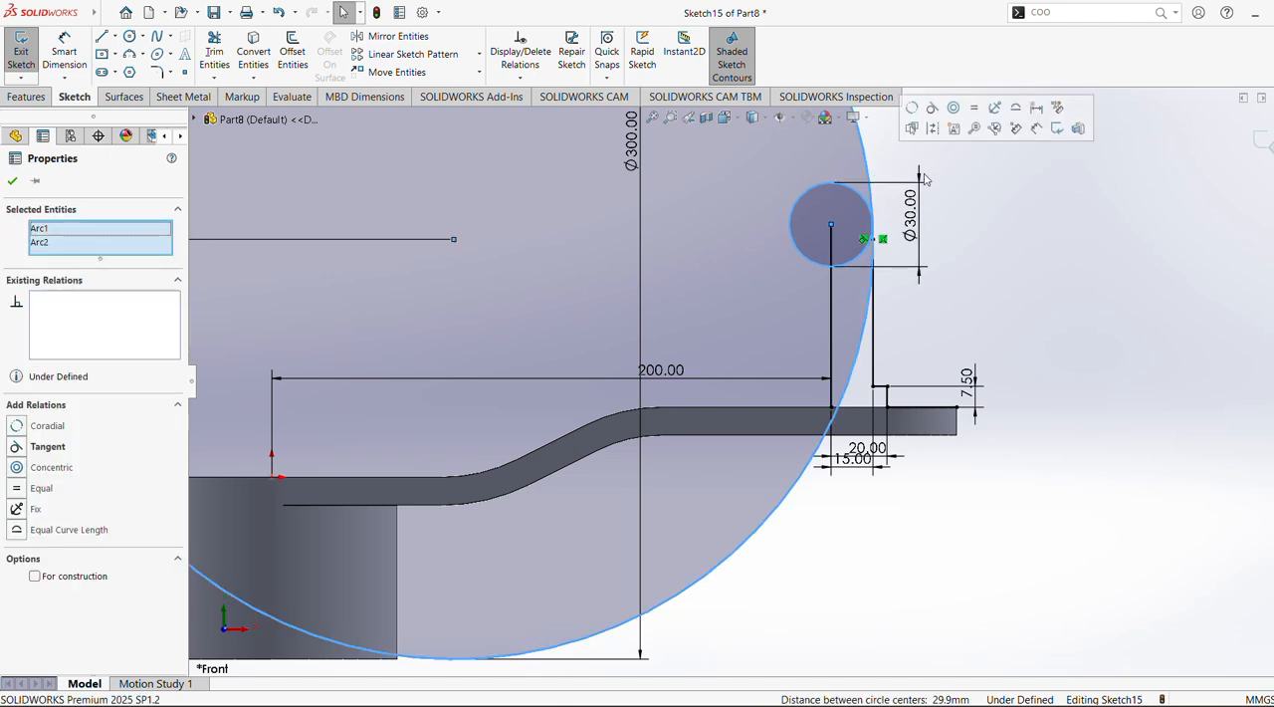
pyautogui.click(933, 111)
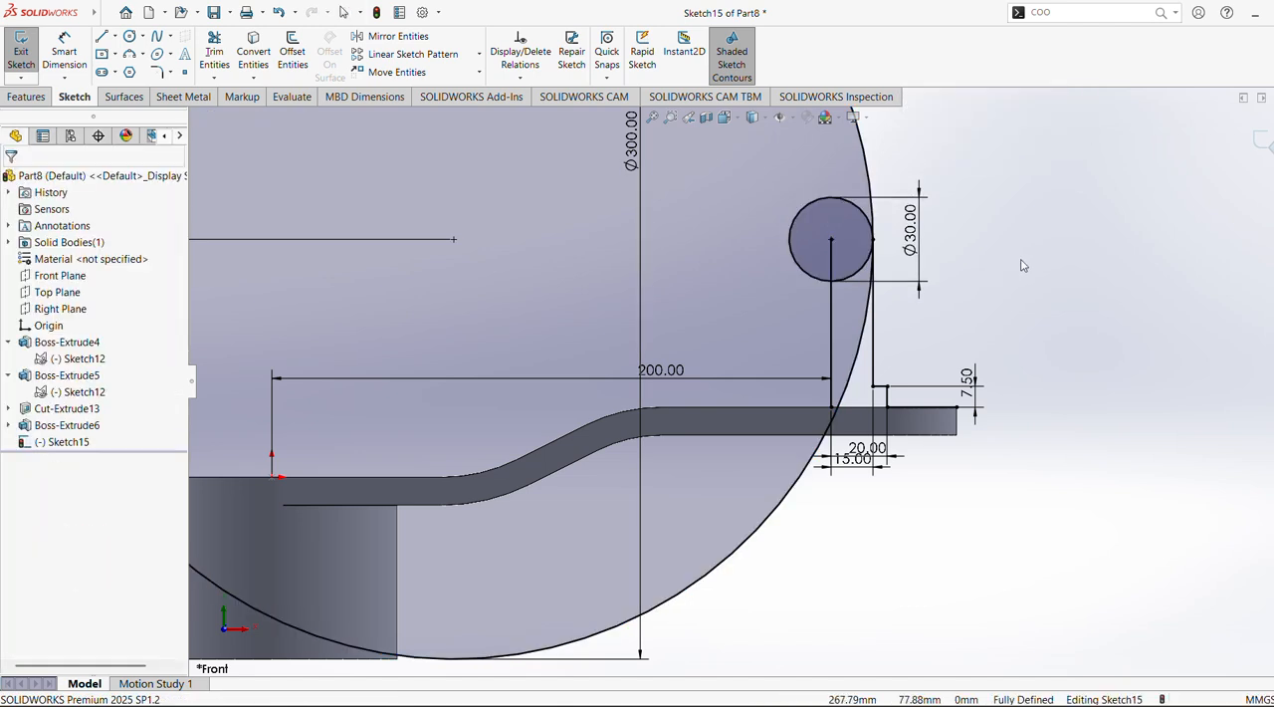
# Try to revolve the handle profile 360° about its vertical center line as a 10 mm one-direction thin feature
pyautogui.press('f')
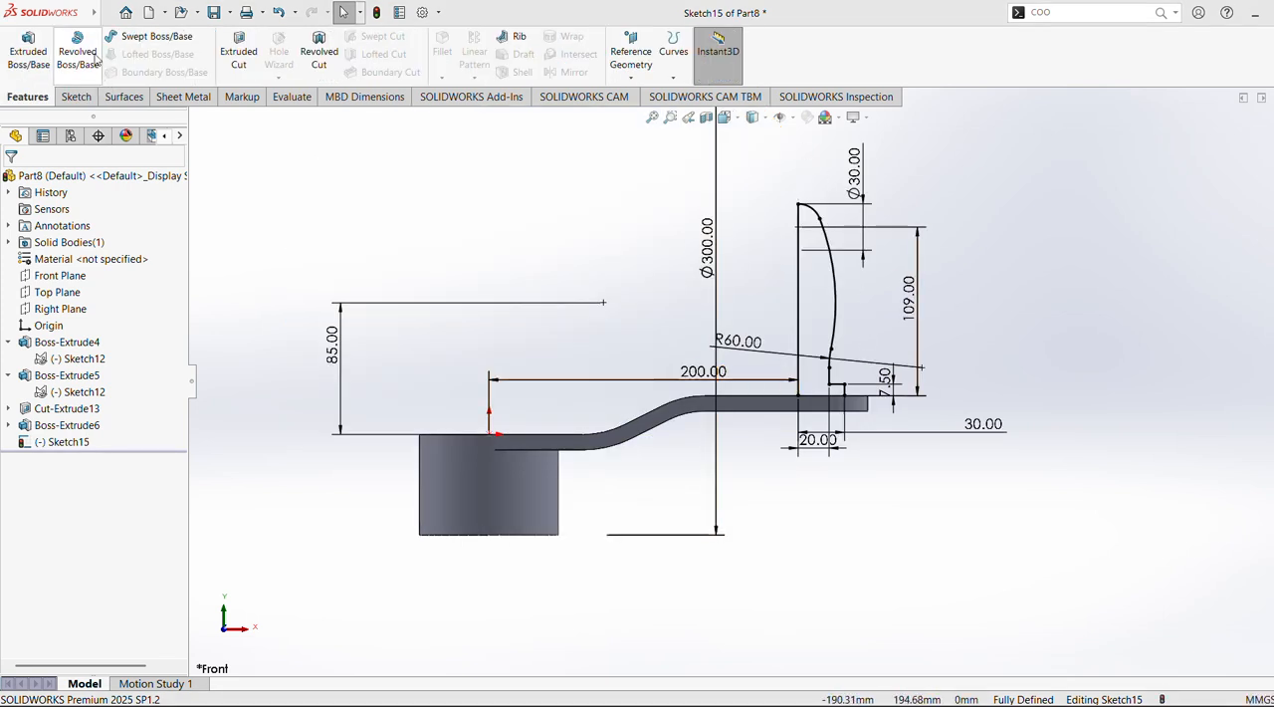
pyautogui.click(78, 50)
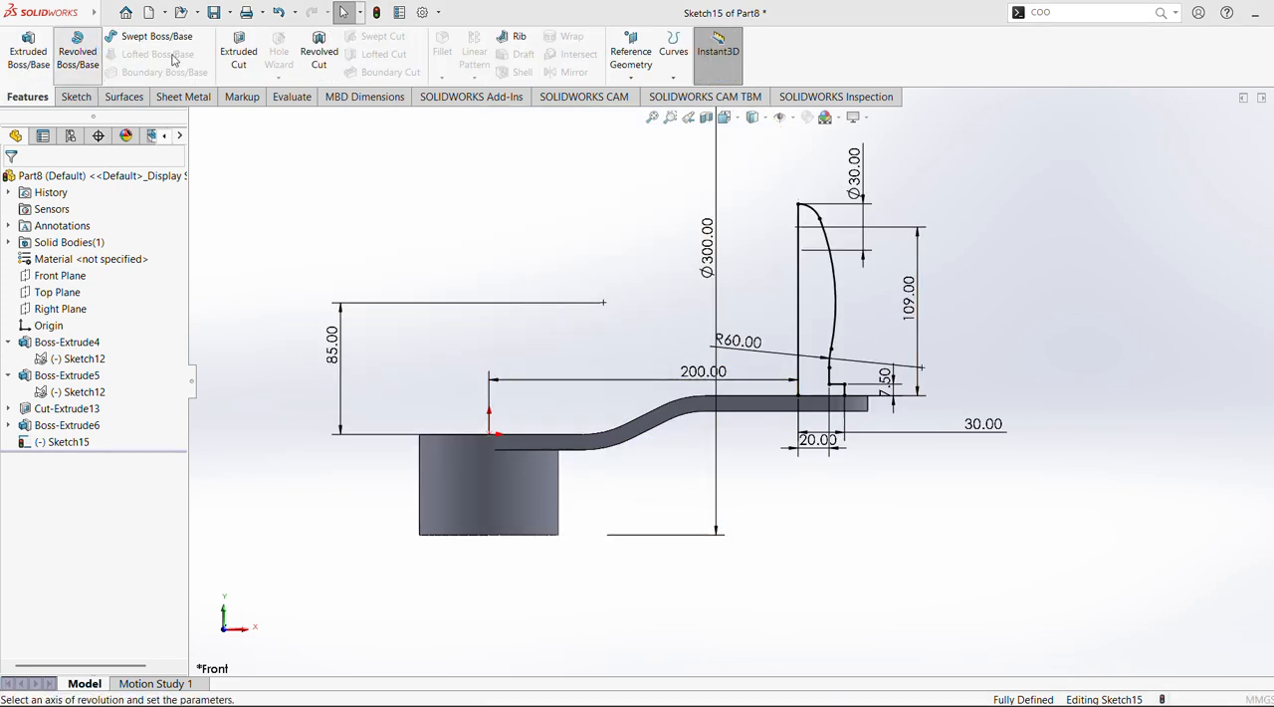
pyautogui.click(801, 269)
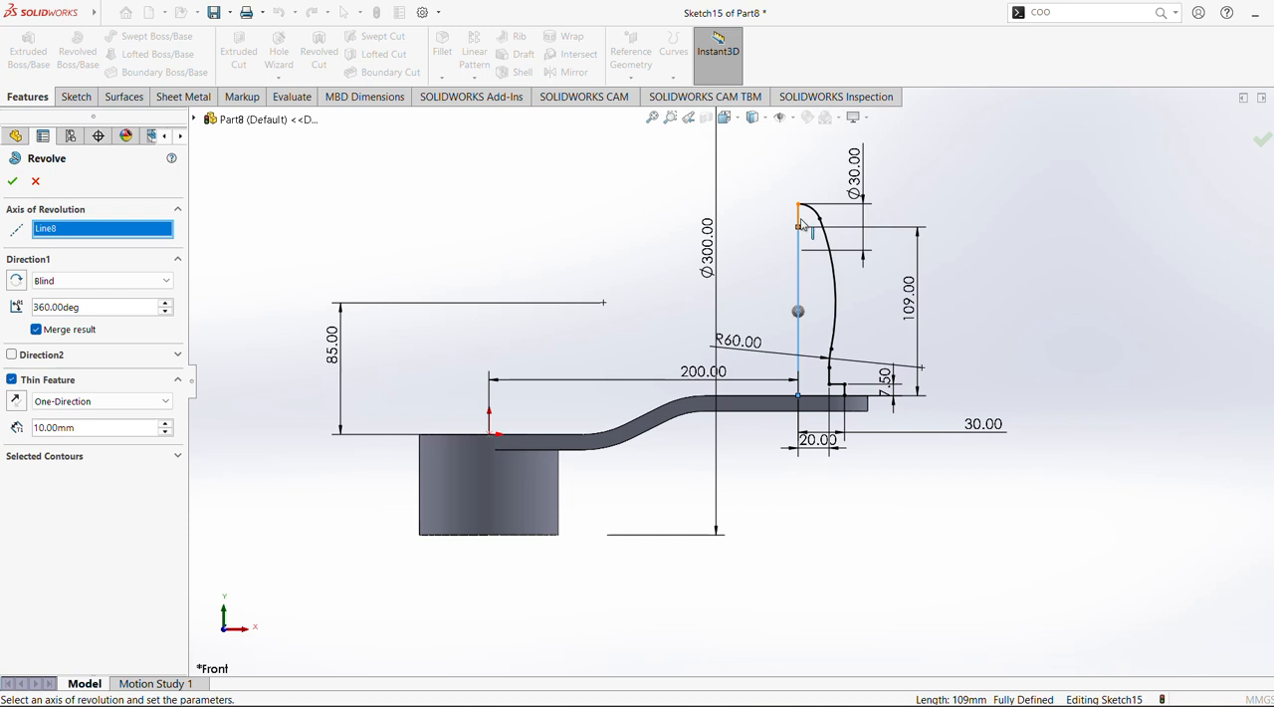
pyautogui.click(800, 219)
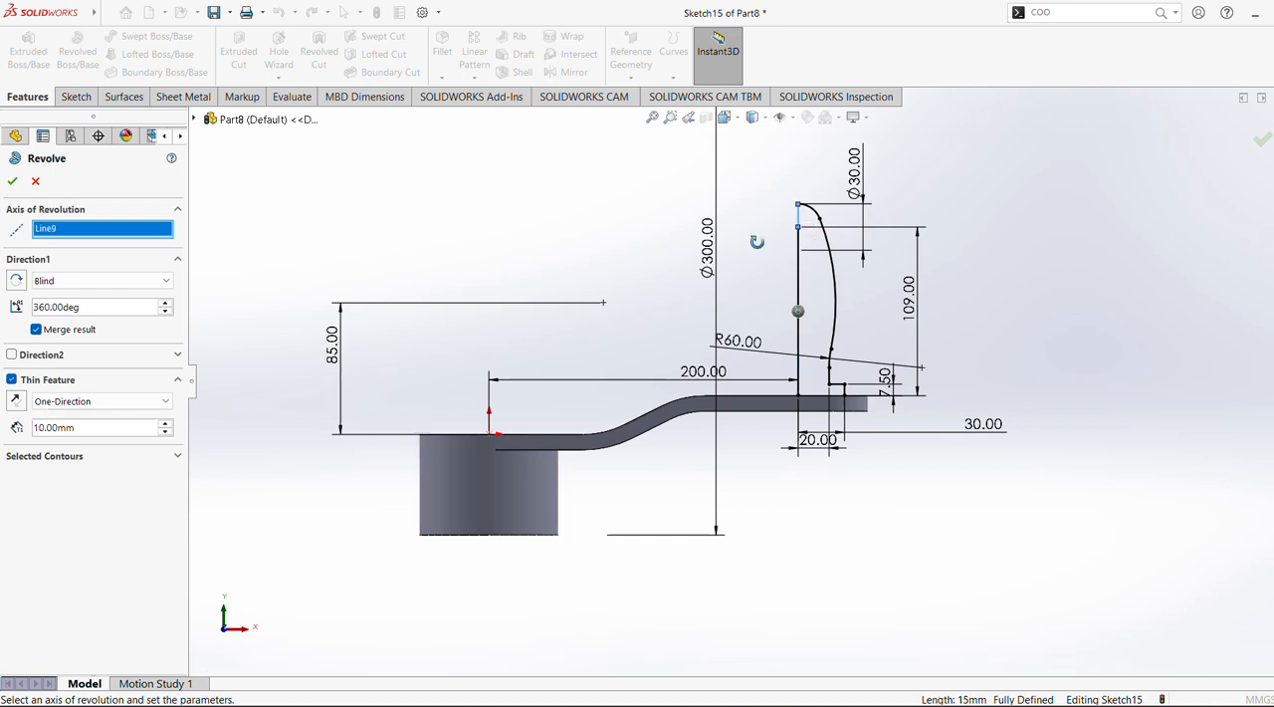
pyautogui.click(12, 181)
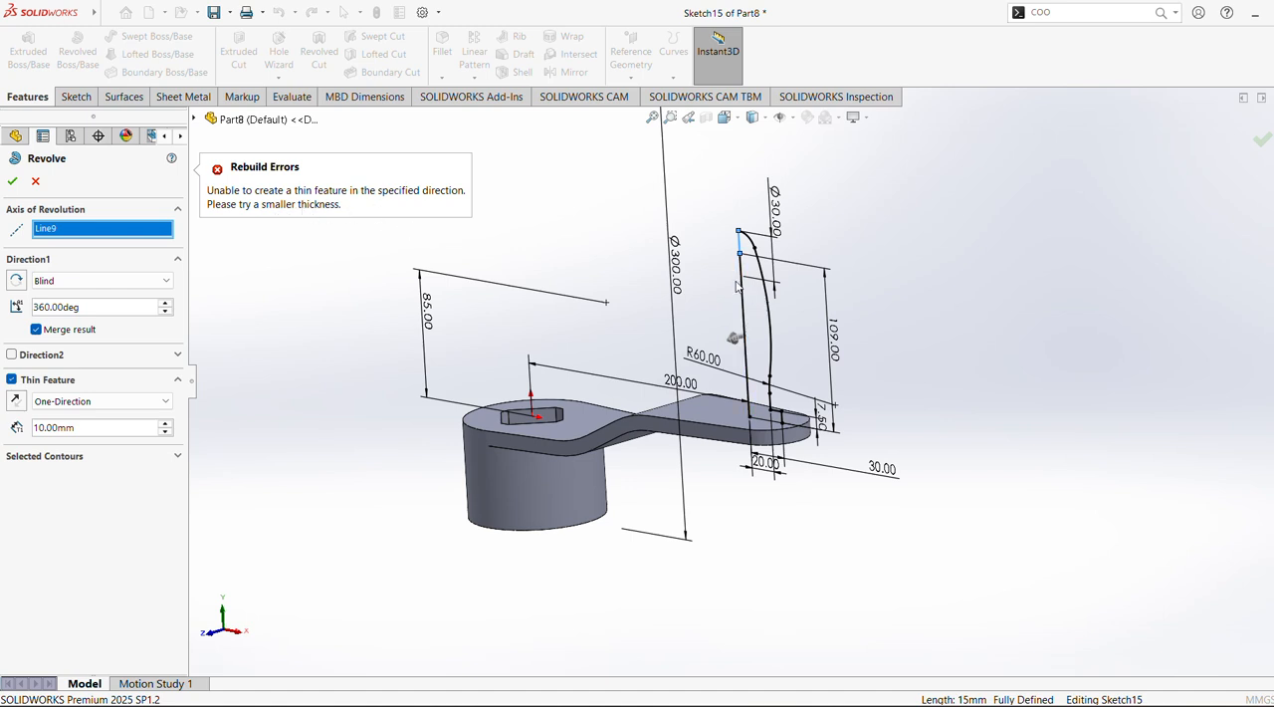
pyautogui.click(35, 181)
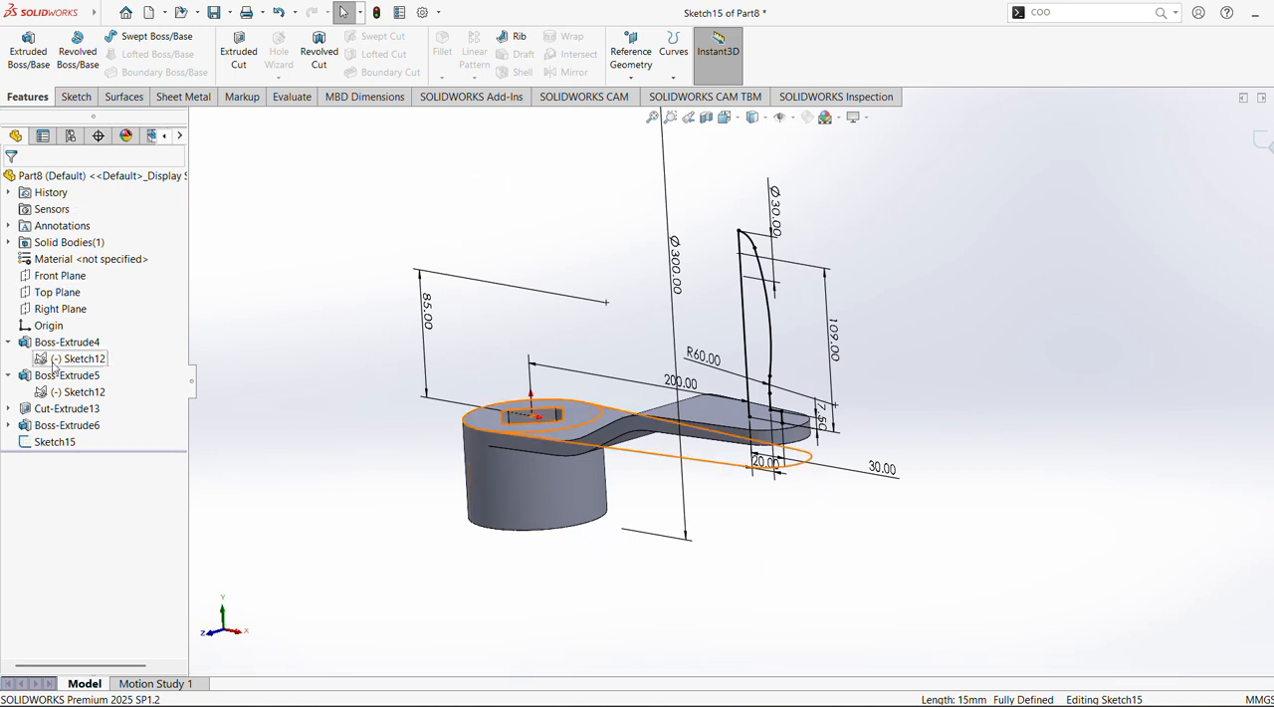
# Delete both vertical line pieces on the inner side of the handle profile, including the dimensions attached to them
pyautogui.click(62, 444)
pyautogui.click(93, 425)
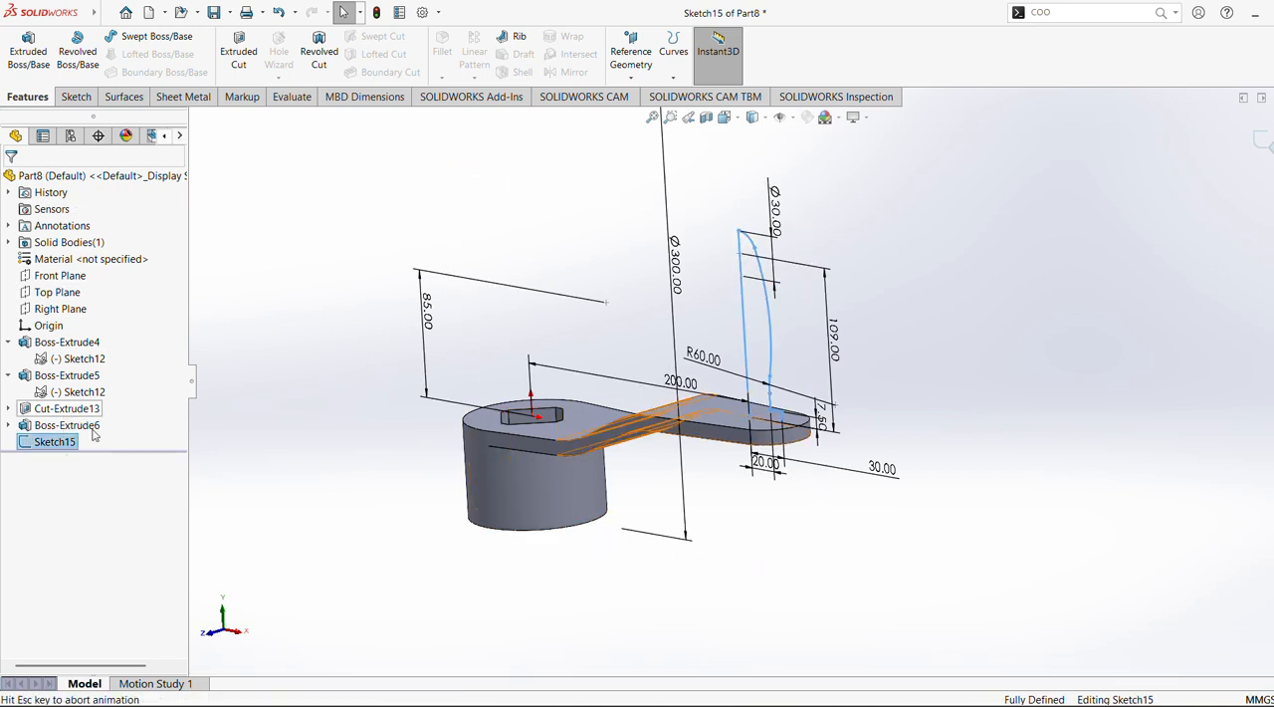
pyautogui.click(1144, 290)
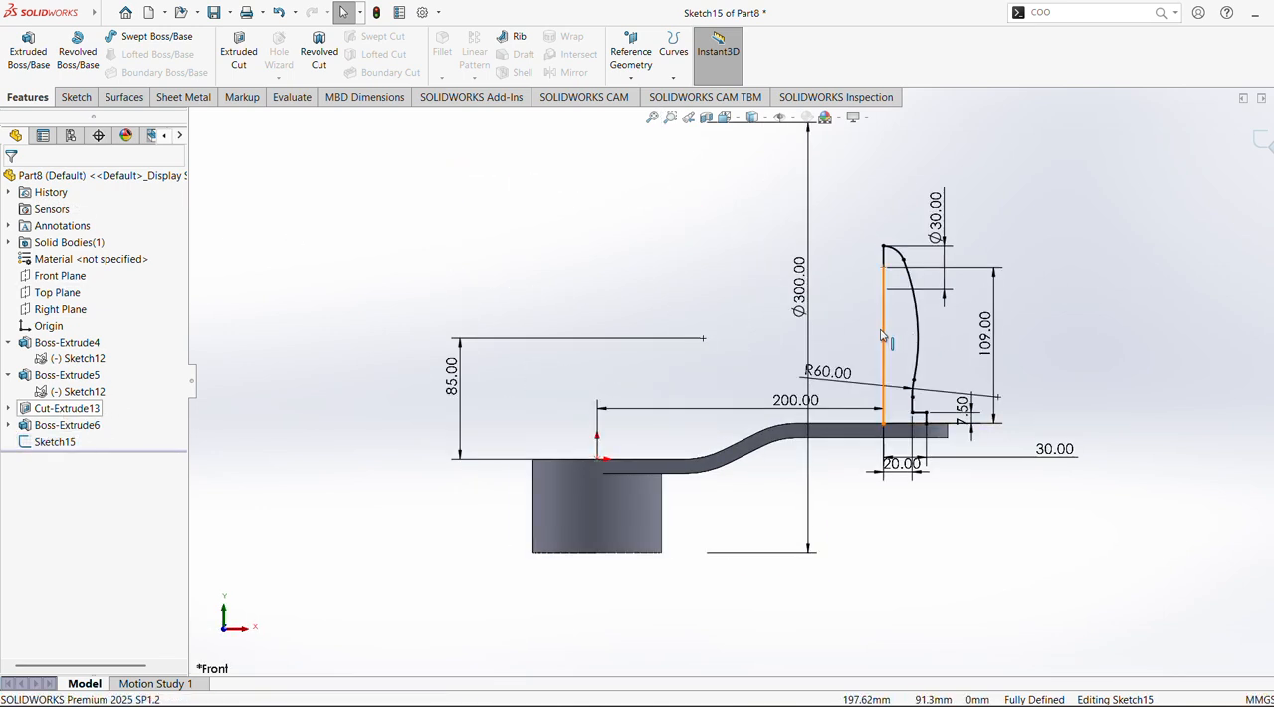
pyautogui.click(882, 338)
pyautogui.press('Delete')
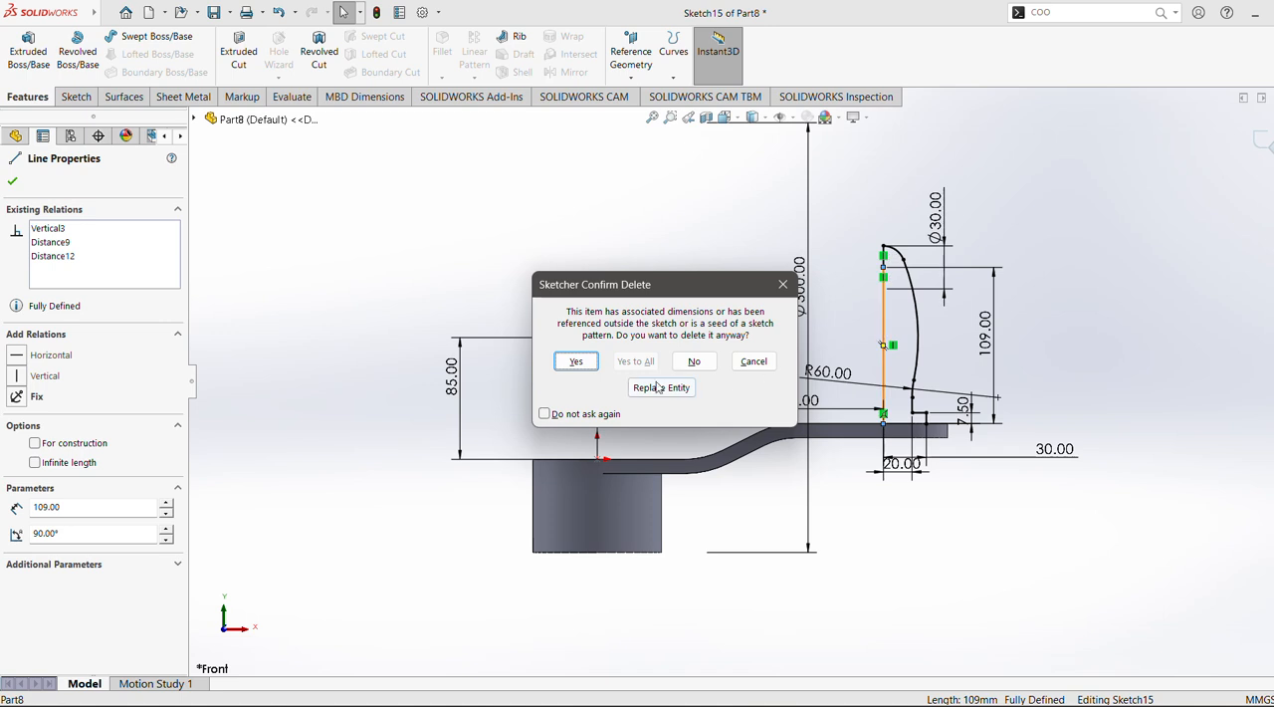
pyautogui.click(575, 362)
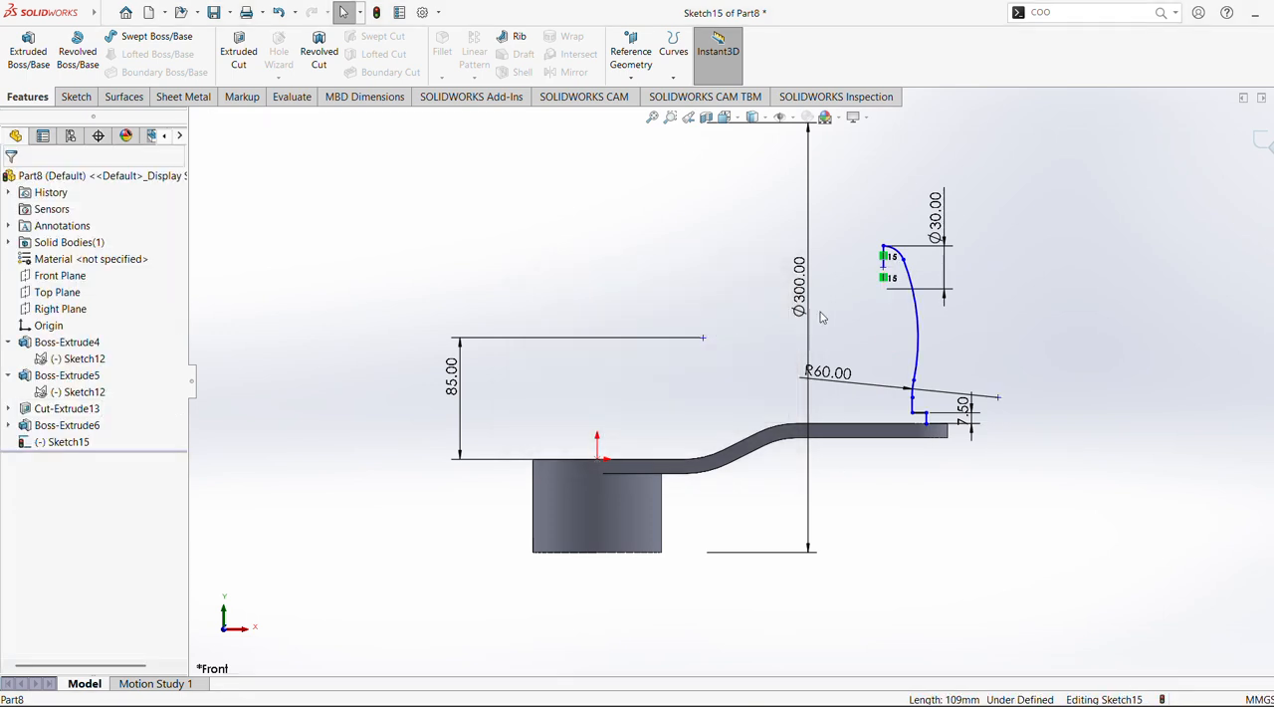
pyautogui.click(883, 267)
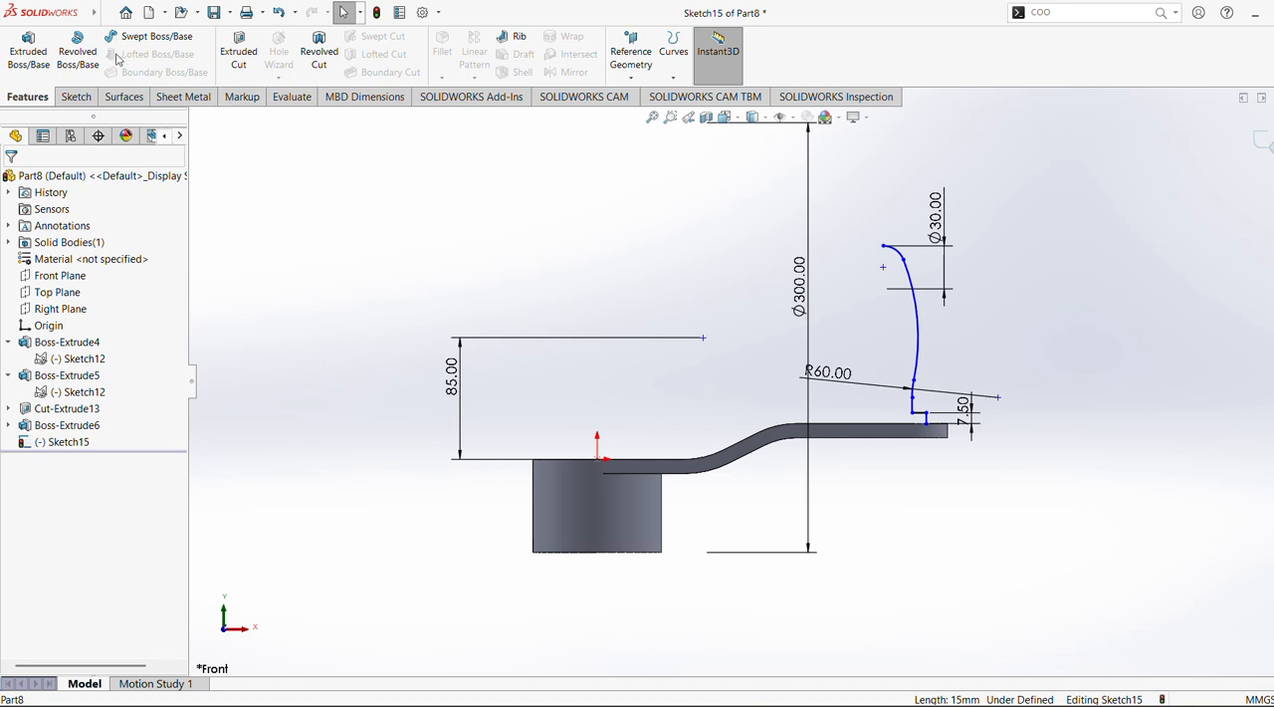
# Close the handle profile with a vertical line from the upper arc endpoint to the arm's top edge and a 30 mm horizontal line to the step
pyautogui.scroll(-1, 106, 62)
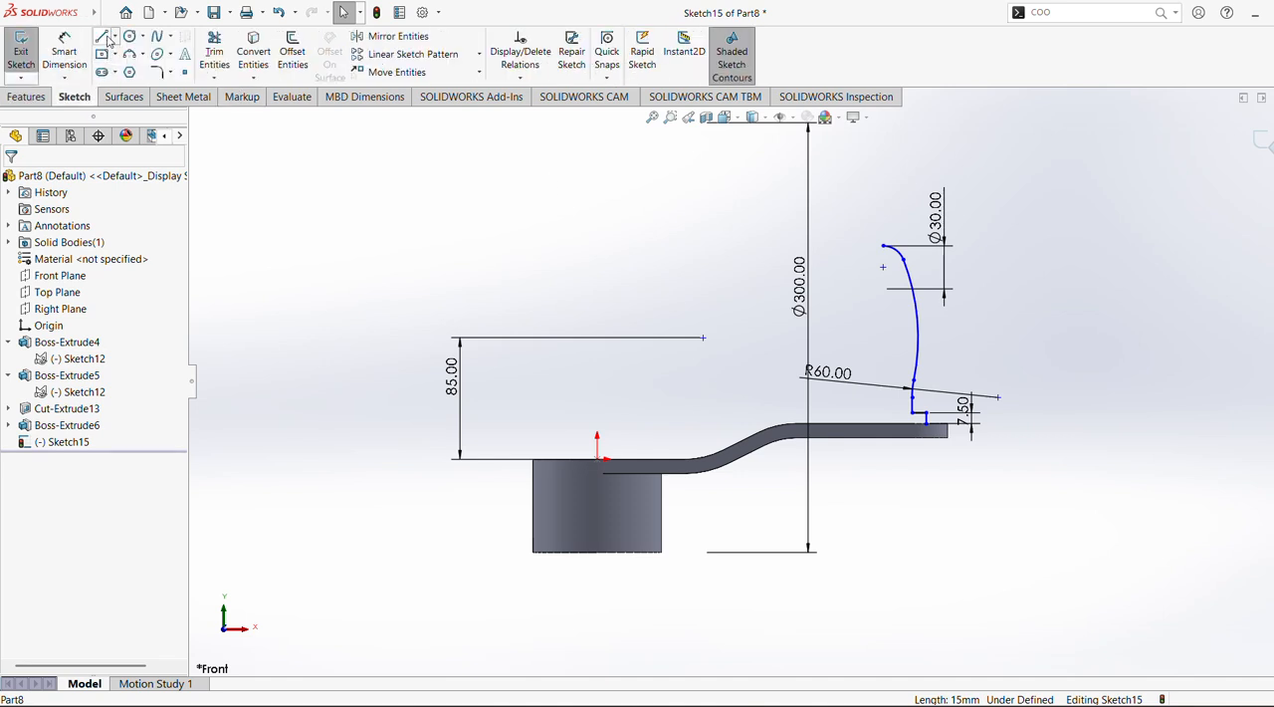
pyautogui.click(106, 37)
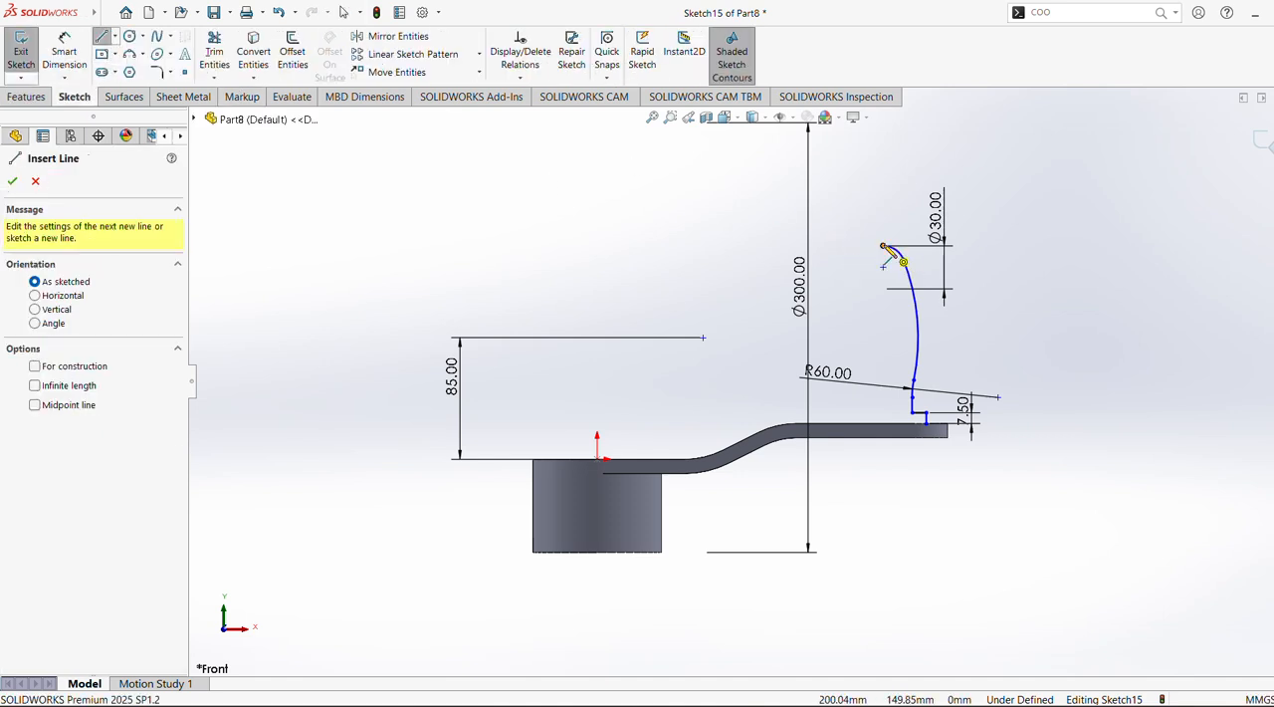
pyautogui.click(882, 246)
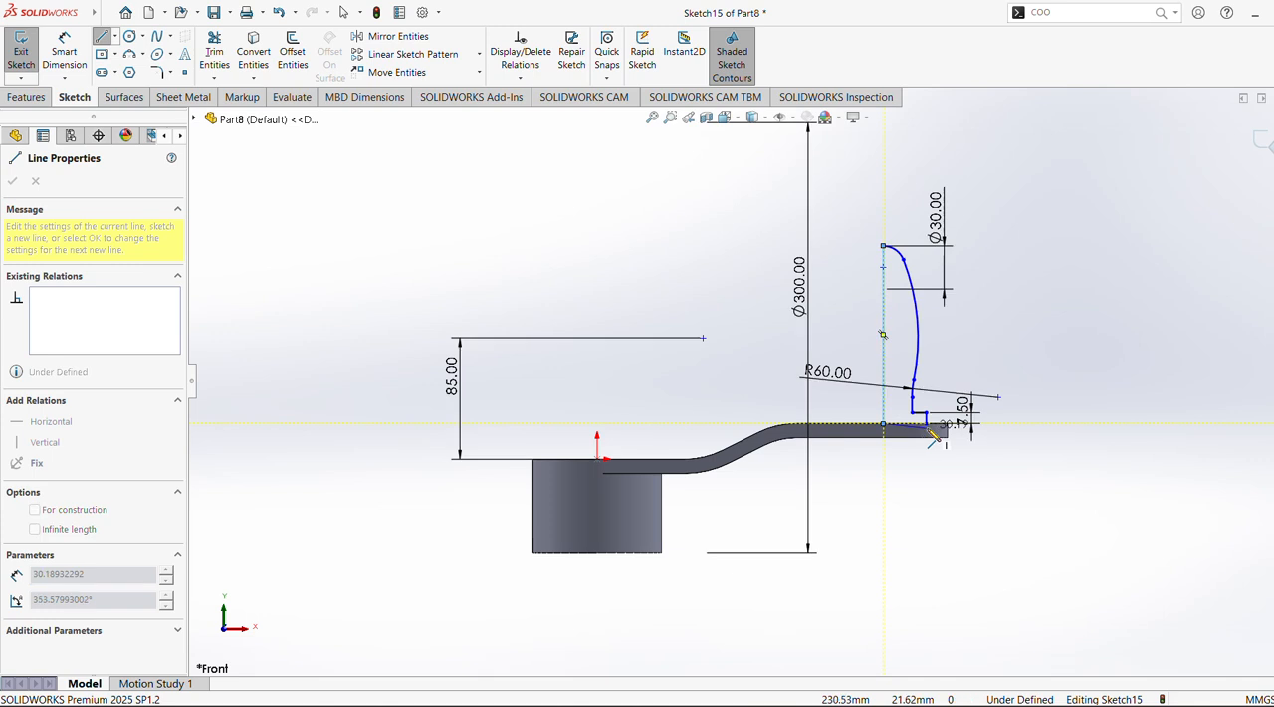
pyautogui.click(926, 425)
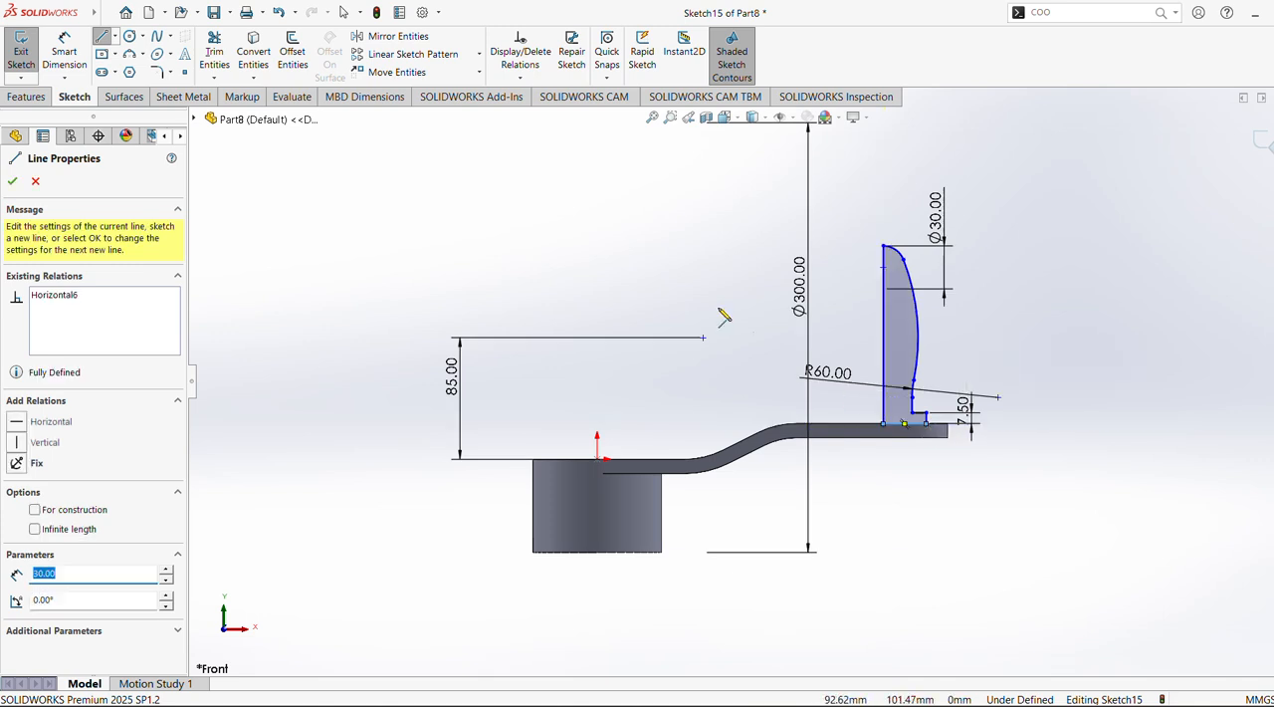
# Revolve the closed handle profile 360° about its vertical inner line, blind and merged with the arm
pyautogui.click(26, 97)
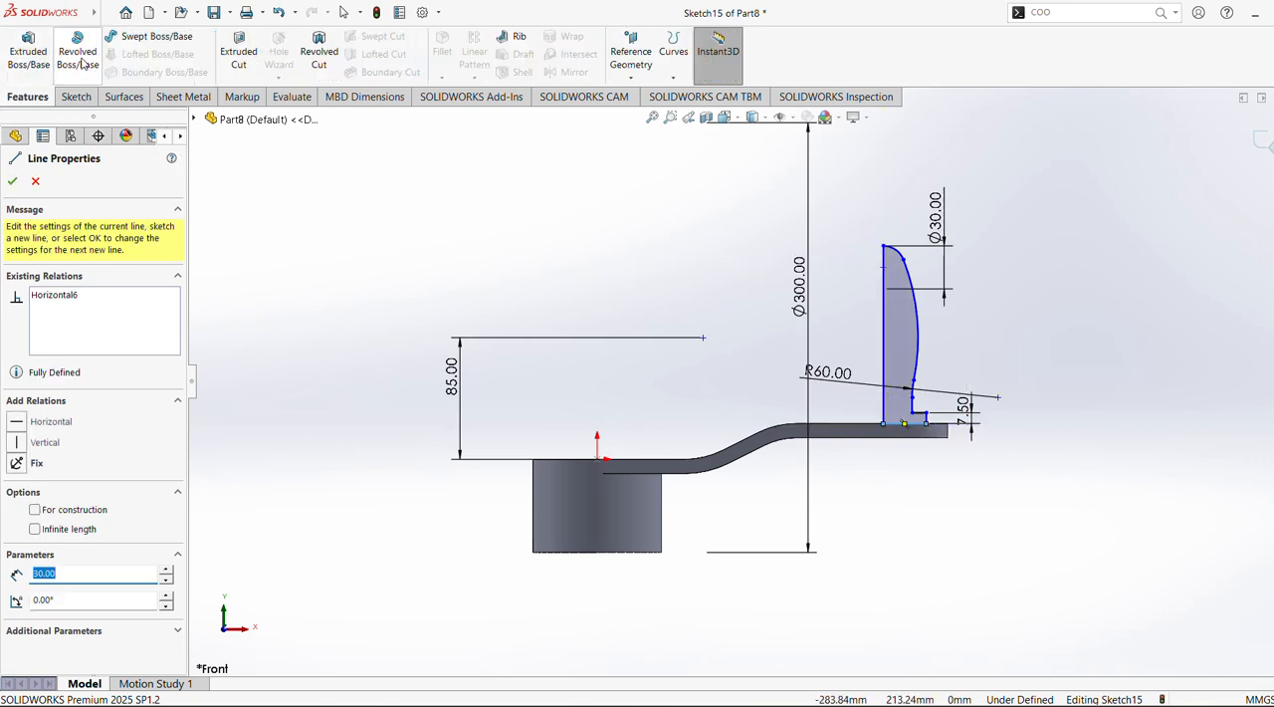
pyautogui.click(78, 52)
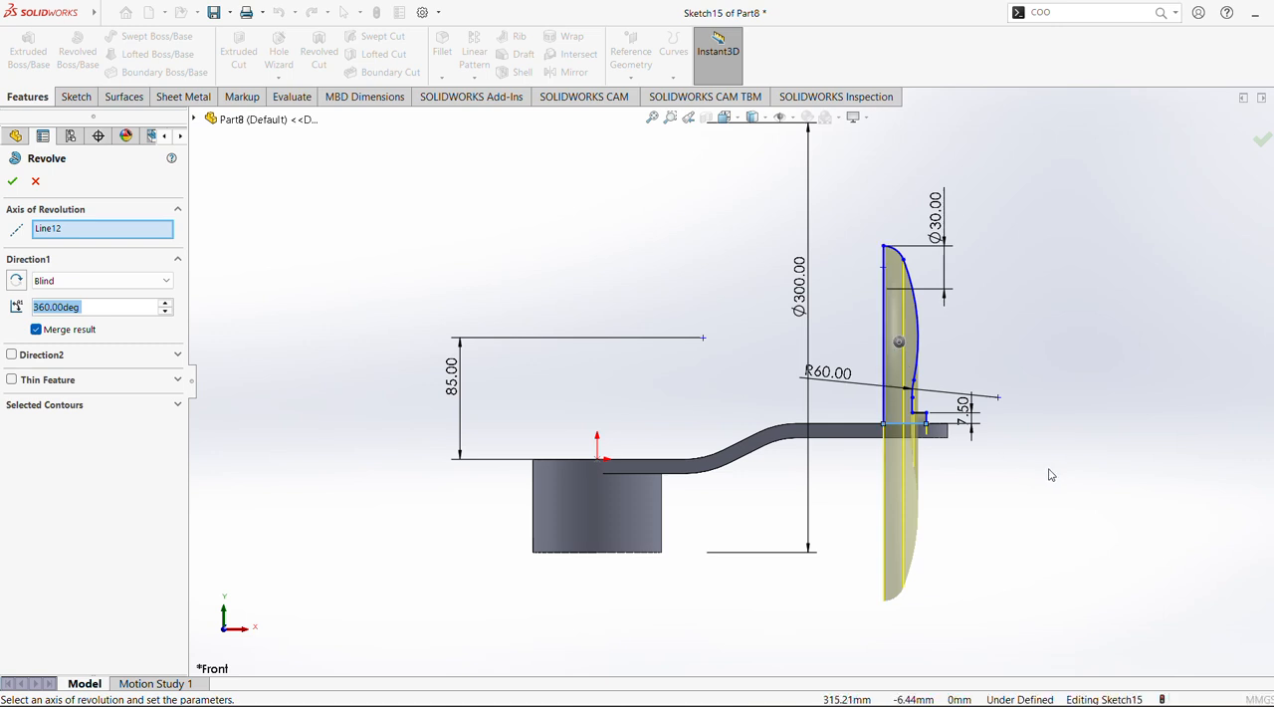
pyautogui.moveTo(945, 458); pyautogui.dragTo(1003, 491, button='middle')
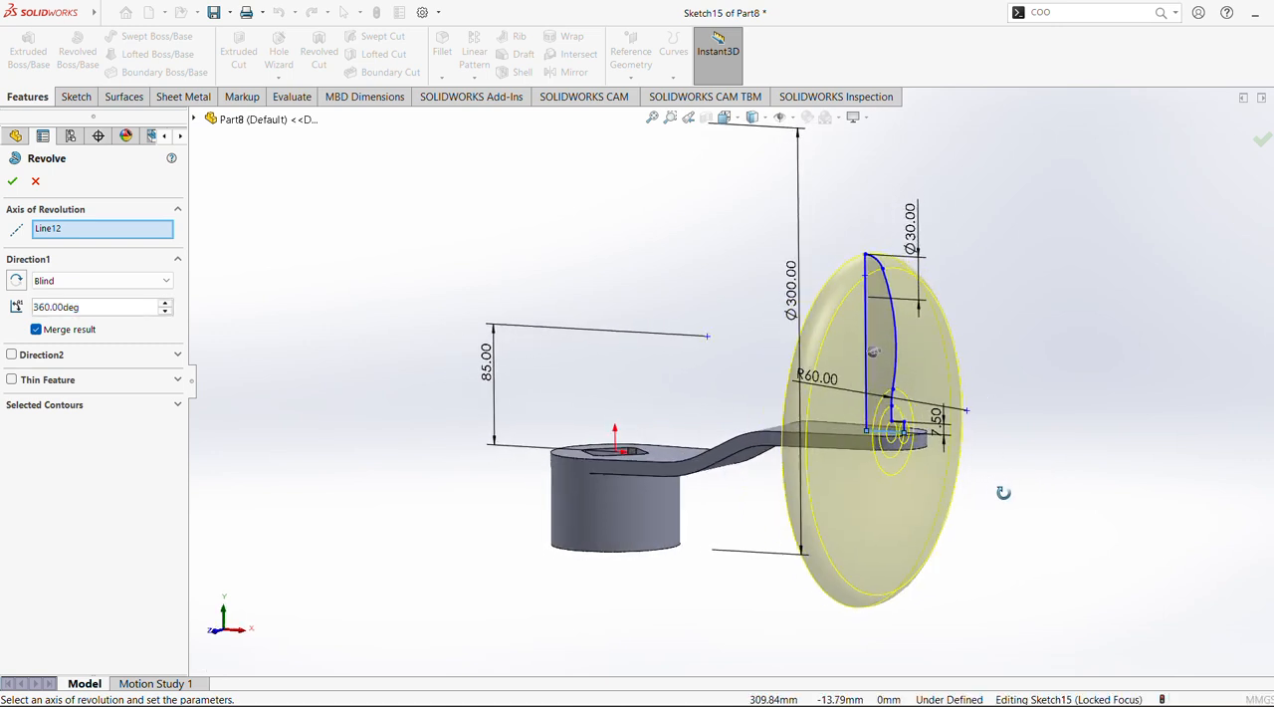
pyautogui.click(866, 334)
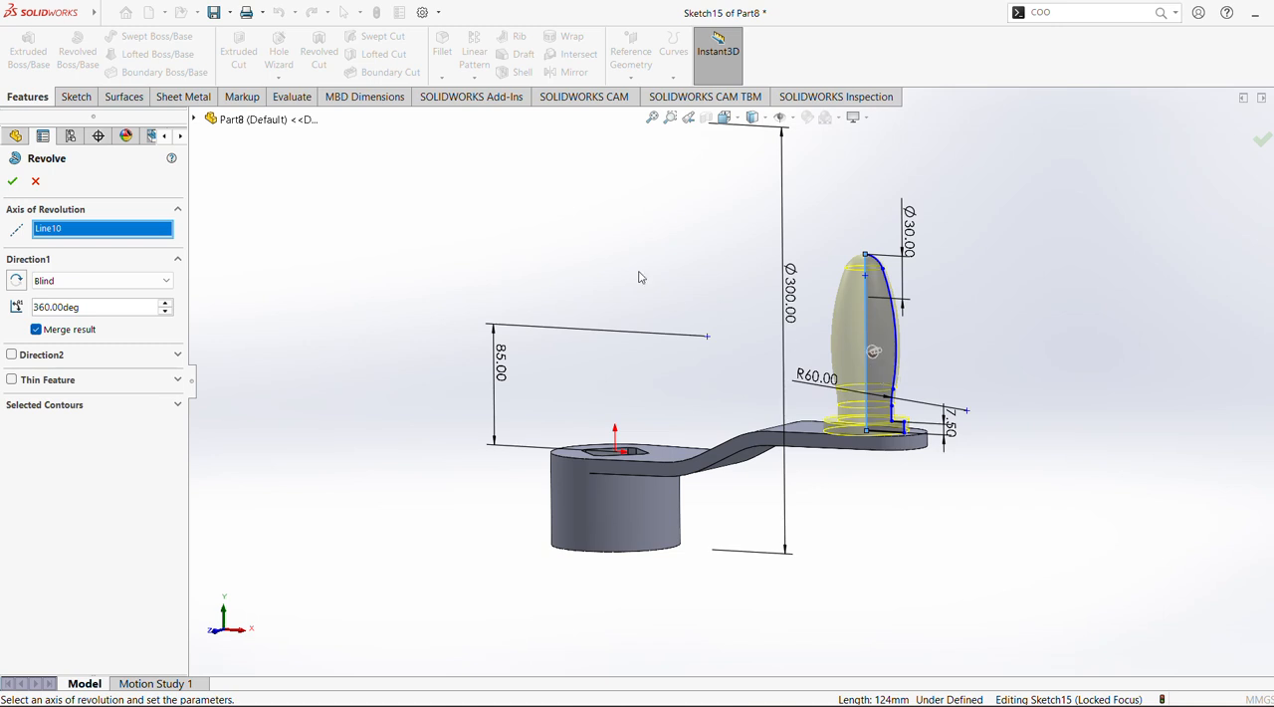
pyautogui.click(13, 181)
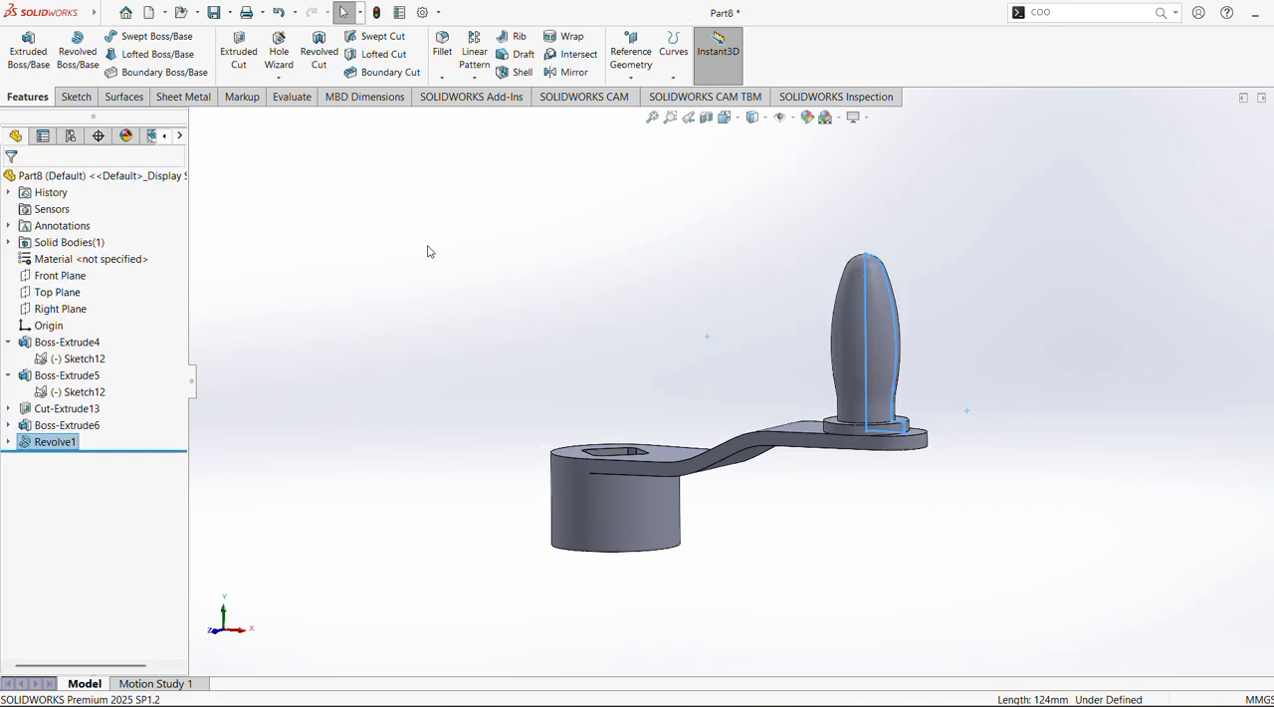
# Apply the polished steel metal appearance to the whole part
pyautogui.moveTo(715, 389); pyautogui.dragTo(756, 449, button='middle')
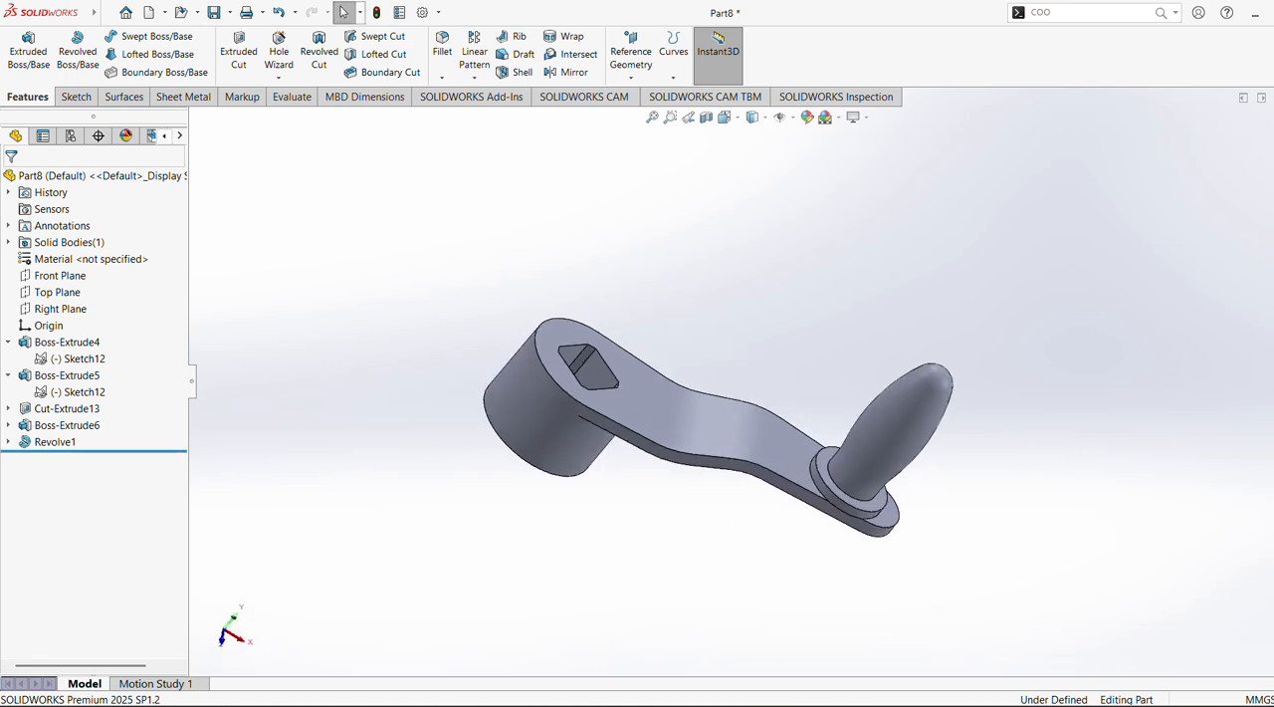
pyautogui.click(1270, 220)
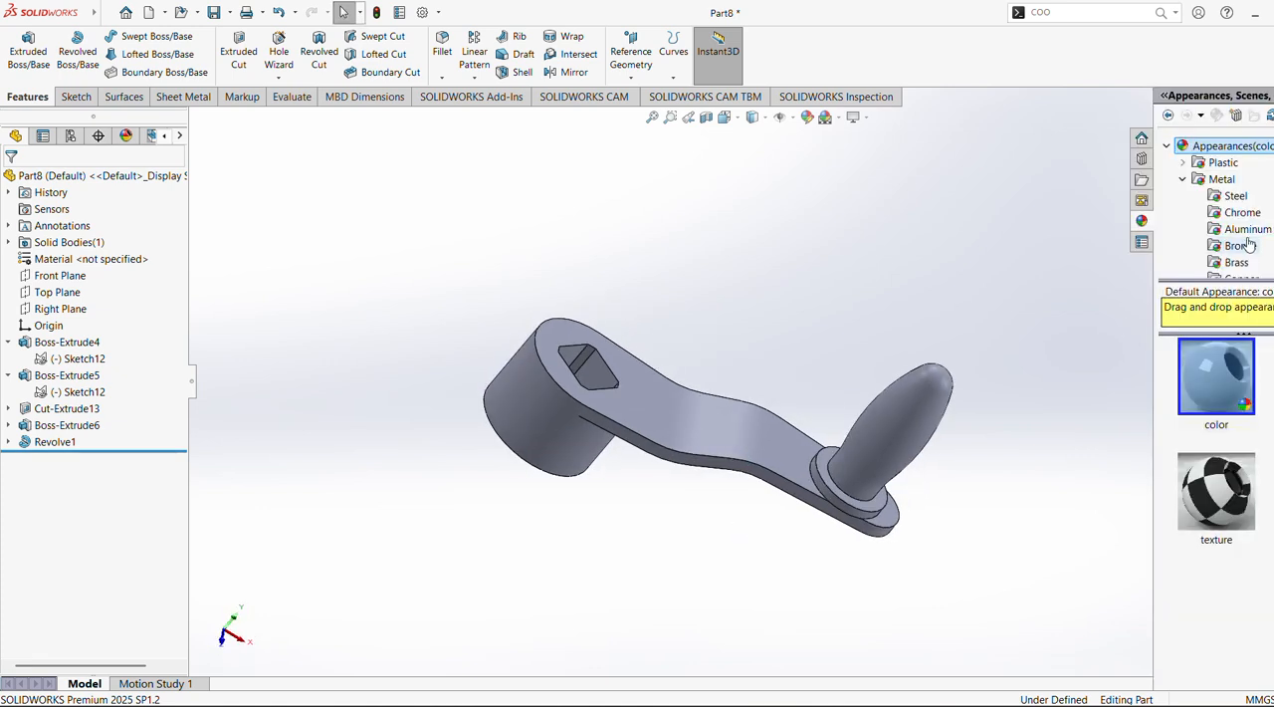
pyautogui.click(1222, 180)
pyautogui.click(1234, 196)
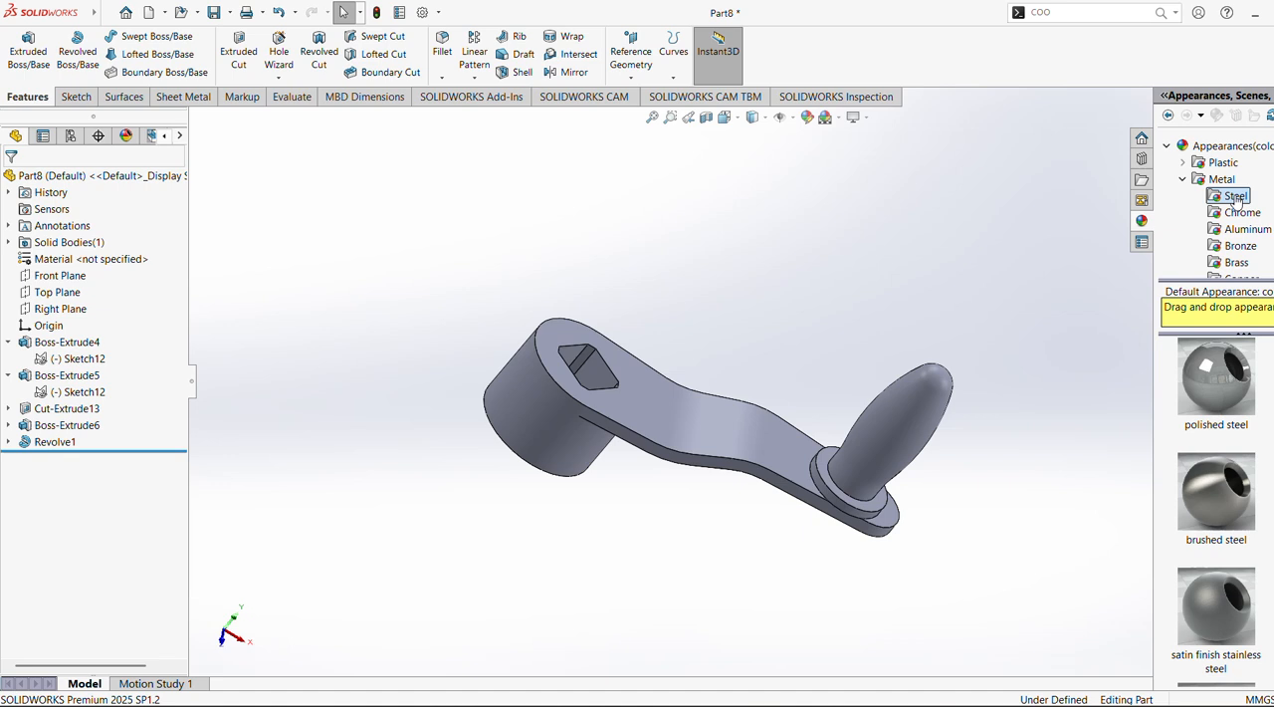
pyautogui.doubleClick(1225, 396)
pyautogui.moveTo(857, 309); pyautogui.dragTo(810, 422, button='middle')
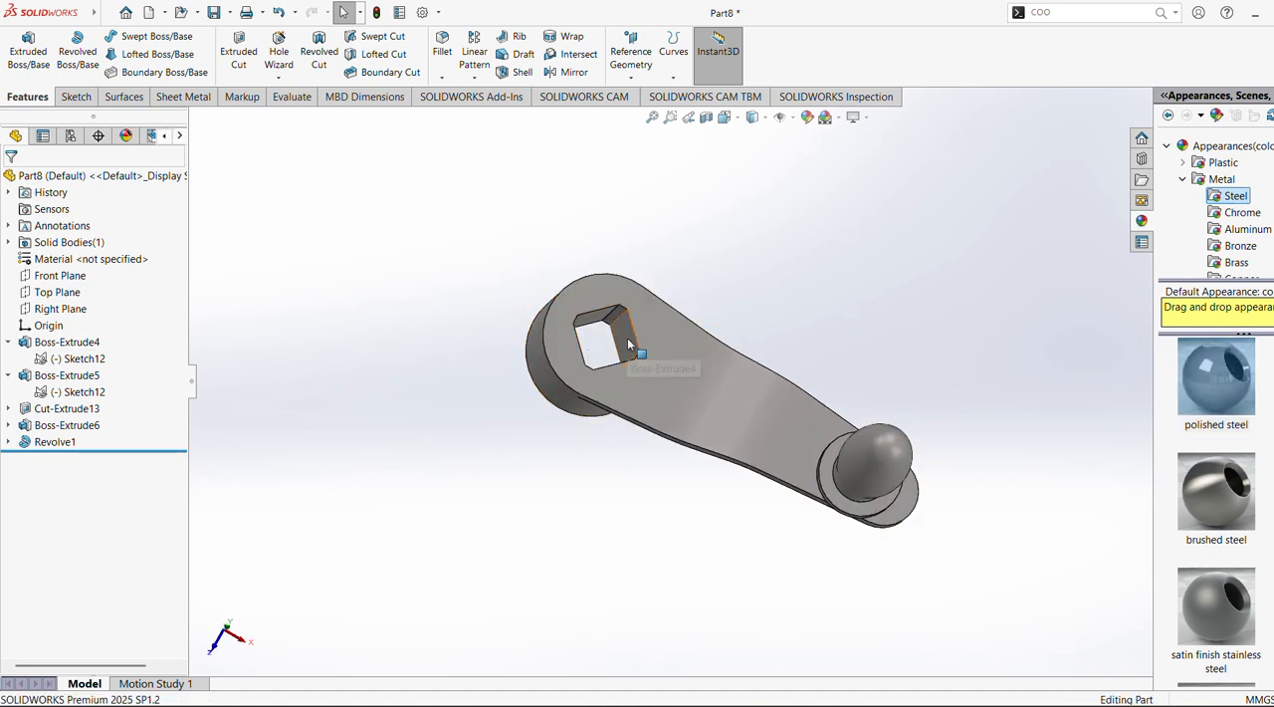
pyautogui.moveTo(628, 344); pyautogui.dragTo(846, 253, button='middle')
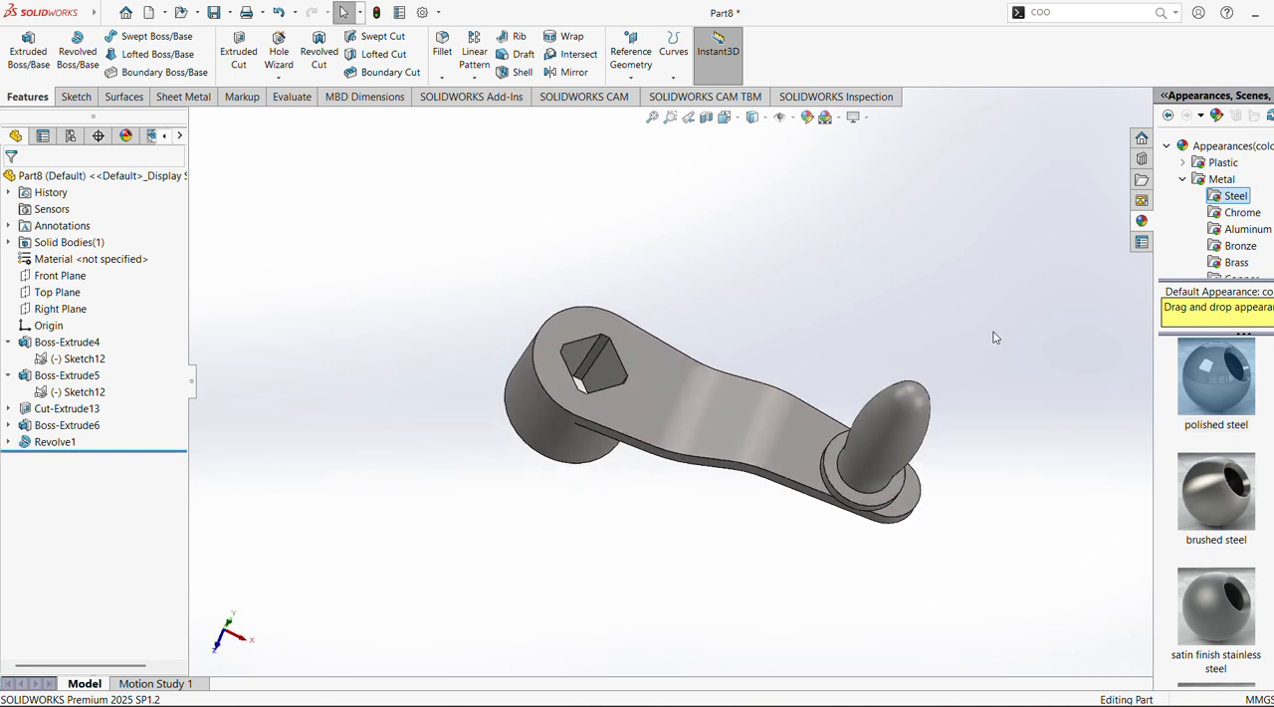
# Apply the satin finish brass metal appearance to the whole part
pyautogui.click(1242, 264)
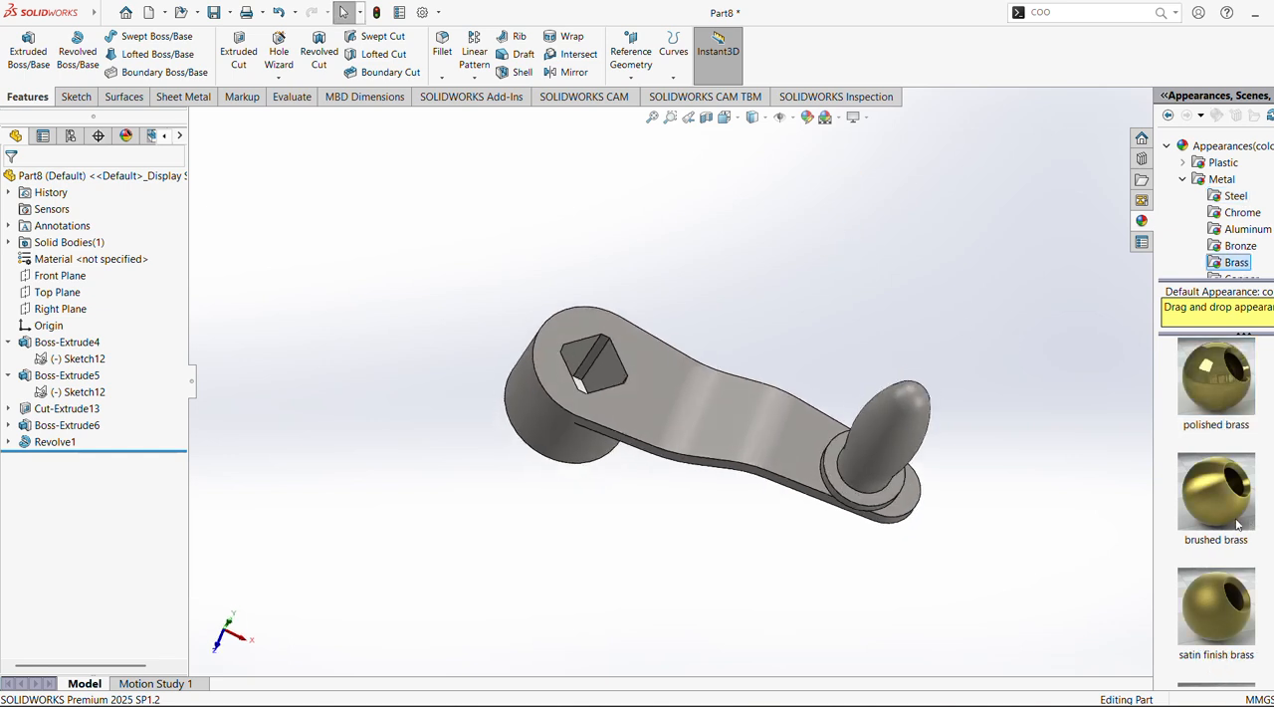
pyautogui.click(1242, 249)
pyautogui.click(1240, 265)
pyautogui.doubleClick(1215, 625)
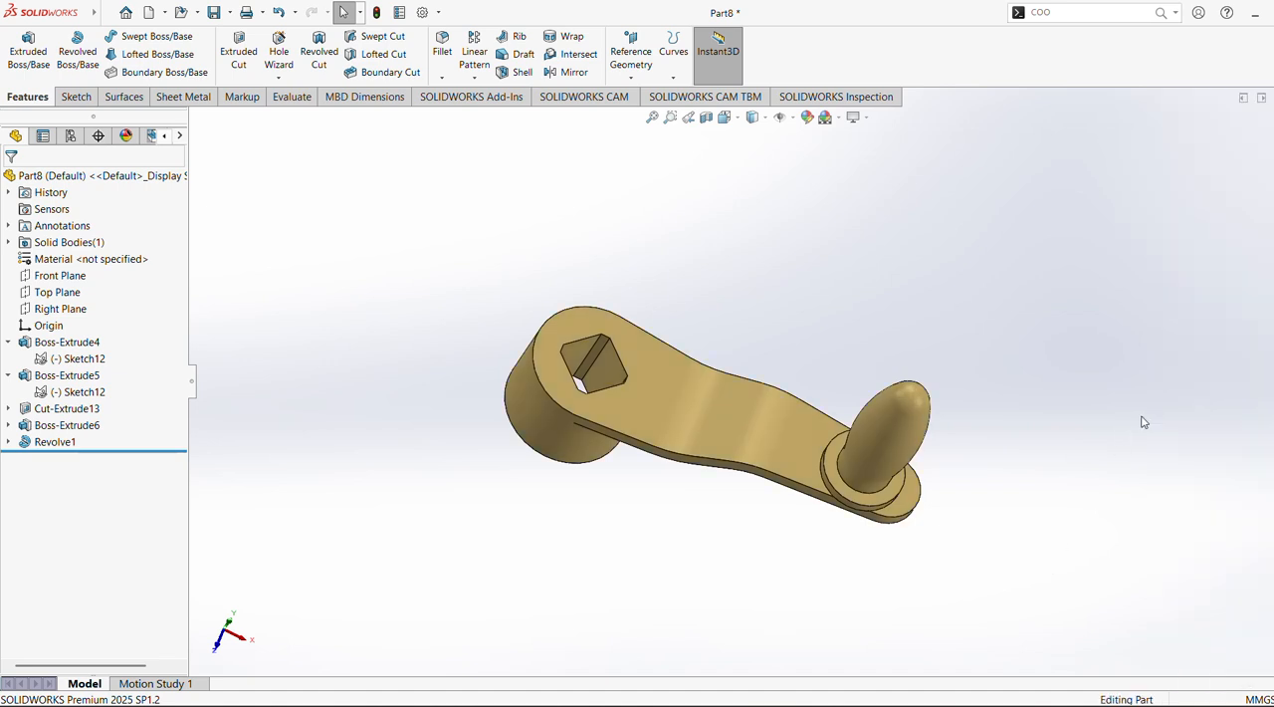
# Collapse the feature tree and examine the hub, stepped arm and handle of the finished part from several angles
pyautogui.scroll(-1, 1136, 414)
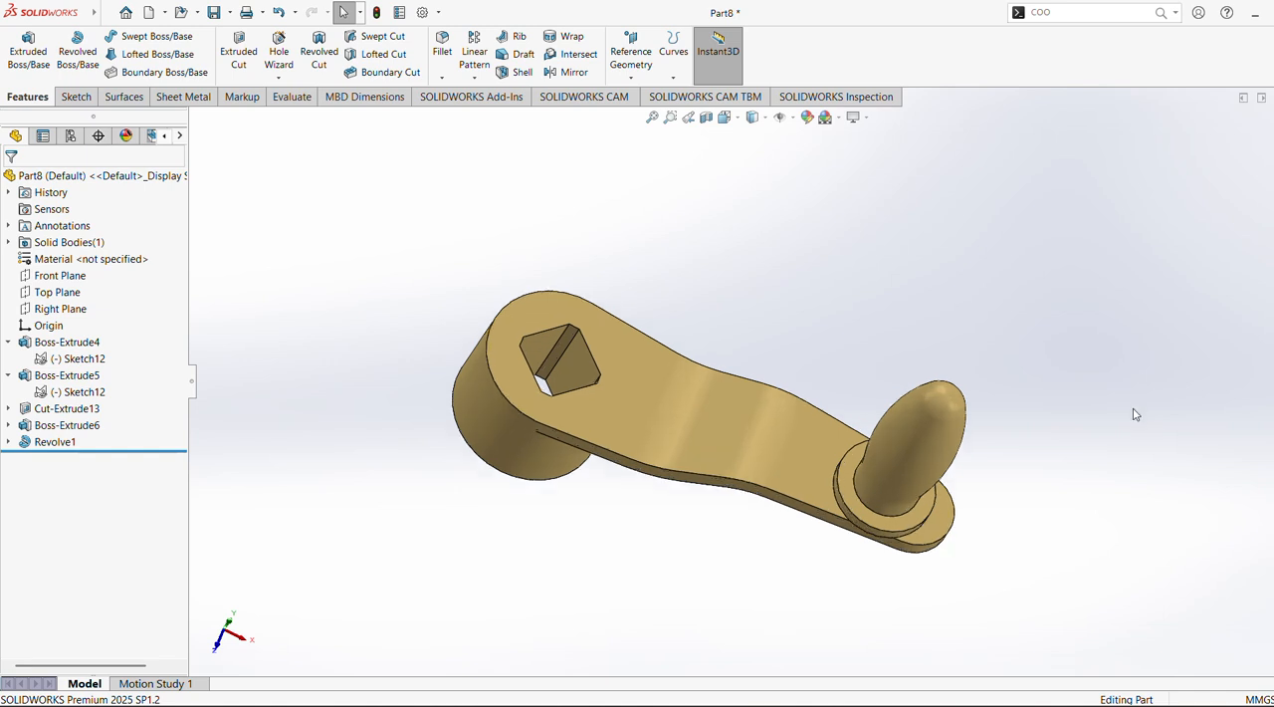
pyautogui.click(194, 383)
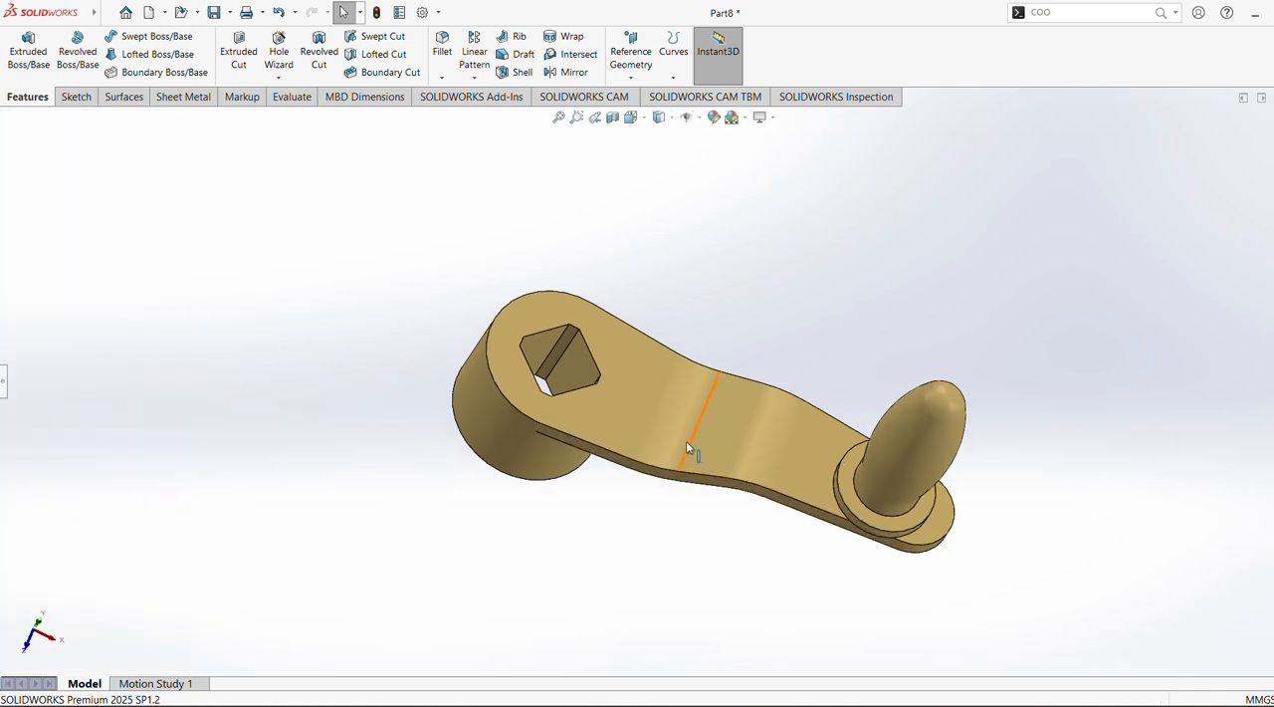
pyautogui.moveTo(686, 441); pyautogui.dragTo(667, 501, button='middle')
pyautogui.moveTo(1064, 526); pyautogui.dragTo(496, 221, button='middle')
pyautogui.click(631, 118)
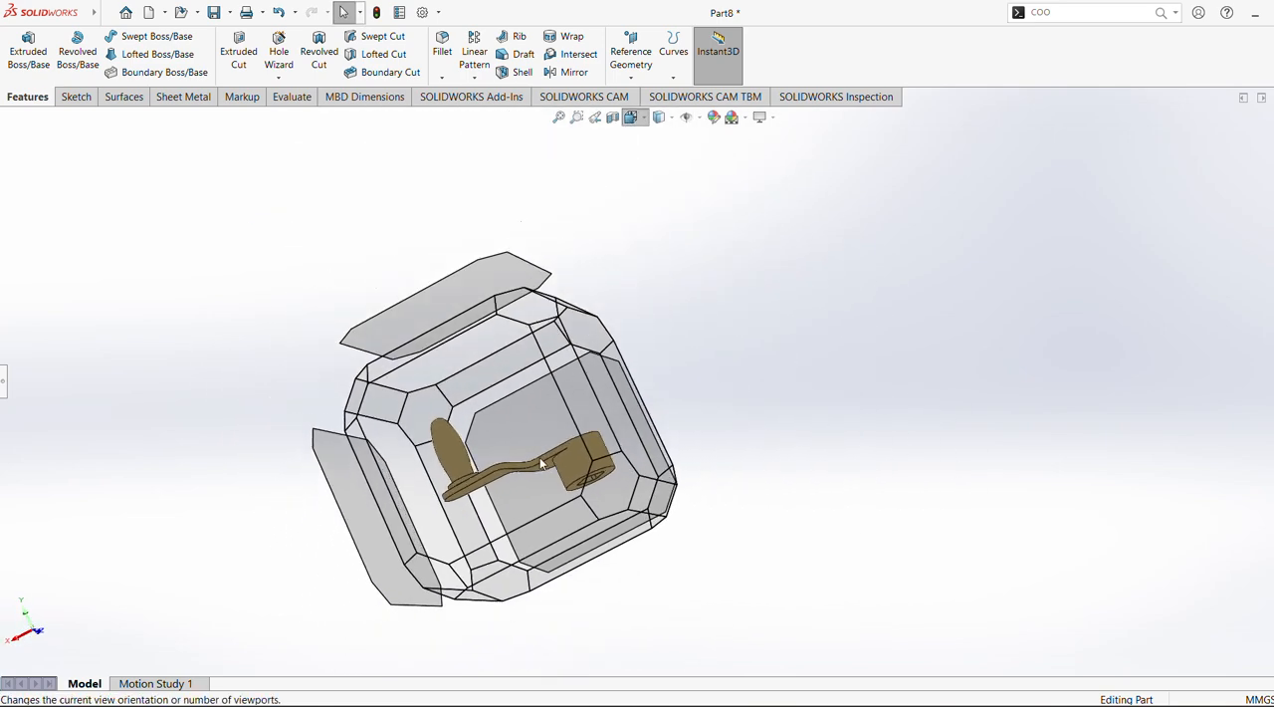
pyautogui.click(530, 450)
pyautogui.moveTo(1054, 361); pyautogui.dragTo(774, 685, button='middle')
pyautogui.scroll(-1, 760, 633)
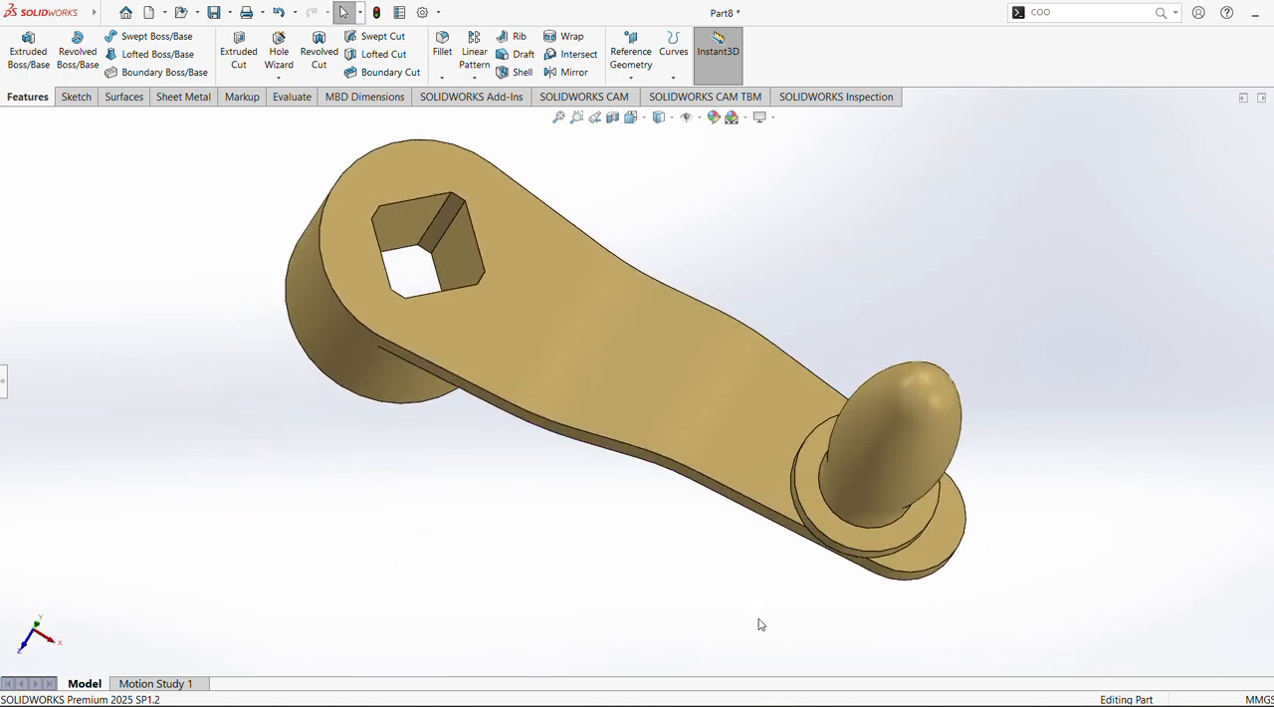
pyautogui.scroll(-1, 759, 613)
pyautogui.moveTo(759, 613); pyautogui.dragTo(766, 544, button='middle')
pyautogui.keyDown('ctrl'); pyautogui.moveTo(728, 483); pyautogui.dragTo(734, 524, button='middle'); pyautogui.keyUp('ctrl')
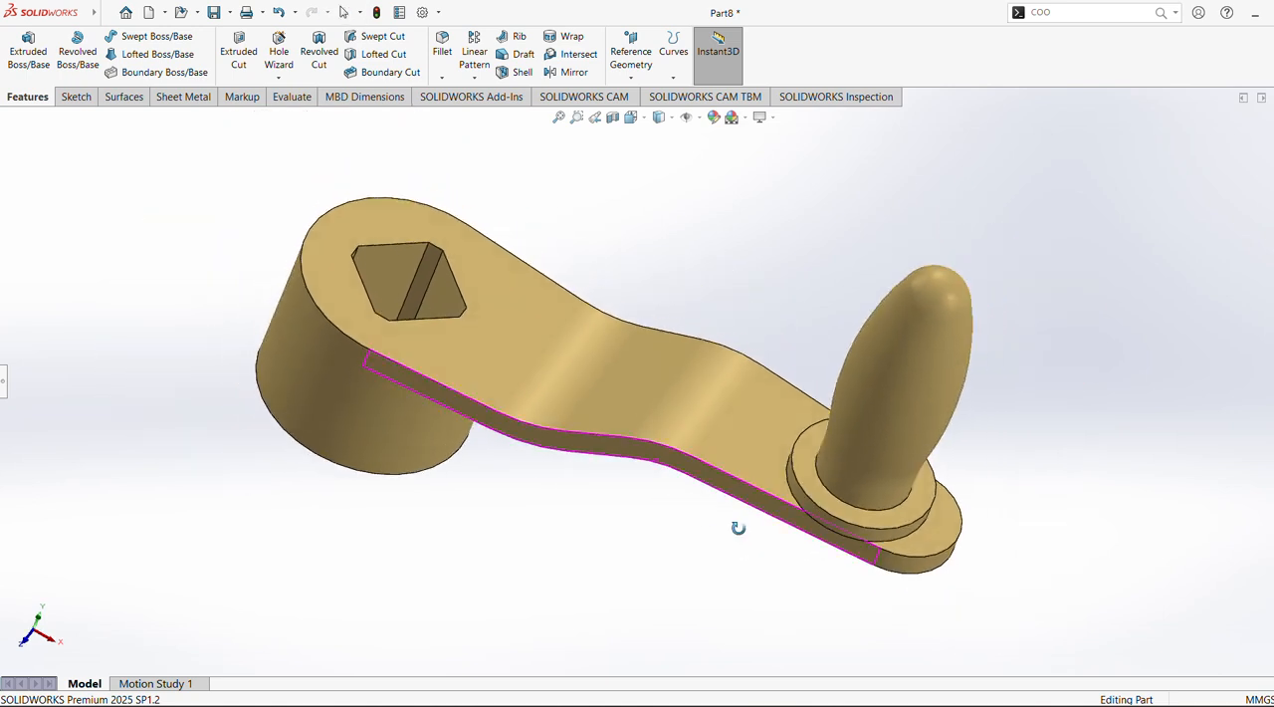